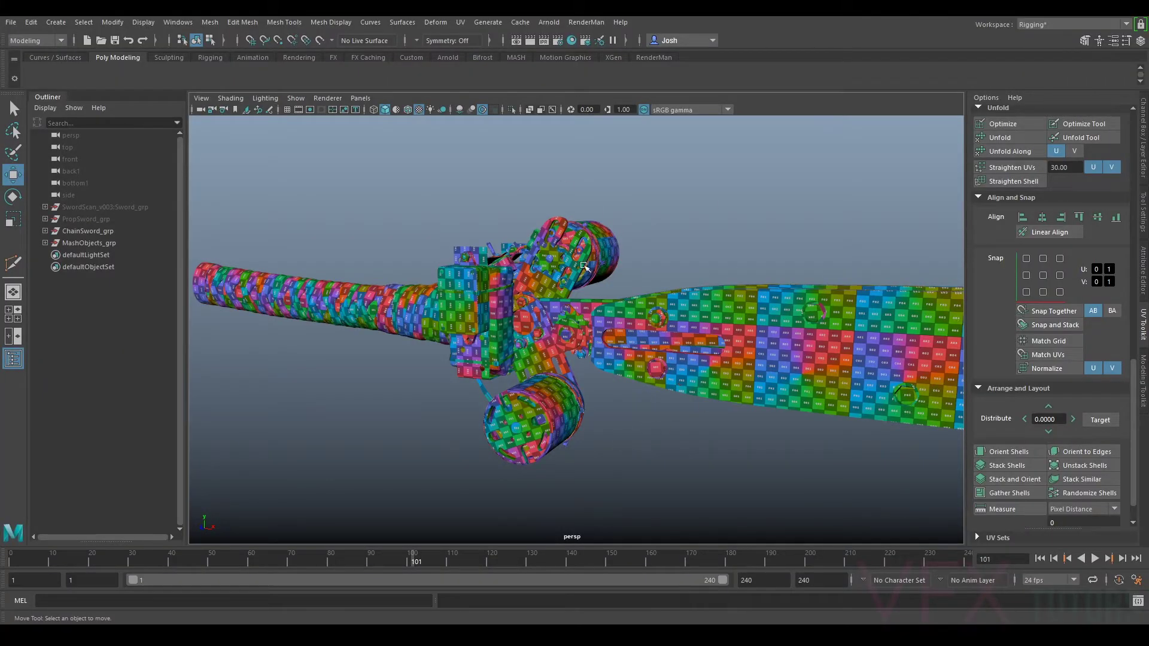
Step: Isolate the round slotted end cap of the lower cylinder on the sword guard in the viewport
{"action": "left_click_drag", "start_coordinate": [600, 304], "coordinate": [588, 341], "text": "alt"}
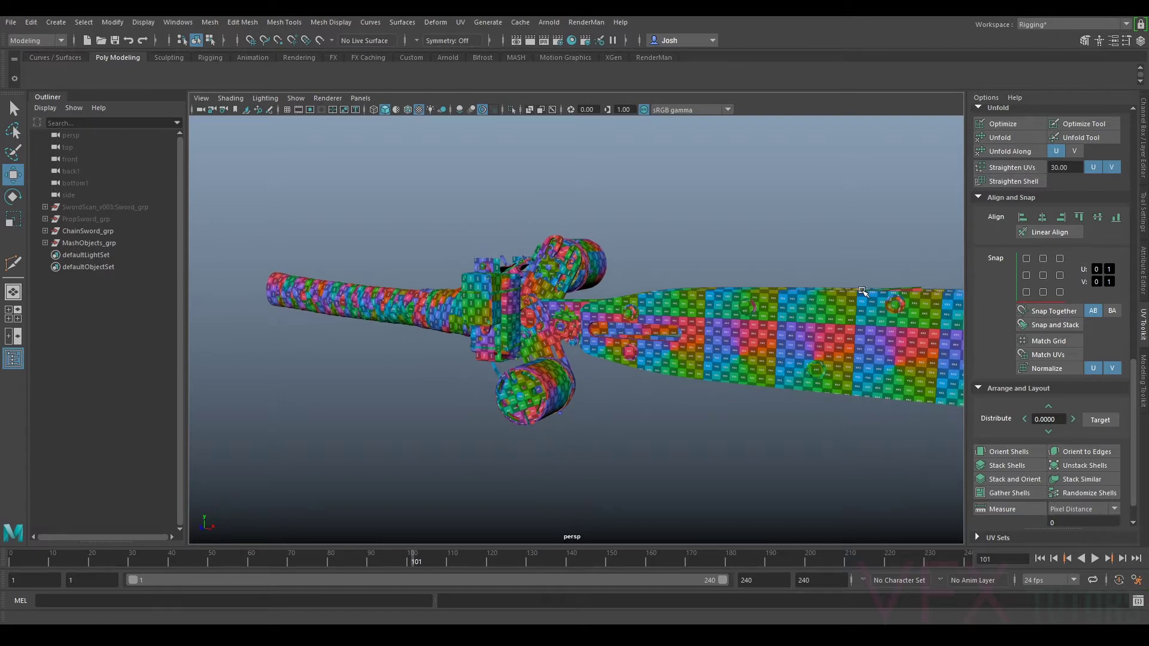
{"action": "middle_click_drag", "start_coordinate": [862, 292], "coordinate": [742, 295], "text": "alt"}
{"action": "right_click_drag", "start_coordinate": [527, 345], "coordinate": [582, 325], "text": "alt"}
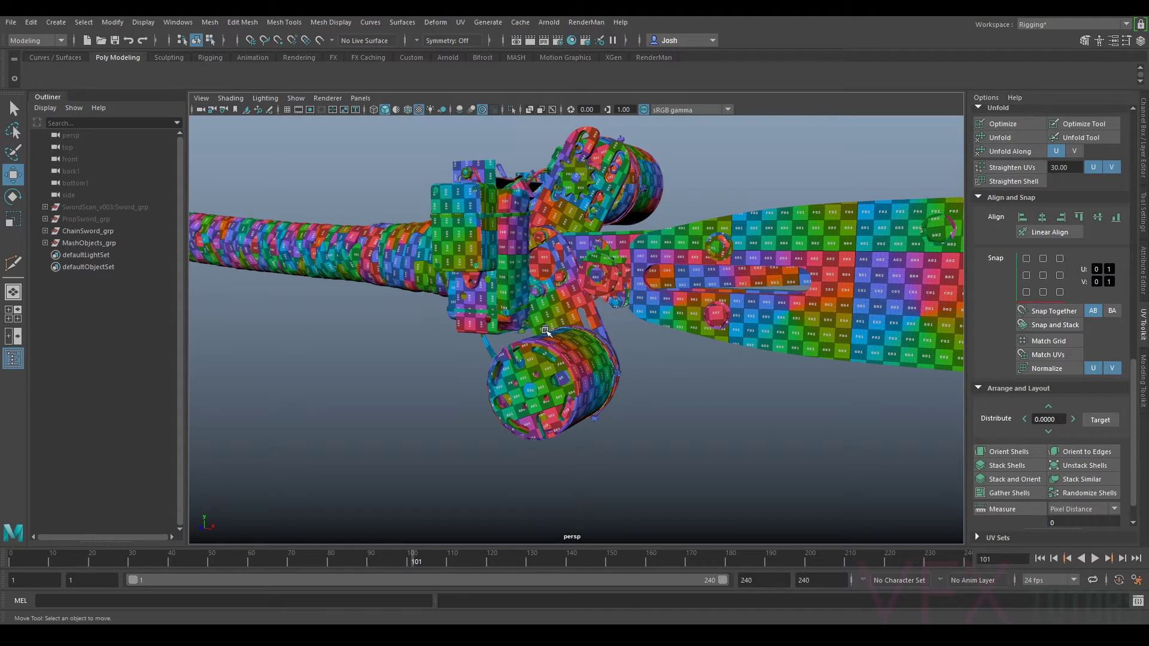
{"action": "left_click", "coordinate": [547, 370]}
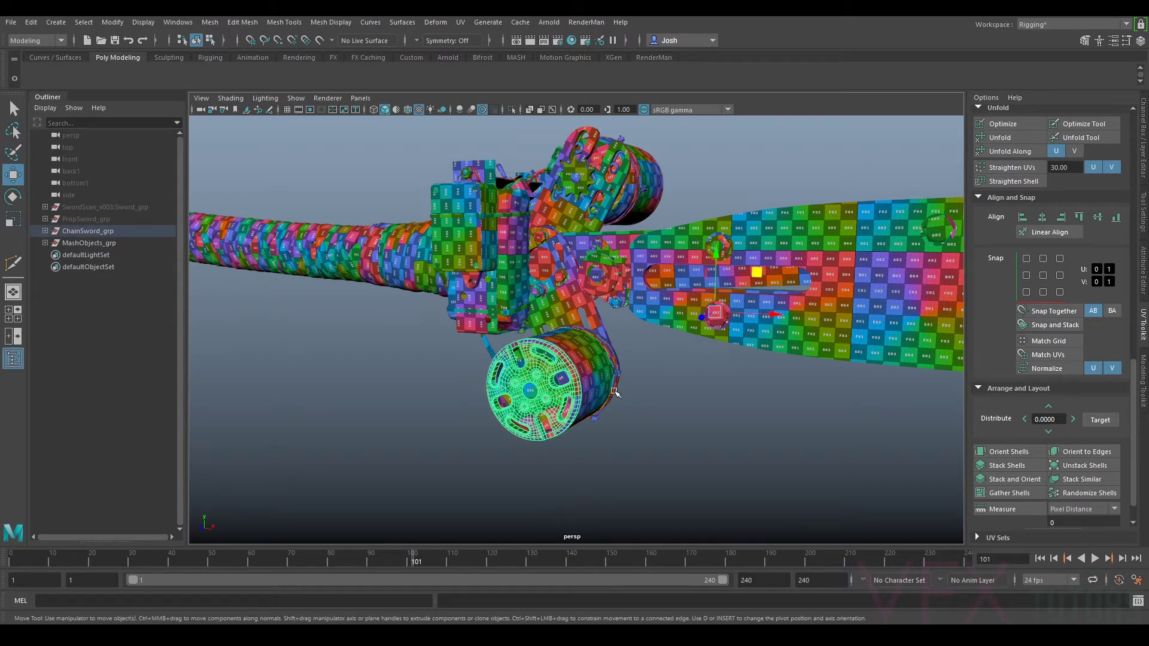
{"action": "right_click_drag", "start_coordinate": [615, 393], "coordinate": [706, 386], "text": "alt"}
{"action": "mouse_move", "coordinate": [775, 353]}
{"action": "left_mouse_down", "text": "alt"}
{"action": "mouse_move", "coordinate": [801, 359]}
{"action": "mouse_move", "coordinate": [774, 369]}
{"action": "left_mouse_up", "text": "alt"}
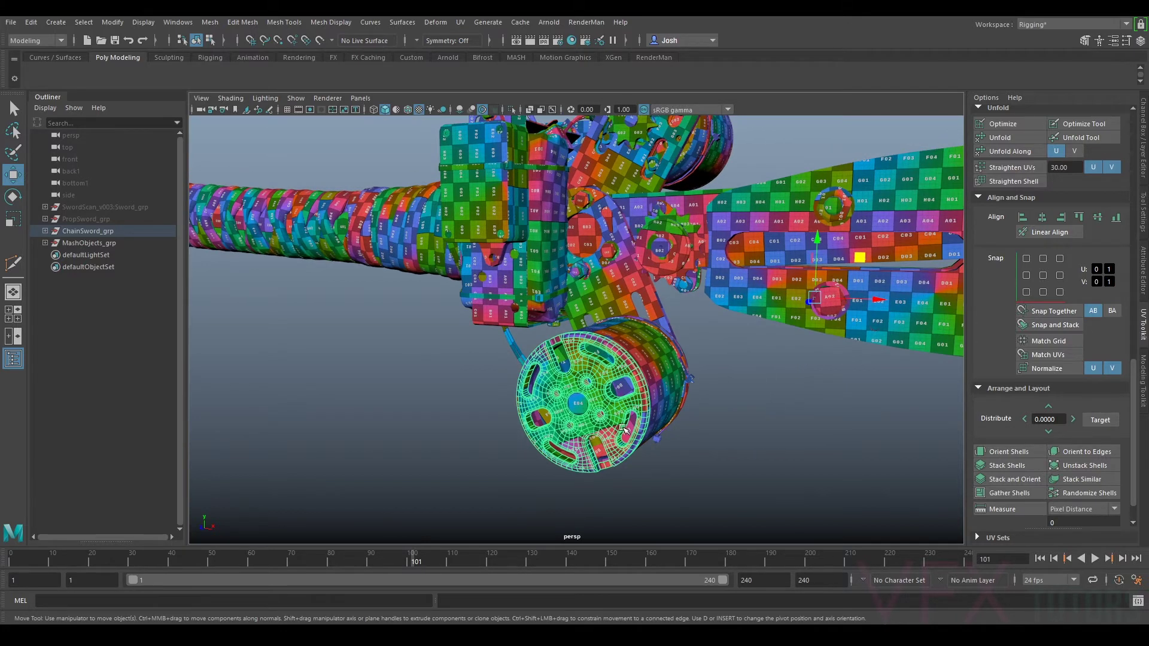
{"action": "left_click", "coordinate": [815, 489]}
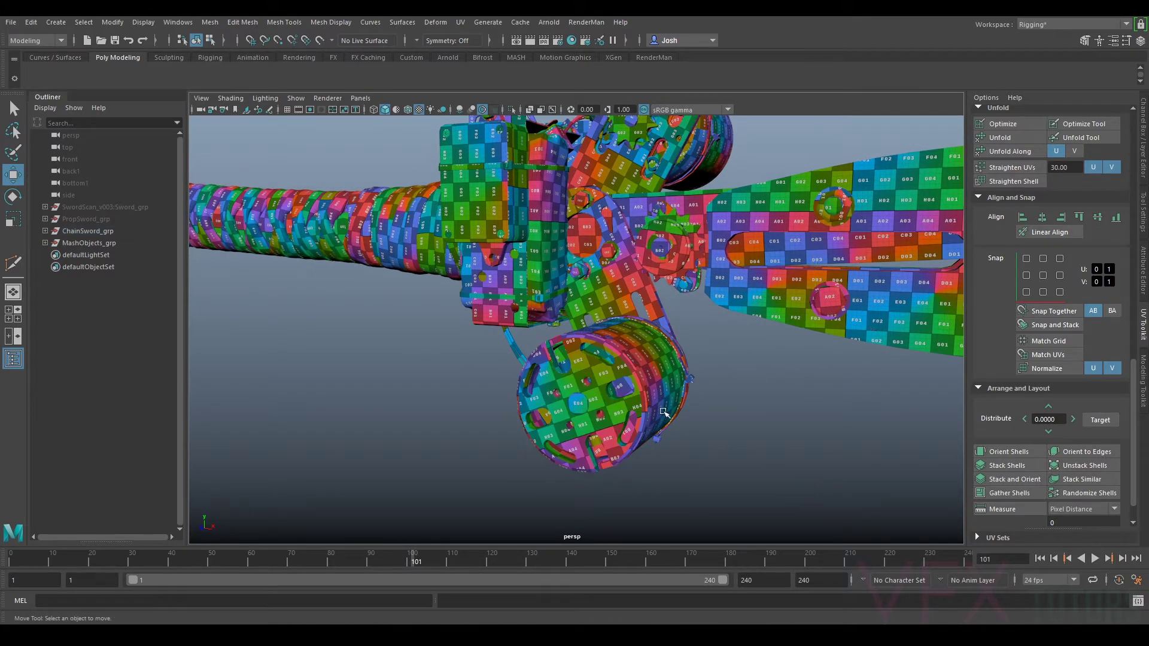
{"action": "left_click", "coordinate": [608, 404]}
{"action": "mouse_move", "coordinate": [807, 187]}
{"action": "left_mouse_down", "text": "alt"}
{"action": "mouse_move", "coordinate": [724, 215]}
{"action": "mouse_move", "coordinate": [821, 205]}
{"action": "mouse_move", "coordinate": [808, 184]}
{"action": "left_mouse_up", "text": "alt"}
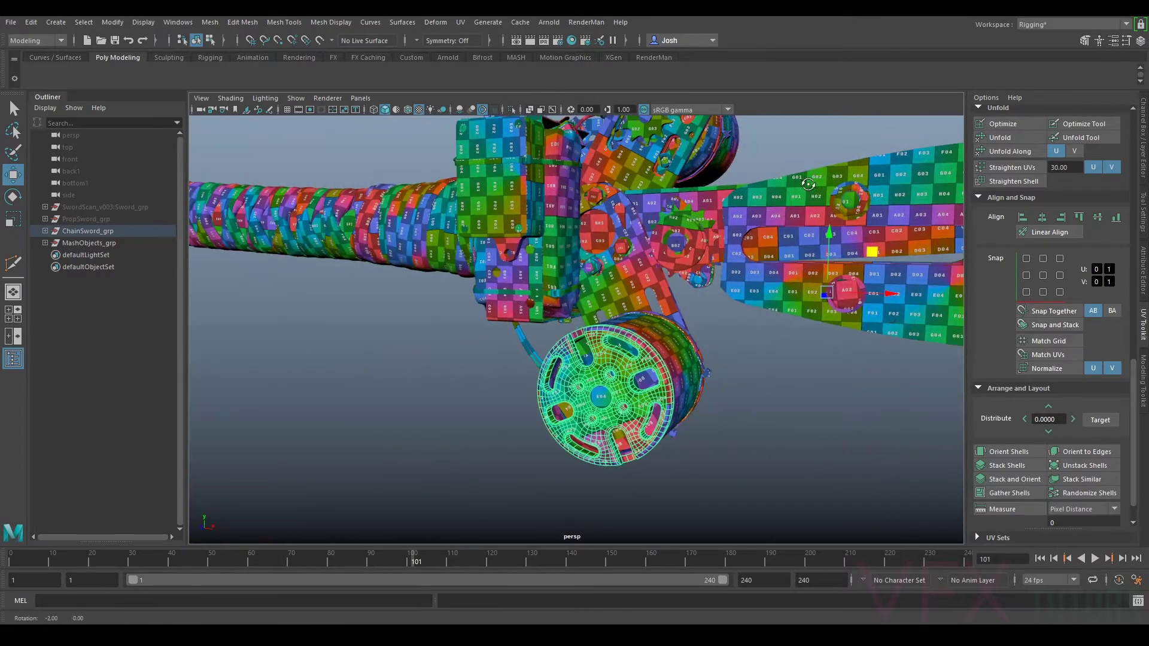
{"action": "key", "text": "ctrl+1"}
Step: Select the isolated slotted disc and open its UVs in the UV Editor
{"action": "right_click_drag", "start_coordinate": [625, 487], "coordinate": [712, 440], "text": "alt"}
{"action": "left_click_drag", "start_coordinate": [712, 440], "coordinate": [688, 327], "text": "alt"}
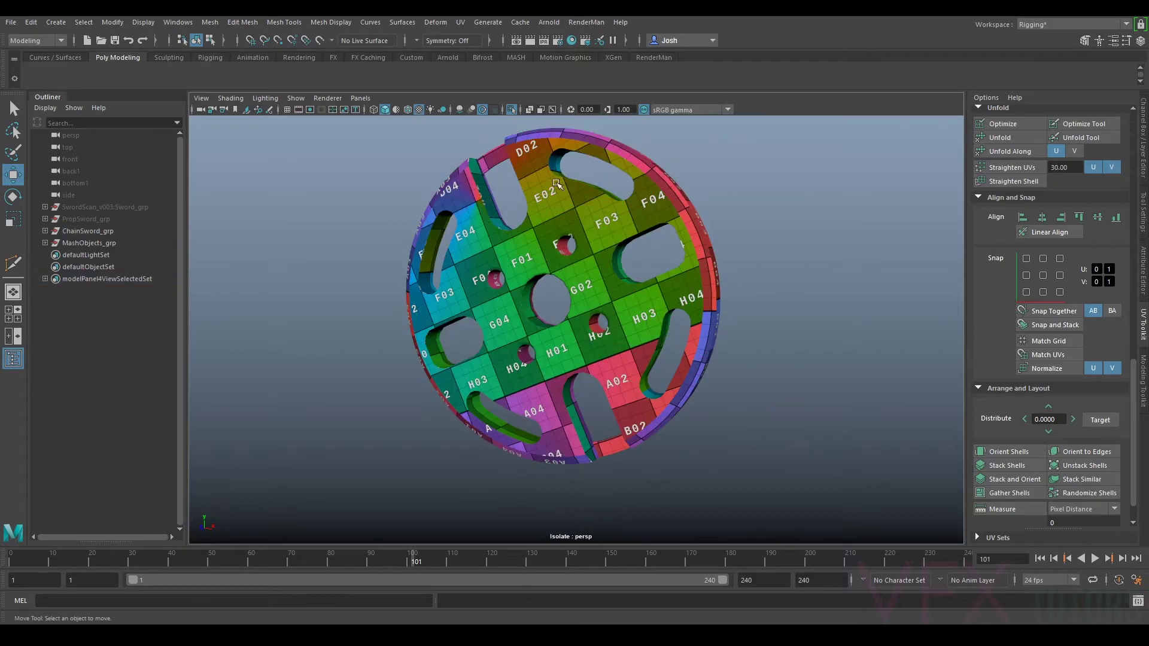
{"action": "right_click_drag", "start_coordinate": [424, 172], "coordinate": [553, 237], "text": "alt"}
{"action": "left_click_drag", "start_coordinate": [554, 238], "coordinate": [555, 295], "text": "alt"}
{"action": "left_click_drag", "start_coordinate": [371, 291], "coordinate": [395, 292], "text": "alt"}
{"action": "right_click_drag", "start_coordinate": [395, 292], "coordinate": [441, 293], "text": "alt"}
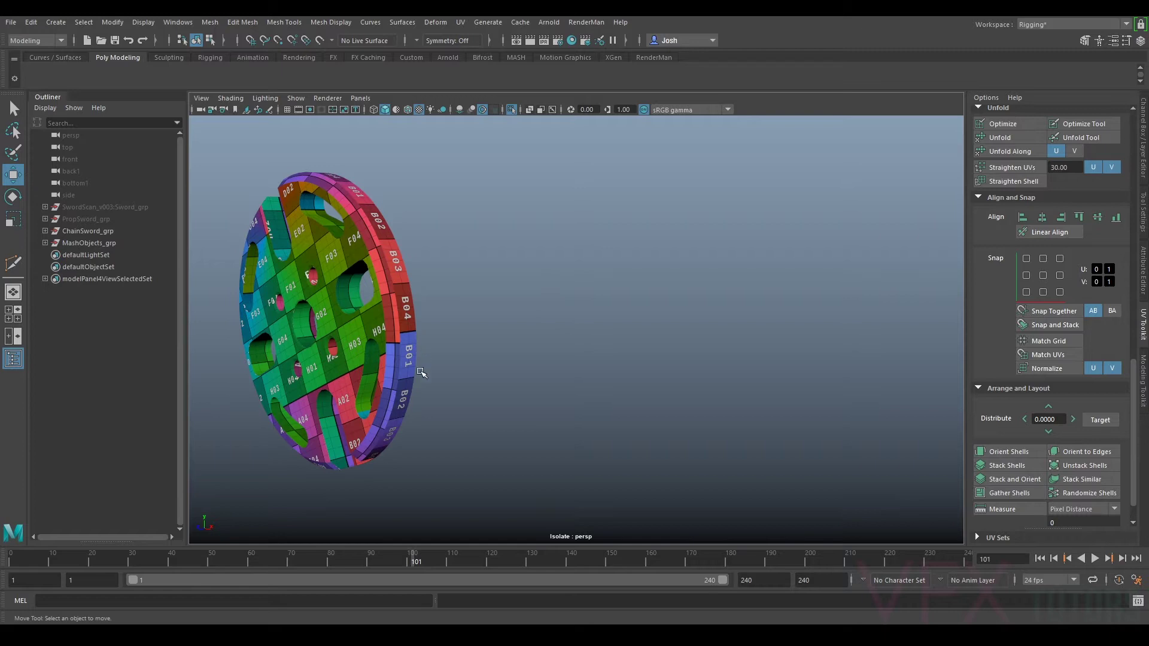
{"action": "left_click_drag", "start_coordinate": [377, 302], "coordinate": [448, 305], "text": "alt"}
{"action": "left_click", "coordinate": [611, 278]}
{"action": "left_click", "coordinate": [487, 23]}
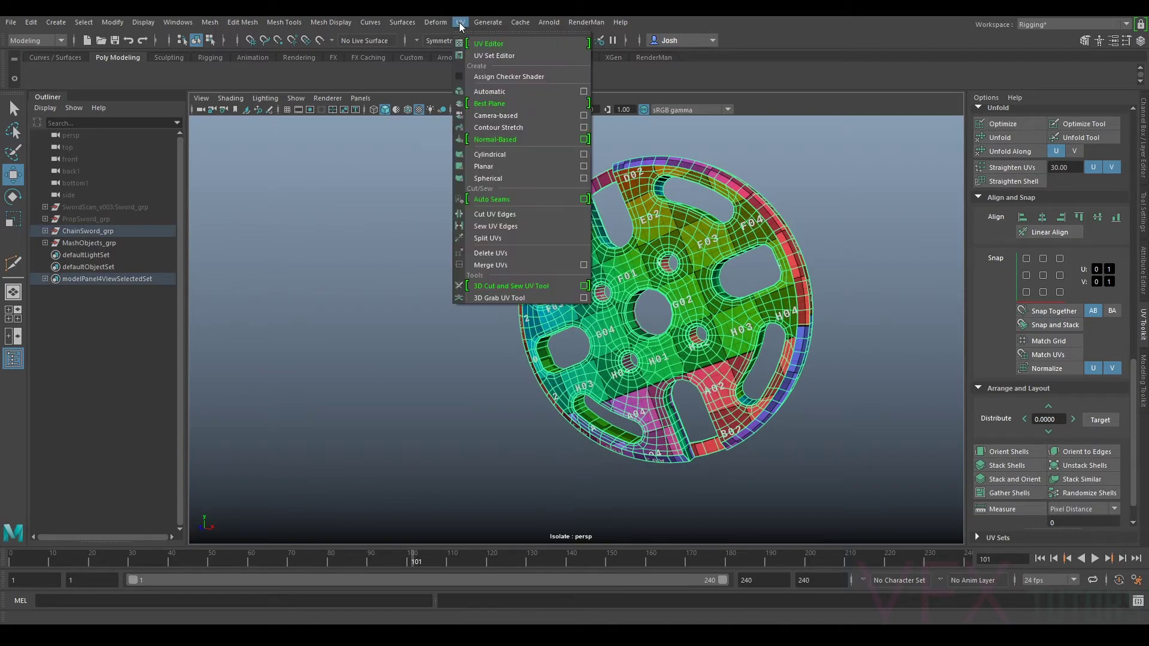
{"action": "left_click", "coordinate": [496, 43]}
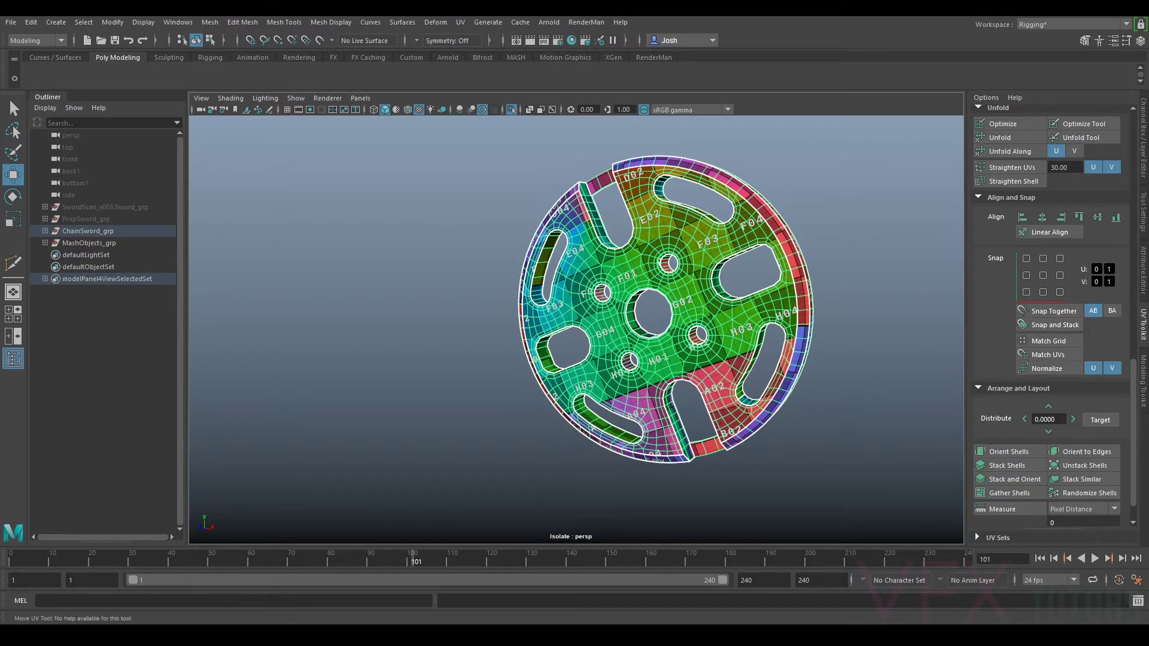
Step: Examine the disc's existing UV shells, including the strips and the two round faces, in the UV Editor
{"action": "left_click_drag", "start_coordinate": [781, 223], "coordinate": [695, 120]}
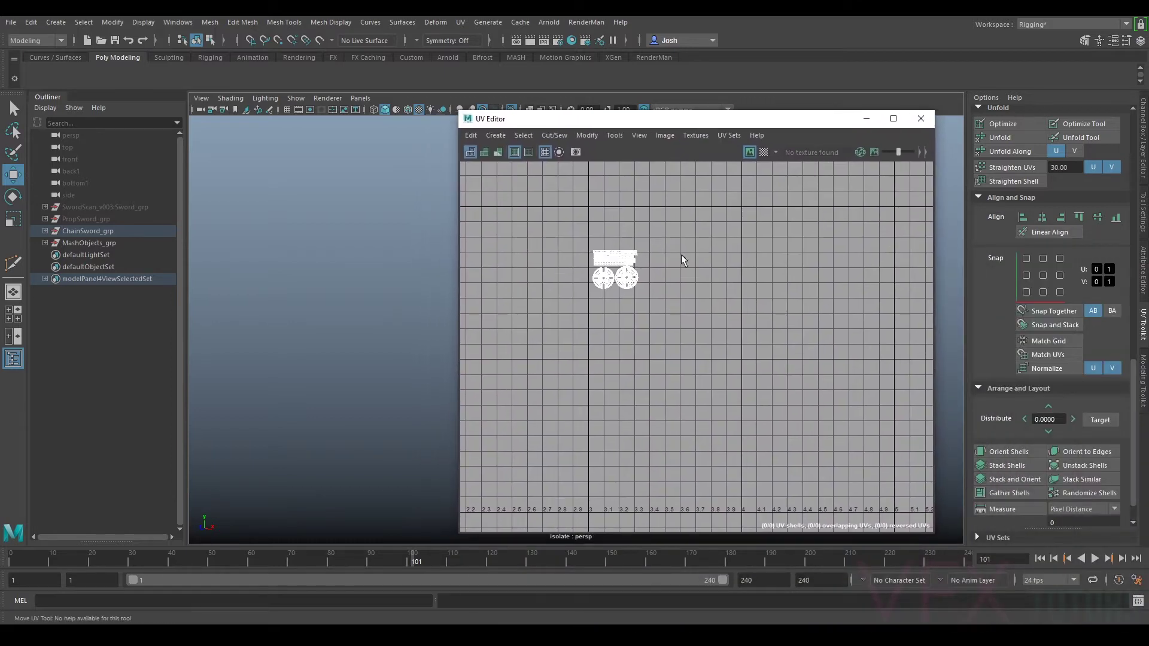
{"action": "scroll", "coordinate": [694, 275], "scroll_direction": "up", "scroll_amount": 2}
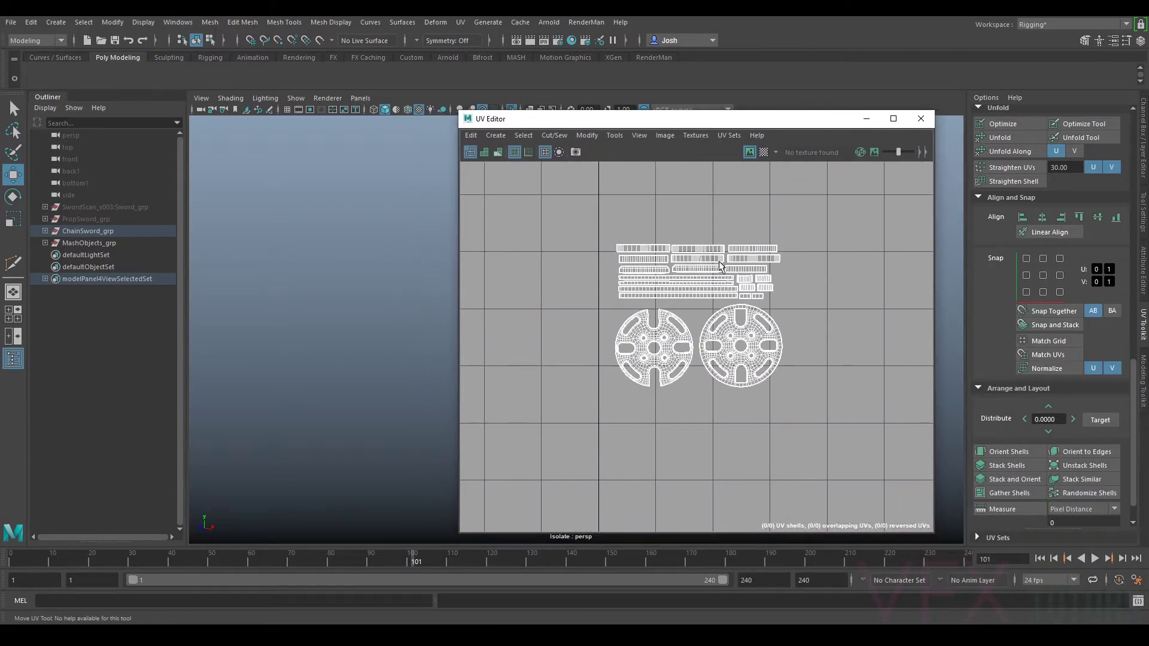
{"action": "scroll", "coordinate": [680, 328], "scroll_direction": "up", "scroll_amount": 1}
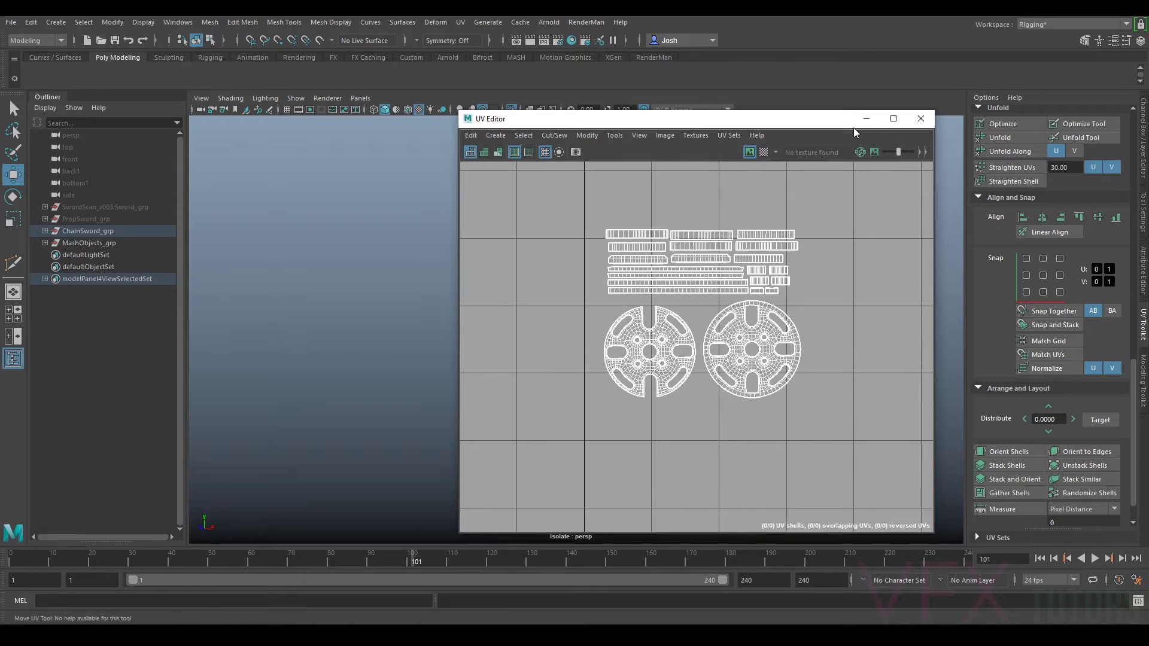
{"action": "left_click_drag", "start_coordinate": [814, 124], "coordinate": [780, 145]}
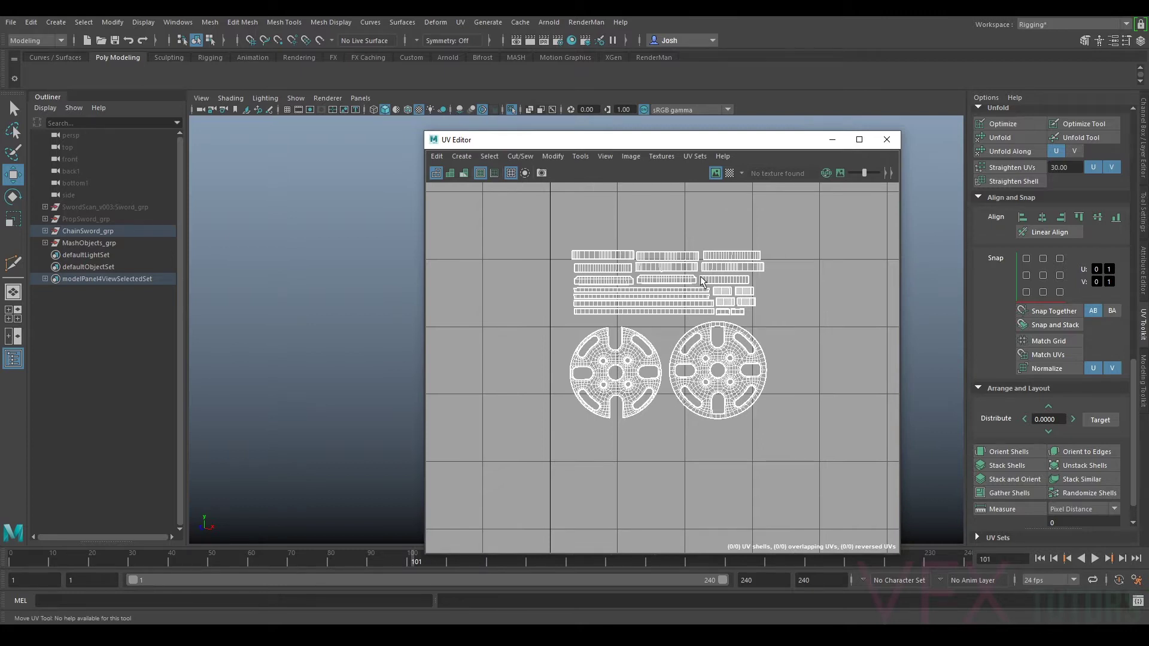
{"action": "scroll", "coordinate": [702, 268], "scroll_direction": "up", "scroll_amount": 3}
{"action": "scroll", "coordinate": [681, 271], "scroll_direction": "down", "scroll_amount": 3}
{"action": "scroll", "coordinate": [688, 278], "scroll_direction": "up", "scroll_amount": 1}
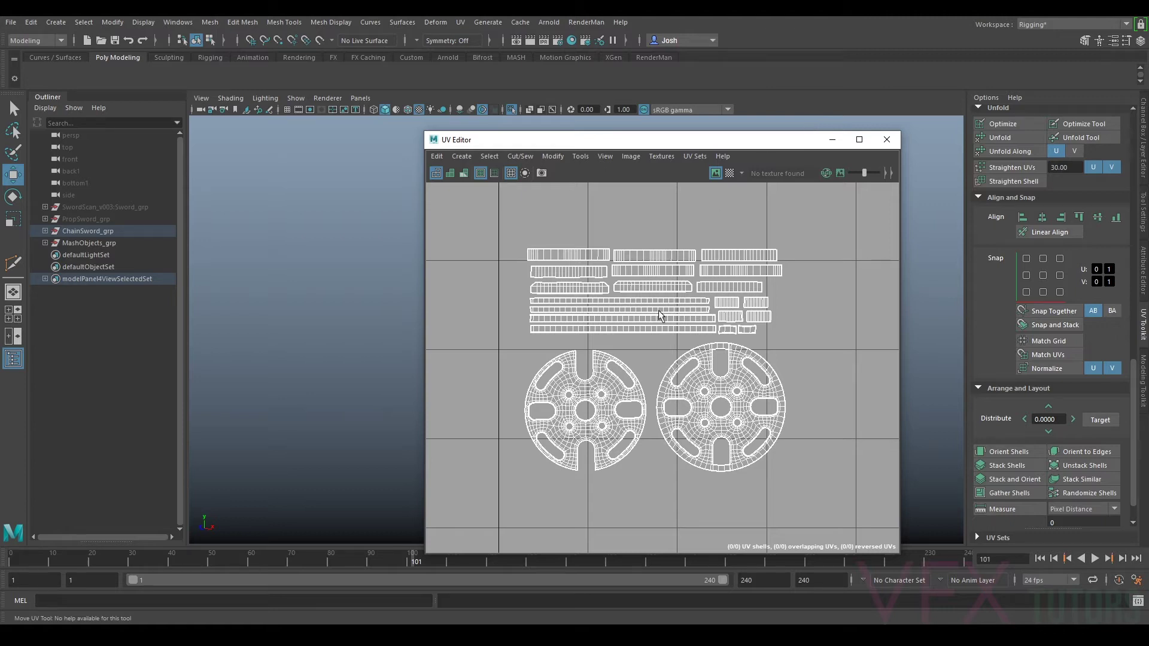
{"action": "left_click_drag", "start_coordinate": [734, 140], "coordinate": [903, 134]}
{"action": "scroll", "coordinate": [764, 266], "scroll_direction": "up", "scroll_amount": 3}
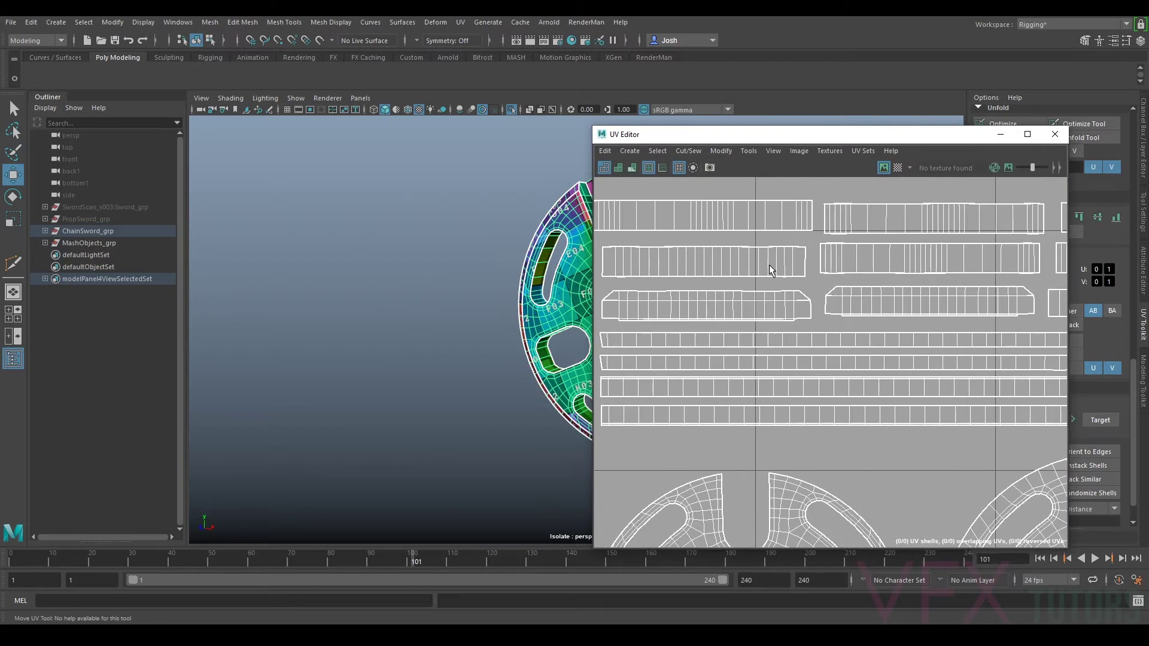
{"action": "scroll", "coordinate": [785, 264], "scroll_direction": "down", "scroll_amount": 3}
{"action": "scroll", "coordinate": [914, 290], "scroll_direction": "up", "scroll_amount": 1}
{"action": "scroll", "coordinate": [874, 326], "scroll_direction": "up", "scroll_amount": 2}
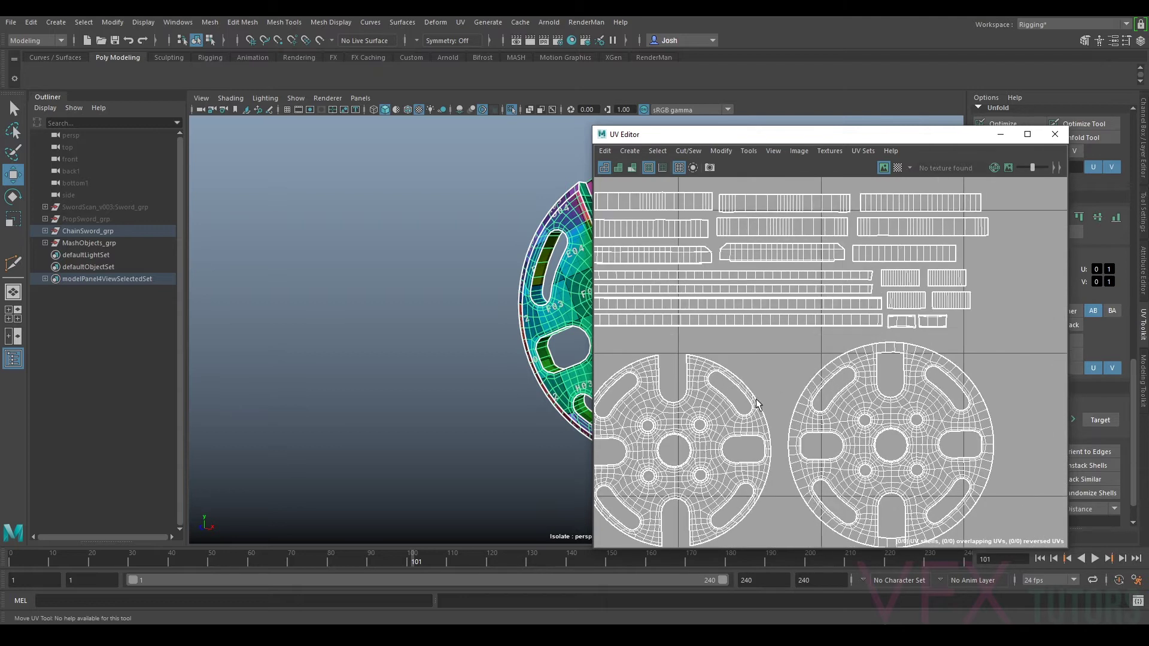
Step: Arrange the UV Editor beside the disc so that both the mesh and its UV layout are in view
{"action": "left_click_drag", "start_coordinate": [816, 129], "coordinate": [868, 120]}
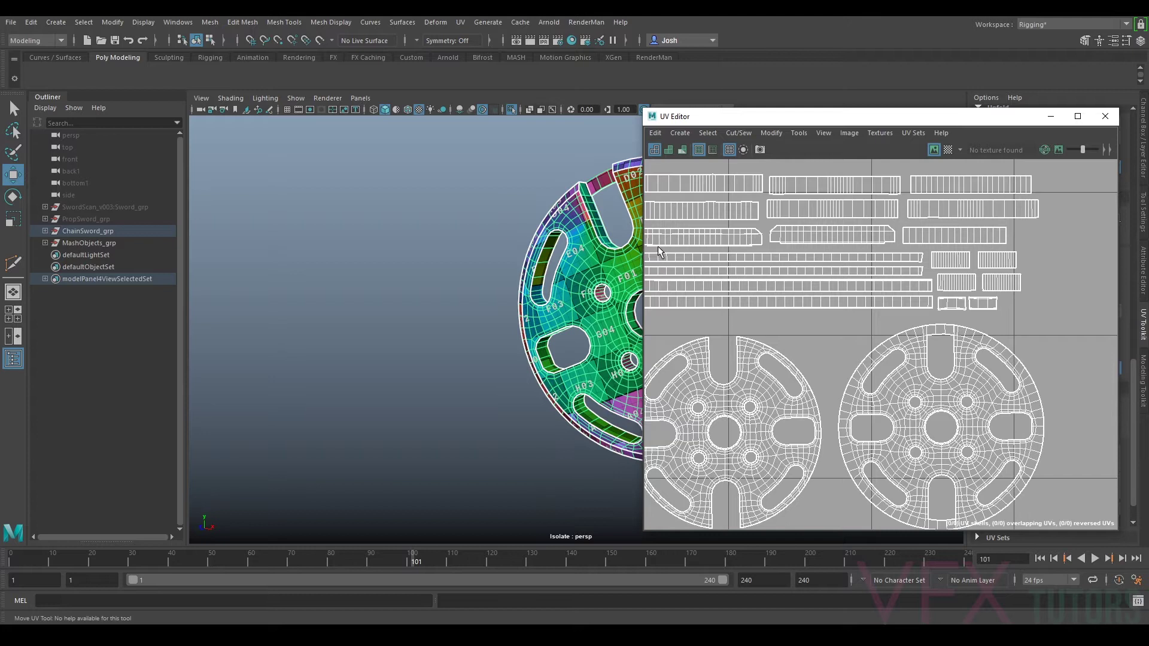
{"action": "left_click_drag", "start_coordinate": [605, 263], "coordinate": [547, 257], "text": "alt"}
{"action": "left_click_drag", "start_coordinate": [465, 240], "coordinate": [476, 234], "text": "alt"}
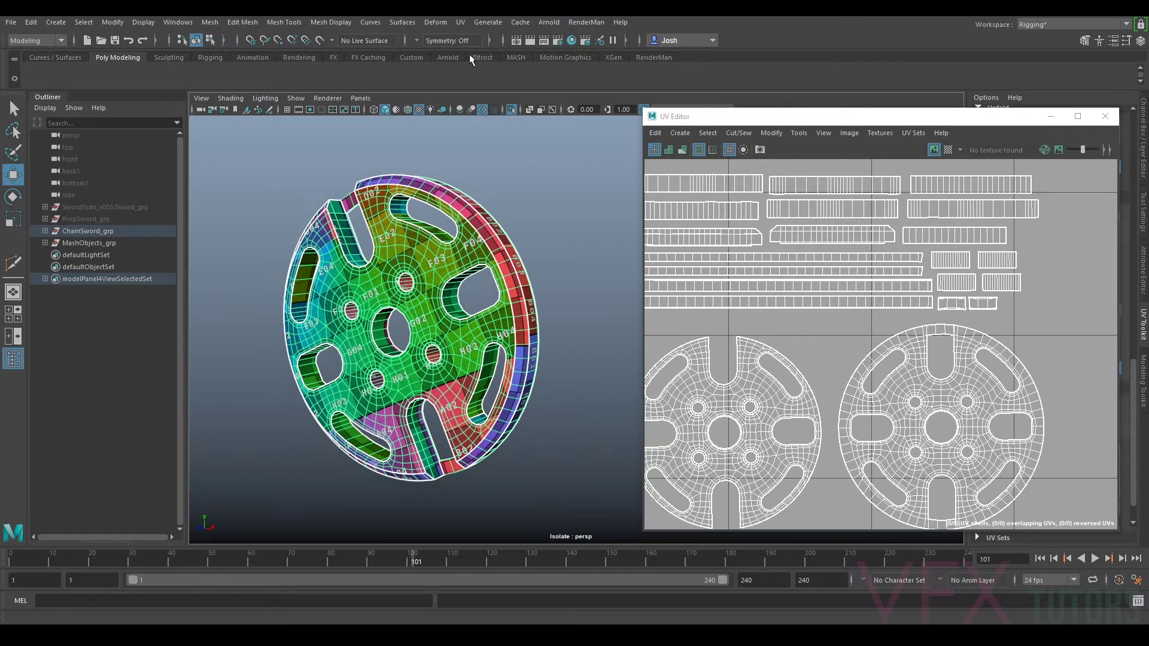
Step: Delete the disc's existing UVs and create new ones with a camera-based projection
{"action": "left_click", "coordinate": [462, 23]}
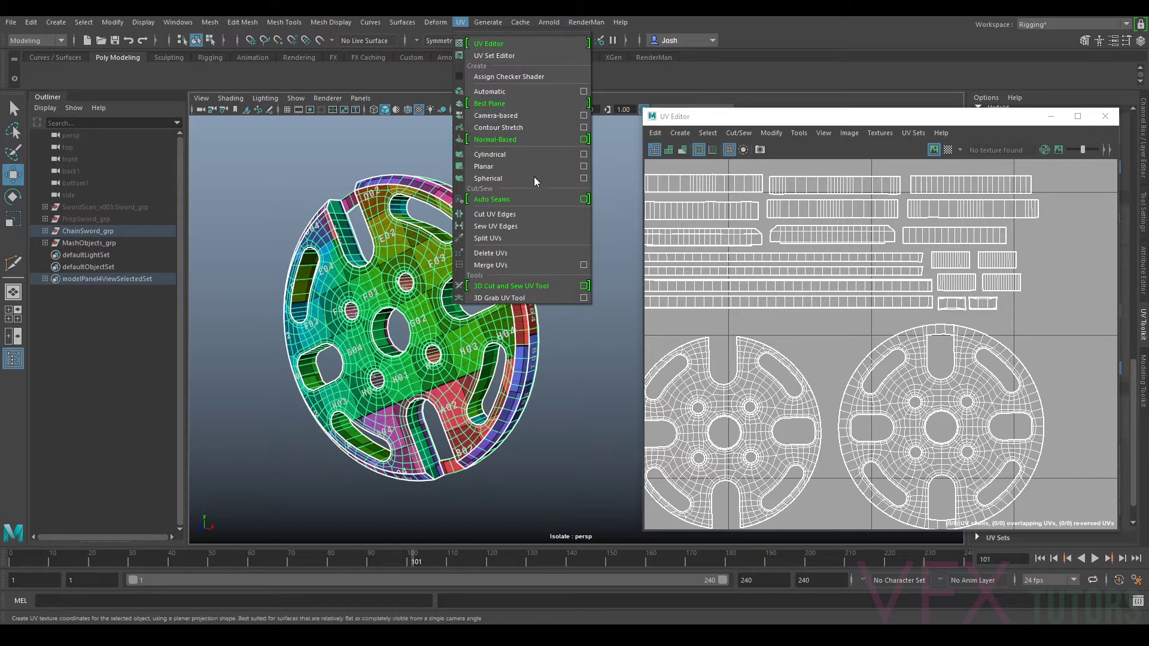
{"action": "left_click", "coordinate": [522, 252]}
{"action": "left_click_drag", "start_coordinate": [457, 267], "coordinate": [514, 132], "text": "alt"}
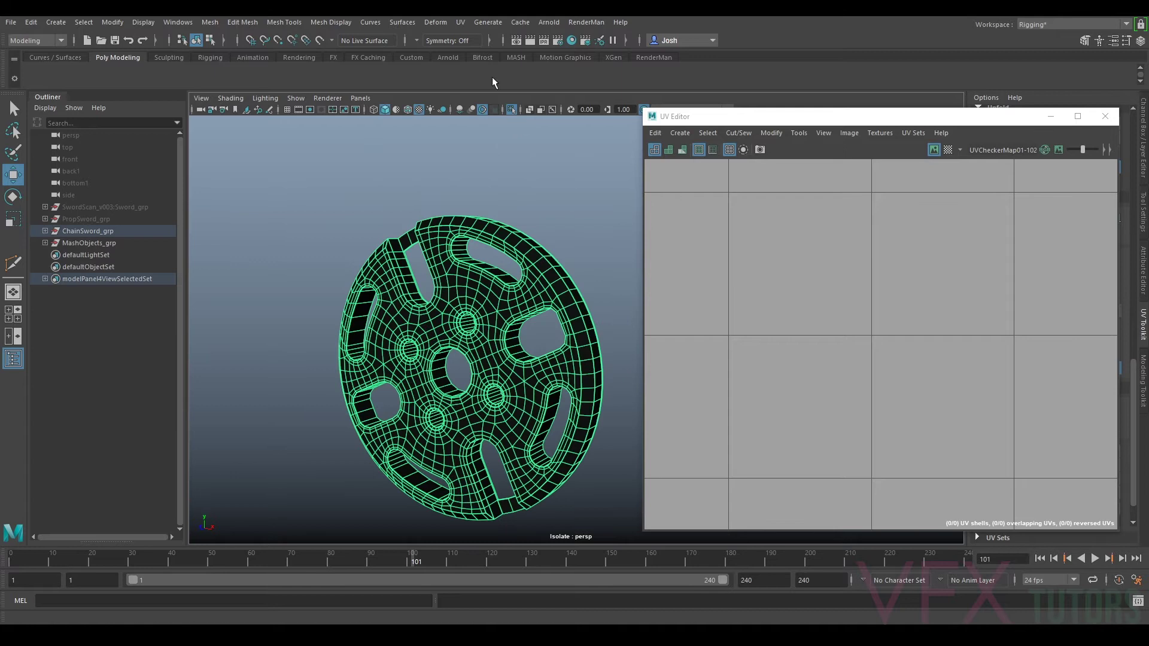
{"action": "left_click", "coordinate": [460, 23]}
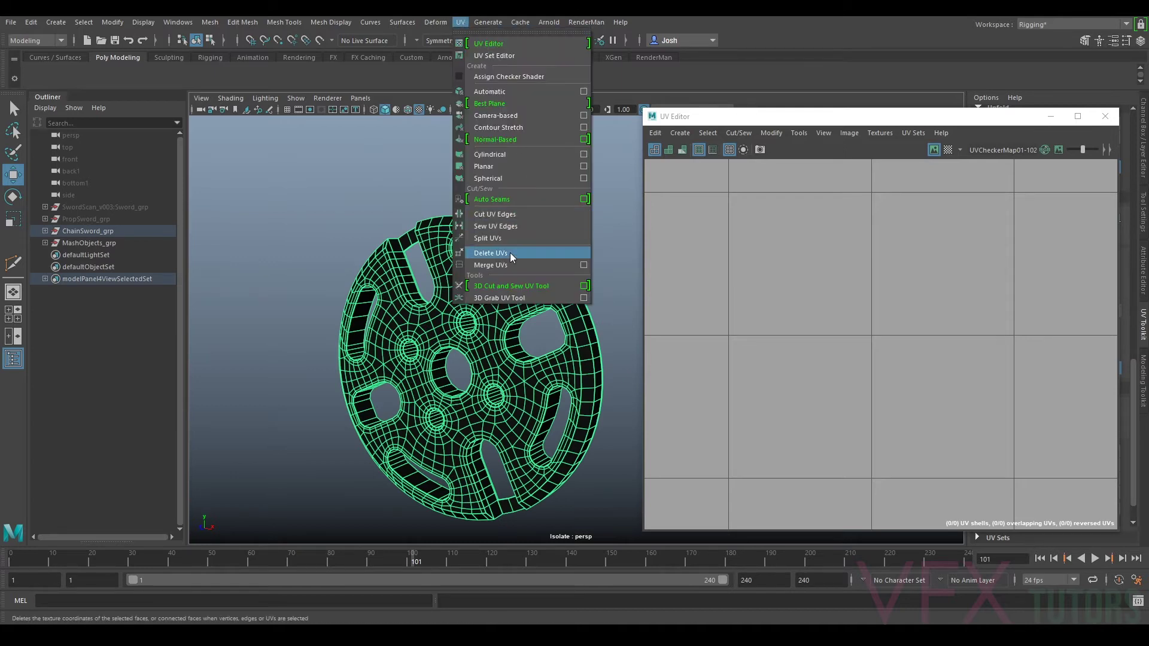
{"action": "left_click", "coordinate": [496, 116]}
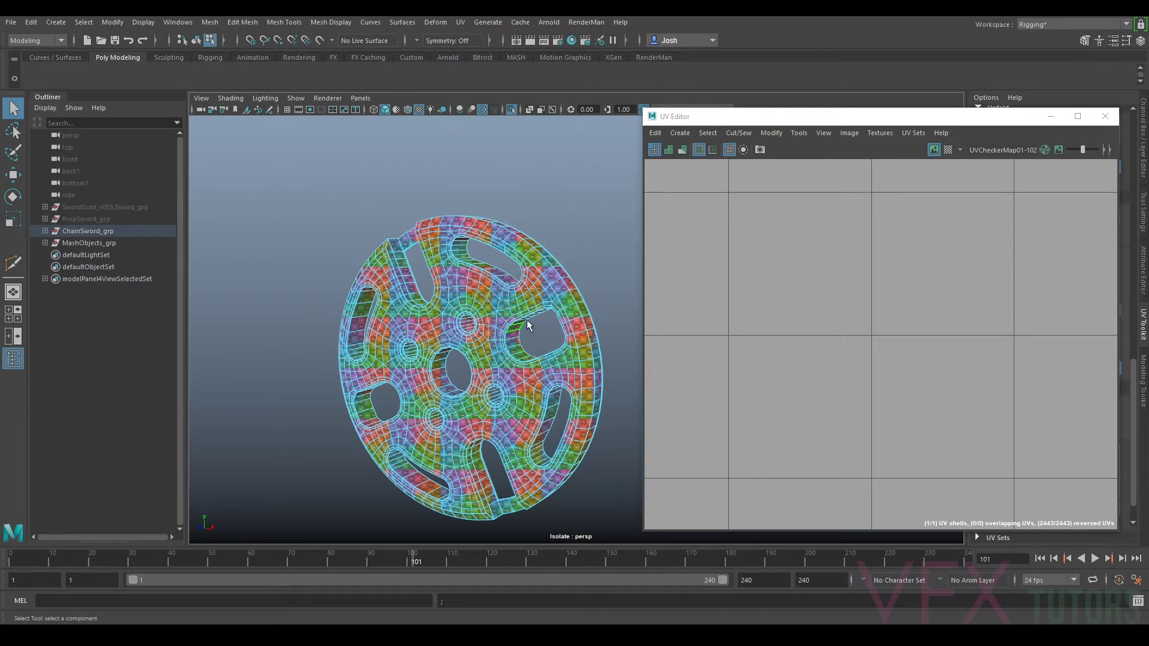
Step: Switch the disc to edge selection and set the viewport shading to use the default material
{"action": "scroll", "coordinate": [524, 308], "scroll_direction": "up", "scroll_amount": 4}
{"action": "right_click_drag", "start_coordinate": [445, 263], "coordinate": [452, 229]}
{"action": "scroll", "coordinate": [512, 309], "scroll_direction": "up", "scroll_amount": 6}
{"action": "left_click_drag", "start_coordinate": [513, 308], "coordinate": [343, 190], "text": "alt"}
{"action": "left_click", "coordinate": [228, 96]}
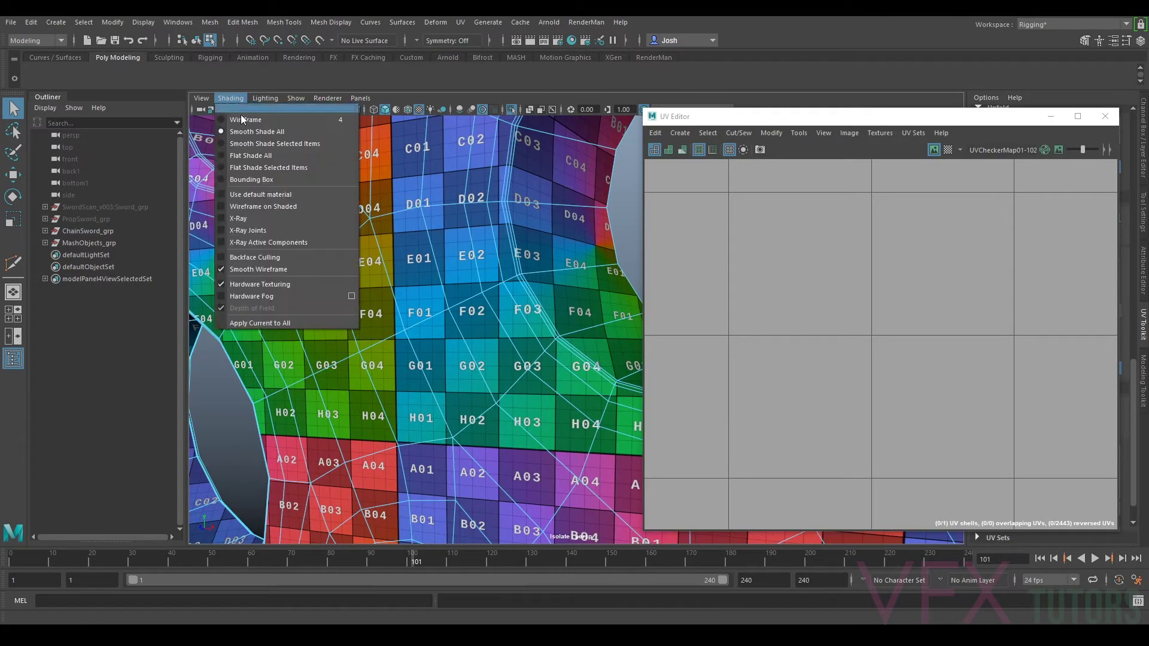
{"action": "left_click", "coordinate": [277, 195]}
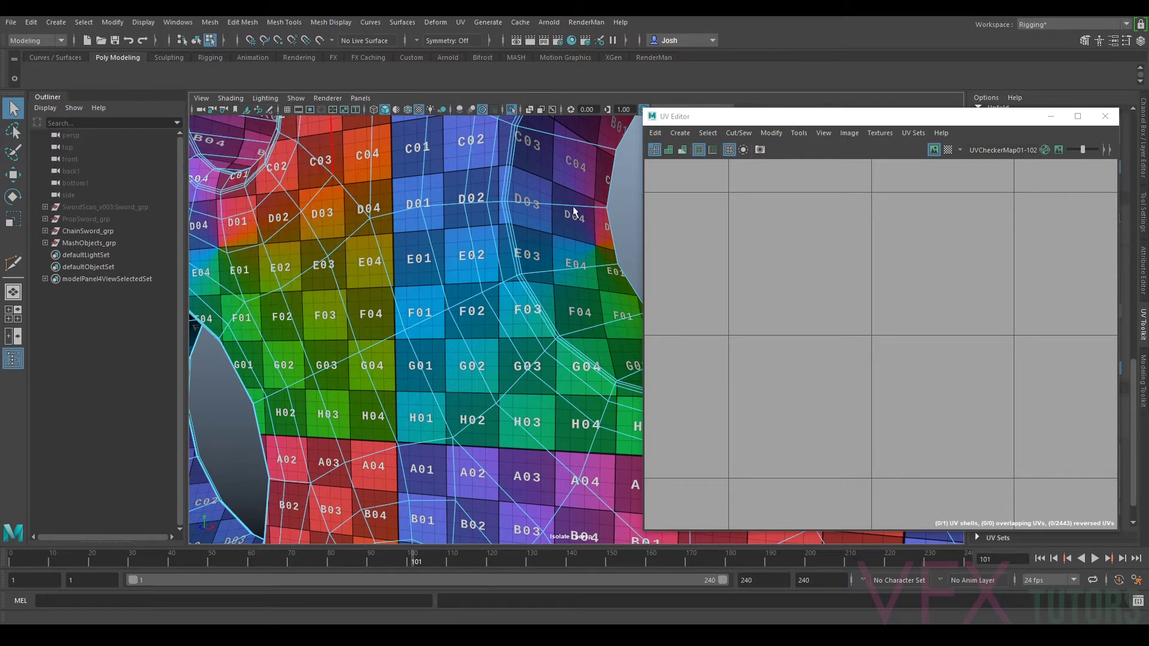
{"action": "key", "text": "f"}
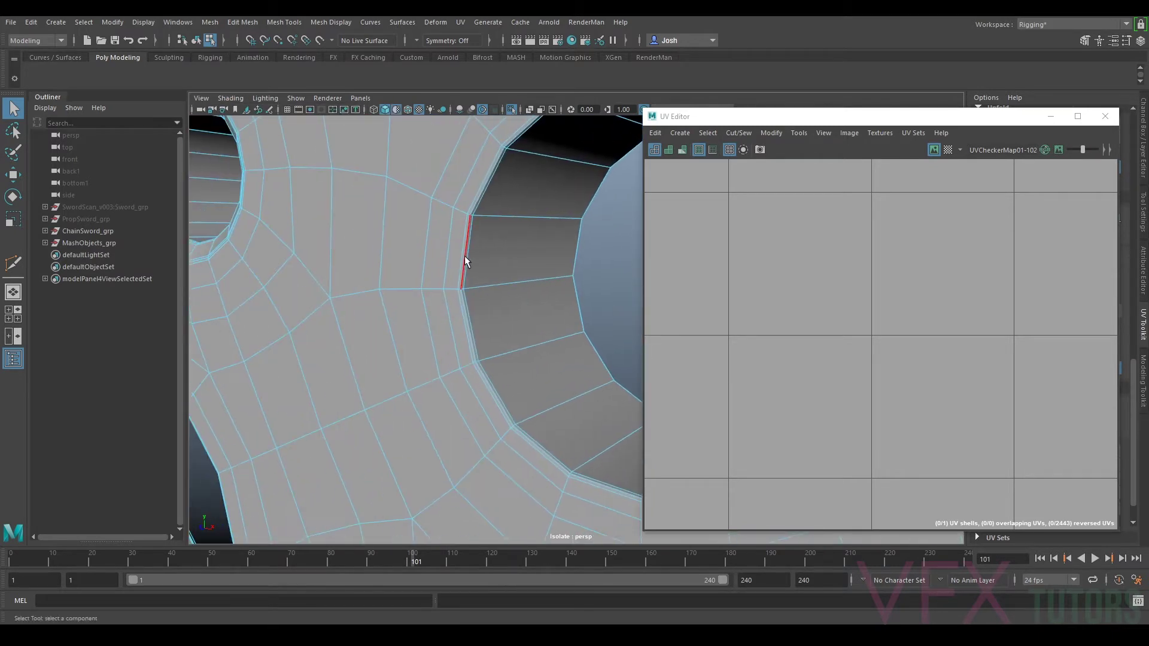
Step: Select the rim edge loops around the first round holes on the disc's front face
{"action": "double_click", "coordinate": [464, 257]}
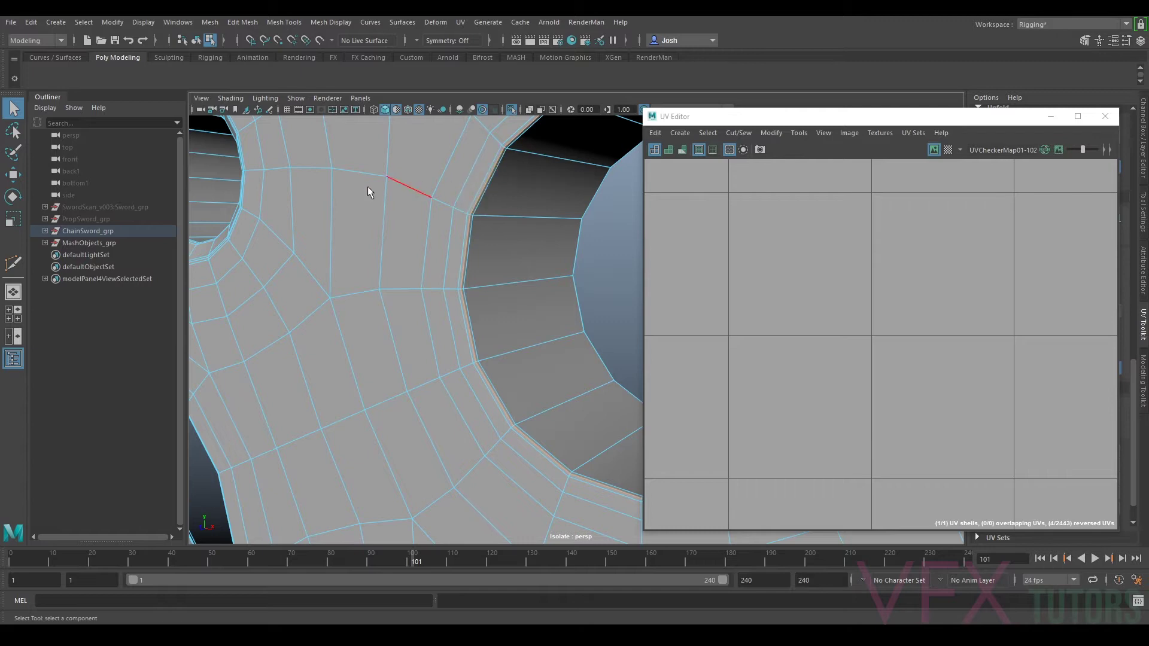
{"action": "scroll", "coordinate": [295, 187], "scroll_direction": "down", "scroll_amount": 3}
{"action": "left_click_drag", "start_coordinate": [295, 188], "coordinate": [295, 210], "text": "alt"}
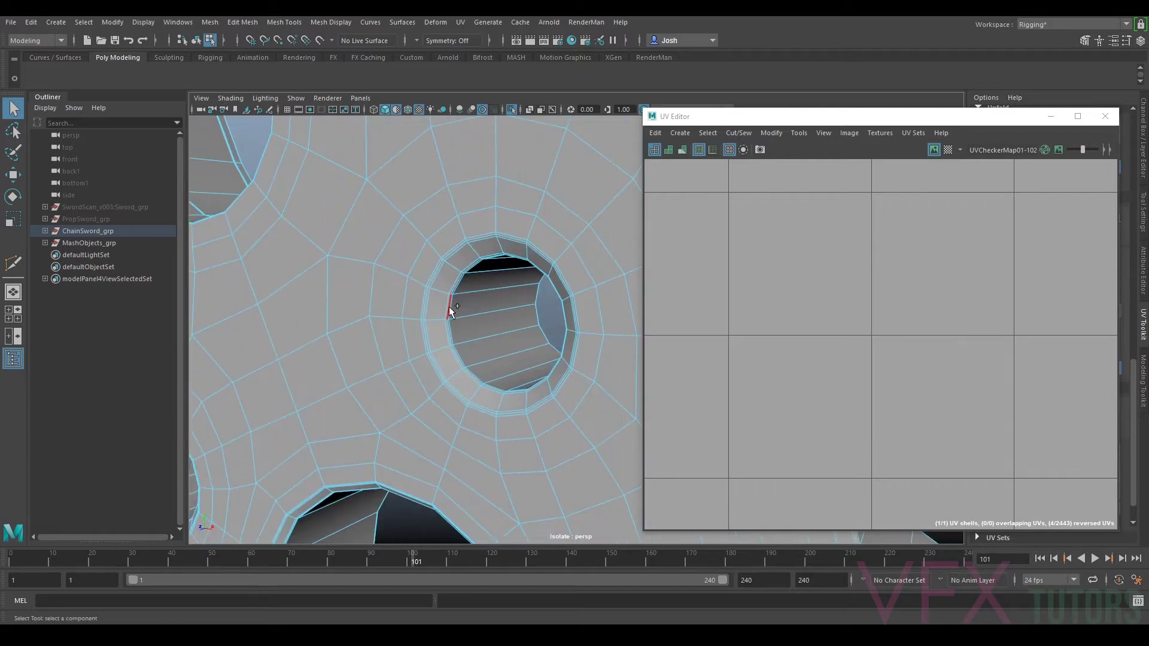
{"action": "scroll", "coordinate": [419, 382], "scroll_direction": "up", "scroll_amount": 3}
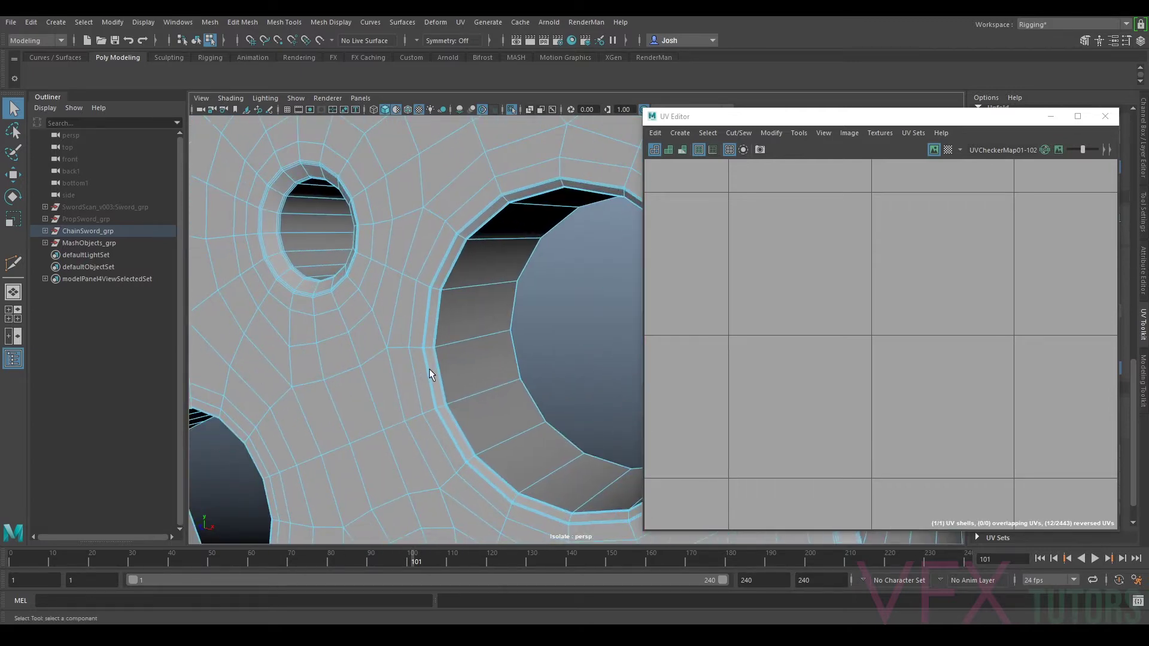
{"action": "scroll", "coordinate": [436, 319], "scroll_direction": "up", "scroll_amount": 5}
{"action": "scroll", "coordinate": [395, 318], "scroll_direction": "down", "scroll_amount": 3}
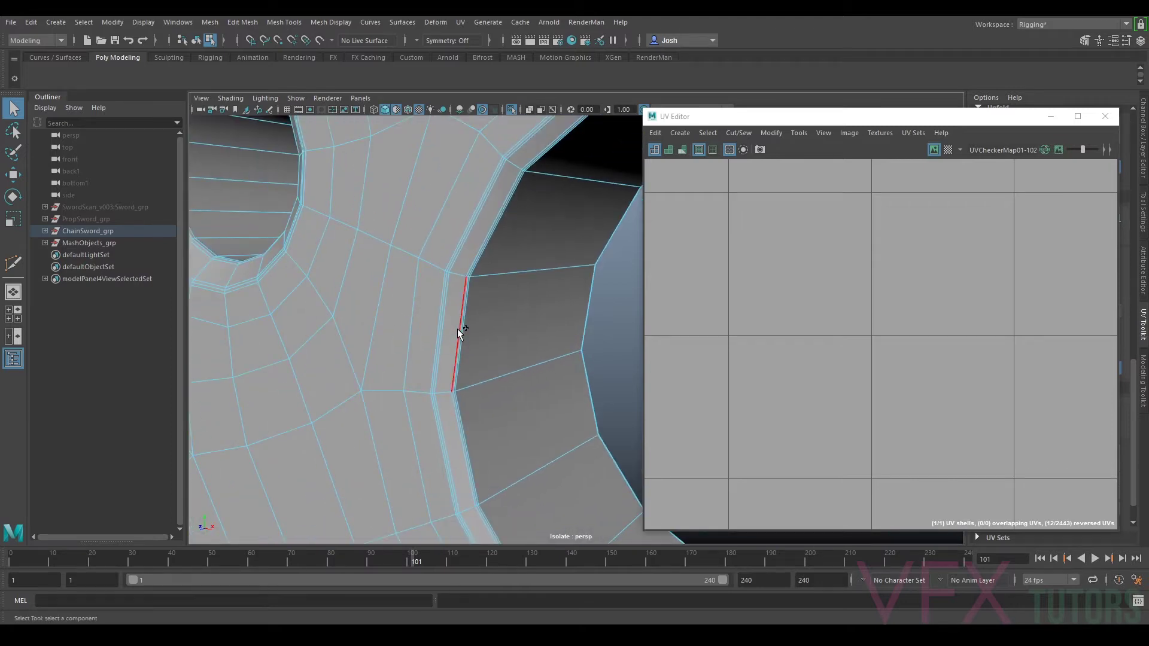
Step: Add the front rim edge loops of the large central hole and the slots near it to the seam selection
{"action": "left_click", "coordinate": [460, 329]}
{"action": "left_click", "coordinate": [208, 250], "text": "shift"}
{"action": "scroll", "coordinate": [323, 269], "scroll_direction": "up", "scroll_amount": 10}
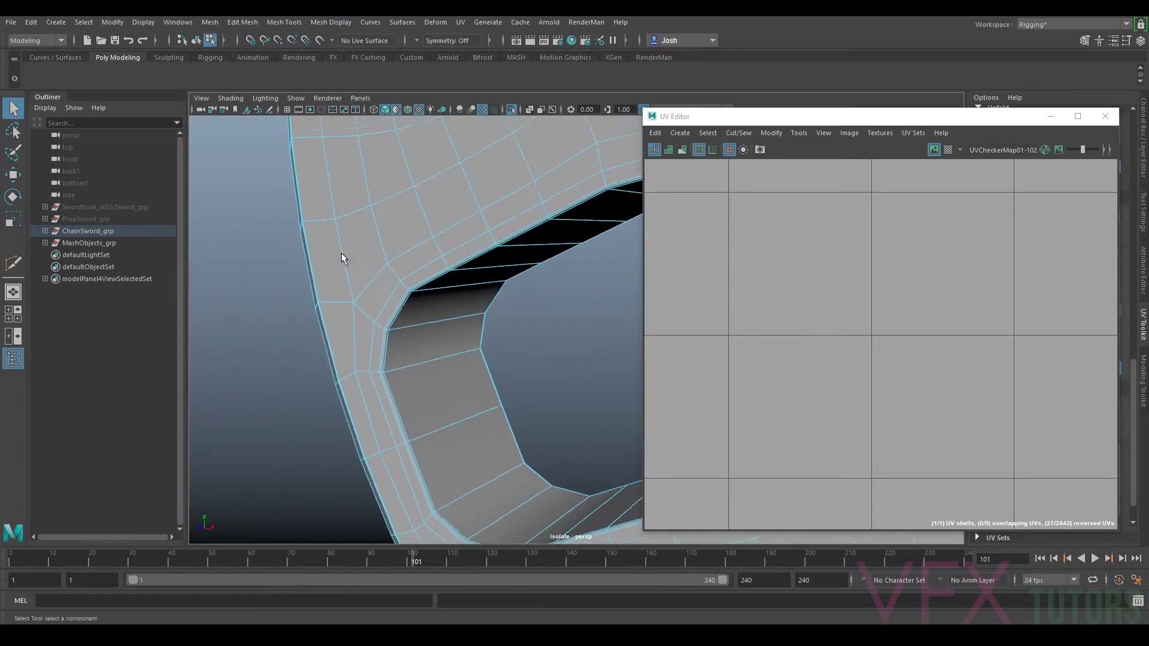
{"action": "scroll", "coordinate": [369, 283], "scroll_direction": "down", "scroll_amount": 5}
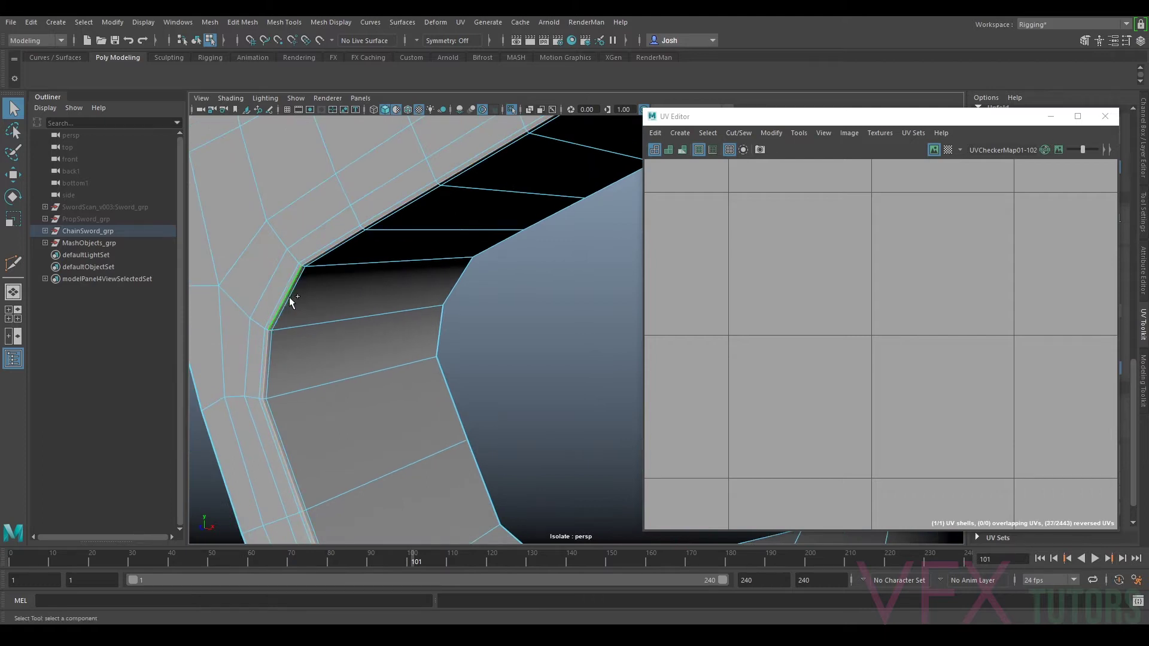
{"action": "scroll", "coordinate": [400, 276], "scroll_direction": "down", "scroll_amount": 5}
{"action": "scroll", "coordinate": [395, 253], "scroll_direction": "up", "scroll_amount": 10}
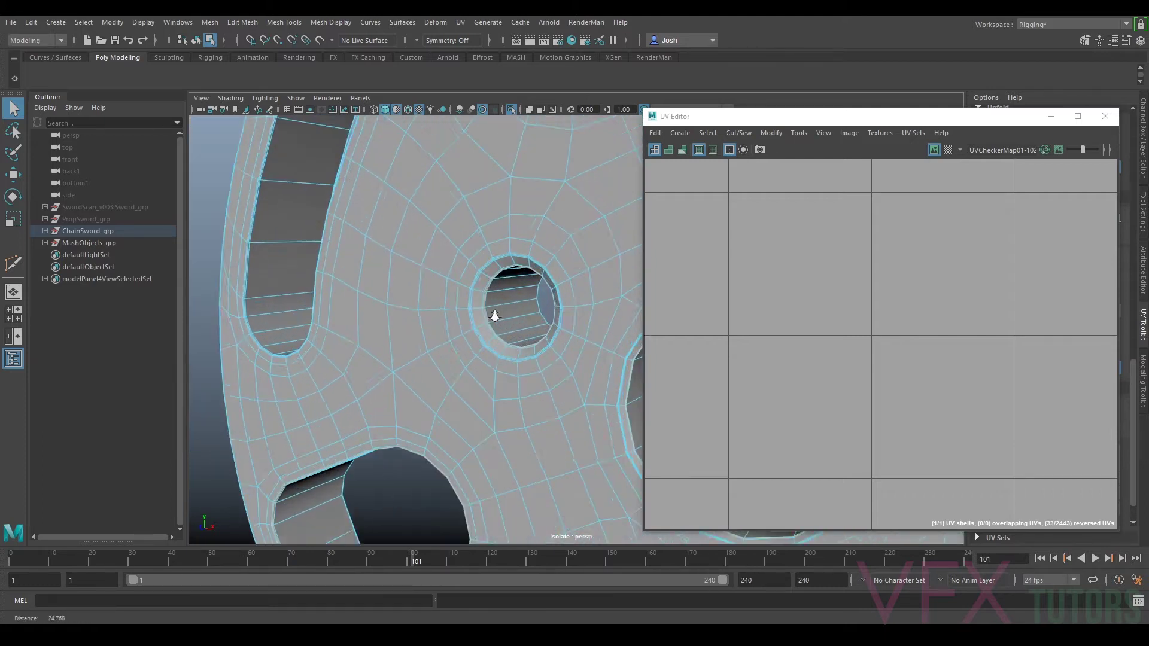
{"action": "left_click_drag", "start_coordinate": [284, 287], "coordinate": [392, 274], "text": "alt"}
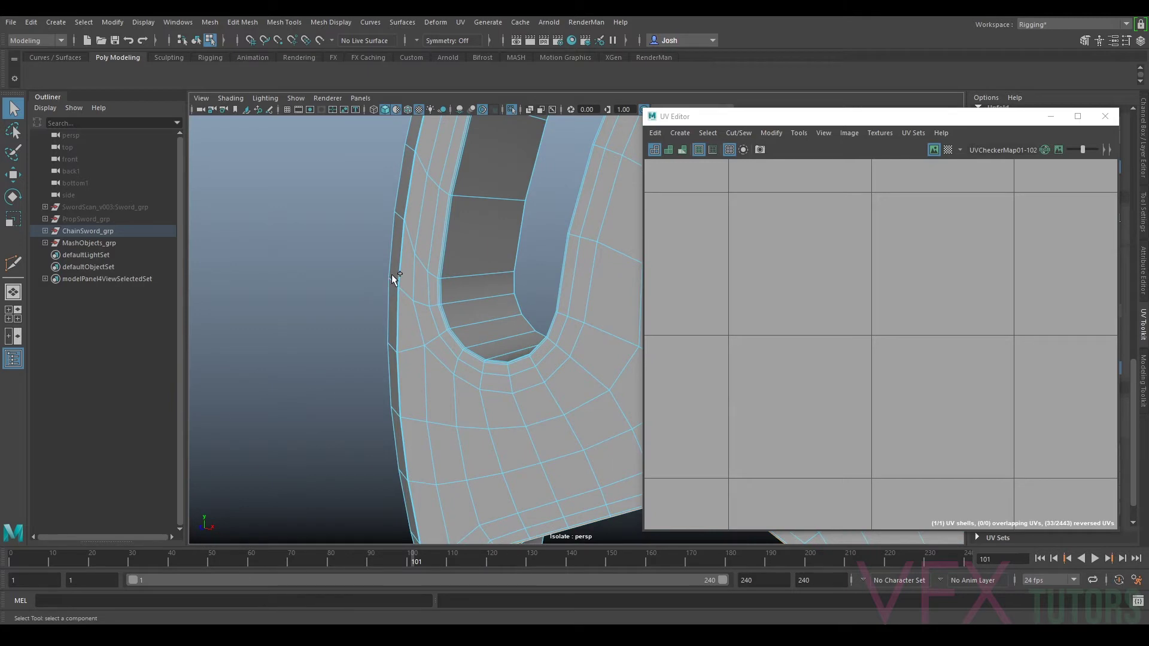
{"action": "left_click_drag", "start_coordinate": [511, 219], "coordinate": [491, 253], "text": "alt"}
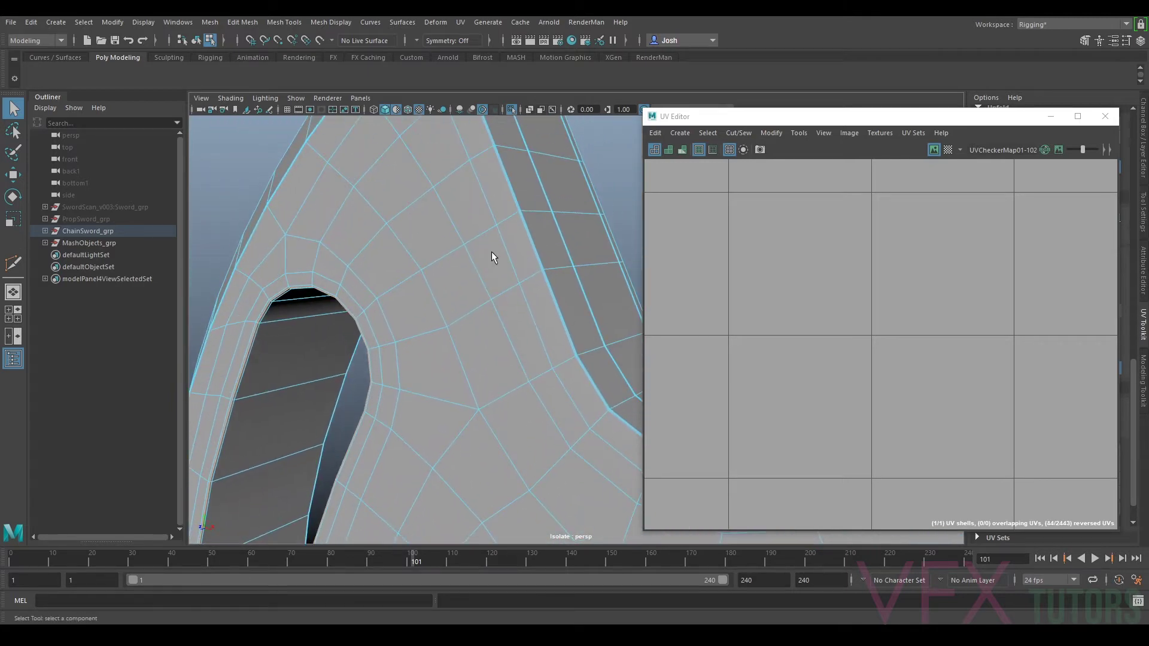
Step: Minimize the UV Editor and add the front rim edges of the open-ended slot to the seam selection
{"action": "left_click", "coordinate": [1051, 116]}
{"action": "scroll", "coordinate": [562, 278], "scroll_direction": "down", "scroll_amount": 5}
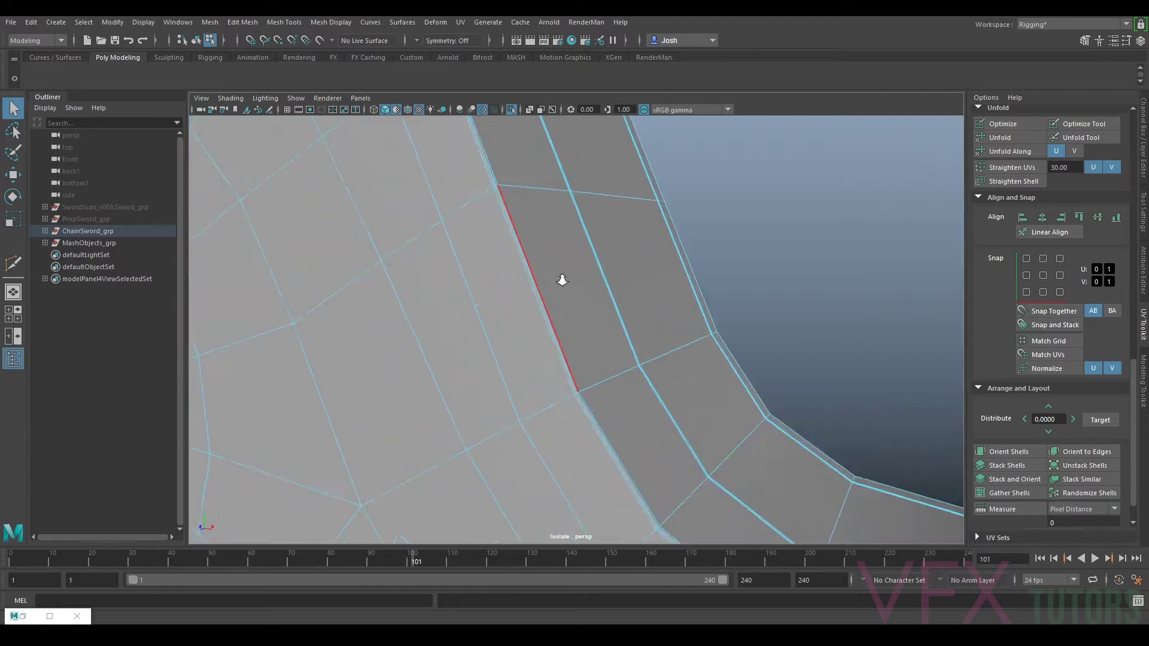
{"action": "scroll", "coordinate": [562, 278], "scroll_direction": "up", "scroll_amount": 2}
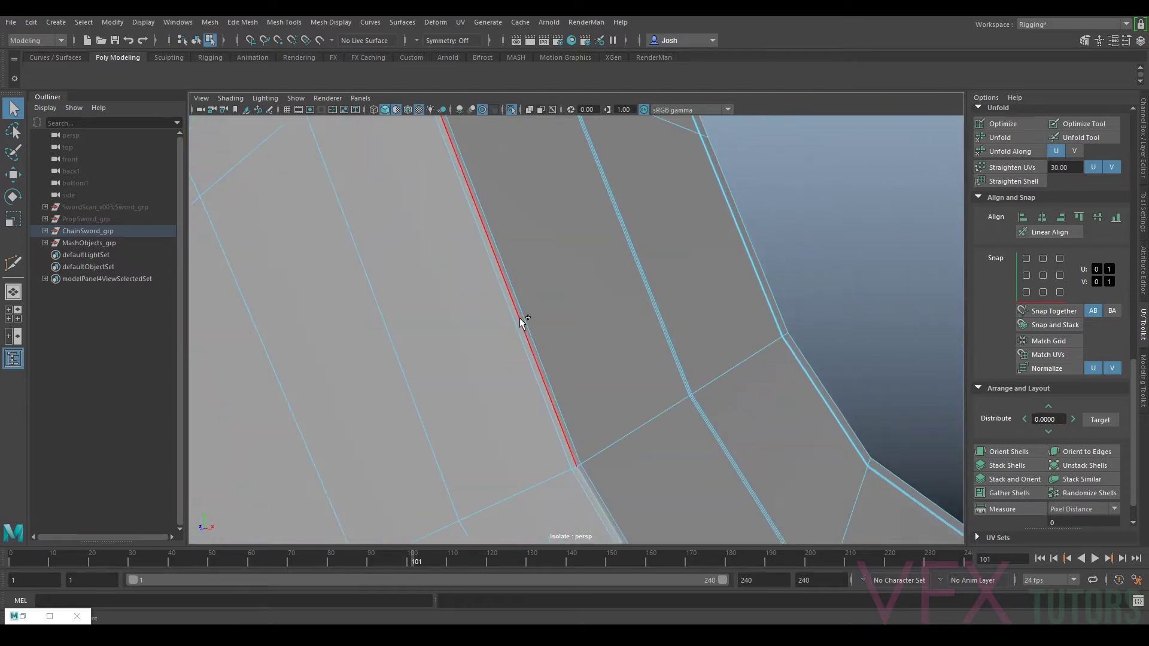
{"action": "left_click", "coordinate": [519, 318]}
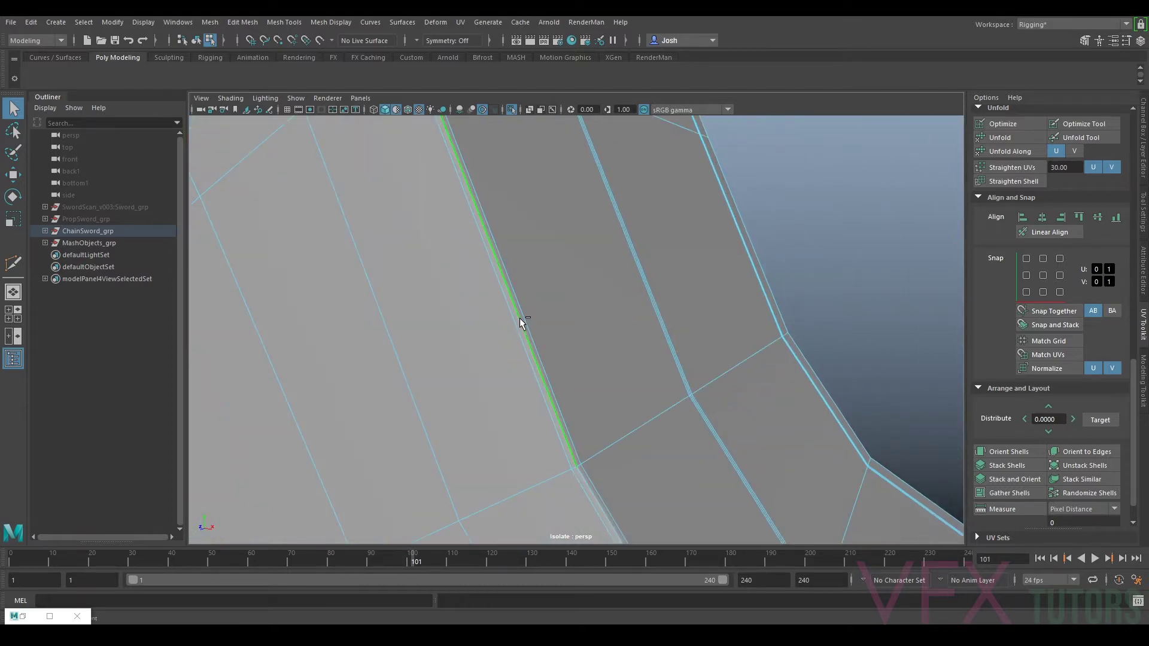
{"action": "key", "text": "f"}
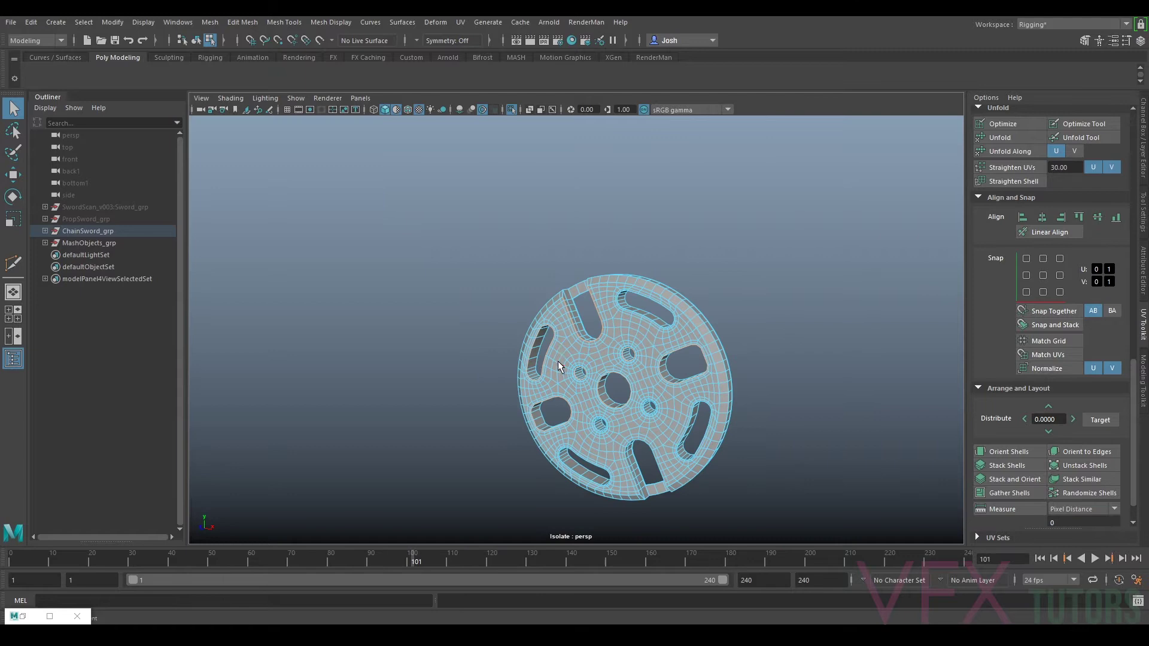
Step: Add the front rim edge loop of the curved slot beside the open-ended slot to the seam selection
{"action": "scroll", "coordinate": [556, 345], "scroll_direction": "up", "scroll_amount": 3}
{"action": "scroll", "coordinate": [709, 231], "scroll_direction": "down", "scroll_amount": 8}
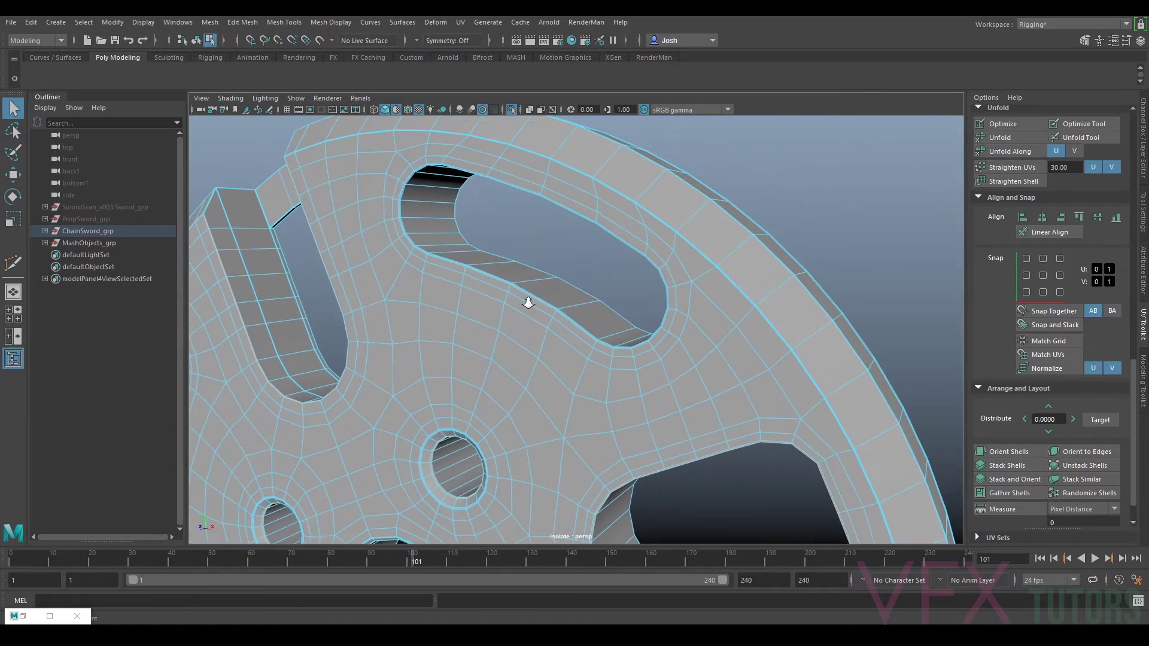
{"action": "scroll", "coordinate": [528, 302], "scroll_direction": "up", "scroll_amount": 6}
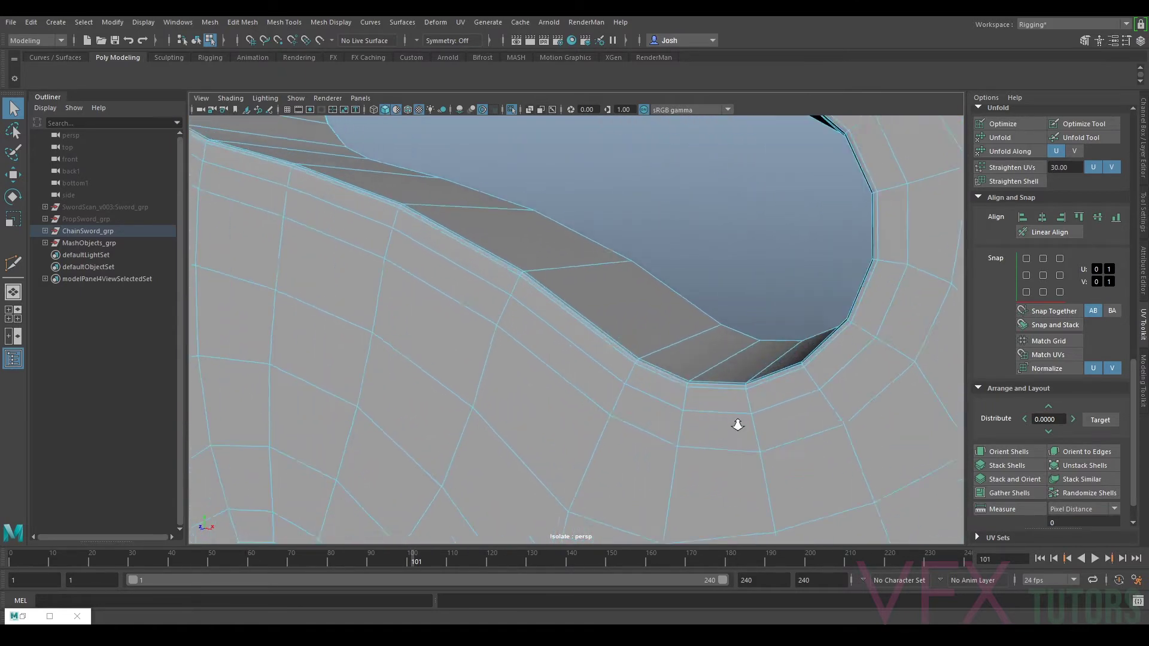
{"action": "left_click", "coordinate": [628, 349]}
{"action": "scroll", "coordinate": [632, 350], "scroll_direction": "down", "scroll_amount": 5}
{"action": "middle_click_drag", "start_coordinate": [634, 353], "coordinate": [670, 259], "text": "alt"}
{"action": "scroll", "coordinate": [730, 369], "scroll_direction": "down", "scroll_amount": 3}
Step: Add the front rim edge loops of the small round hole and its neighbouring wide slot, undoing any wrong pick
{"action": "scroll", "coordinate": [781, 388], "scroll_direction": "up", "scroll_amount": 3}
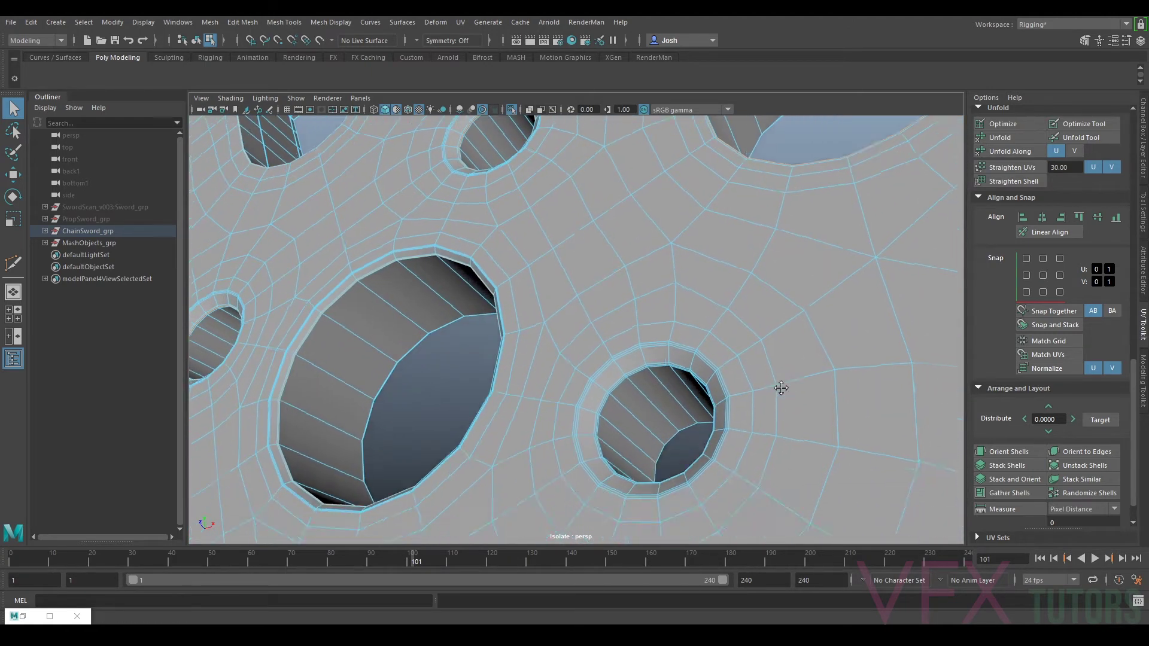
{"action": "scroll", "coordinate": [746, 323], "scroll_direction": "up", "scroll_amount": 4}
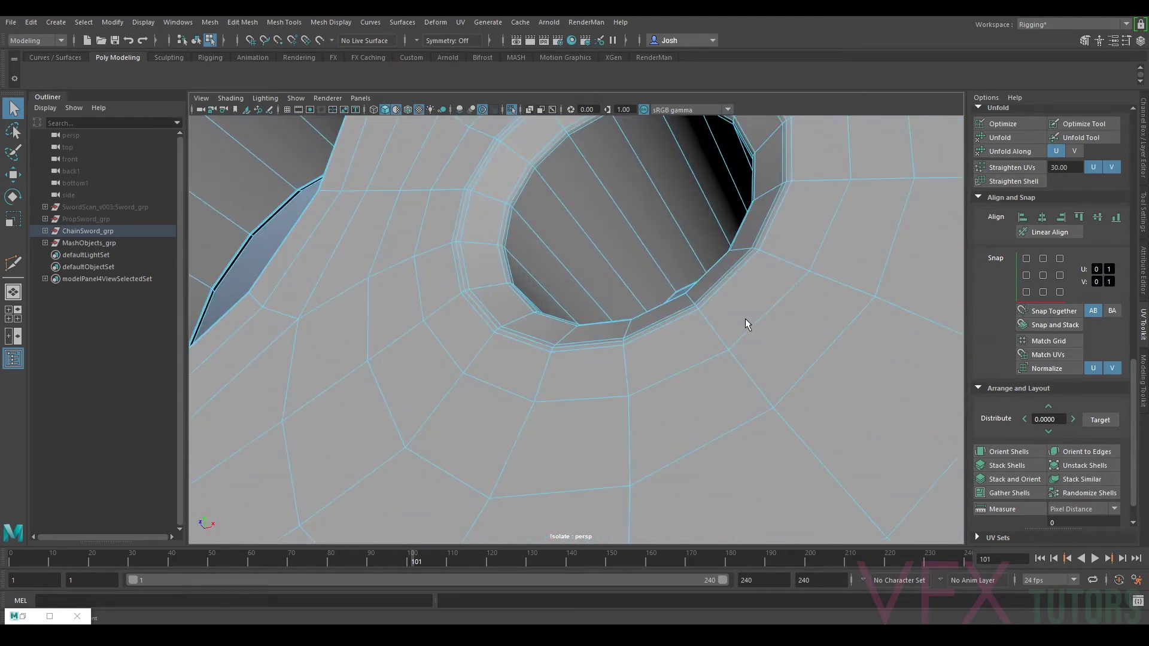
{"action": "left_click", "coordinate": [813, 359]}
{"action": "scroll", "coordinate": [602, 264], "scroll_direction": "down", "scroll_amount": 5}
{"action": "scroll", "coordinate": [771, 253], "scroll_direction": "up", "scroll_amount": 6}
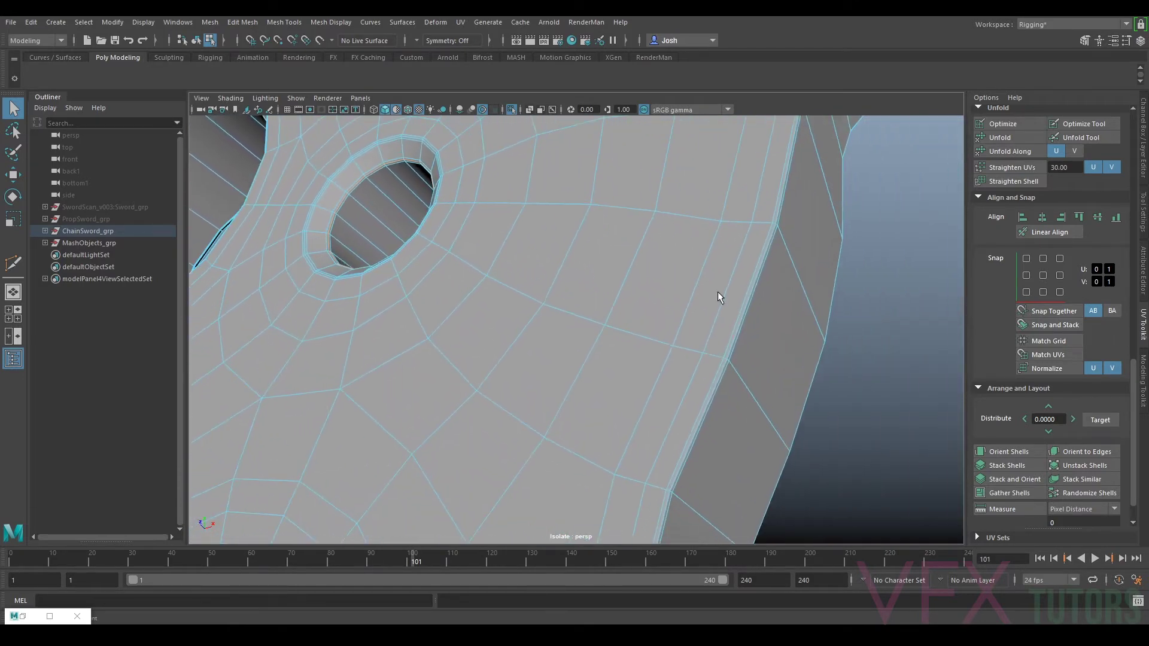
{"action": "left_click", "coordinate": [746, 309]}
{"action": "key", "text": "ctrl+z"}
{"action": "scroll", "coordinate": [741, 390], "scroll_direction": "down", "scroll_amount": 2}
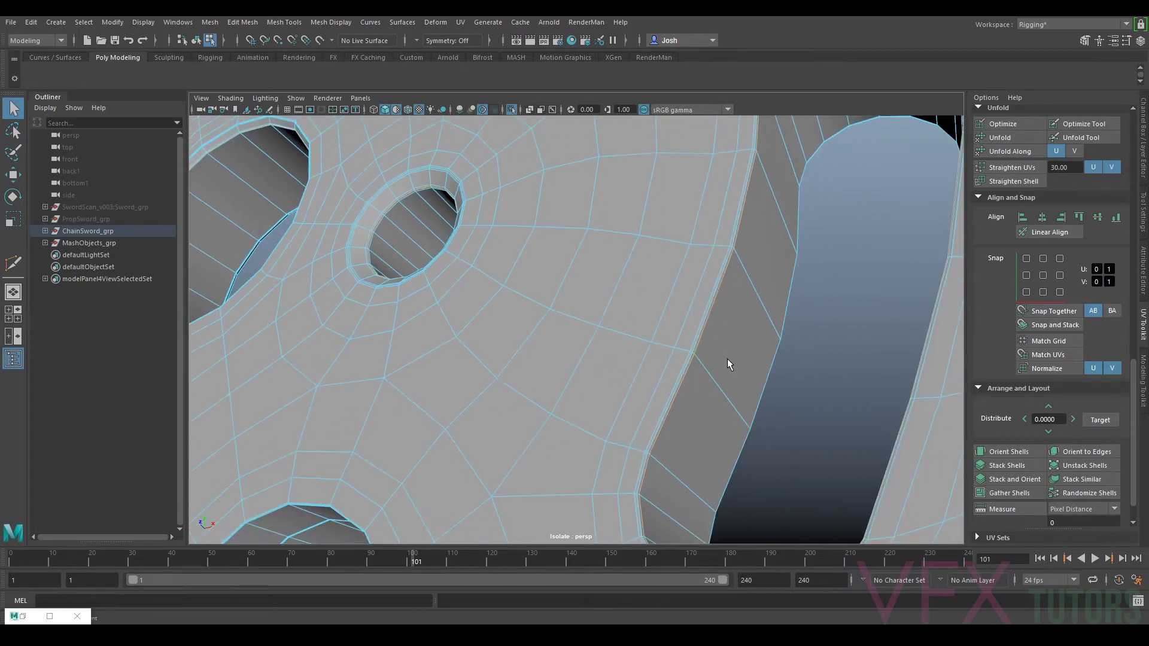
Step: Add the front rim edges of the second open-ended slot to the seam selection
{"action": "middle_click_drag", "start_coordinate": [703, 345], "coordinate": [648, 316], "text": "alt"}
{"action": "scroll", "coordinate": [648, 316], "scroll_direction": "up", "scroll_amount": 4}
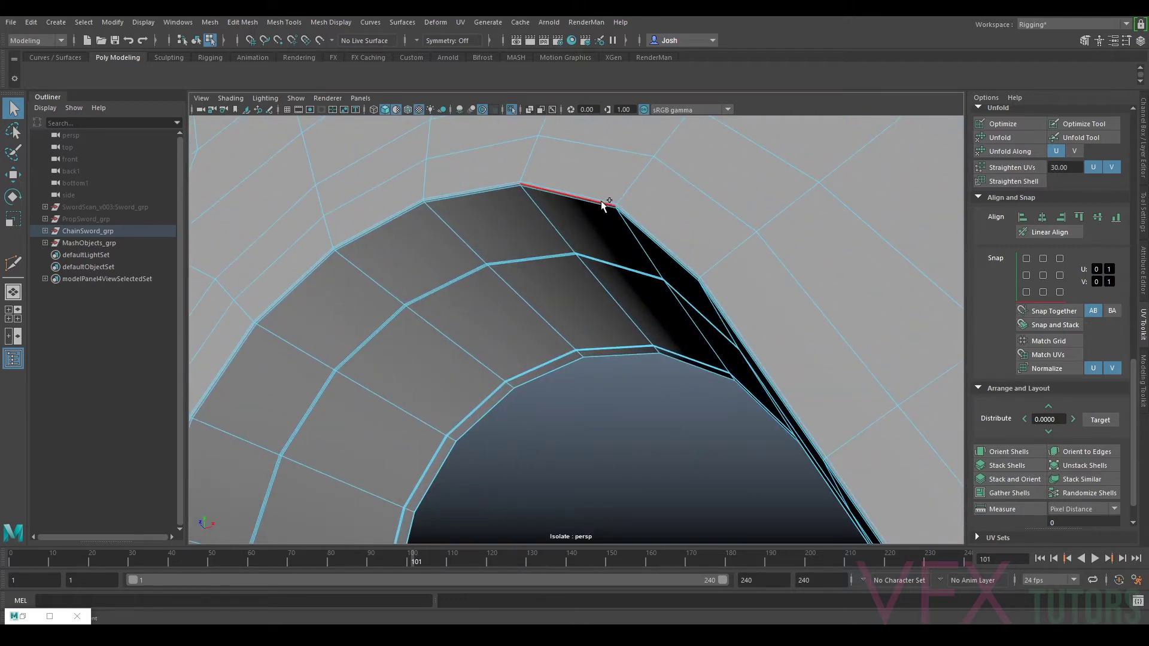
{"action": "scroll", "coordinate": [624, 293], "scroll_direction": "down", "scroll_amount": 2}
{"action": "scroll", "coordinate": [624, 294], "scroll_direction": "down", "scroll_amount": 5}
{"action": "scroll", "coordinate": [618, 372], "scroll_direction": "up", "scroll_amount": 3}
{"action": "middle_click_drag", "start_coordinate": [618, 371], "coordinate": [655, 246], "text": "alt"}
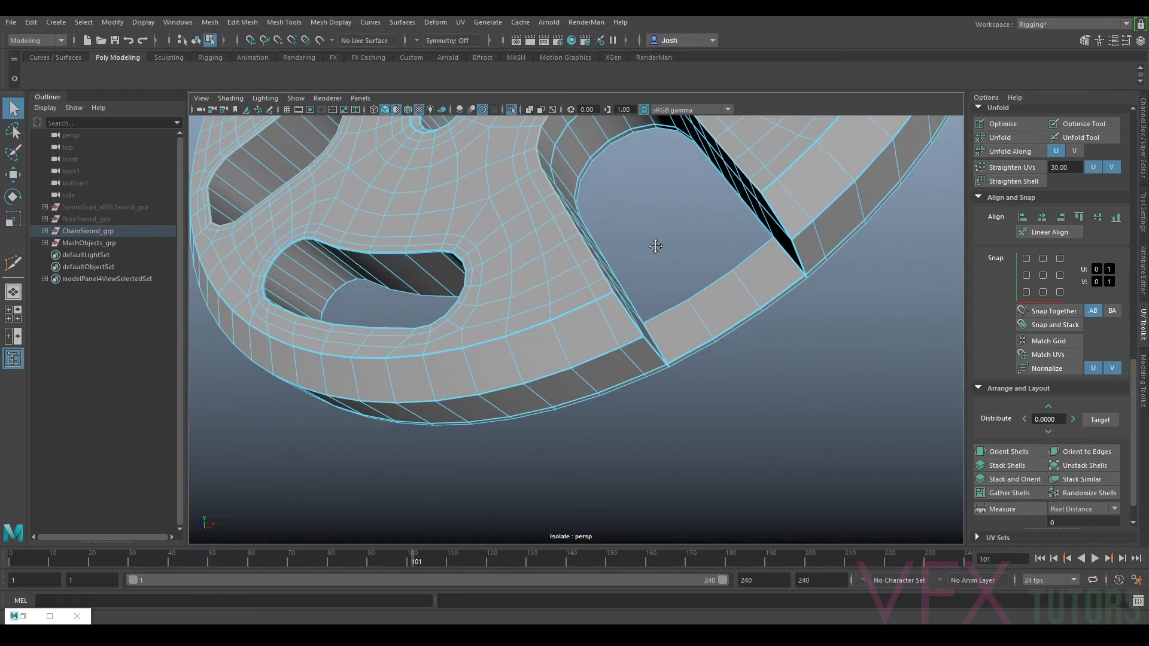
Step: Add the front rim edge loop of the curved slot next to the second open-ended slot to the seam selection
{"action": "scroll", "coordinate": [576, 318], "scroll_direction": "up", "scroll_amount": 6}
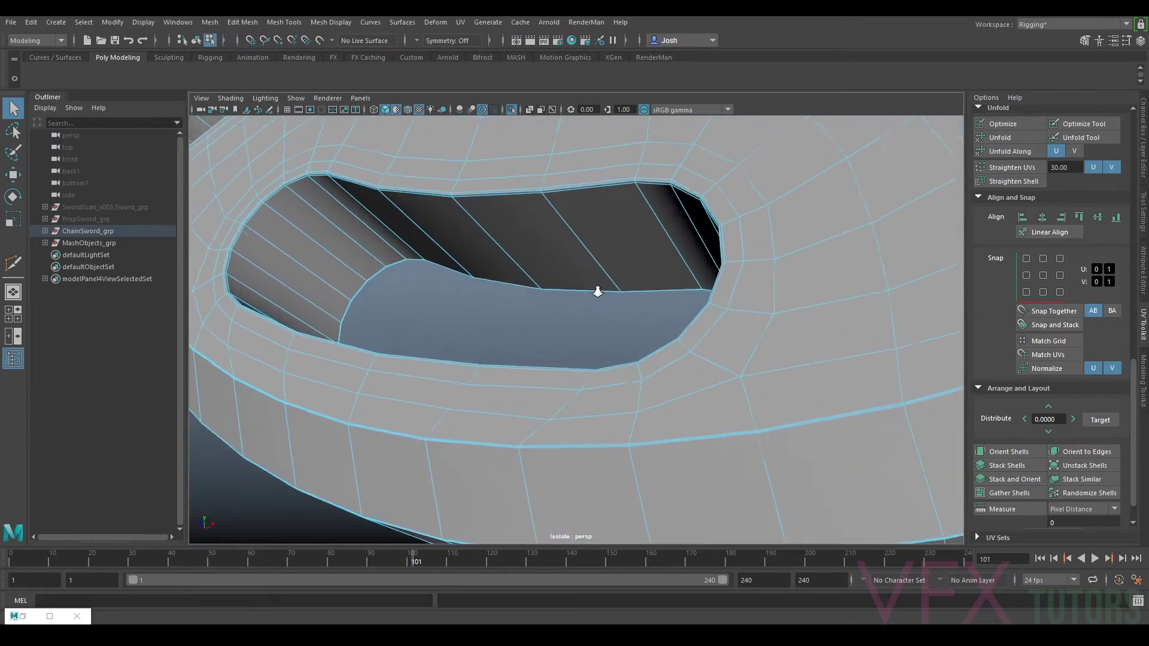
{"action": "scroll", "coordinate": [576, 174], "scroll_direction": "down", "scroll_amount": 3}
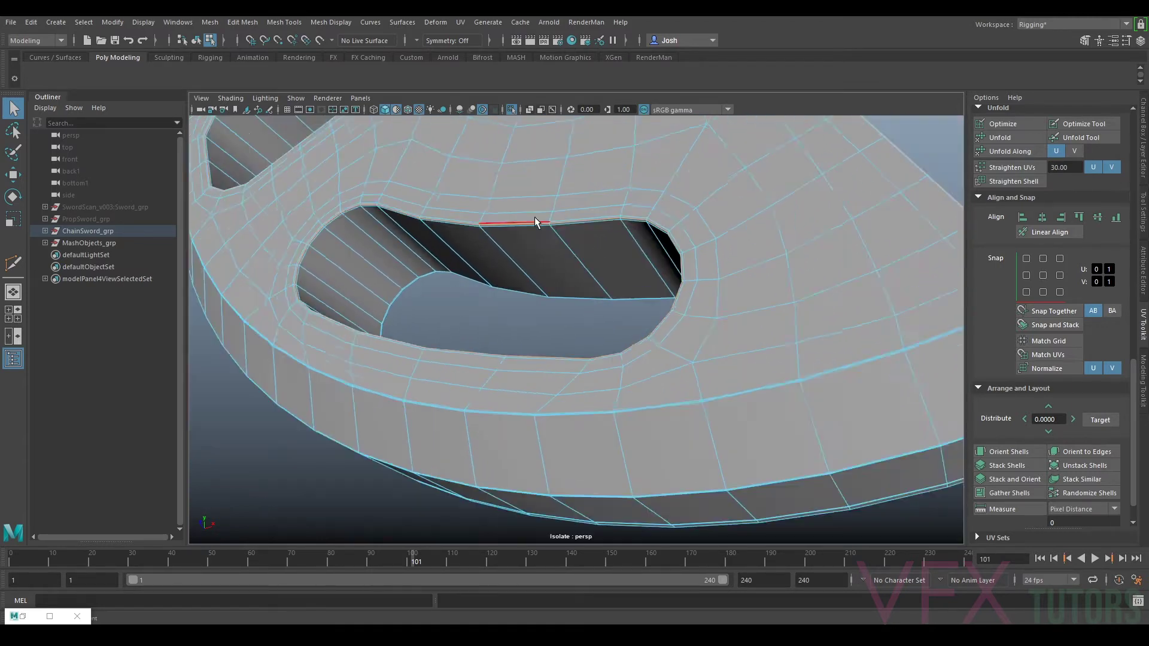
{"action": "middle_click_drag", "start_coordinate": [534, 216], "coordinate": [508, 329], "text": "alt"}
{"action": "scroll", "coordinate": [603, 277], "scroll_direction": "up", "scroll_amount": 5}
{"action": "scroll", "coordinate": [636, 443], "scroll_direction": "down", "scroll_amount": 3}
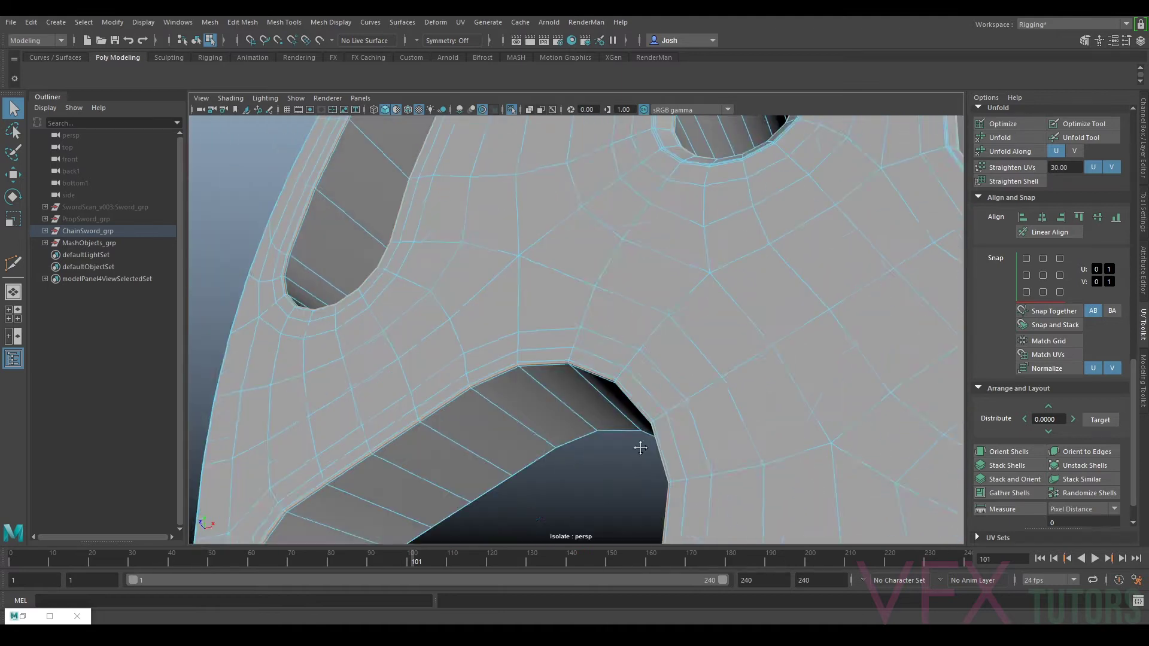
Step: Add the front rim edges of the remaining wide slot and small round hole to the seam selection
{"action": "scroll", "coordinate": [694, 328], "scroll_direction": "up", "scroll_amount": 2}
{"action": "left_click_drag", "start_coordinate": [695, 328], "coordinate": [706, 288], "text": "alt"}
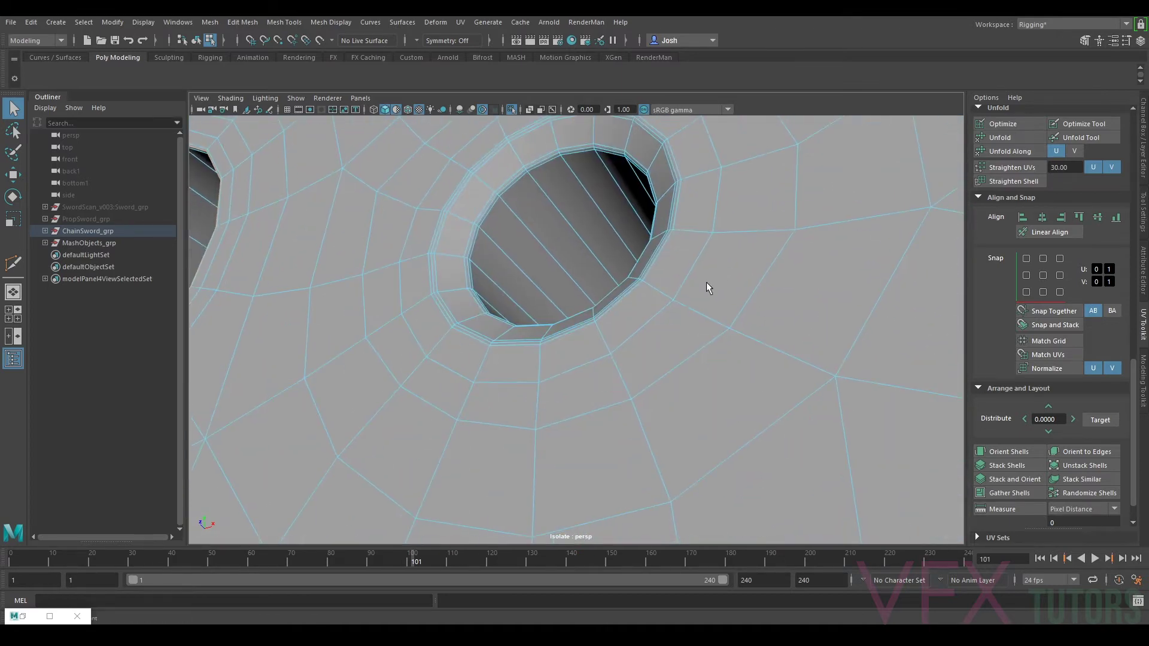
{"action": "scroll", "coordinate": [614, 257], "scroll_direction": "down", "scroll_amount": 5}
{"action": "left_click_drag", "start_coordinate": [616, 246], "coordinate": [569, 179], "text": "alt"}
{"action": "middle_click_drag", "start_coordinate": [569, 180], "coordinate": [652, 207], "text": "alt"}
{"action": "right_click_drag", "start_coordinate": [653, 207], "coordinate": [736, 305], "text": "alt"}
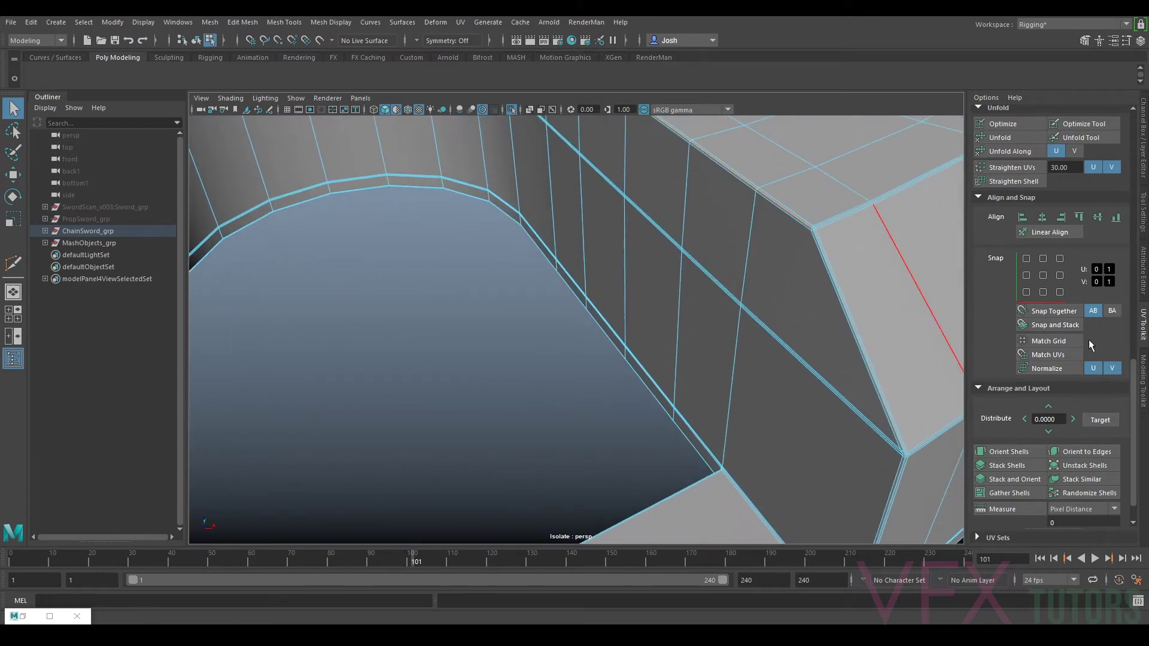
Step: Cut the UVs along the selected hole and slot rim edges, and replace the edge selection to reveal the seams
{"action": "scroll", "coordinate": [1028, 372], "scroll_direction": "up", "scroll_amount": 5}
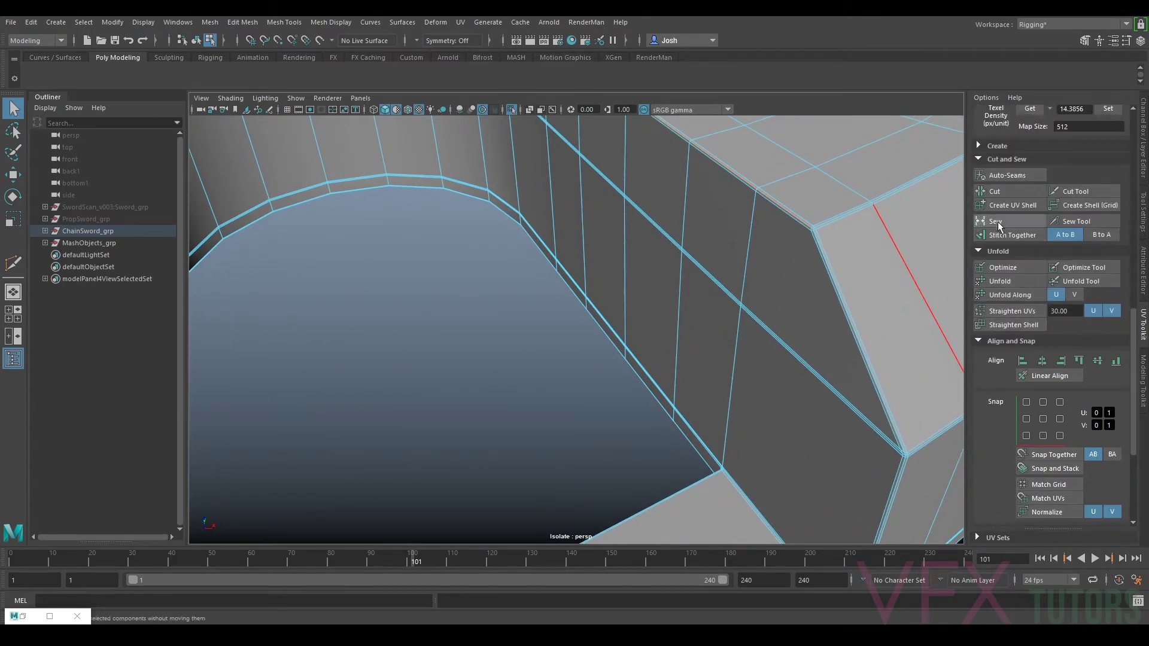
{"action": "left_click", "coordinate": [994, 191]}
{"action": "key", "text": "w"}
{"action": "left_click", "coordinate": [829, 226]}
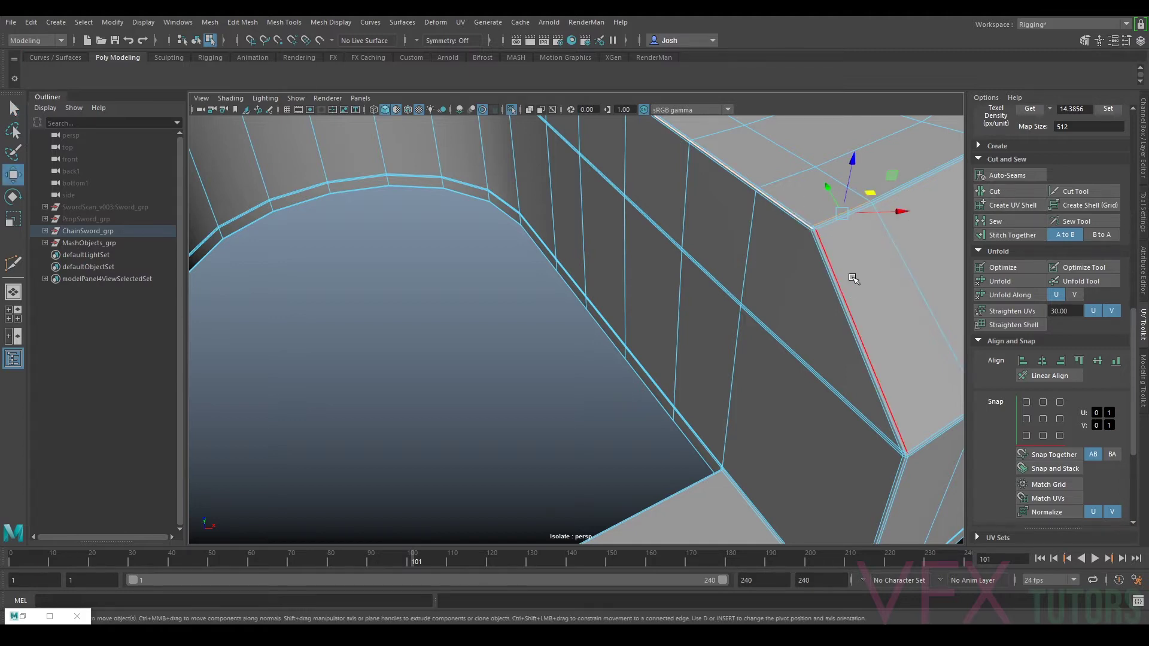
Step: Select the outer edge between the front face and the sloped rim on one side of the open-ended slot
{"action": "scroll", "coordinate": [853, 279], "scroll_direction": "down", "scroll_amount": 5}
{"action": "scroll", "coordinate": [747, 283], "scroll_direction": "up", "scroll_amount": 4}
{"action": "scroll", "coordinate": [776, 342], "scroll_direction": "up", "scroll_amount": 1}
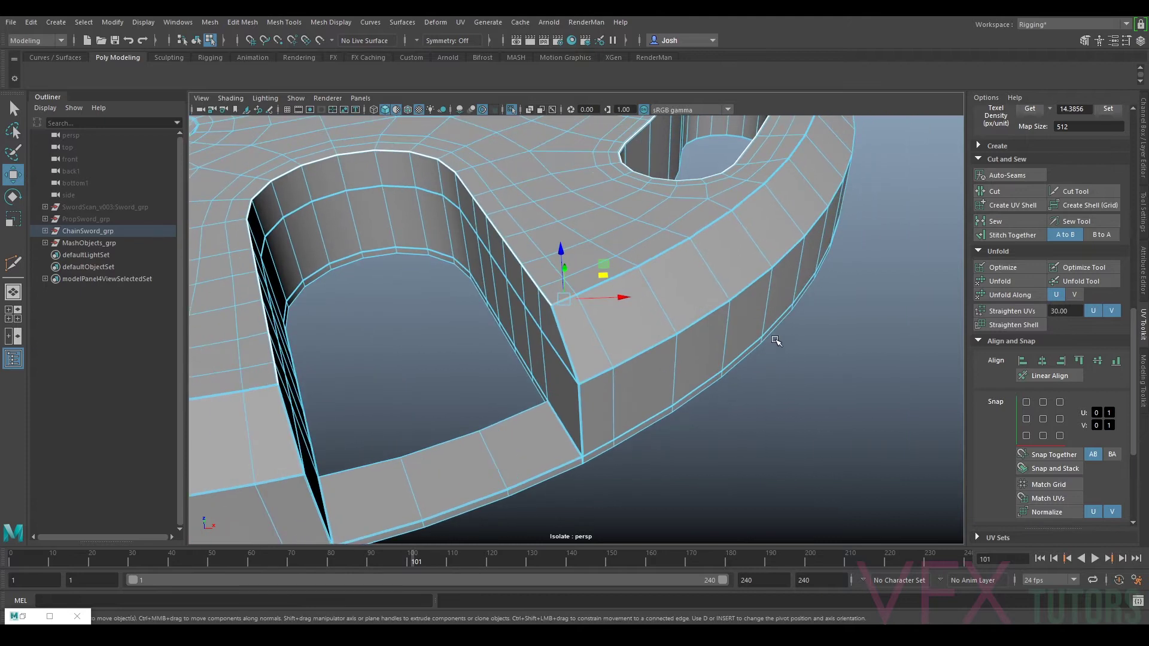
{"action": "scroll", "coordinate": [776, 341], "scroll_direction": "down", "scroll_amount": 4}
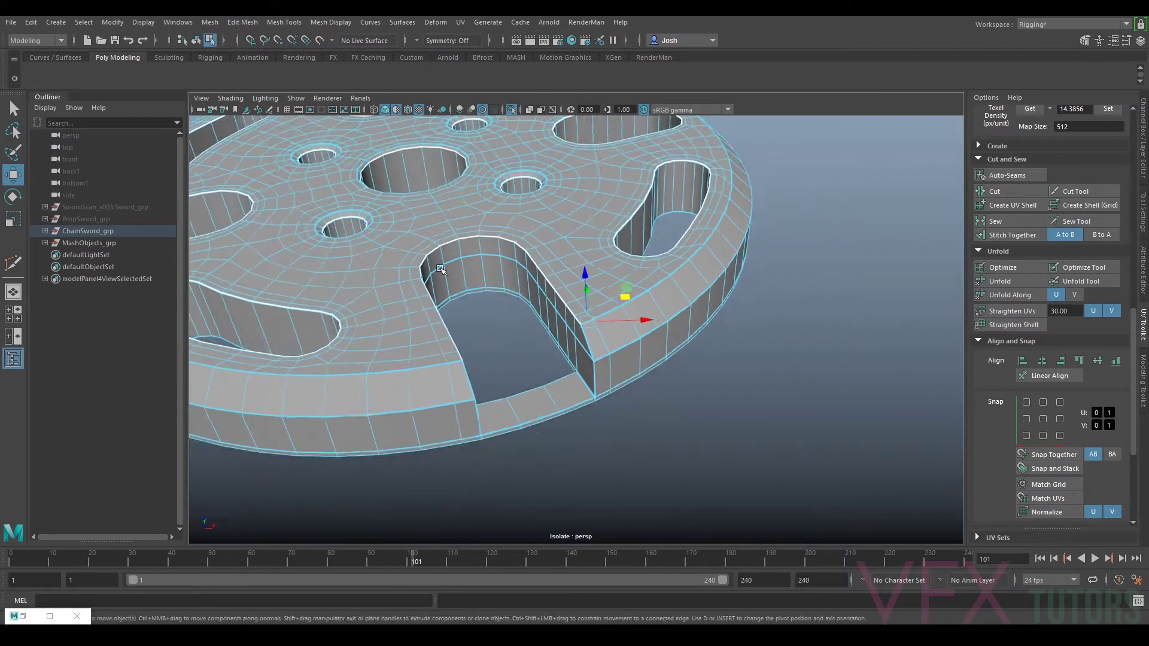
{"action": "scroll", "coordinate": [441, 269], "scroll_direction": "down", "scroll_amount": 3}
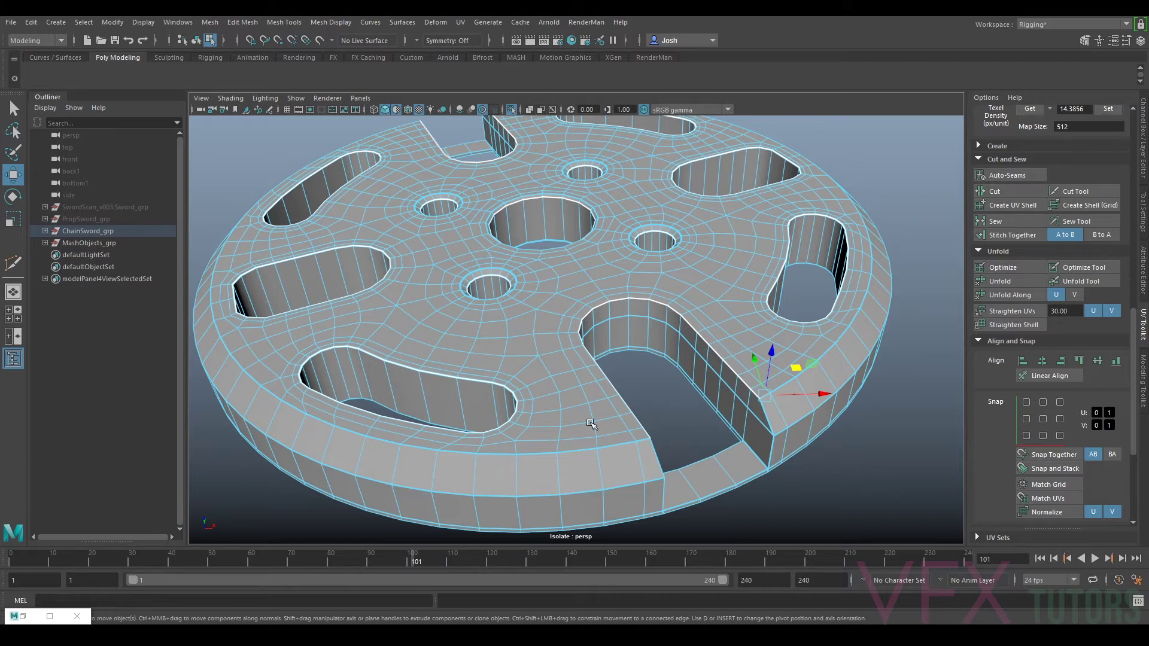
{"action": "scroll", "coordinate": [800, 418], "scroll_direction": "up", "scroll_amount": 2}
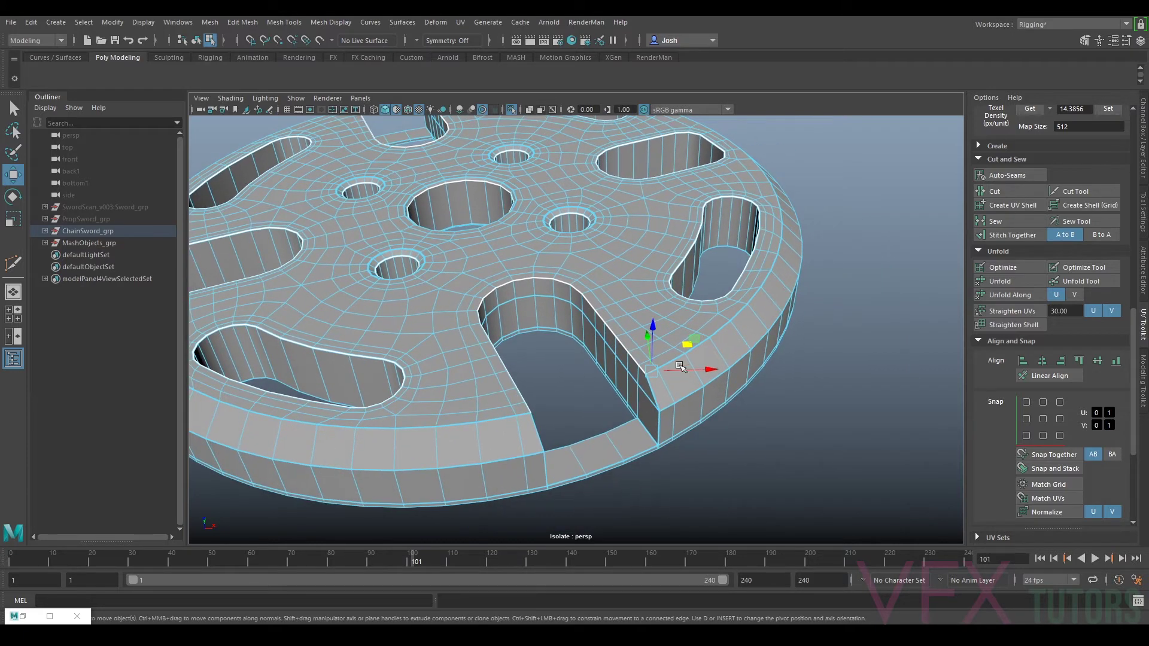
{"action": "scroll", "coordinate": [680, 366], "scroll_direction": "up", "scroll_amount": 4}
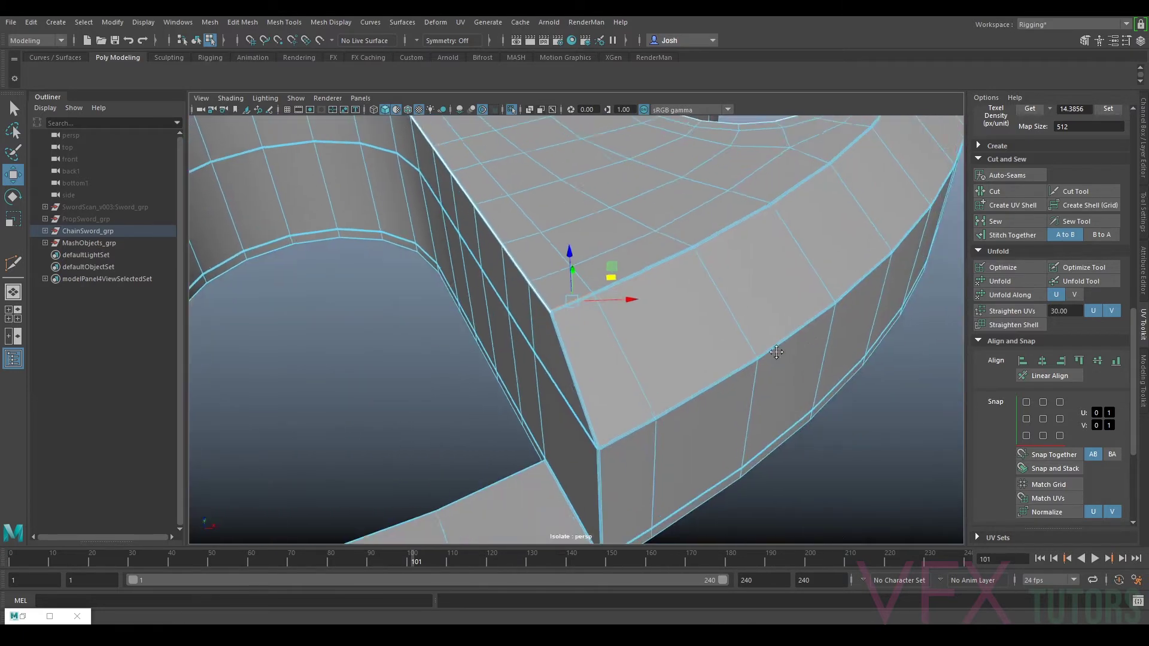
{"action": "left_click", "coordinate": [661, 246]}
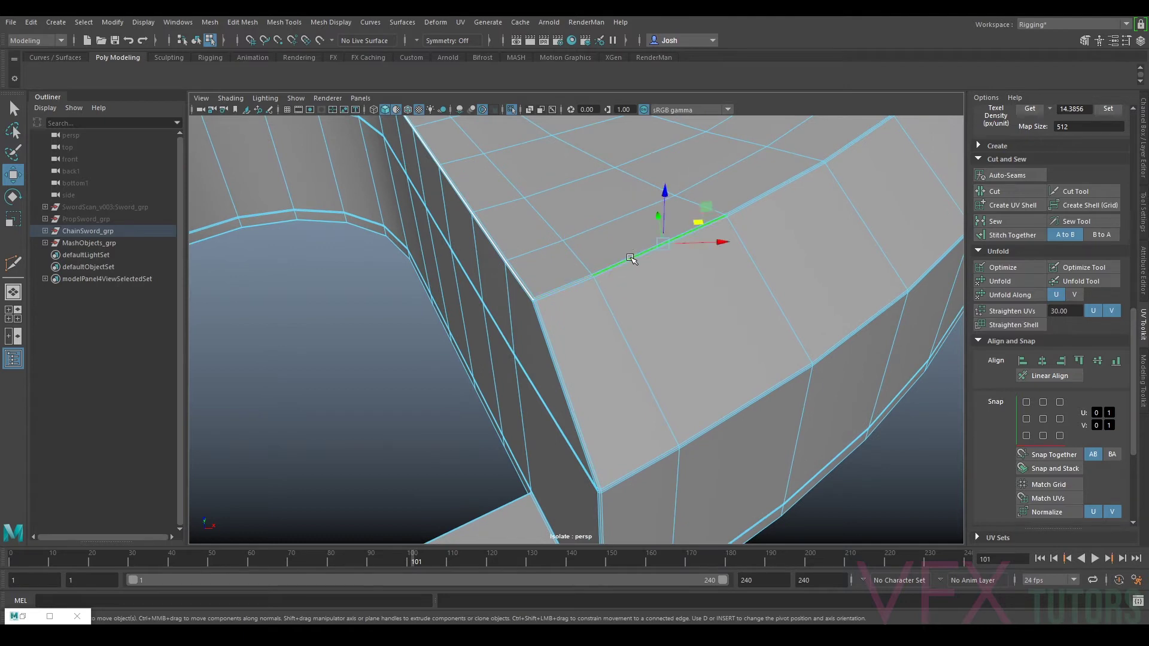
Step: Extend the outer edge selection to the sloped rim on the other side of the same open-ended slot
{"action": "scroll", "coordinate": [785, 283], "scroll_direction": "down", "scroll_amount": 4}
{"action": "scroll", "coordinate": [786, 283], "scroll_direction": "down", "scroll_amount": 2}
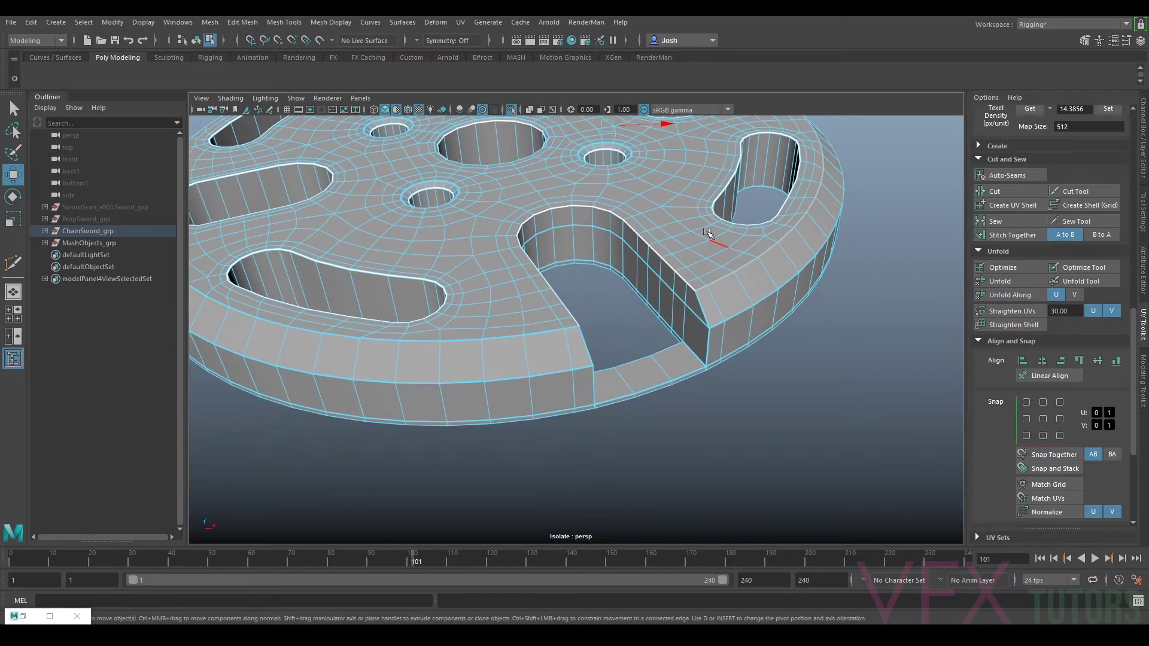
{"action": "scroll", "coordinate": [608, 275], "scroll_direction": "up", "scroll_amount": 5}
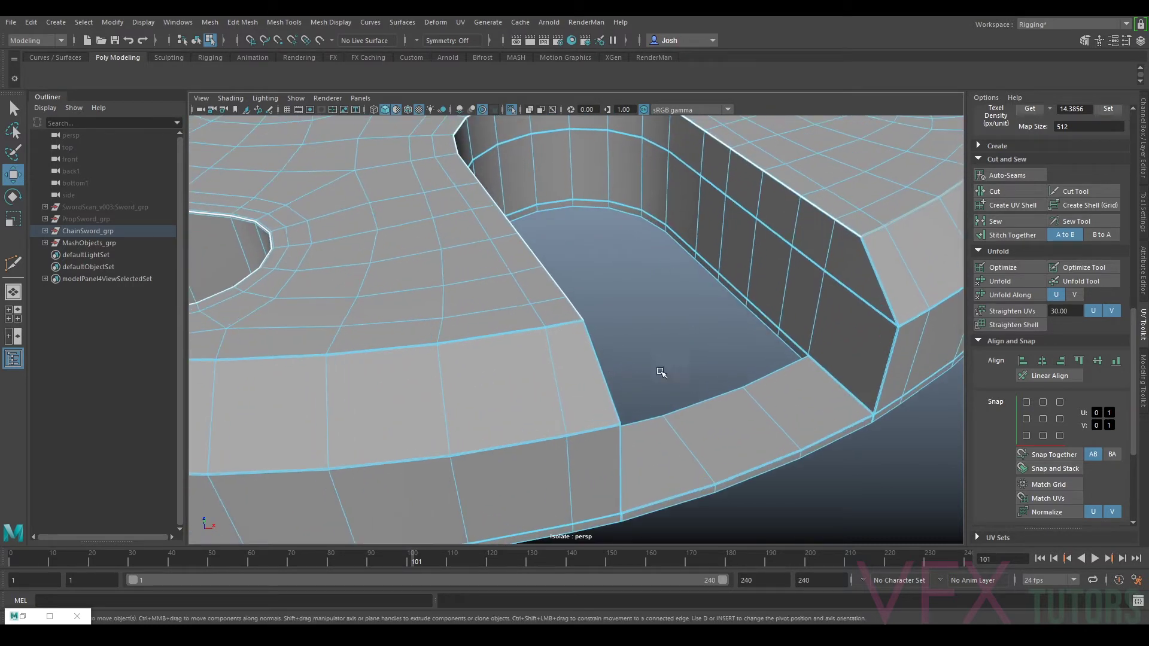
{"action": "scroll", "coordinate": [566, 329], "scroll_direction": "up", "scroll_amount": 3}
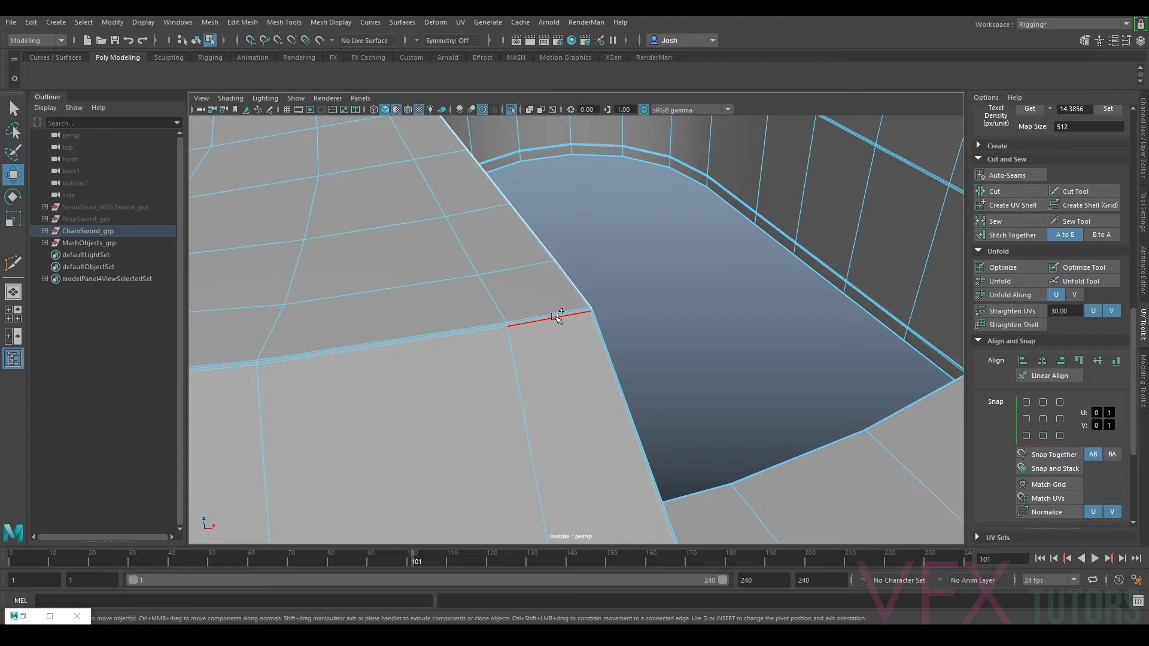
Step: Examine the open-ended slot, its end walls and the outer rim from the front and back for edges that still need a seam
{"action": "scroll", "coordinate": [556, 316], "scroll_direction": "down", "scroll_amount": 10}
{"action": "left_click_drag", "start_coordinate": [584, 333], "coordinate": [500, 388], "text": "alt"}
{"action": "scroll", "coordinate": [467, 337], "scroll_direction": "up", "scroll_amount": 5}
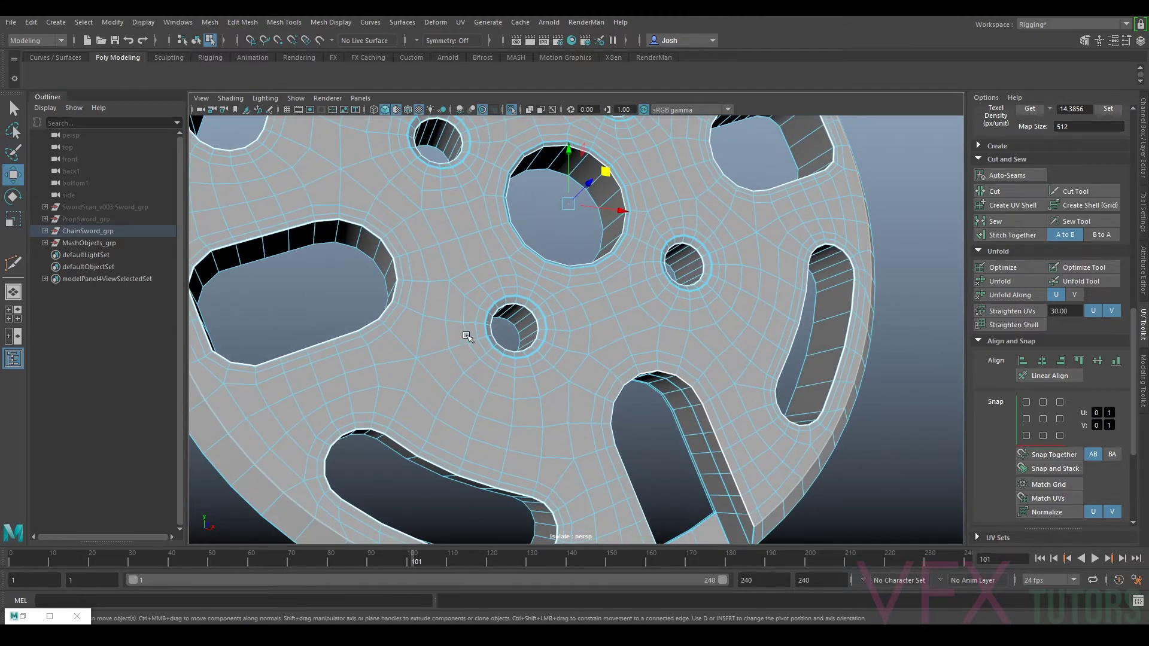
{"action": "scroll", "coordinate": [467, 337], "scroll_direction": "down", "scroll_amount": 3}
{"action": "left_click_drag", "start_coordinate": [467, 336], "coordinate": [531, 312], "text": "alt"}
{"action": "scroll", "coordinate": [544, 230], "scroll_direction": "up", "scroll_amount": 5}
{"action": "left_click_drag", "start_coordinate": [544, 231], "coordinate": [506, 336], "text": "alt"}
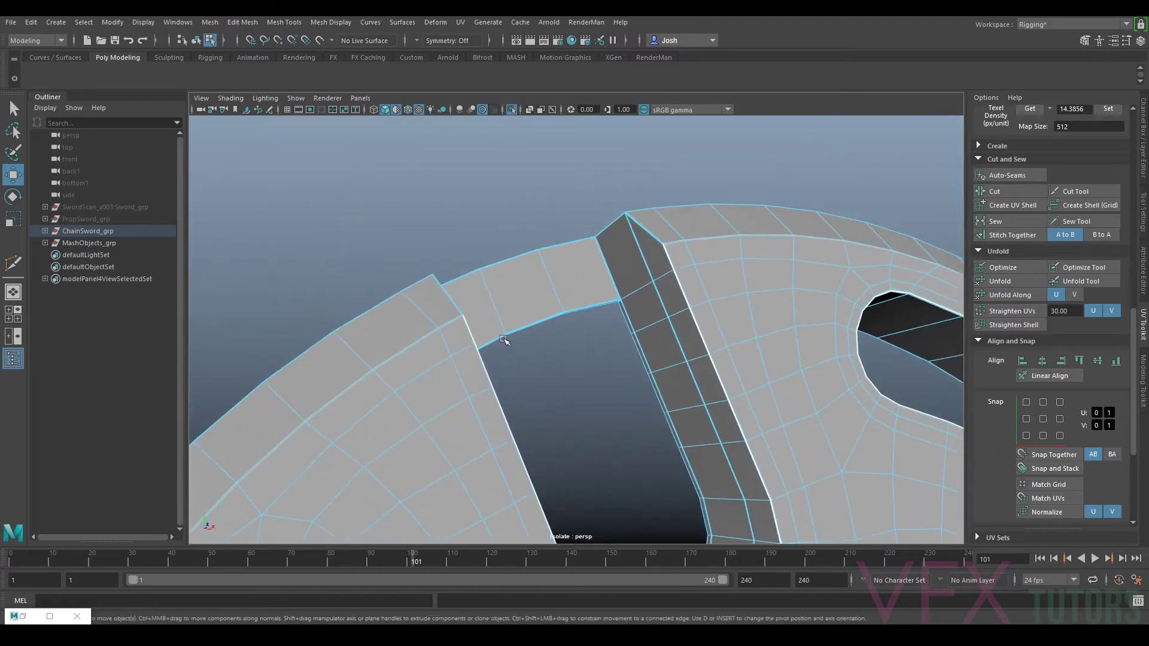
{"action": "scroll", "coordinate": [564, 393], "scroll_direction": "up", "scroll_amount": 3}
{"action": "left_click_drag", "start_coordinate": [777, 300], "coordinate": [672, 353], "text": "alt"}
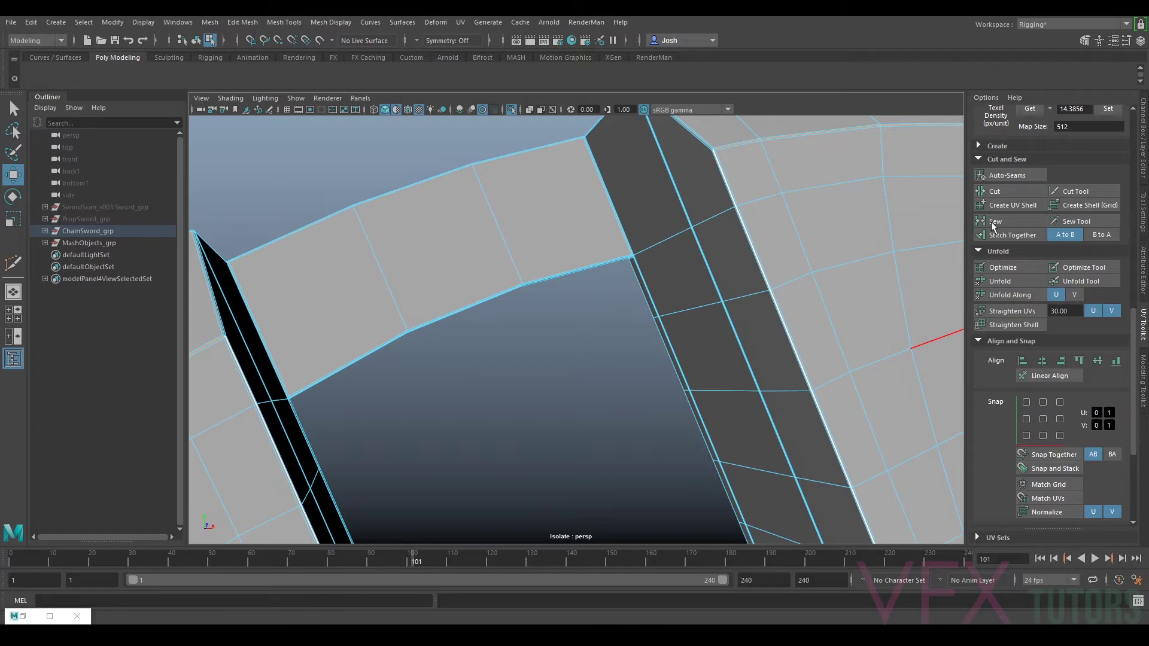
{"action": "scroll", "coordinate": [918, 196], "scroll_direction": "down", "scroll_amount": 5}
{"action": "left_click_drag", "start_coordinate": [718, 367], "coordinate": [694, 359], "text": "alt"}
{"action": "scroll", "coordinate": [662, 364], "scroll_direction": "up", "scroll_amount": 5}
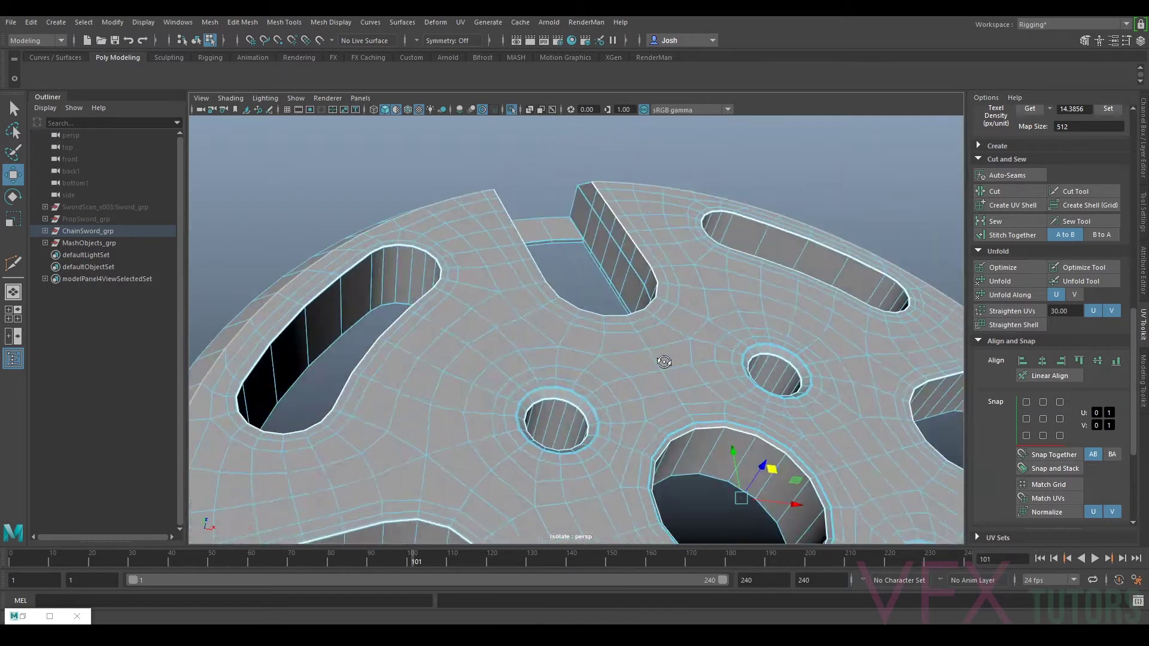
{"action": "scroll", "coordinate": [664, 362], "scroll_direction": "down", "scroll_amount": 5}
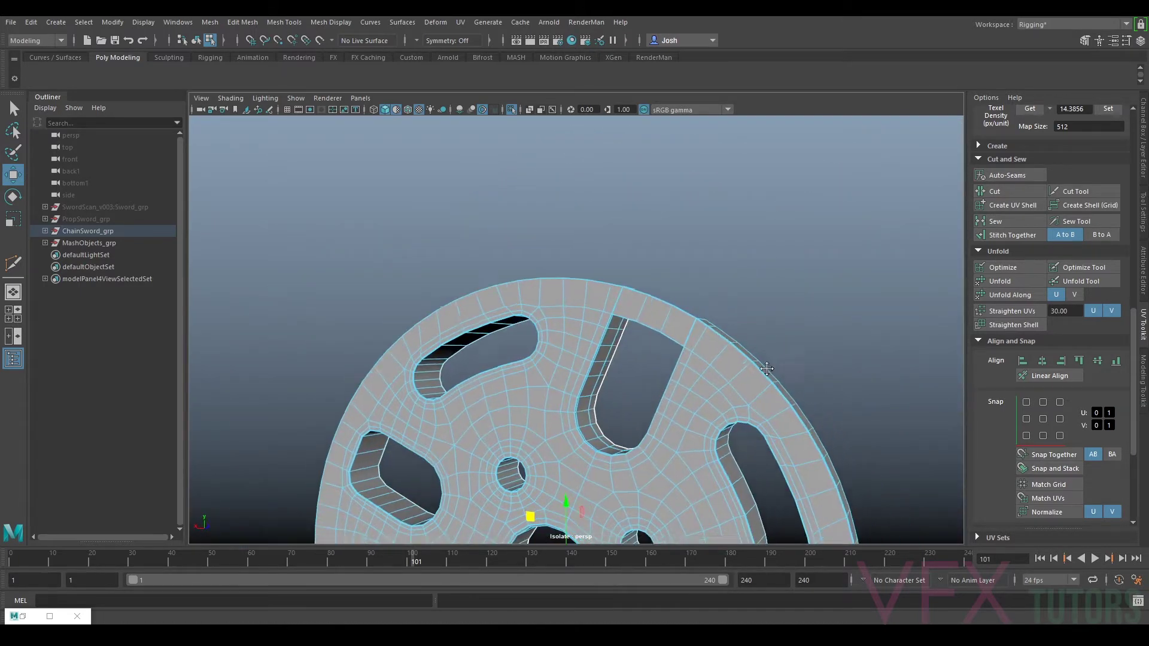
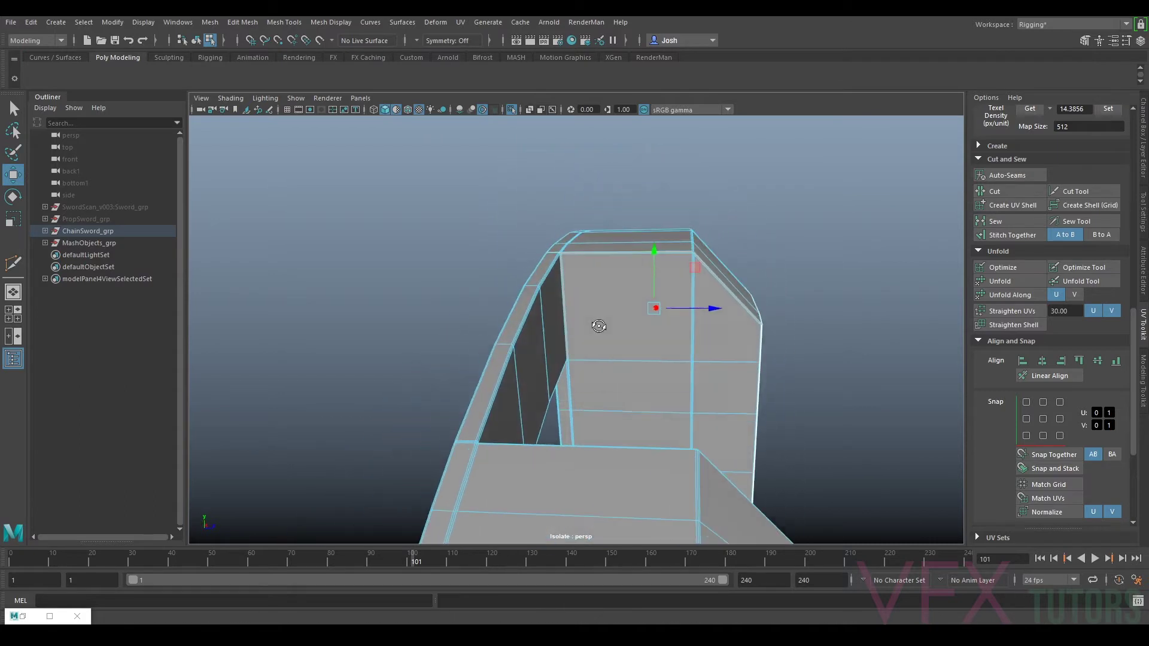
Step: Select the edges where one end wall of the open-ended slot meets the sloped rim and cut the UVs along them
{"action": "scroll", "coordinate": [709, 346], "scroll_direction": "up", "scroll_amount": 3}
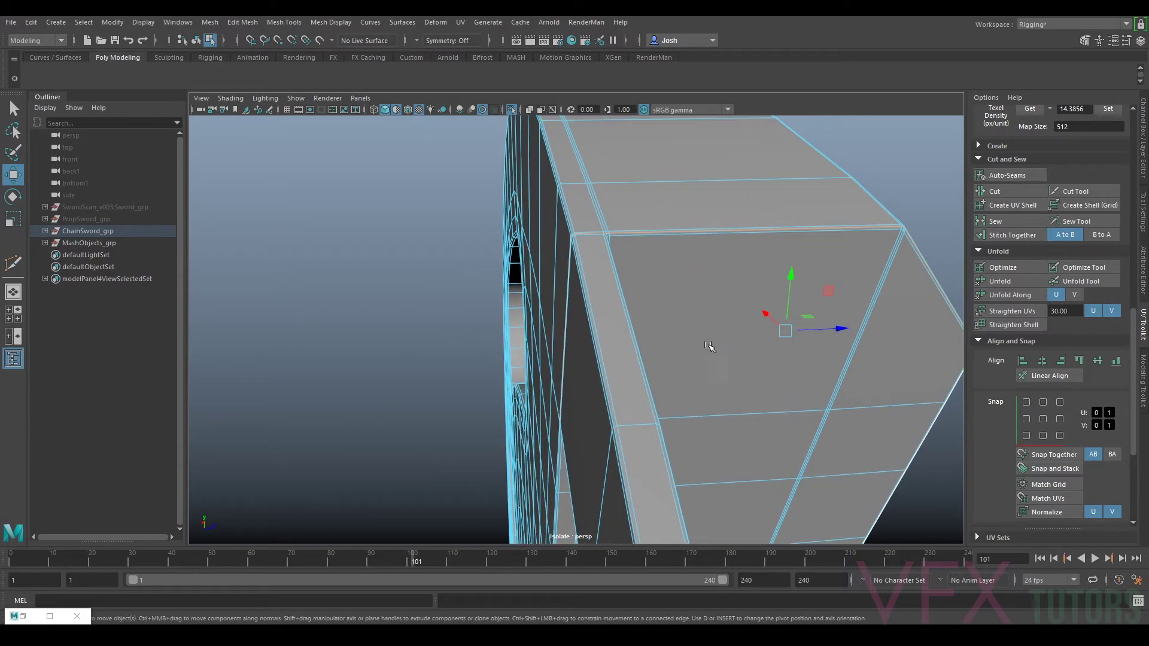
{"action": "scroll", "coordinate": [633, 264], "scroll_direction": "down", "scroll_amount": 3}
{"action": "left_click_drag", "start_coordinate": [679, 353], "coordinate": [623, 243], "text": "alt"}
{"action": "middle_click_drag", "start_coordinate": [623, 243], "coordinate": [624, 252], "text": "alt"}
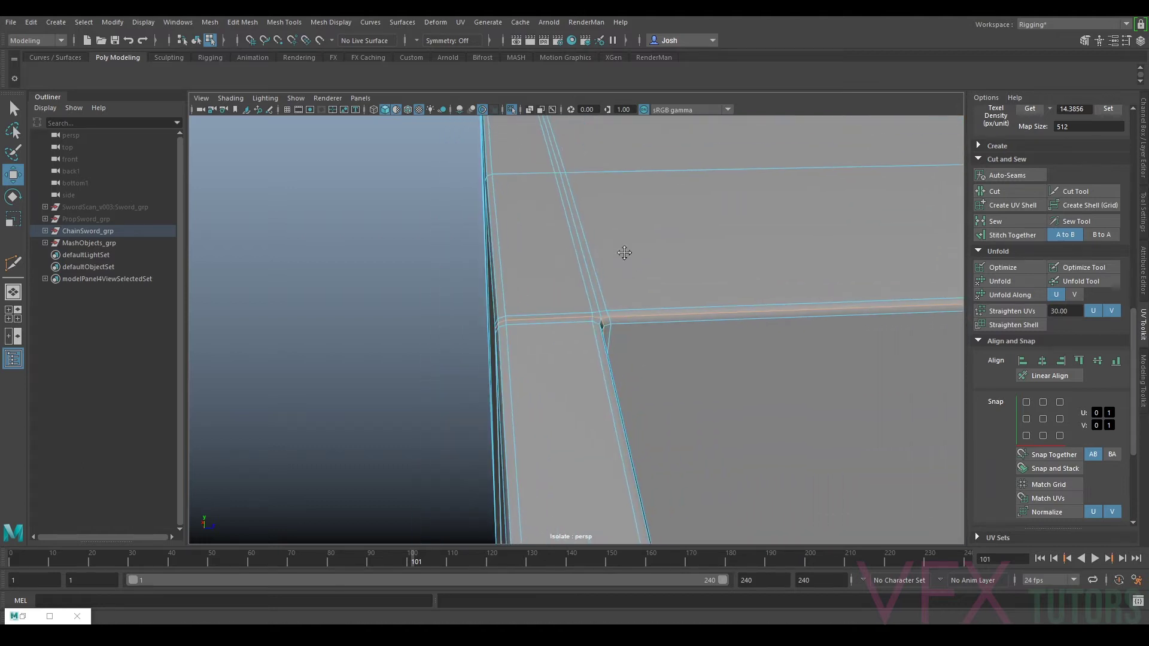
{"action": "scroll", "coordinate": [664, 381], "scroll_direction": "down", "scroll_amount": 5}
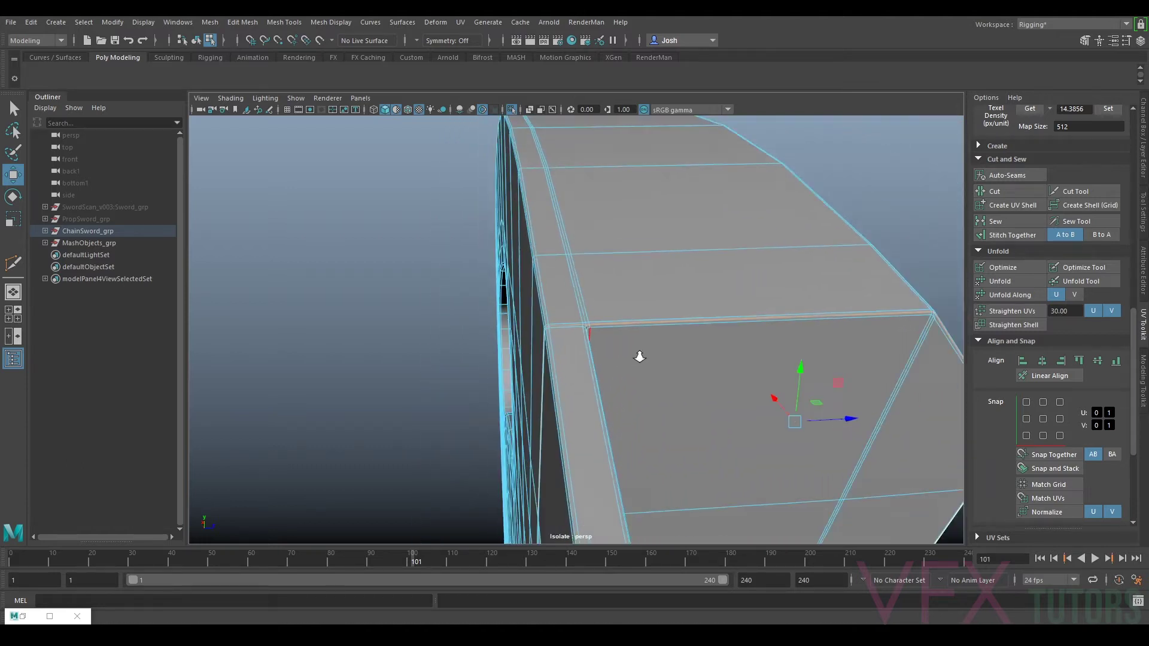
{"action": "left_click_drag", "start_coordinate": [631, 377], "coordinate": [742, 311], "text": "alt"}
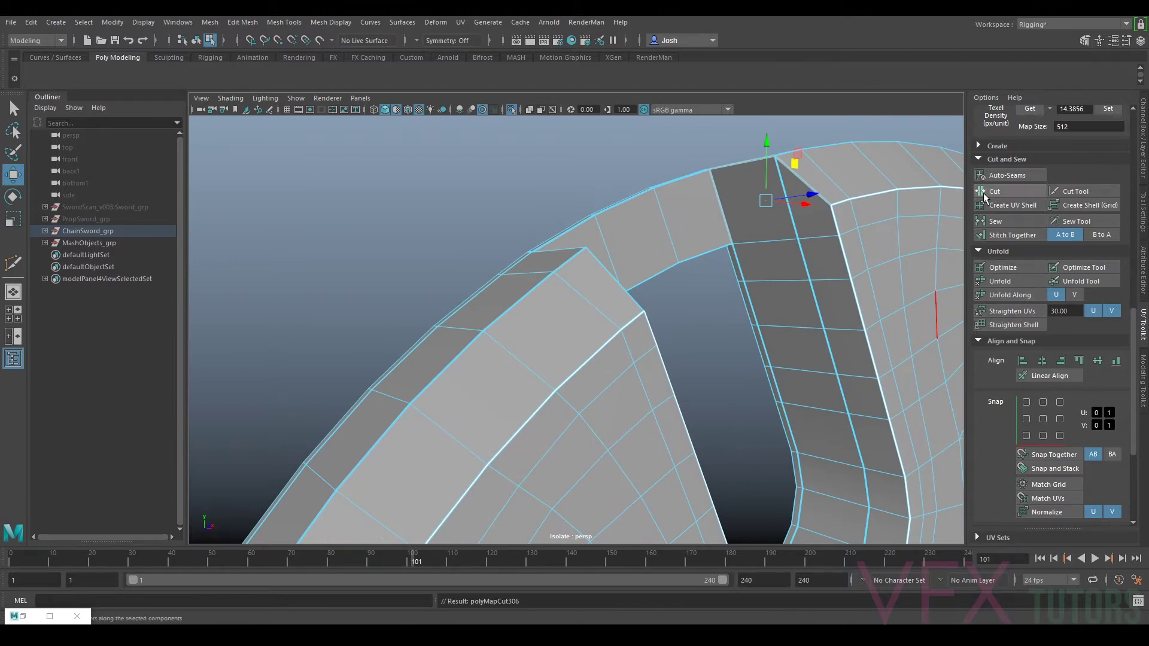
Step: Select the matching bevel edges where the slot's opposite end wall meets the outer rim and cut the UVs along them
{"action": "left_click_drag", "start_coordinate": [672, 290], "coordinate": [622, 323], "text": "alt"}
{"action": "right_click_drag", "start_coordinate": [622, 323], "coordinate": [609, 318], "text": "alt"}
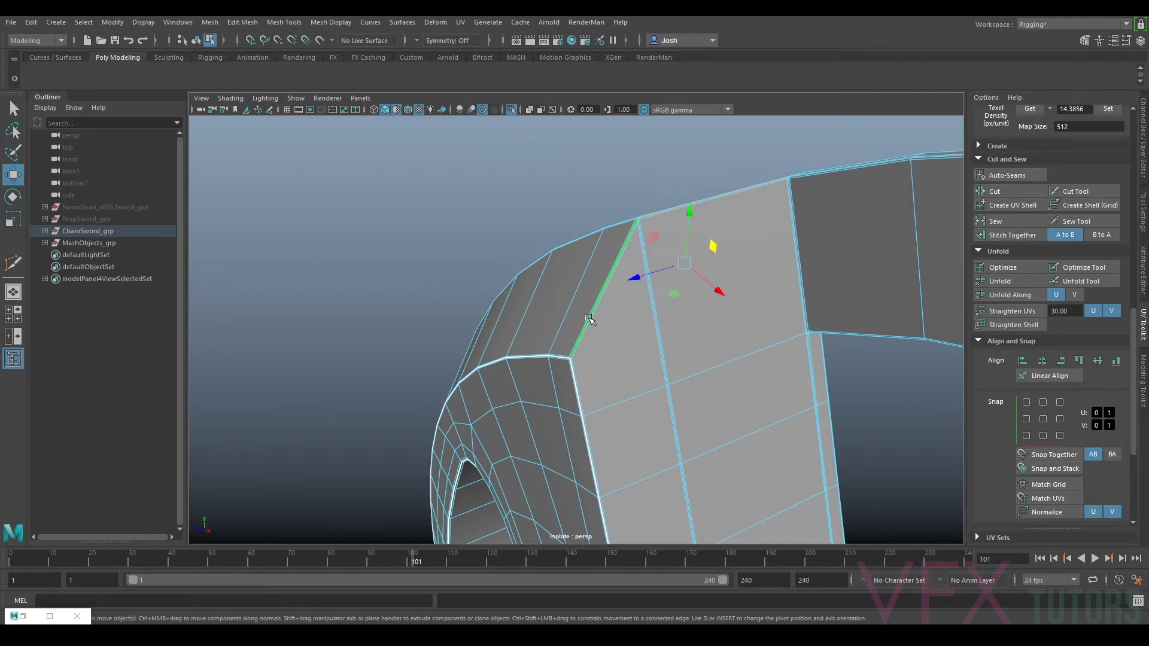
{"action": "scroll", "coordinate": [631, 310], "scroll_direction": "up", "scroll_amount": 3}
{"action": "left_click_drag", "start_coordinate": [576, 340], "coordinate": [638, 312], "text": "alt"}
{"action": "key", "text": "f"}
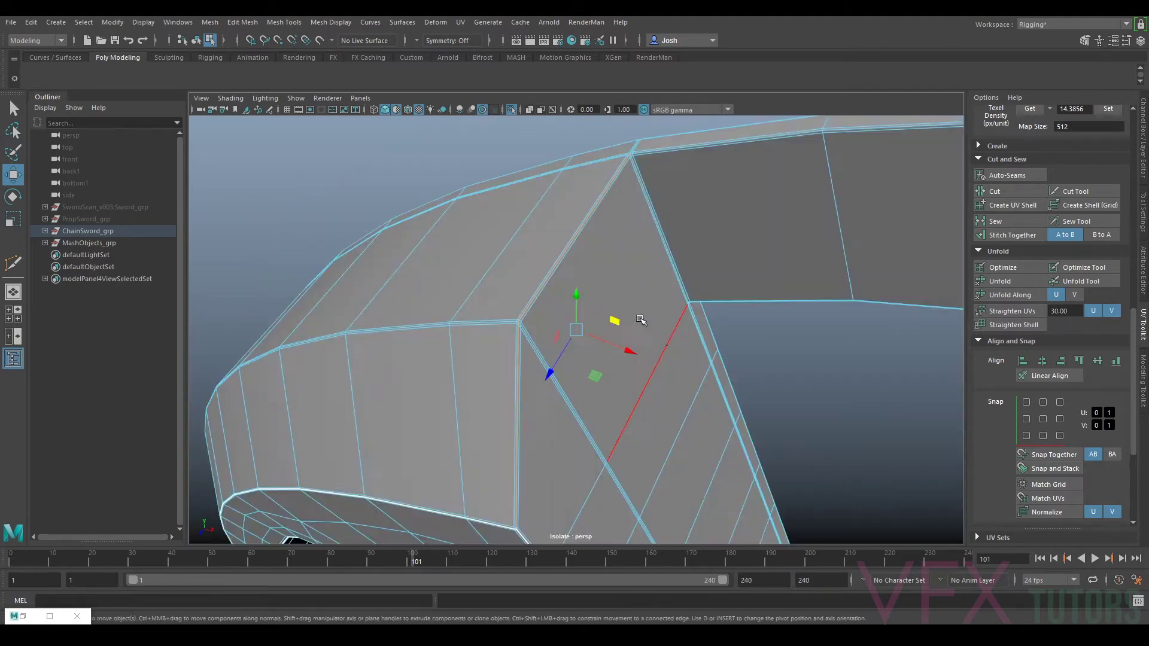
{"action": "left_click_drag", "start_coordinate": [689, 264], "coordinate": [761, 439], "text": "alt"}
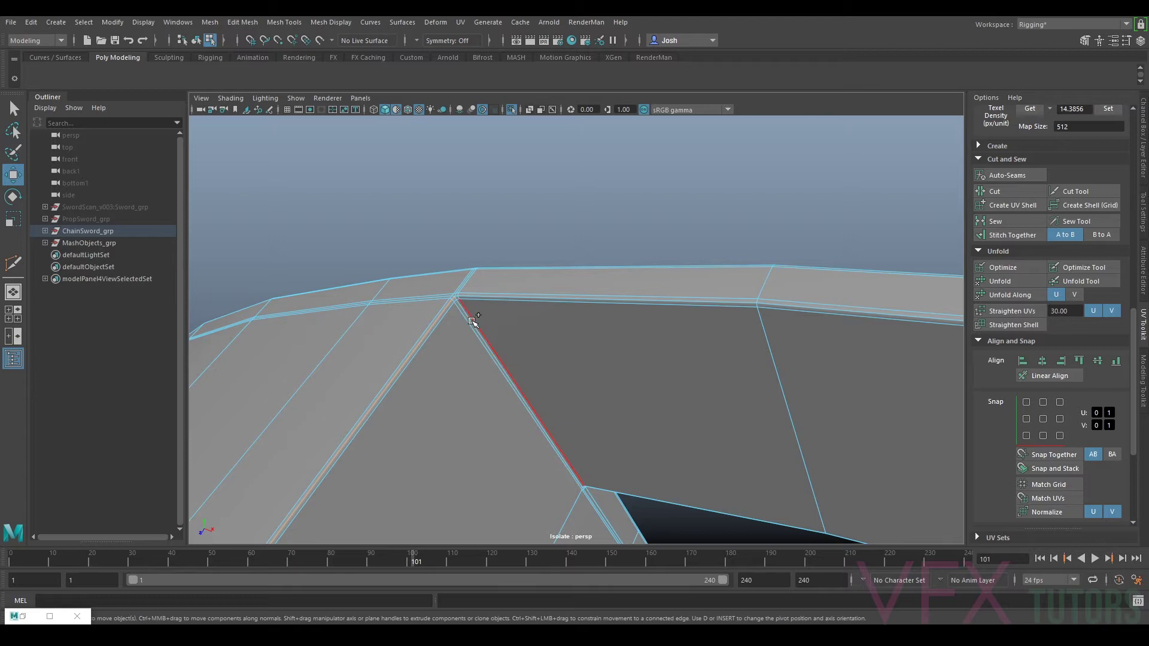
{"action": "scroll", "coordinate": [675, 411], "scroll_direction": "down", "scroll_amount": 5}
{"action": "left_click_drag", "start_coordinate": [674, 410], "coordinate": [700, 356], "text": "alt"}
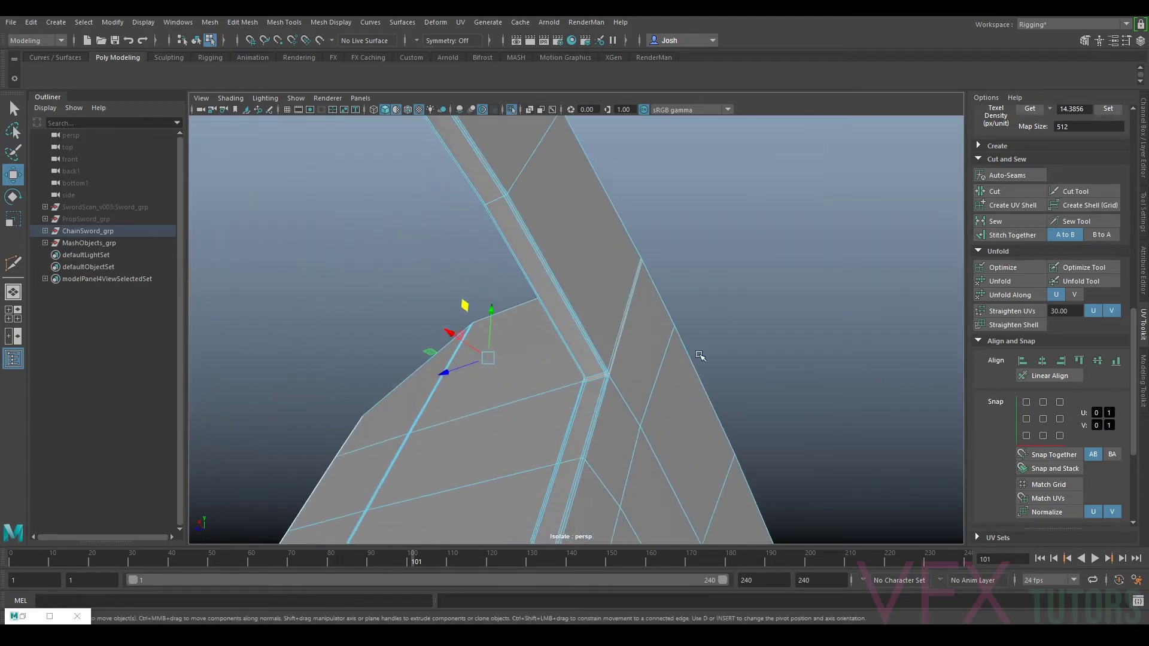
{"action": "left_click", "coordinate": [1016, 198]}
Step: Cut the UVs along the remaining selected edges at the outer end of the open-ended slot
{"action": "left_click_drag", "start_coordinate": [897, 192], "coordinate": [901, 407], "text": "alt"}
{"action": "scroll", "coordinate": [575, 232], "scroll_direction": "down", "scroll_amount": 10}
{"action": "left_click_drag", "start_coordinate": [572, 270], "coordinate": [838, 337], "text": "alt"}
{"action": "left_click", "coordinate": [1010, 193]}
Step: Select the back-face rim edges of the large central opening and the open-ended slot for the next seam
{"action": "left_click_drag", "start_coordinate": [951, 251], "coordinate": [787, 333], "text": "alt"}
{"action": "scroll", "coordinate": [688, 317], "scroll_direction": "up", "scroll_amount": 8}
{"action": "middle_click_drag", "start_coordinate": [595, 303], "coordinate": [569, 214], "text": "alt"}
{"action": "left_click_drag", "start_coordinate": [569, 214], "coordinate": [656, 356], "text": "alt"}
{"action": "scroll", "coordinate": [591, 286], "scroll_direction": "down", "scroll_amount": 8}
{"action": "scroll", "coordinate": [656, 356], "scroll_direction": "up", "scroll_amount": 6}
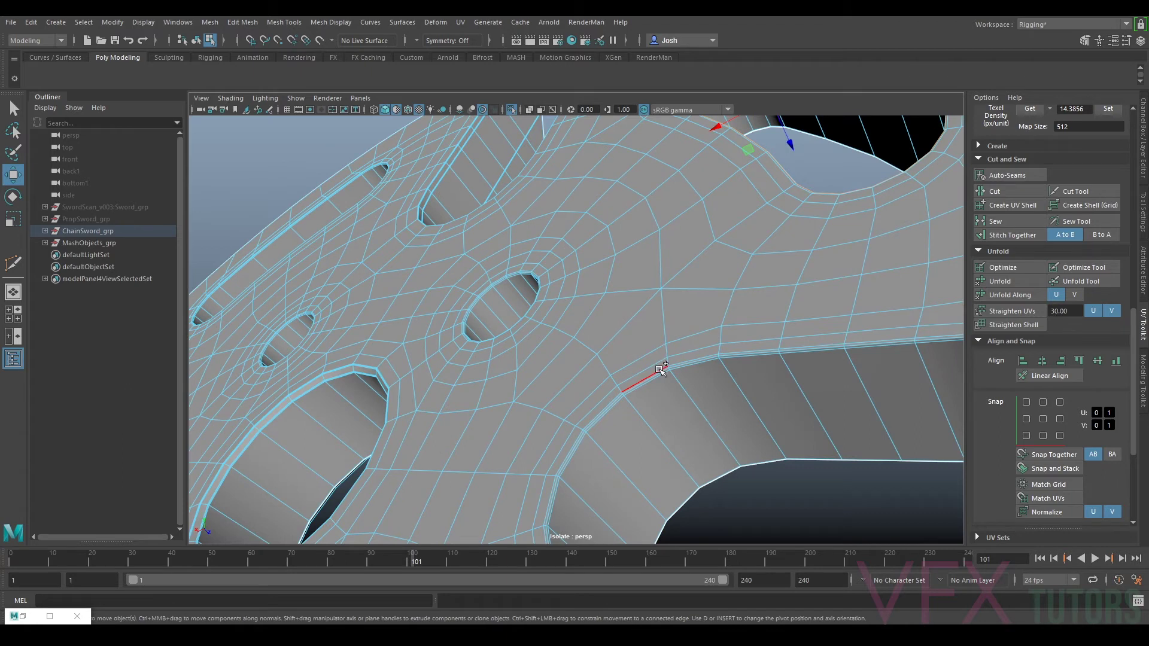
{"action": "left_click_drag", "start_coordinate": [497, 281], "coordinate": [725, 352], "text": "alt"}
{"action": "scroll", "coordinate": [726, 351], "scroll_direction": "up", "scroll_amount": 8}
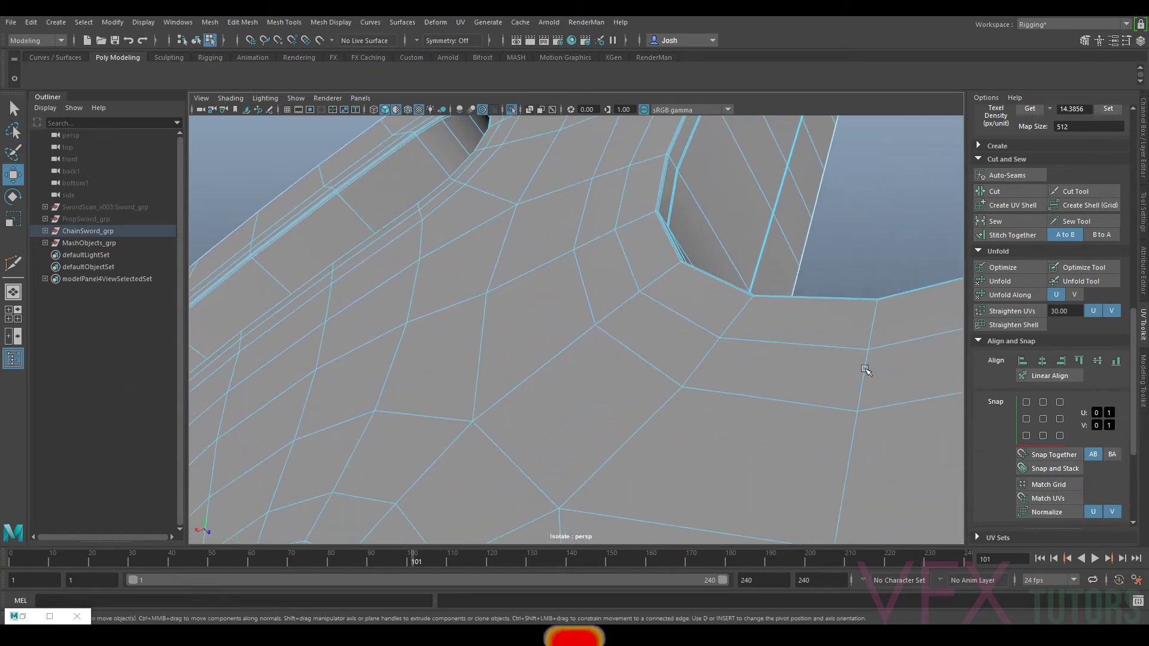
{"action": "left_click_drag", "start_coordinate": [866, 370], "coordinate": [750, 332], "text": "alt"}
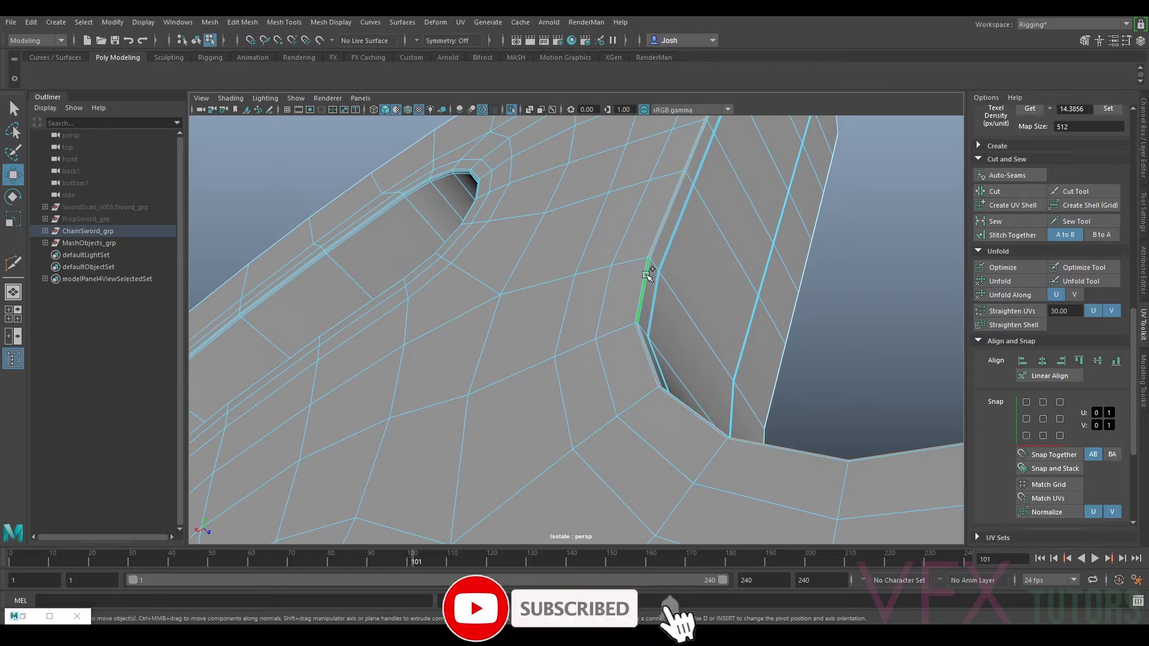
Step: Add the back-face rim edges of a small round hole and the neighbouring wide slot to the seam selection
{"action": "left_click_drag", "start_coordinate": [385, 209], "coordinate": [644, 210], "text": "alt"}
{"action": "scroll", "coordinate": [644, 210], "scroll_direction": "up", "scroll_amount": 5}
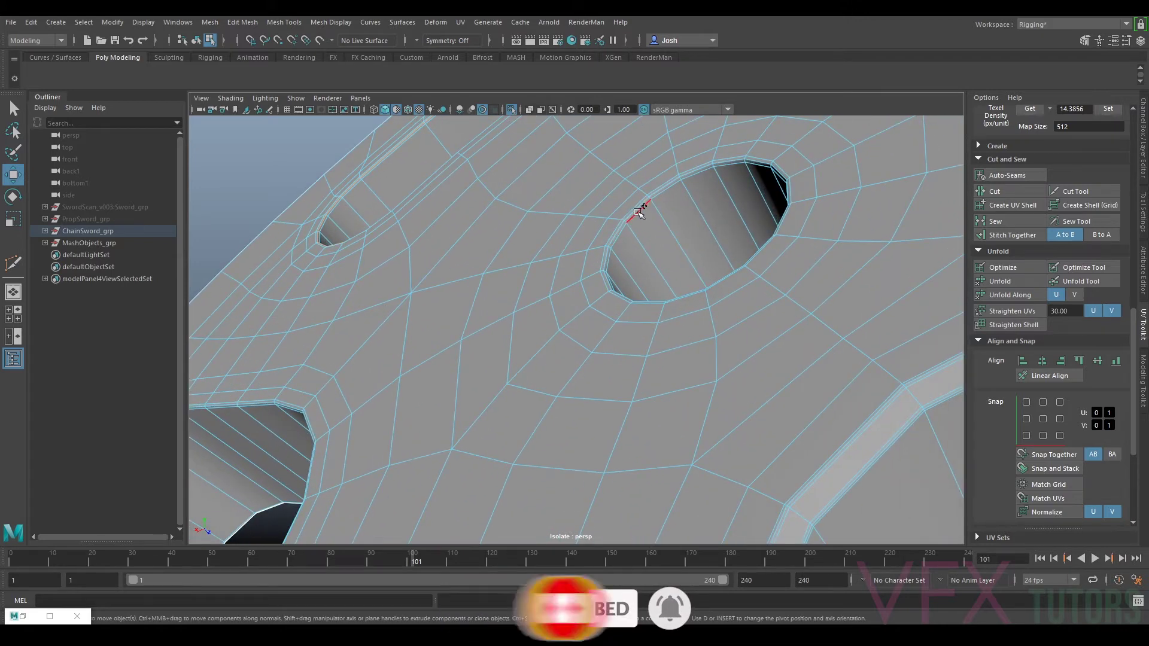
{"action": "scroll", "coordinate": [620, 230], "scroll_direction": "down", "scroll_amount": 3}
{"action": "left_click_drag", "start_coordinate": [467, 390], "coordinate": [662, 313], "text": "alt"}
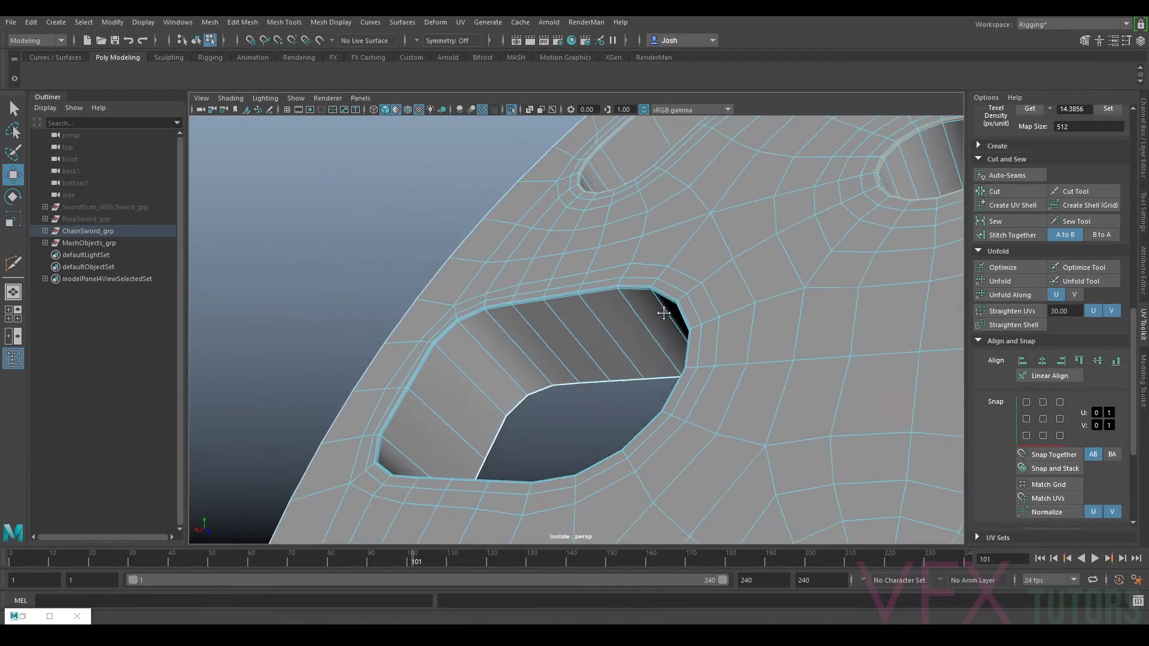
{"action": "scroll", "coordinate": [605, 329], "scroll_direction": "up", "scroll_amount": 5}
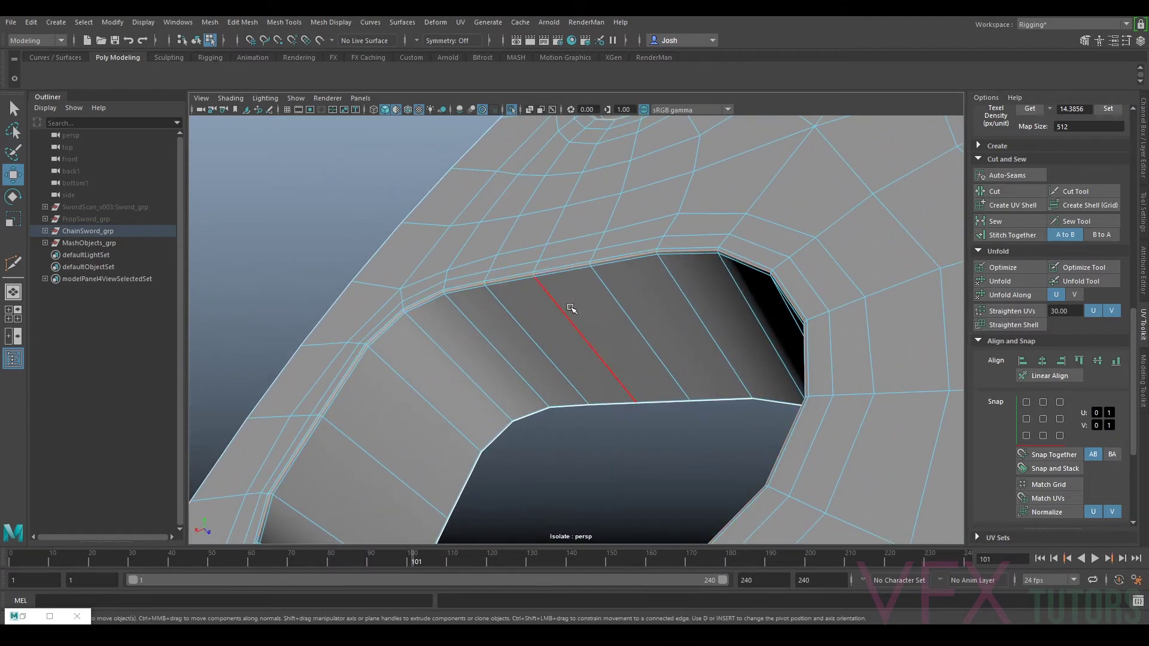
{"action": "scroll", "coordinate": [572, 308], "scroll_direction": "down", "scroll_amount": 3}
{"action": "scroll", "coordinate": [662, 377], "scroll_direction": "up", "scroll_amount": 4}
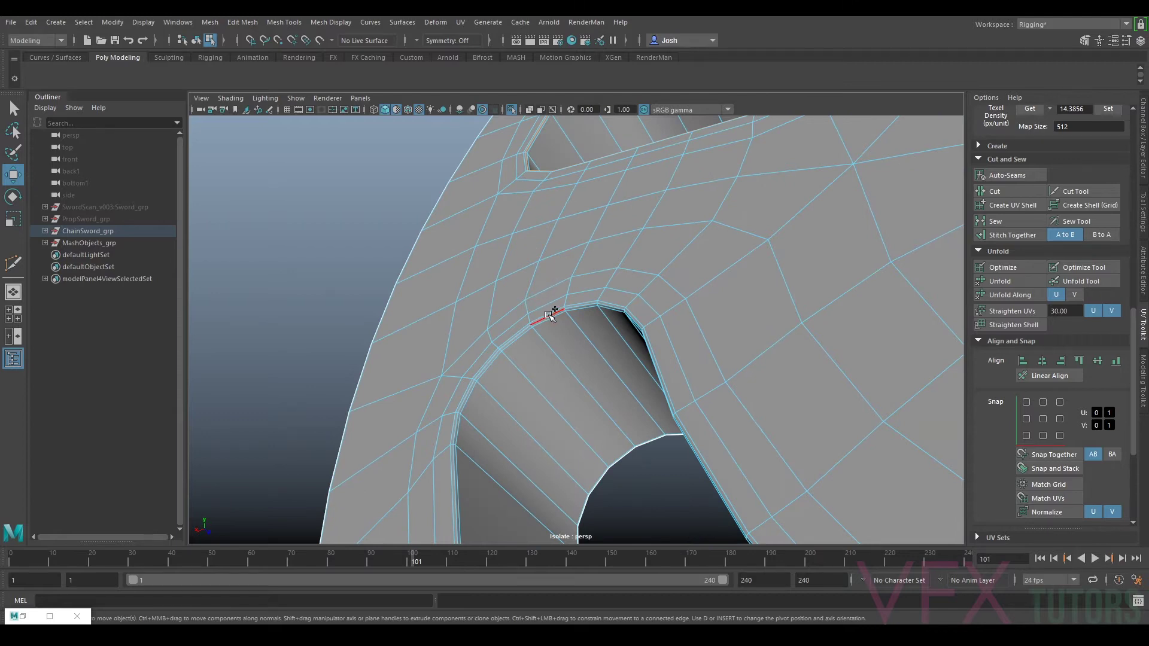
Step: Extend the back-face seam selection to the next slot and the remaining small round holes
{"action": "scroll", "coordinate": [569, 334], "scroll_direction": "down", "scroll_amount": 3}
{"action": "left_click_drag", "start_coordinate": [569, 333], "coordinate": [612, 343], "text": "alt"}
{"action": "scroll", "coordinate": [612, 343], "scroll_direction": "up", "scroll_amount": 3}
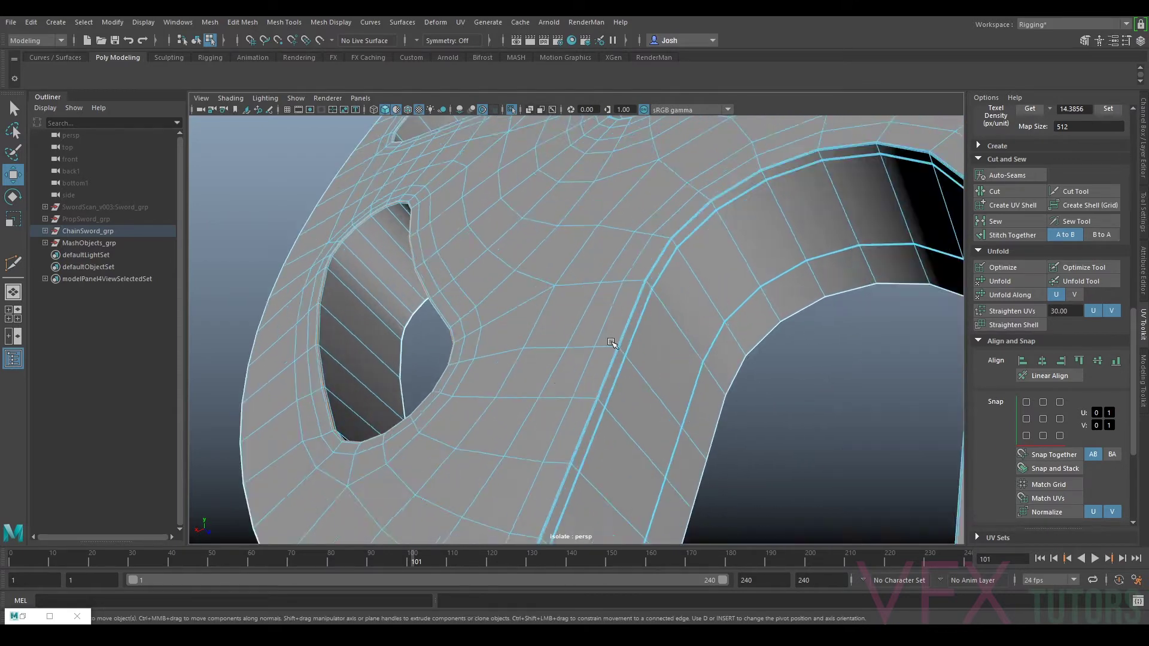
{"action": "scroll", "coordinate": [611, 343], "scroll_direction": "up", "scroll_amount": 3}
{"action": "scroll", "coordinate": [723, 341], "scroll_direction": "down", "scroll_amount": 4}
{"action": "left_click_drag", "start_coordinate": [696, 368], "coordinate": [723, 353], "text": "alt"}
{"action": "scroll", "coordinate": [724, 354], "scroll_direction": "up", "scroll_amount": 5}
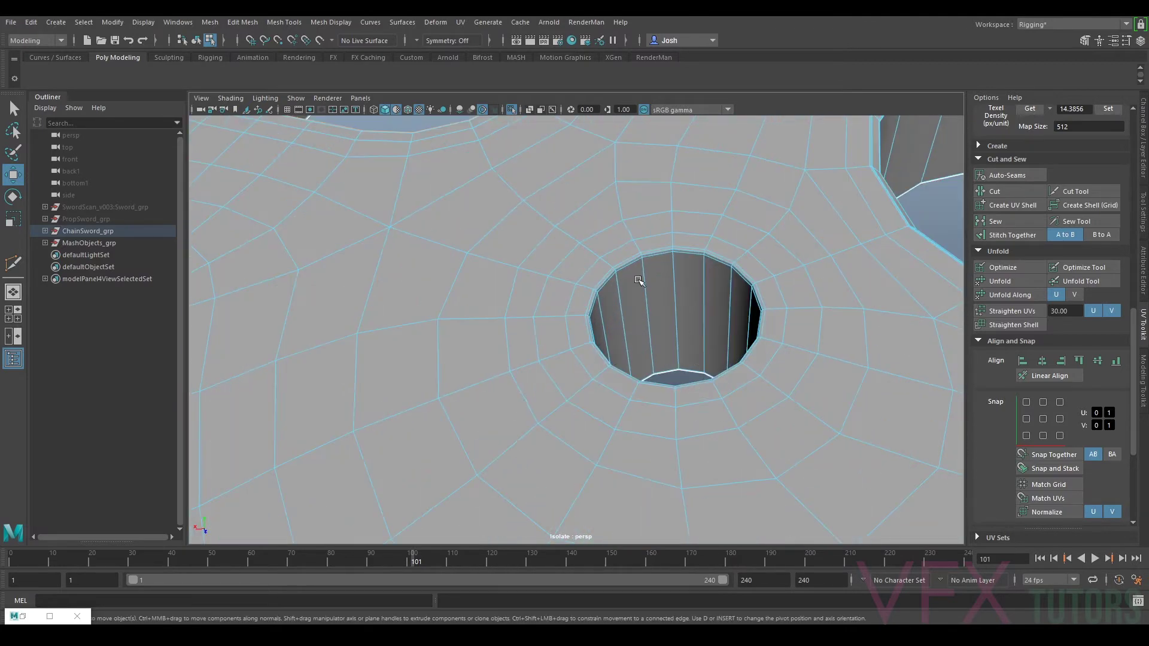
{"action": "scroll", "coordinate": [633, 259], "scroll_direction": "down", "scroll_amount": 5}
{"action": "left_click_drag", "start_coordinate": [759, 290], "coordinate": [728, 274], "text": "alt"}
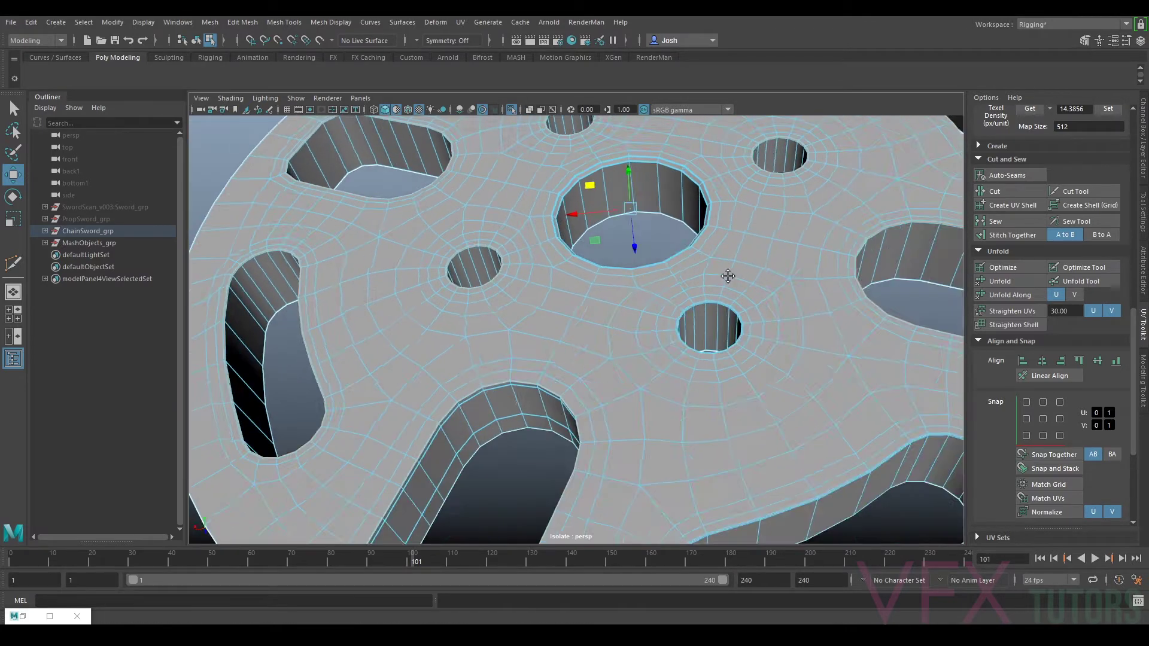
Step: Add the back-face rim edges of the remaining curved and wide slots and cut the UVs along the whole selection
{"action": "scroll", "coordinate": [604, 272], "scroll_direction": "up", "scroll_amount": 5}
{"action": "scroll", "coordinate": [687, 264], "scroll_direction": "down", "scroll_amount": 5}
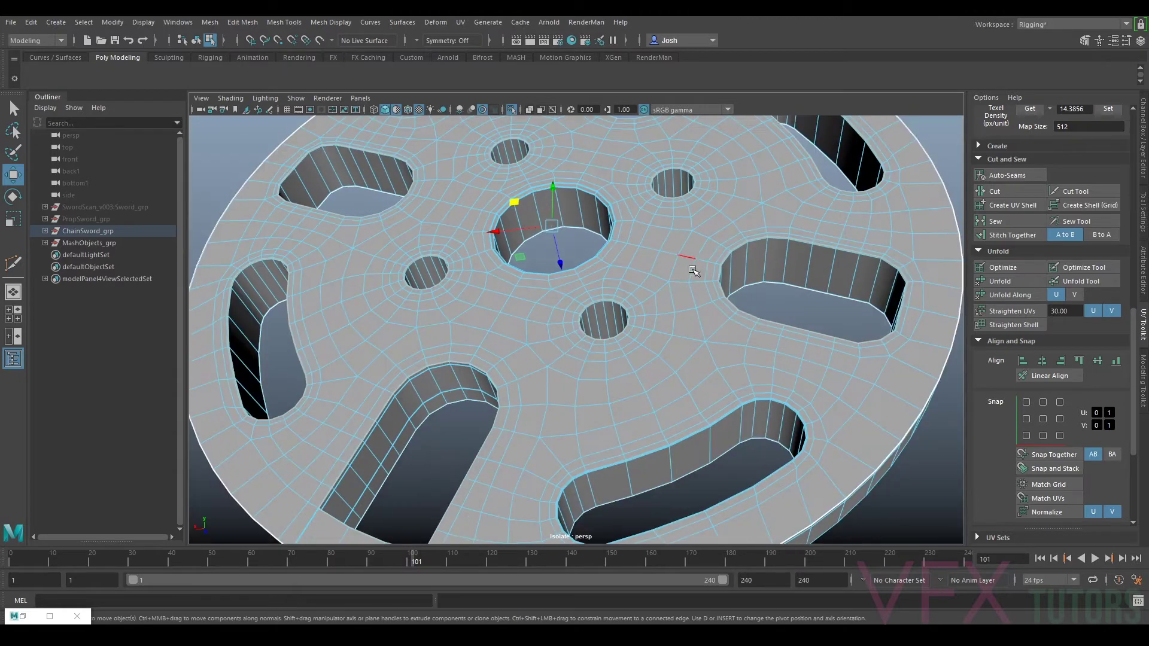
{"action": "scroll", "coordinate": [687, 270], "scroll_direction": "up", "scroll_amount": 8}
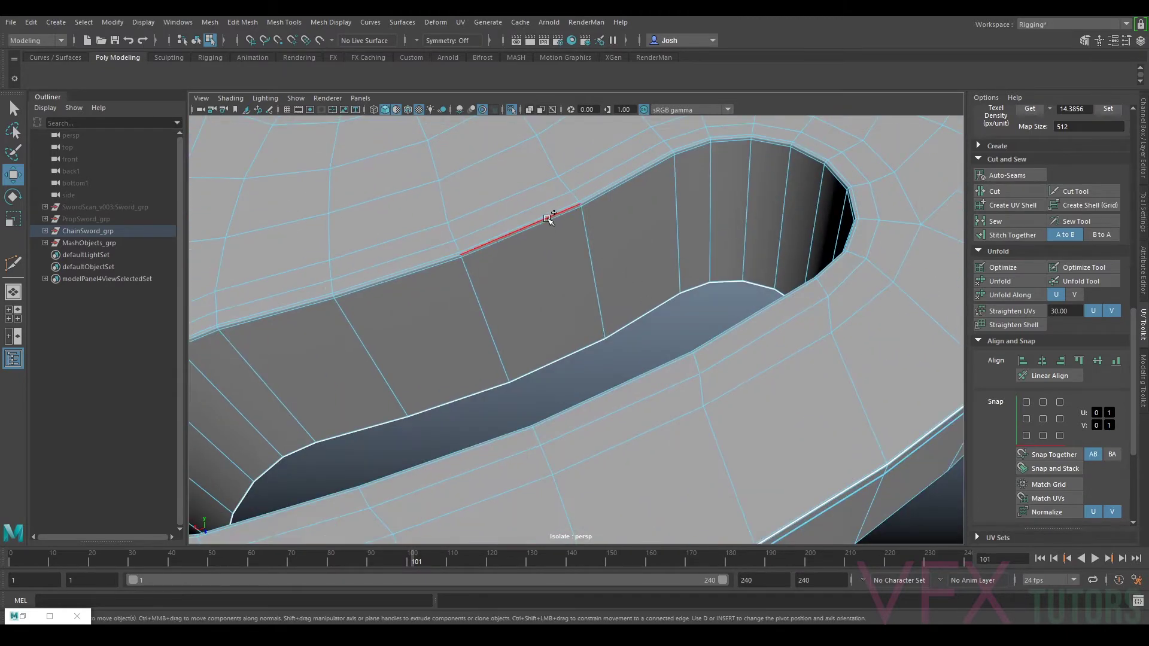
{"action": "scroll", "coordinate": [549, 219], "scroll_direction": "down", "scroll_amount": 5}
{"action": "left_click_drag", "start_coordinate": [604, 239], "coordinate": [589, 306], "text": "alt"}
{"action": "scroll", "coordinate": [589, 306], "scroll_direction": "up", "scroll_amount": 8}
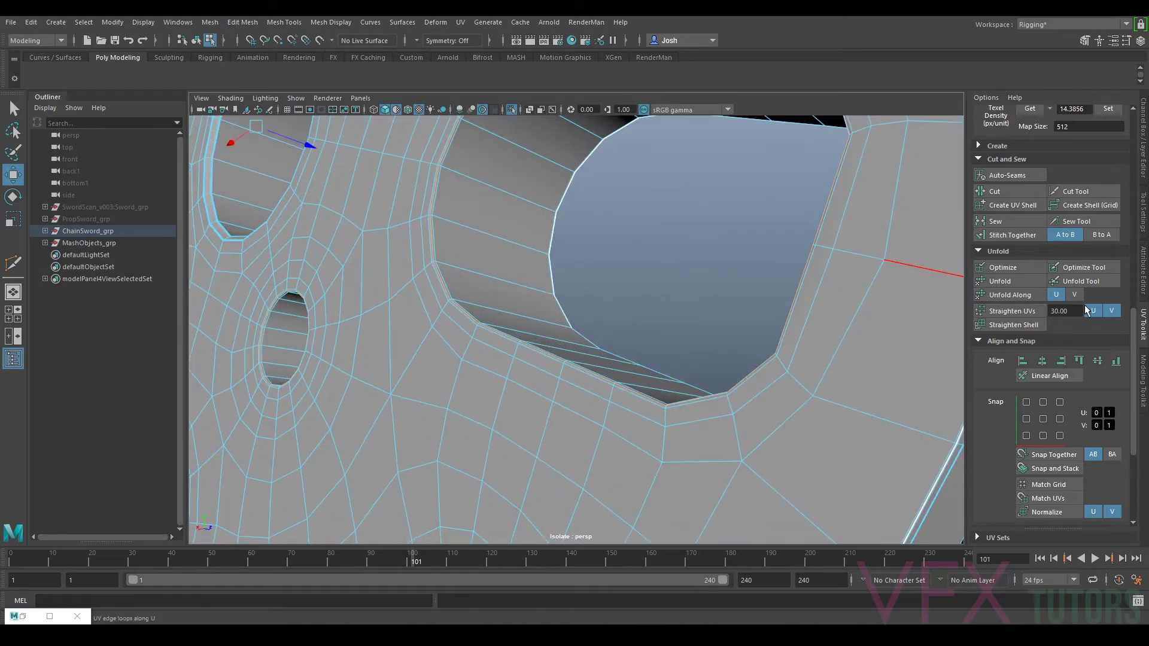
{"action": "left_click", "coordinate": [1007, 191]}
Step: Bring the UV Editor back up and frame the disc's UV layout in it
{"action": "scroll", "coordinate": [616, 285], "scroll_direction": "down", "scroll_amount": 5}
{"action": "left_click_drag", "start_coordinate": [615, 285], "coordinate": [456, 544], "text": "alt"}
{"action": "left_click", "coordinate": [24, 621]}
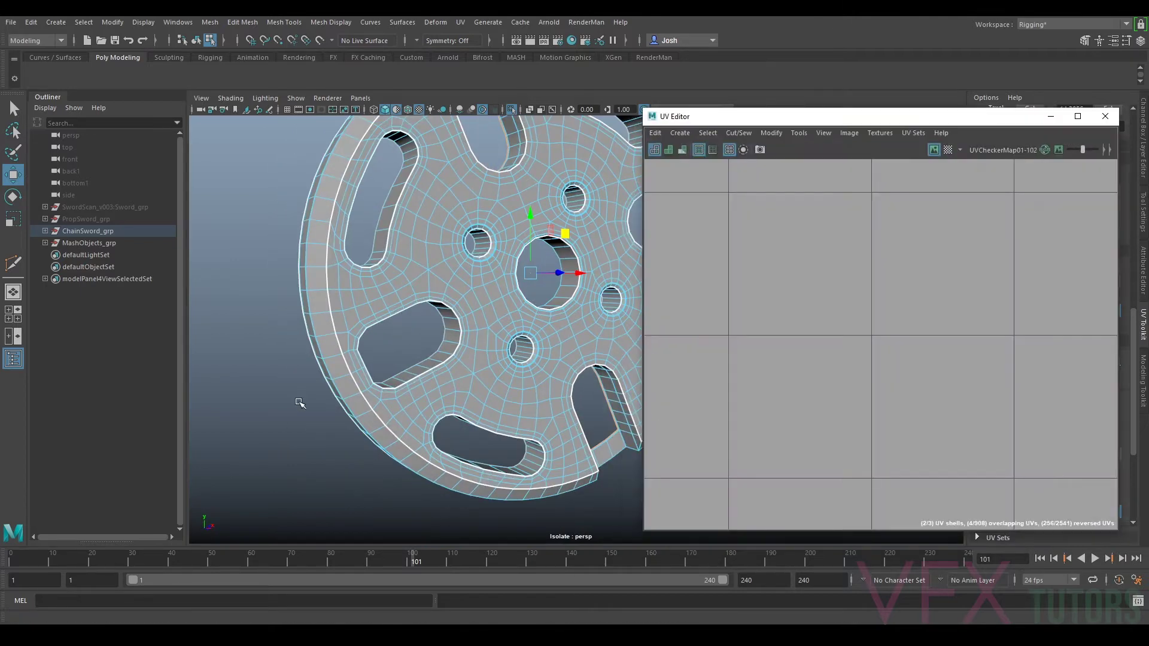
{"action": "scroll", "coordinate": [794, 332], "scroll_direction": "down", "scroll_amount": 5}
{"action": "scroll", "coordinate": [849, 326], "scroll_direction": "up", "scroll_amount": 8}
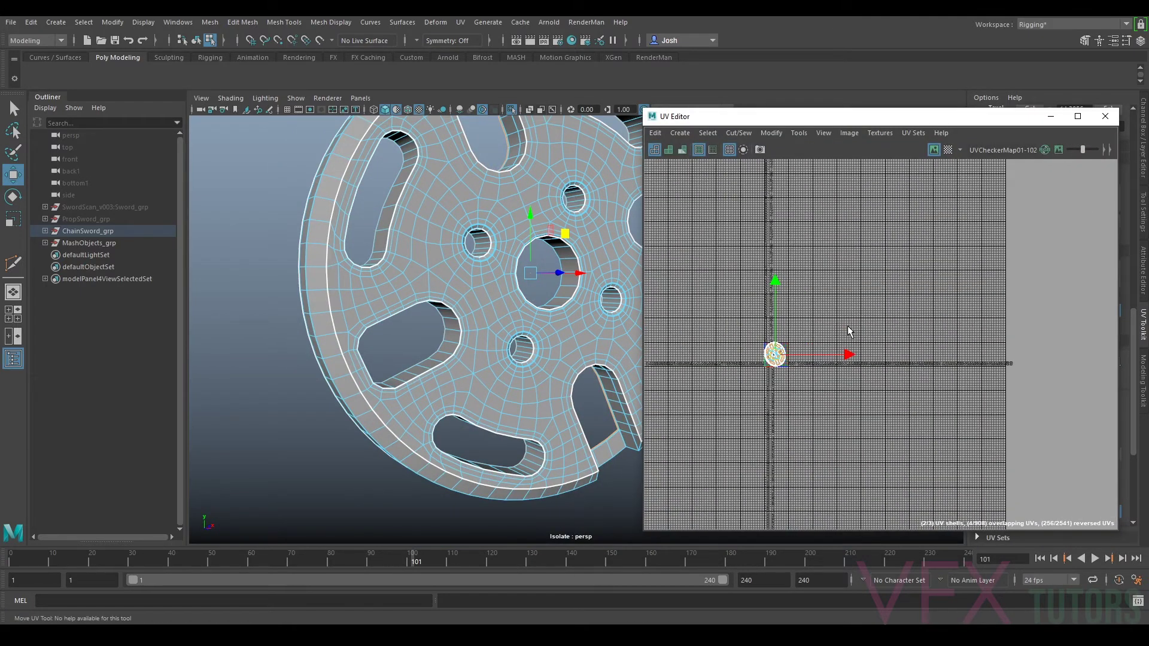
{"action": "scroll", "coordinate": [853, 323], "scroll_direction": "up", "scroll_amount": 10}
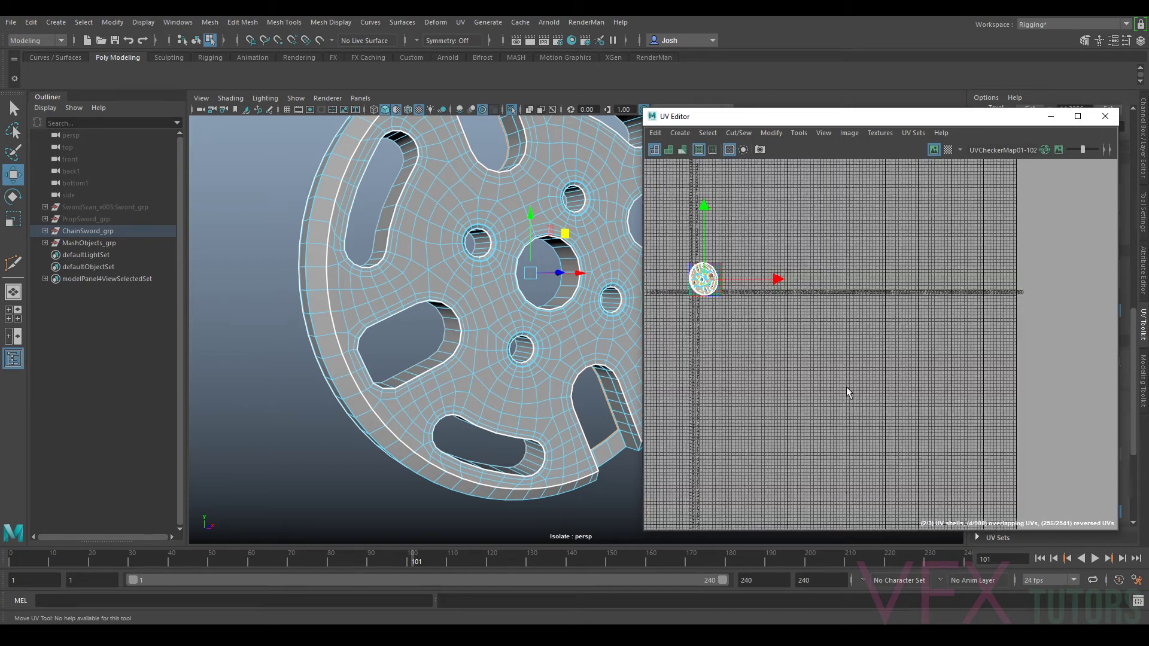
{"action": "scroll", "coordinate": [915, 308], "scroll_direction": "up", "scroll_amount": 3}
Step: Switch to UV shell selection and move the disc's front-face shell sideways out of the 0–1 tile
{"action": "right_click_drag", "start_coordinate": [865, 286], "coordinate": [856, 263]}
{"action": "left_click", "coordinate": [855, 259]}
{"action": "scroll", "coordinate": [855, 258], "scroll_direction": "down", "scroll_amount": 2}
{"action": "scroll", "coordinate": [854, 259], "scroll_direction": "down", "scroll_amount": 3}
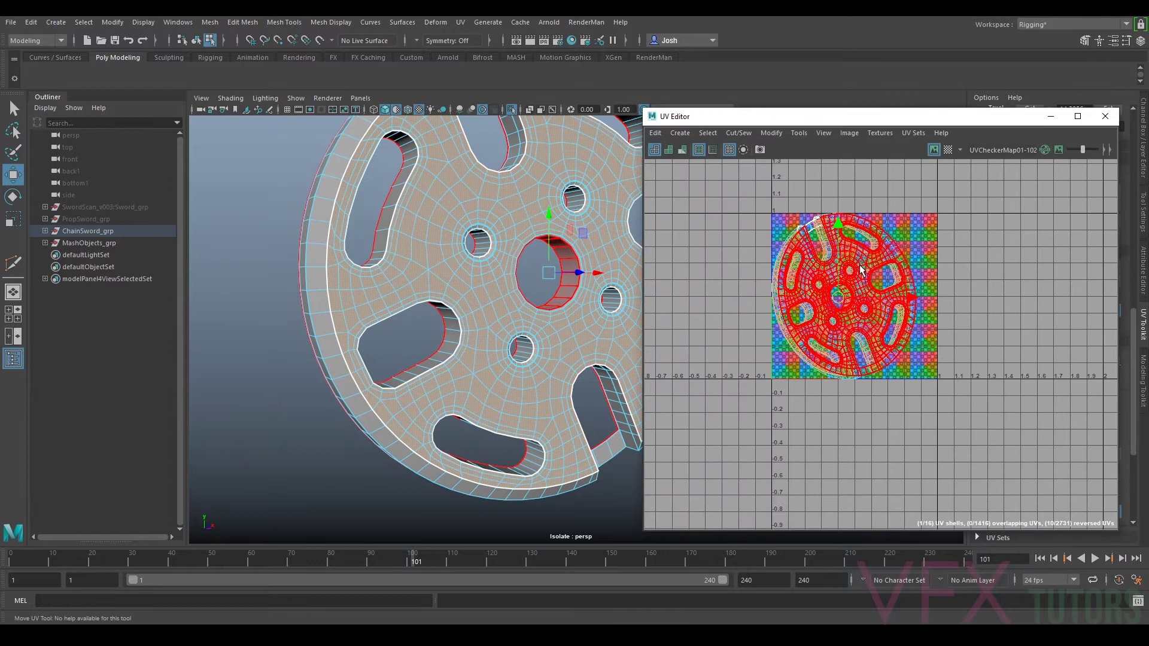
{"action": "scroll", "coordinate": [854, 286], "scroll_direction": "down", "scroll_amount": 3}
{"action": "left_click_drag", "start_coordinate": [854, 286], "coordinate": [990, 284]}
{"action": "scroll", "coordinate": [990, 284], "scroll_direction": "up", "scroll_amount": 4}
Step: Select the disc's back-face shell and move it out of the 0–1 tile, off the remaining wall shells
{"action": "left_click", "coordinate": [763, 292]}
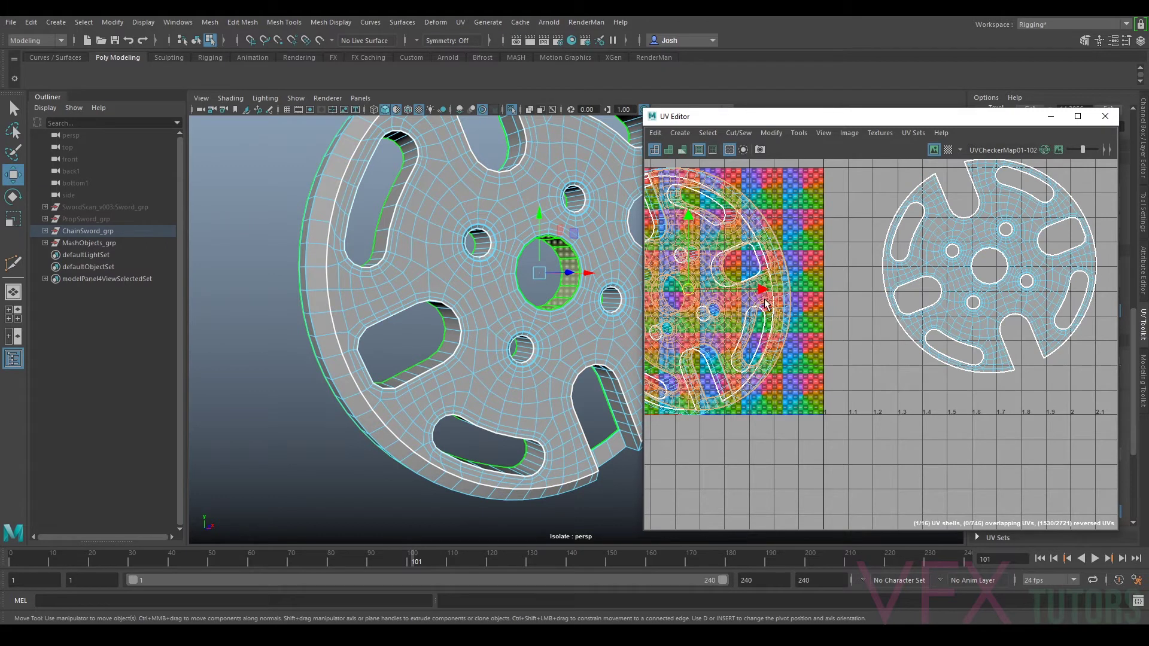
{"action": "scroll", "coordinate": [766, 303], "scroll_direction": "down", "scroll_amount": 2}
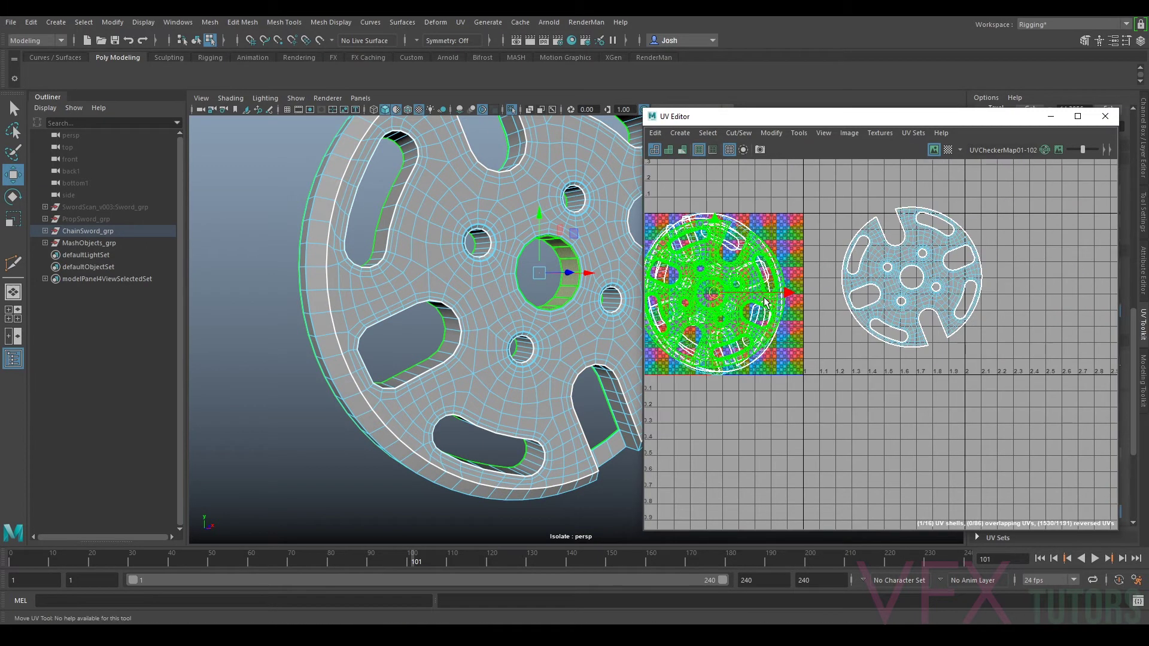
{"action": "left_click_drag", "start_coordinate": [768, 237], "coordinate": [831, 145]}
Step: Select the UV shell that holds the outer rim and the open-ended slot's walls, and examine its lower slot area
{"action": "scroll", "coordinate": [796, 240], "scroll_direction": "up", "scroll_amount": 5}
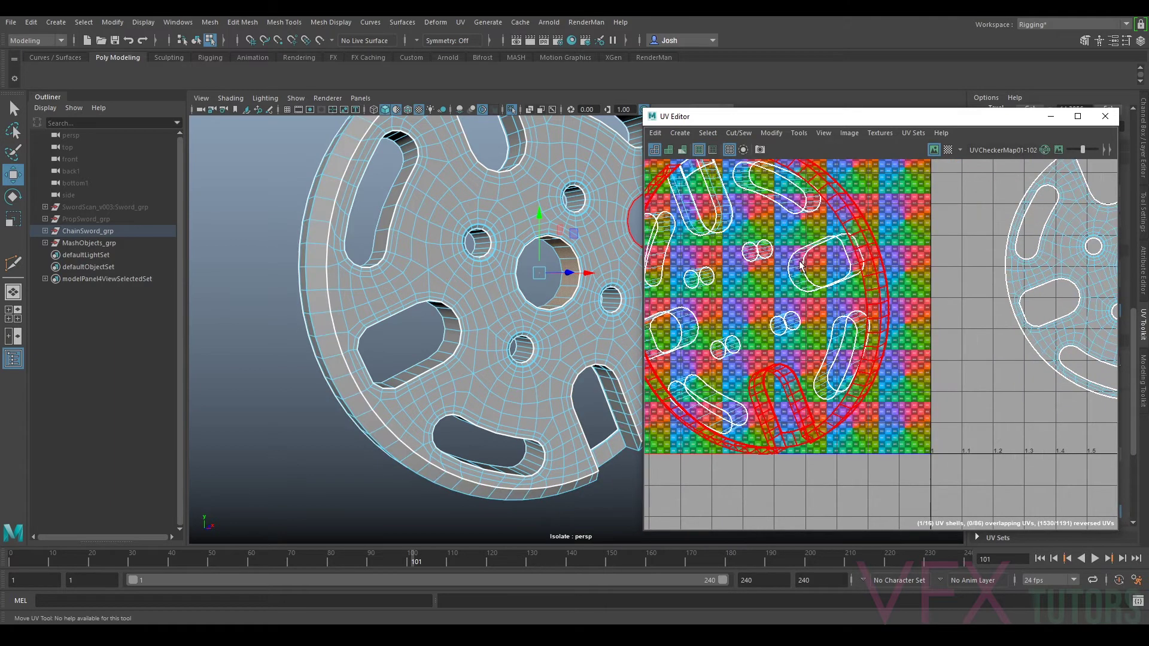
{"action": "scroll", "coordinate": [921, 242], "scroll_direction": "up", "scroll_amount": 2}
{"action": "left_click", "coordinate": [900, 226]}
{"action": "scroll", "coordinate": [895, 225], "scroll_direction": "down", "scroll_amount": 4}
{"action": "scroll", "coordinate": [873, 353], "scroll_direction": "up", "scroll_amount": 6}
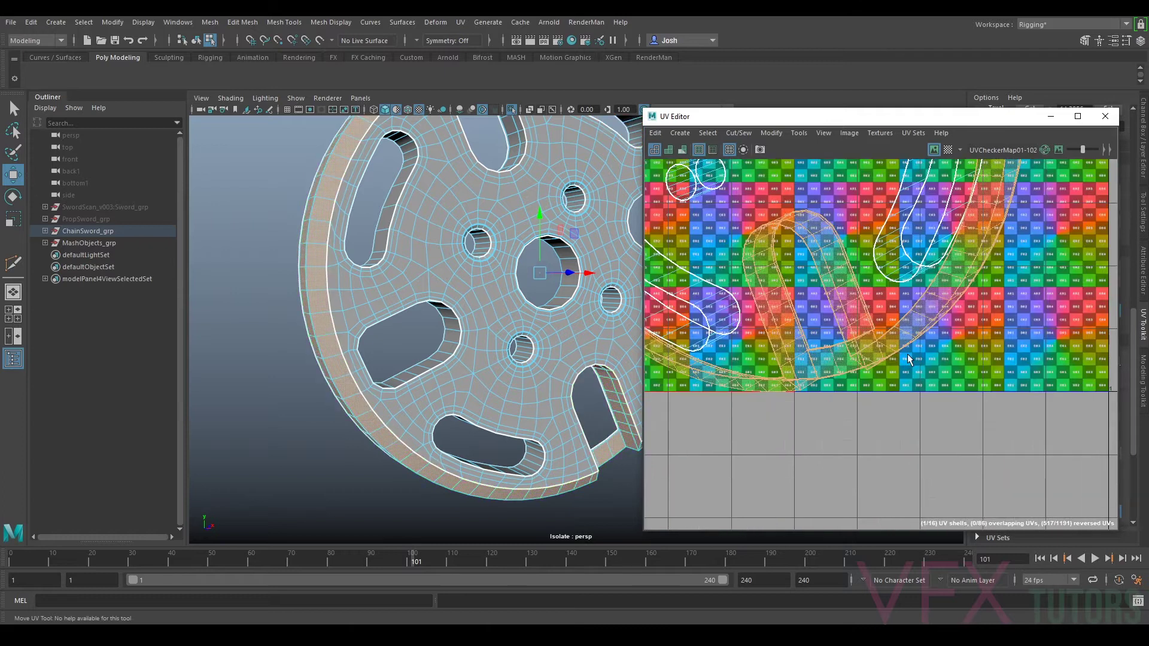
Step: Switch to edge selection and select the corner edge where the open-ended slot's wall meets the outer rim
{"action": "scroll", "coordinate": [535, 366], "scroll_direction": "down", "scroll_amount": 4}
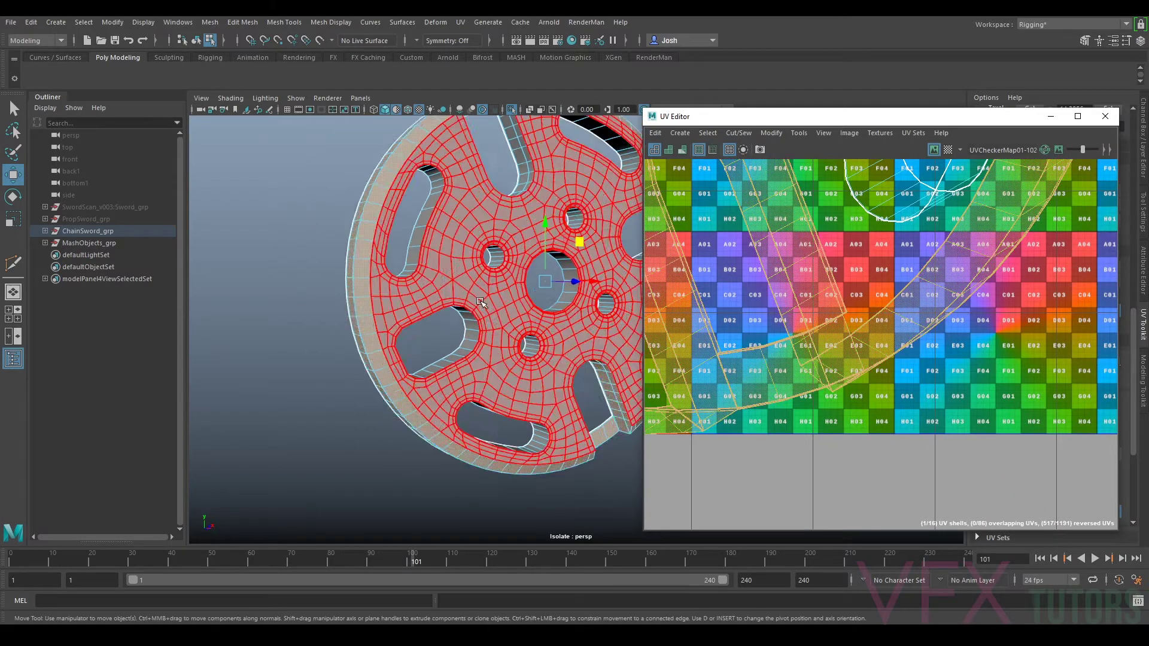
{"action": "left_click_drag", "start_coordinate": [515, 353], "coordinate": [536, 366], "text": "alt"}
{"action": "scroll", "coordinate": [535, 366], "scroll_direction": "up", "scroll_amount": 8}
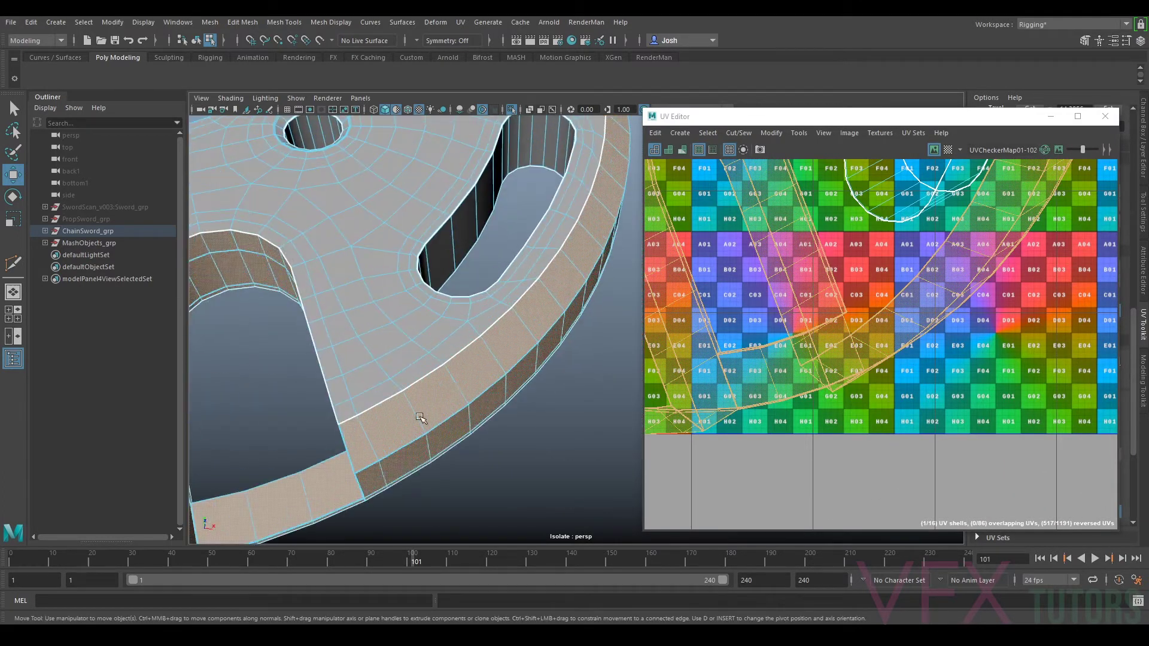
{"action": "middle_click_drag", "start_coordinate": [457, 410], "coordinate": [462, 328], "text": "alt"}
{"action": "scroll", "coordinate": [462, 329], "scroll_direction": "up", "scroll_amount": 2}
{"action": "right_click_drag", "start_coordinate": [450, 291], "coordinate": [440, 313]}
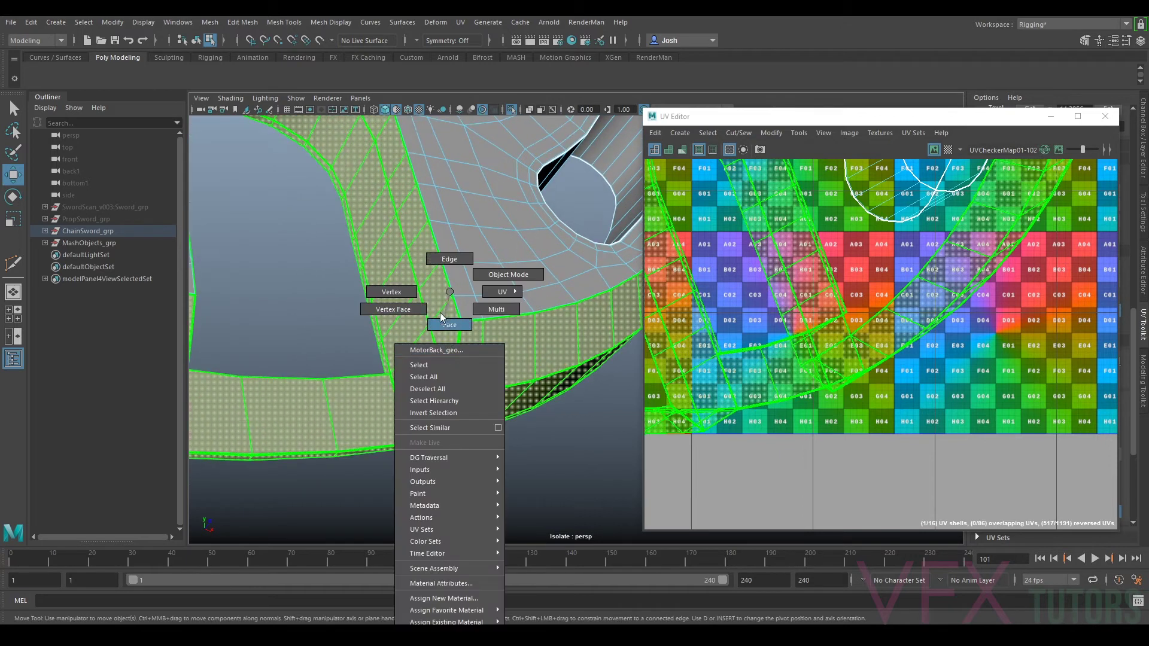
{"action": "right_click_drag", "start_coordinate": [459, 264], "coordinate": [459, 263]}
{"action": "scroll", "coordinate": [478, 326], "scroll_direction": "up", "scroll_amount": 4}
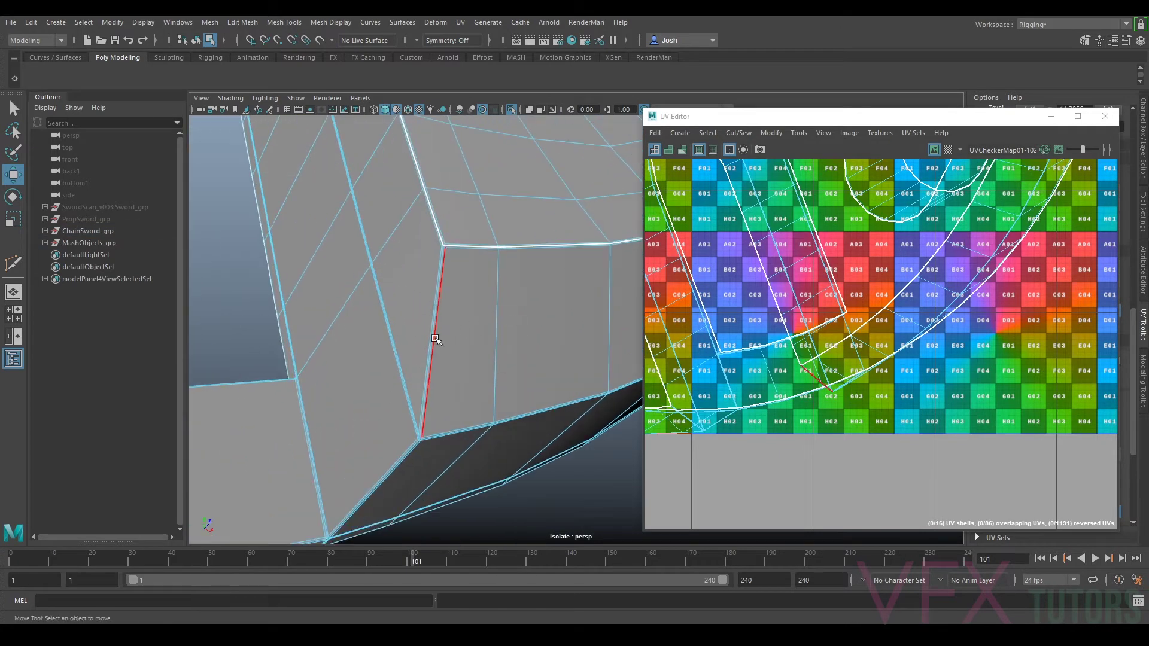
{"action": "left_click", "coordinate": [430, 340]}
{"action": "scroll", "coordinate": [433, 344], "scroll_direction": "up", "scroll_amount": 3}
{"action": "scroll", "coordinate": [510, 355], "scroll_direction": "up", "scroll_amount": 5}
{"action": "scroll", "coordinate": [503, 345], "scroll_direction": "down", "scroll_amount": 3}
{"action": "scroll", "coordinate": [473, 362], "scroll_direction": "up", "scroll_amount": 1}
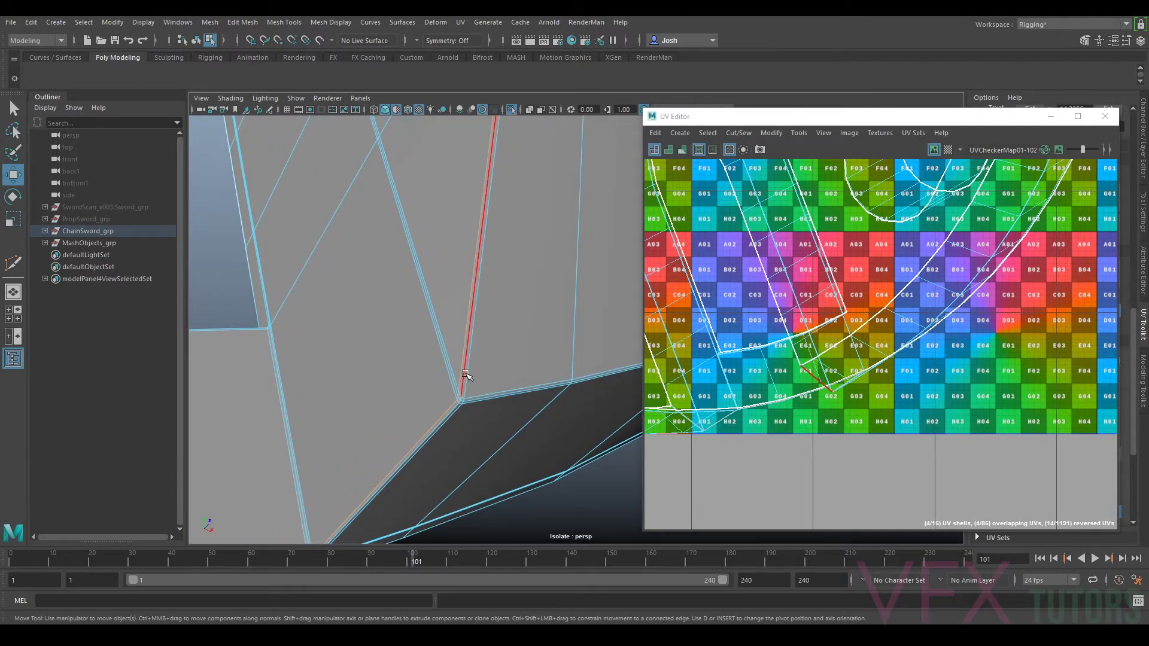
Step: Select the remaining corner edges between the open slot's walls and the rim, and cut the UVs along the selected edges
{"action": "left_click_drag", "start_coordinate": [426, 421], "coordinate": [455, 390], "text": "alt"}
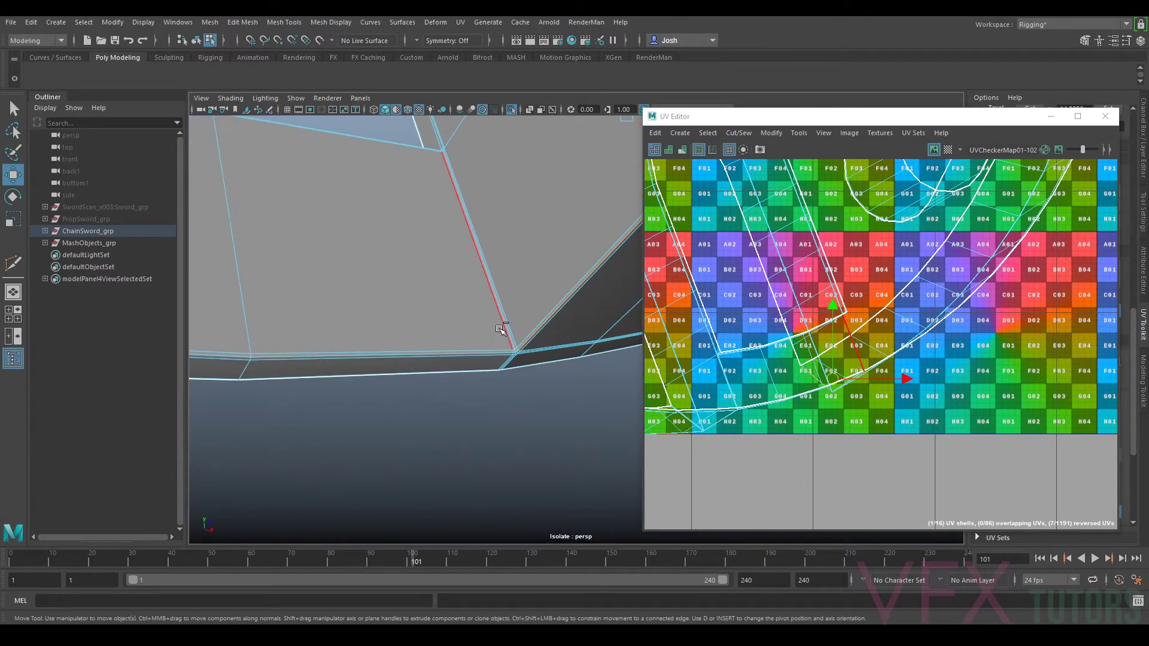
{"action": "left_click_drag", "start_coordinate": [508, 337], "coordinate": [346, 369], "text": "alt"}
{"action": "right_click_drag", "start_coordinate": [346, 368], "coordinate": [509, 392], "text": "alt"}
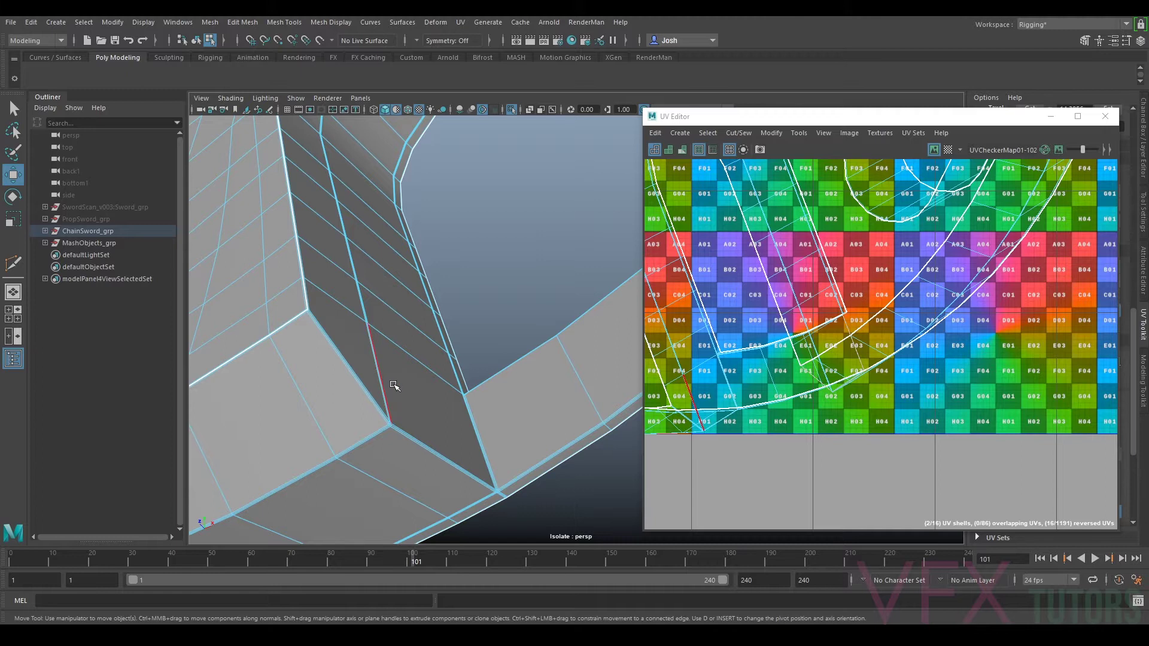
{"action": "left_click_drag", "start_coordinate": [350, 378], "coordinate": [423, 357], "text": "alt"}
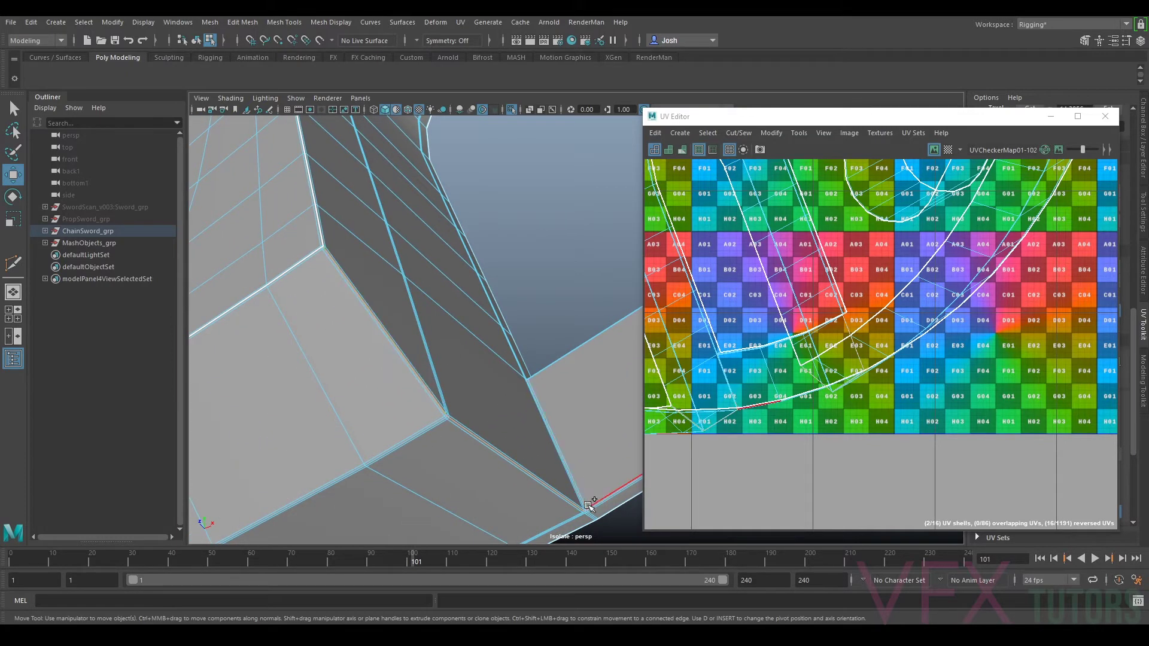
{"action": "left_click_drag", "start_coordinate": [582, 500], "coordinate": [491, 437], "text": "alt"}
{"action": "left_click_drag", "start_coordinate": [993, 116], "coordinate": [694, 120]}
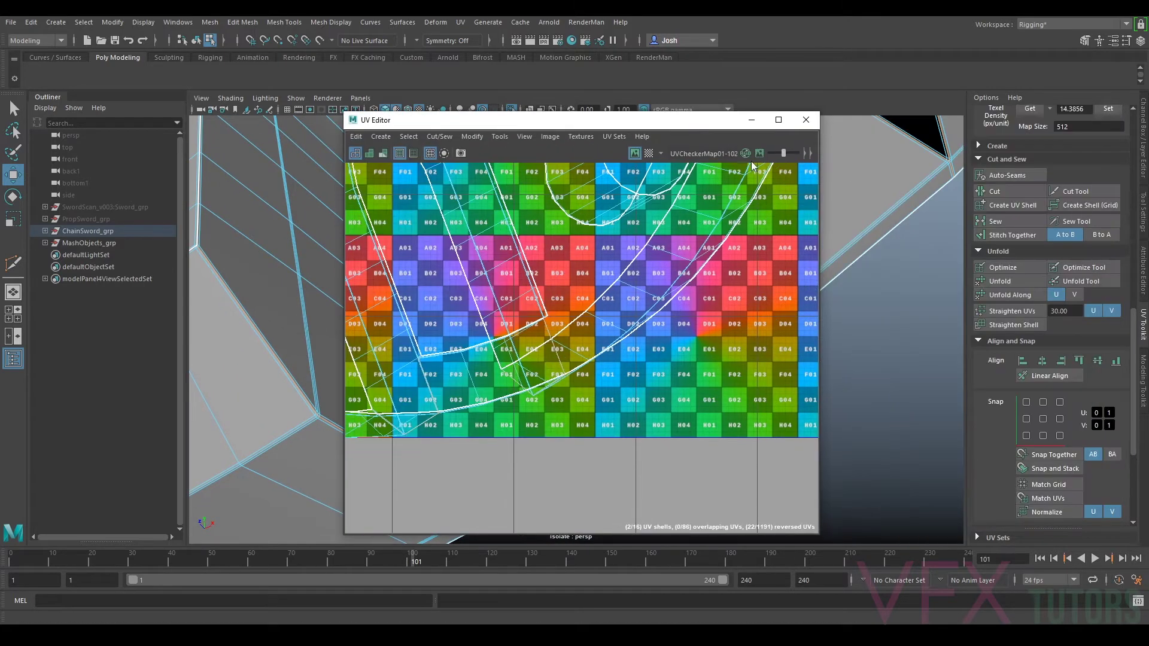
{"action": "left_click", "coordinate": [1013, 179]}
Step: Select one long rim shell in UV shell mode, move it out of the 0–1 tile below the disc face, and rotate it roughly horizontal
{"action": "scroll", "coordinate": [581, 263], "scroll_direction": "down", "scroll_amount": 3}
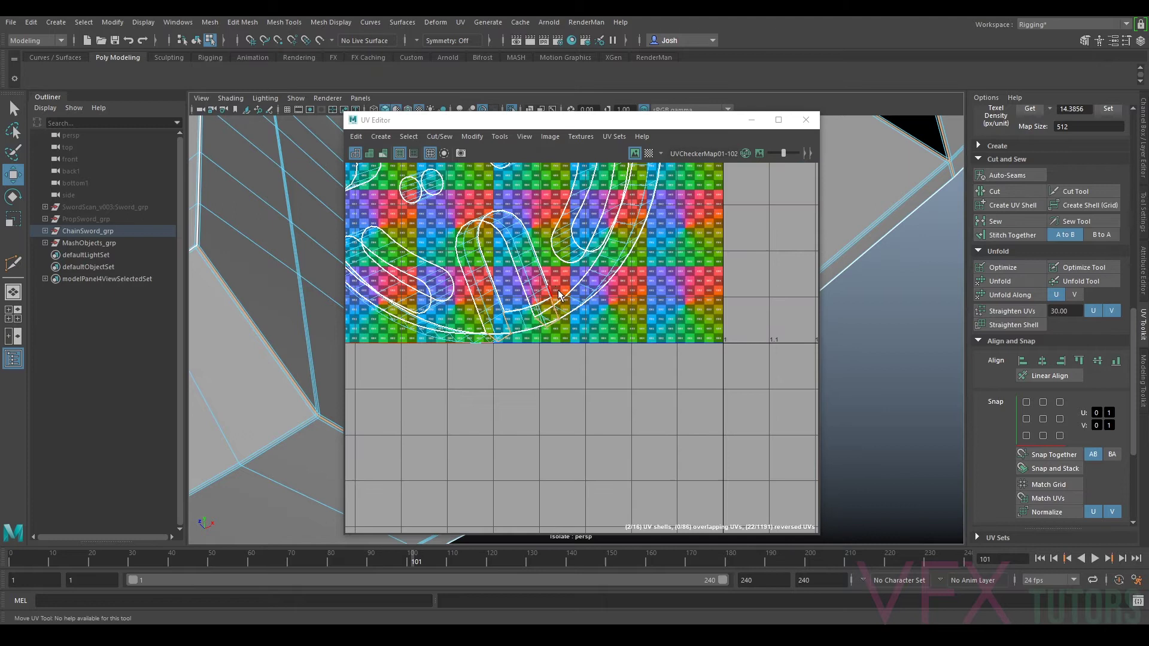
{"action": "right_click", "coordinate": [581, 264]}
{"action": "right_click_drag", "start_coordinate": [581, 263], "coordinate": [617, 270]}
{"action": "middle_click_drag", "start_coordinate": [605, 269], "coordinate": [614, 446], "text": "alt"}
{"action": "left_click", "coordinate": [510, 252]}
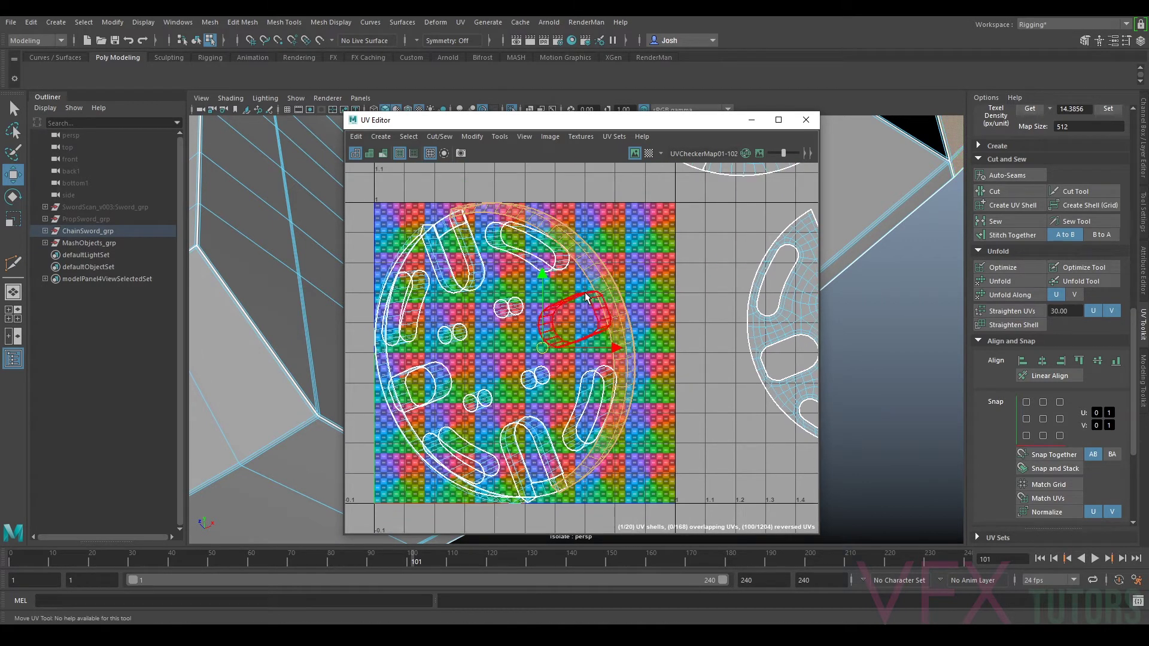
{"action": "scroll", "coordinate": [586, 297], "scroll_direction": "down", "scroll_amount": 3}
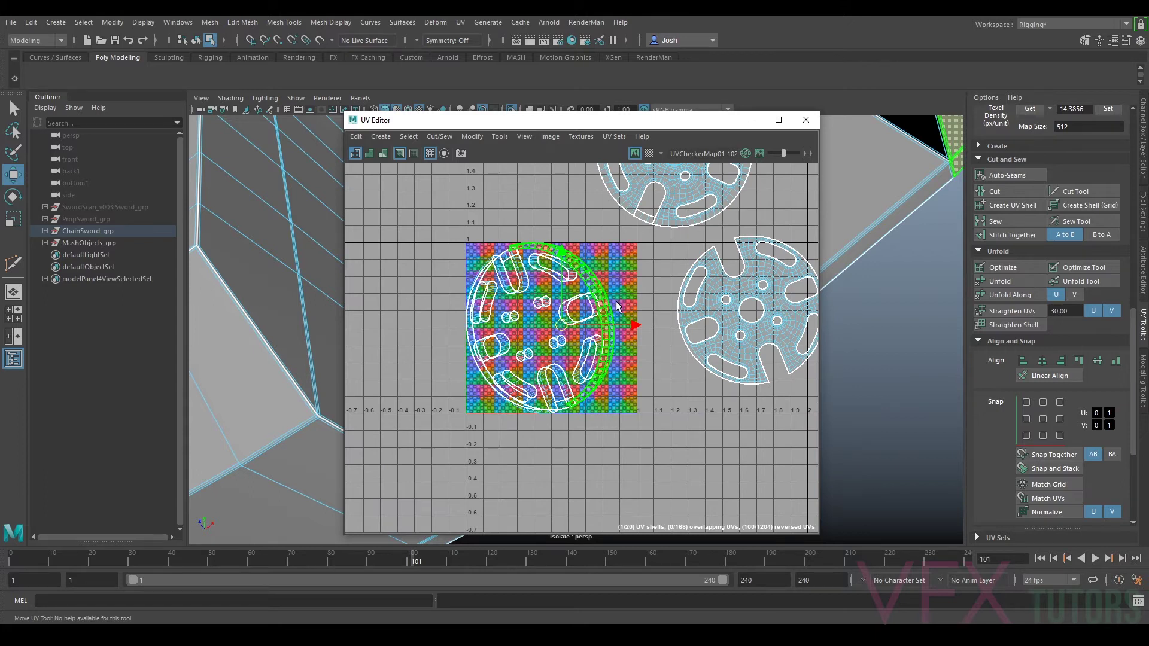
{"action": "left_click_drag", "start_coordinate": [562, 325], "coordinate": [732, 443]}
{"action": "middle_click_drag", "start_coordinate": [752, 441], "coordinate": [713, 346], "text": "alt"}
{"action": "key", "text": "e"}
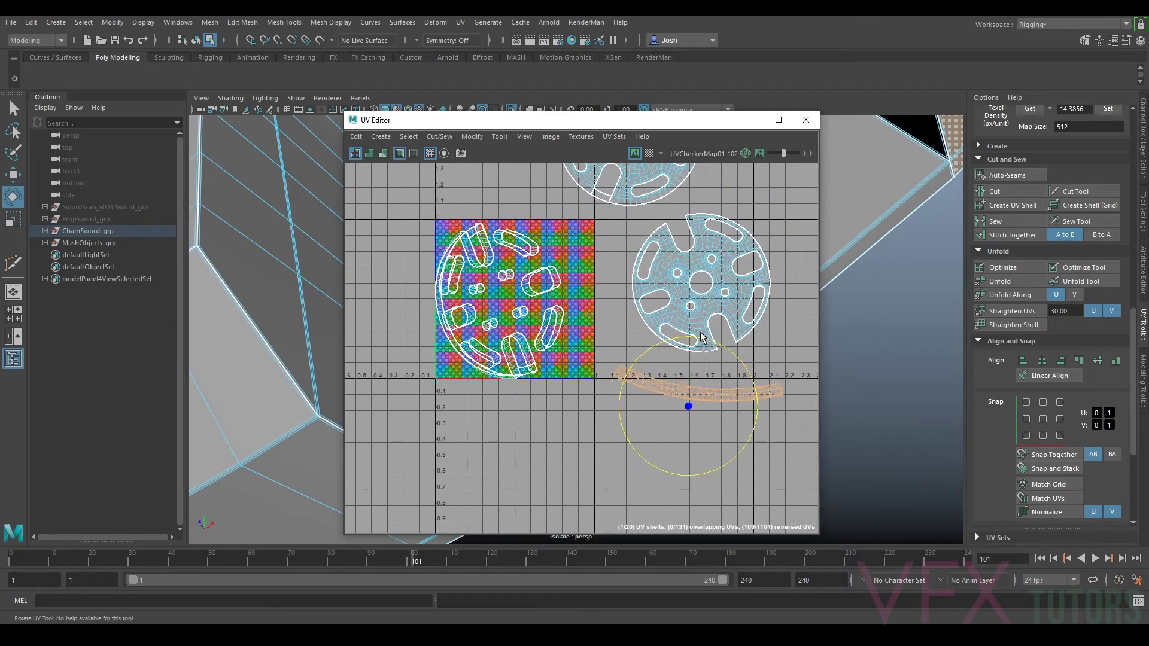
Step: Rotate the other long rim shell roughly horizontal and place it below the first rim strip
{"action": "left_click", "coordinate": [459, 351]}
{"action": "left_click", "coordinate": [490, 329]}
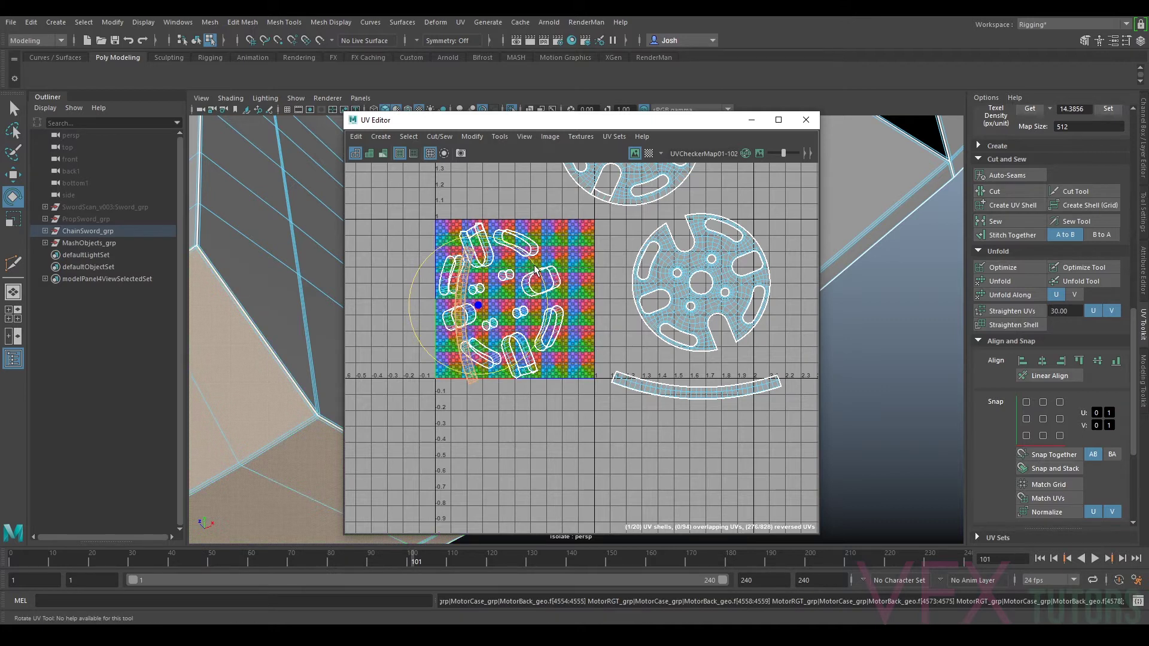
{"action": "left_click_drag", "start_coordinate": [535, 271], "coordinate": [442, 227]}
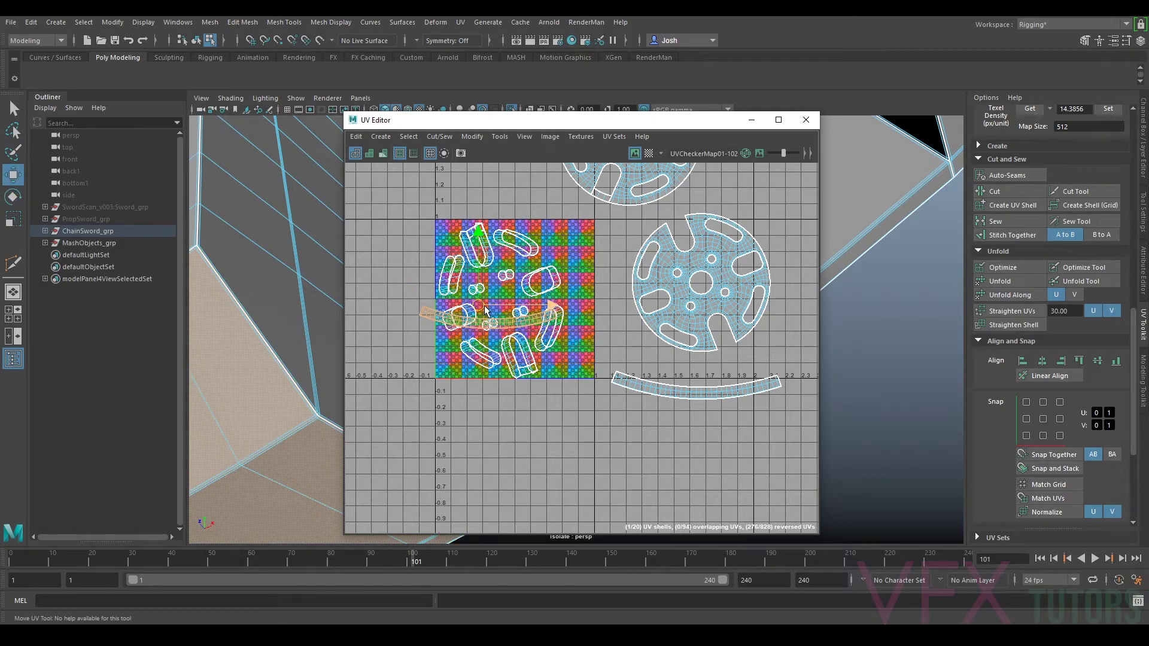
{"action": "left_click_drag", "start_coordinate": [478, 307], "coordinate": [687, 417]}
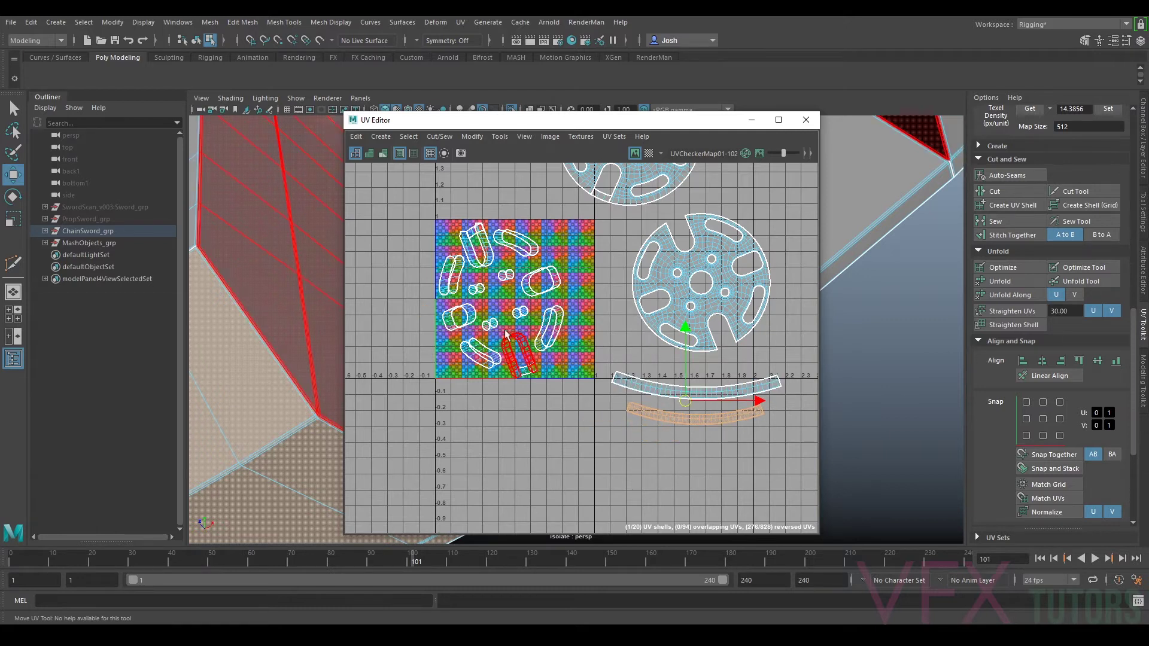
Step: Pull the short rim strip off the lower open slot's walls, rotate it level, and place it between the disc face and rim strips
{"action": "scroll", "coordinate": [655, 326], "scroll_direction": "up", "scroll_amount": 6}
{"action": "scroll", "coordinate": [655, 326], "scroll_direction": "up", "scroll_amount": 5}
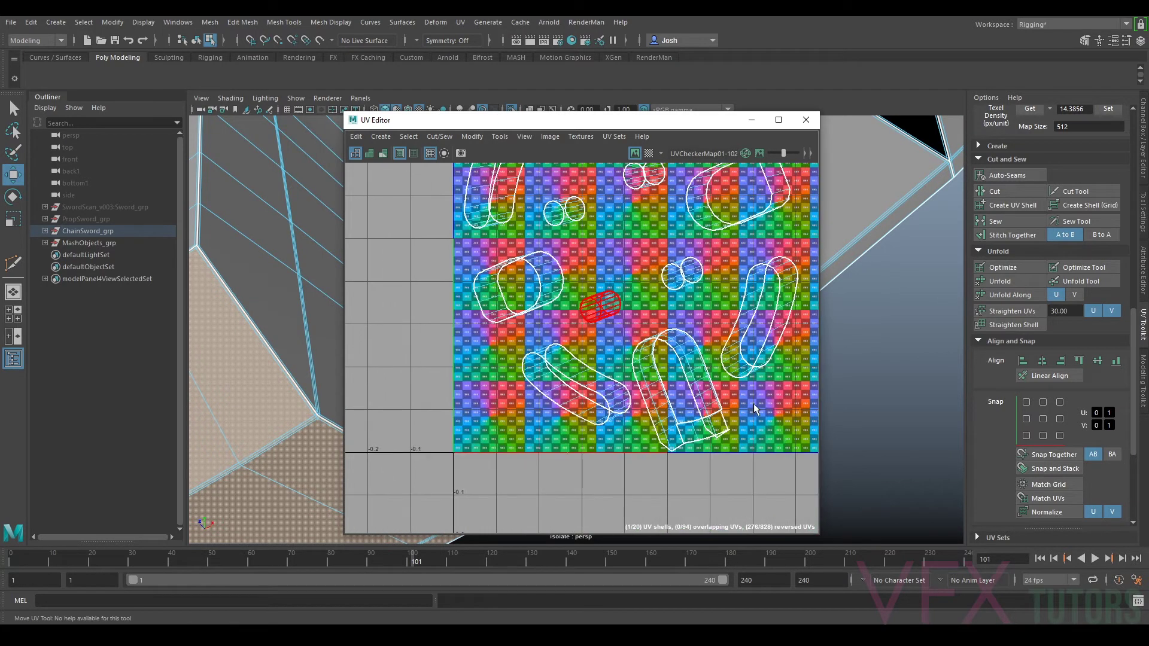
{"action": "left_click", "coordinate": [582, 423]}
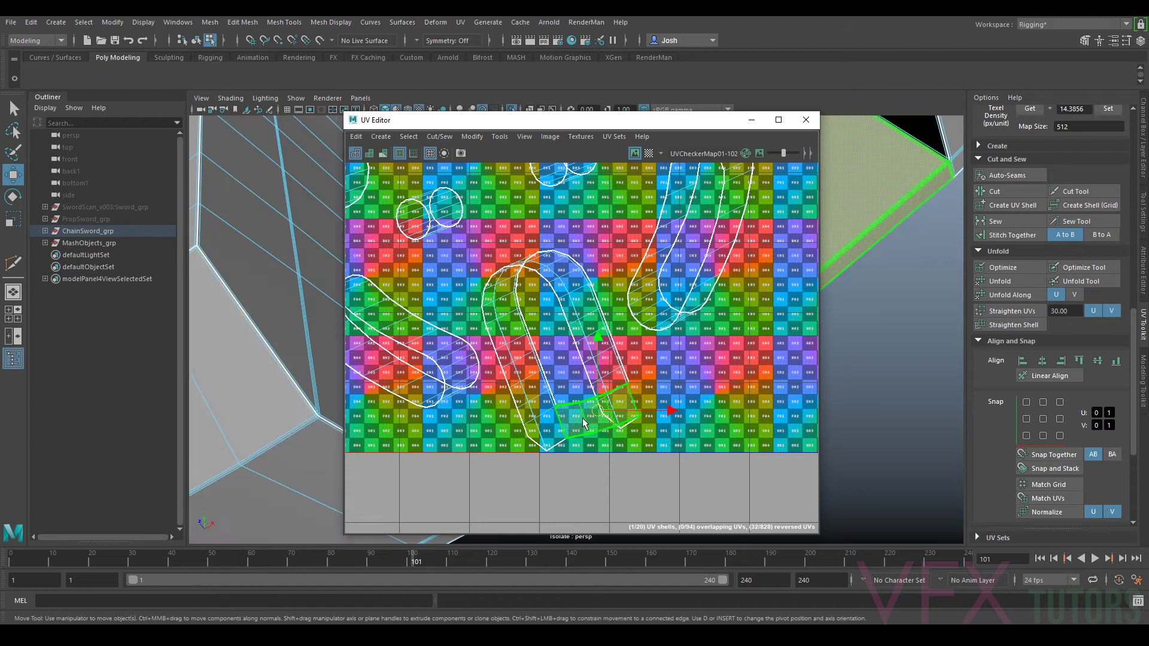
{"action": "left_click_drag", "start_coordinate": [587, 426], "coordinate": [736, 419]}
{"action": "key", "text": "e"}
{"action": "left_click_drag", "start_coordinate": [791, 365], "coordinate": [813, 407]}
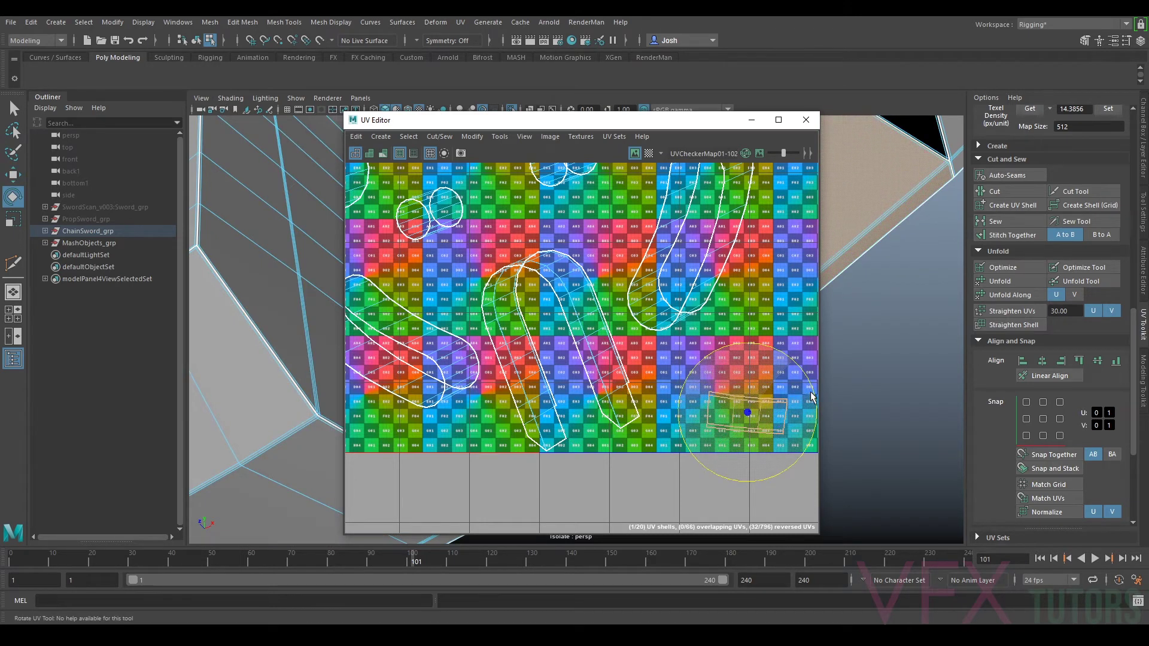
{"action": "scroll", "coordinate": [748, 413], "scroll_direction": "down", "scroll_amount": 5}
{"action": "key", "text": "w"}
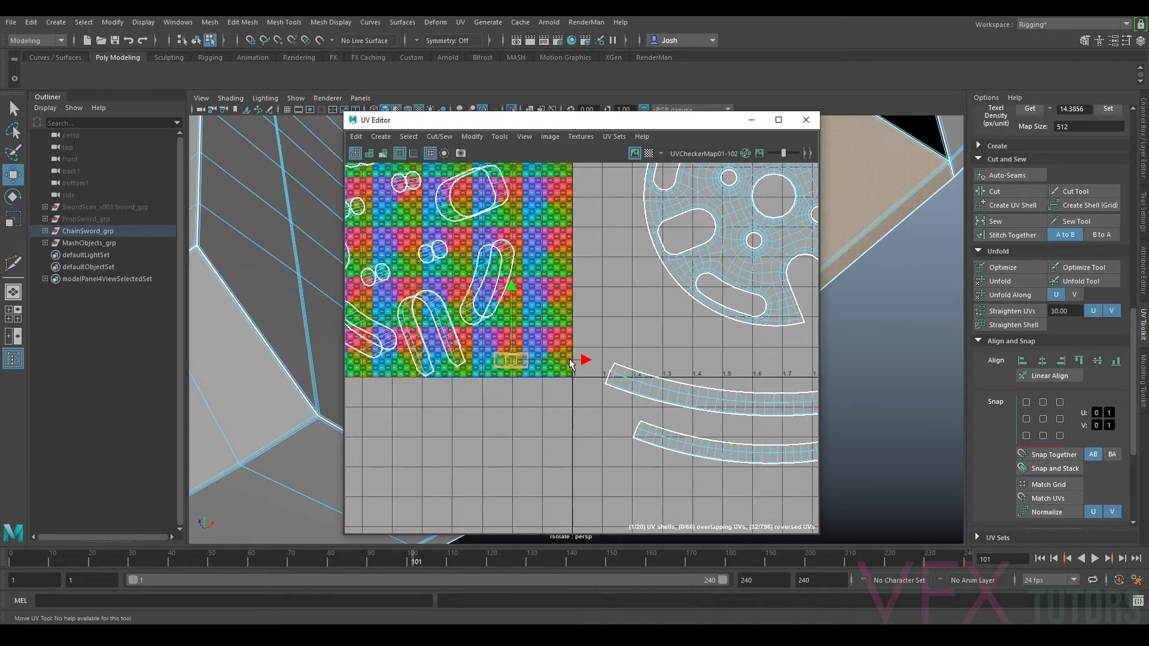
{"action": "scroll", "coordinate": [689, 299], "scroll_direction": "down", "scroll_amount": 3}
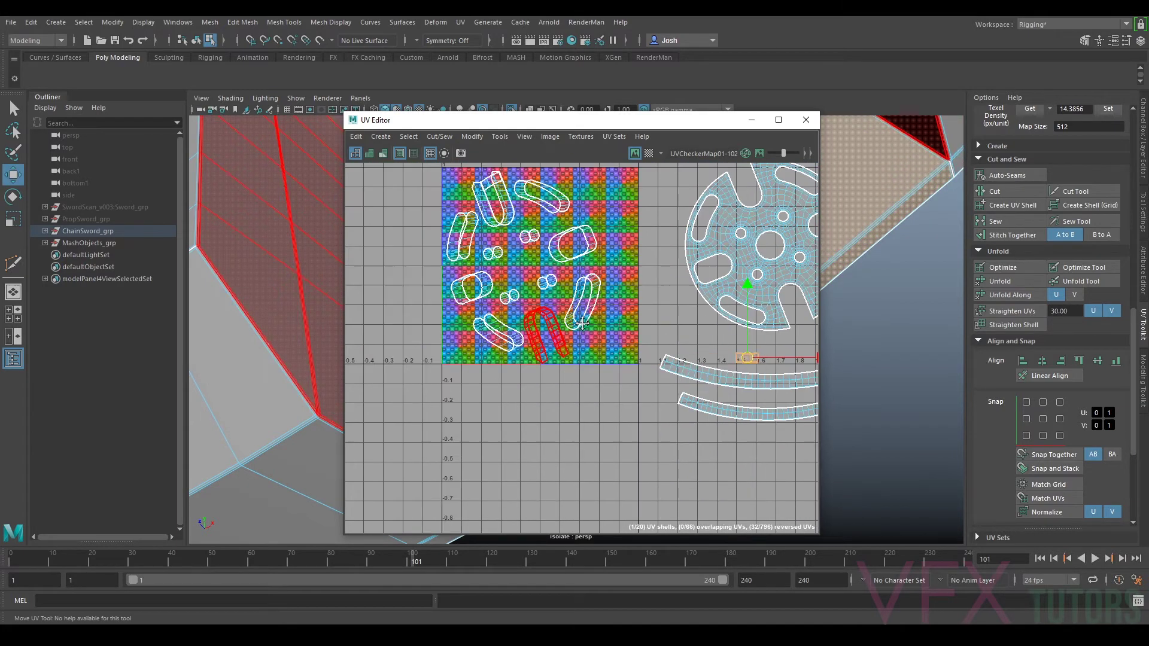
Step: Separate the two small shells at the upper open slot's end by moving each off the slot's wall shells
{"action": "middle_click_drag", "start_coordinate": [460, 198], "coordinate": [622, 218], "text": "alt"}
{"action": "left_click", "coordinate": [598, 180]}
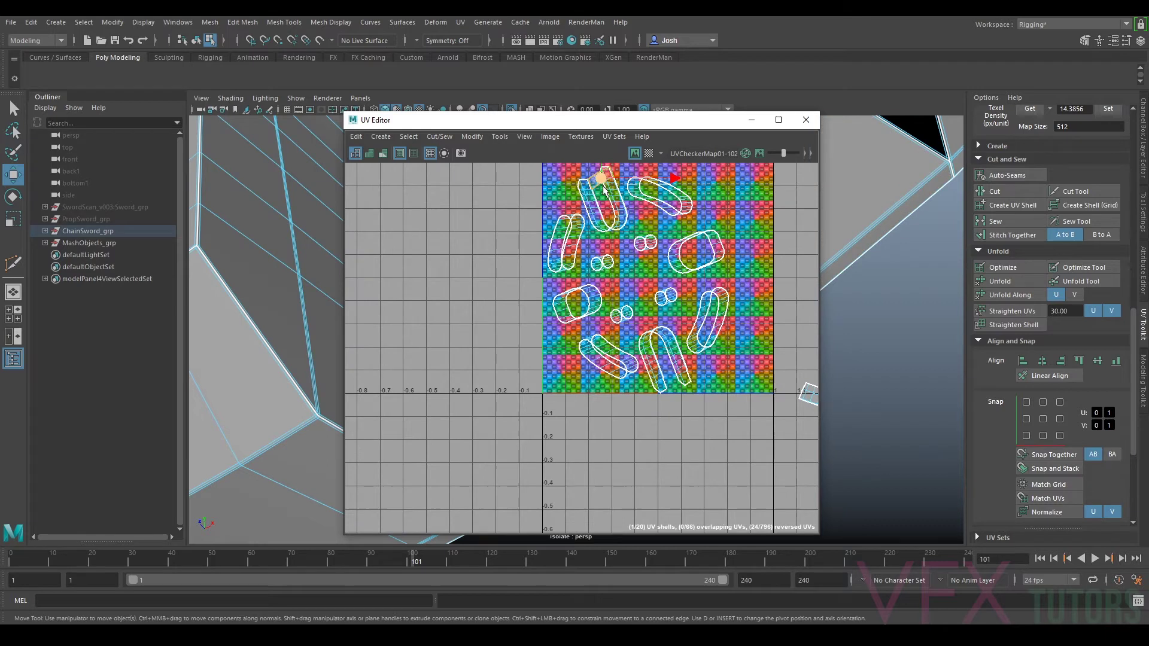
{"action": "left_click", "coordinate": [613, 192]}
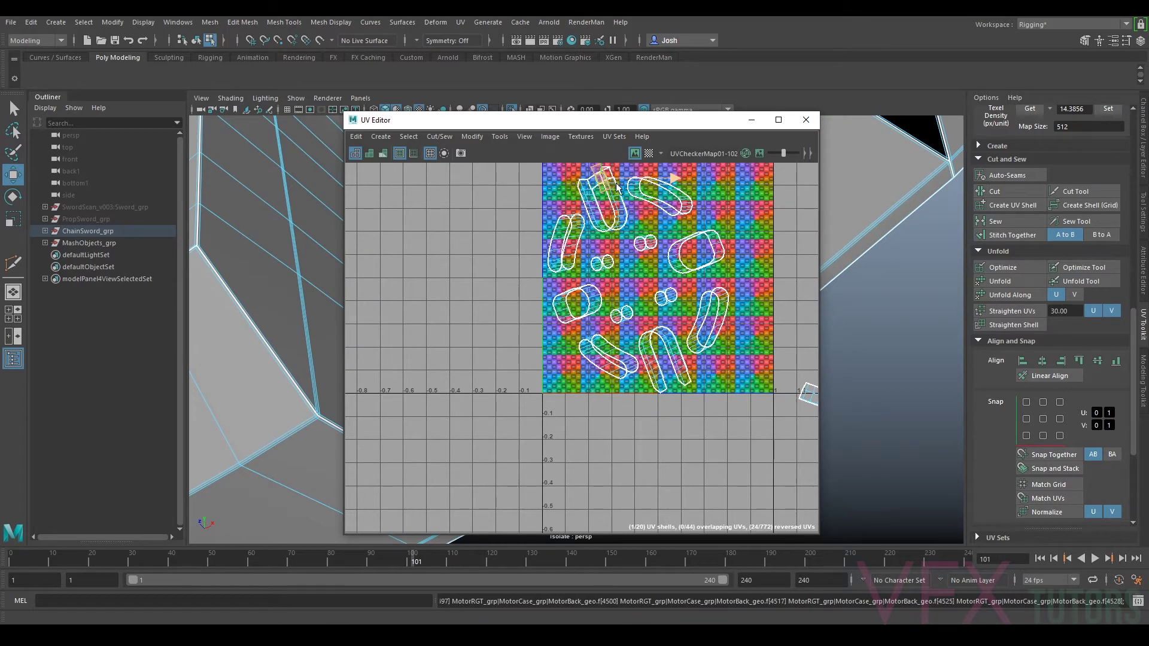
{"action": "middle_click_drag", "start_coordinate": [617, 187], "coordinate": [612, 220], "text": "alt"}
{"action": "scroll", "coordinate": [643, 199], "scroll_direction": "up", "scroll_amount": 8}
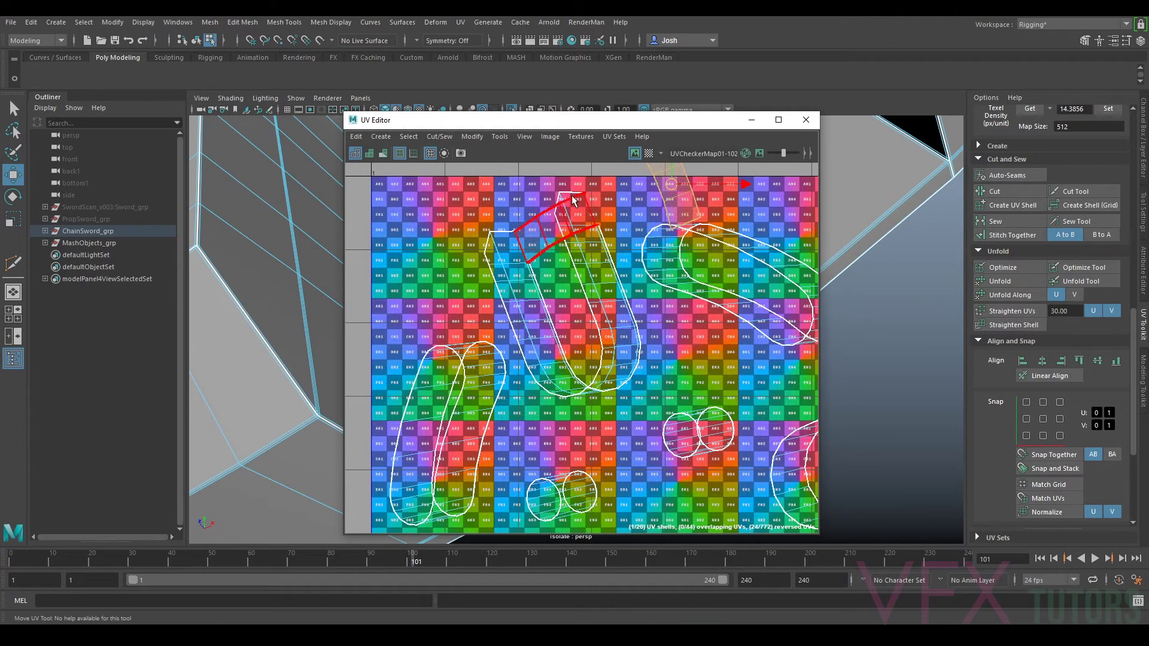
{"action": "left_click", "coordinate": [536, 232]}
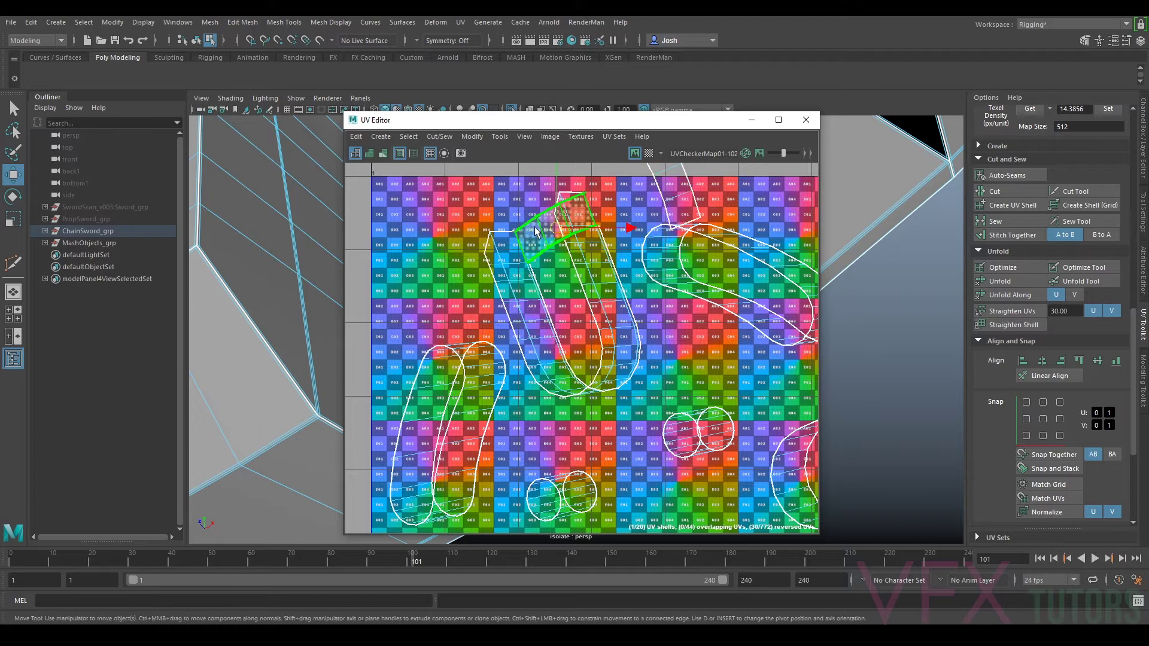
{"action": "left_click_drag", "start_coordinate": [557, 229], "coordinate": [757, 183]}
Step: Select both small separated shells together and move them out of the 0–1 tile, next to the disc face and rim strips
{"action": "middle_click_drag", "start_coordinate": [756, 204], "coordinate": [695, 278], "text": "alt"}
{"action": "scroll", "coordinate": [695, 279], "scroll_direction": "up", "scroll_amount": 5}
{"action": "scroll", "coordinate": [535, 263], "scroll_direction": "down", "scroll_amount": 5}
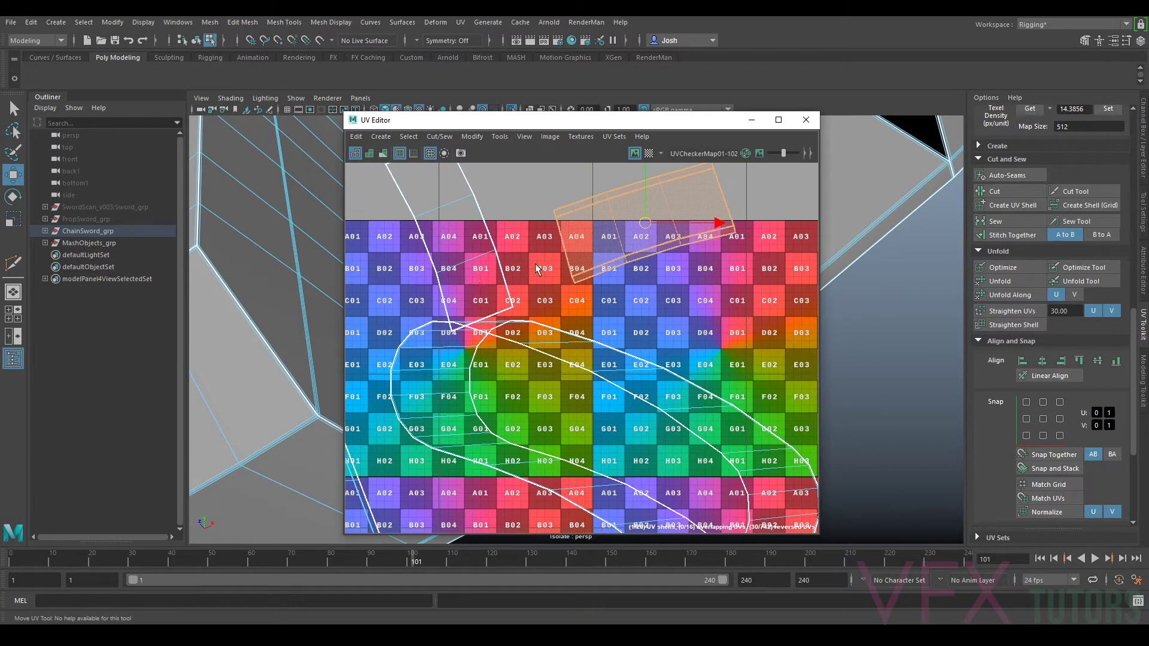
{"action": "left_click", "coordinate": [477, 269]}
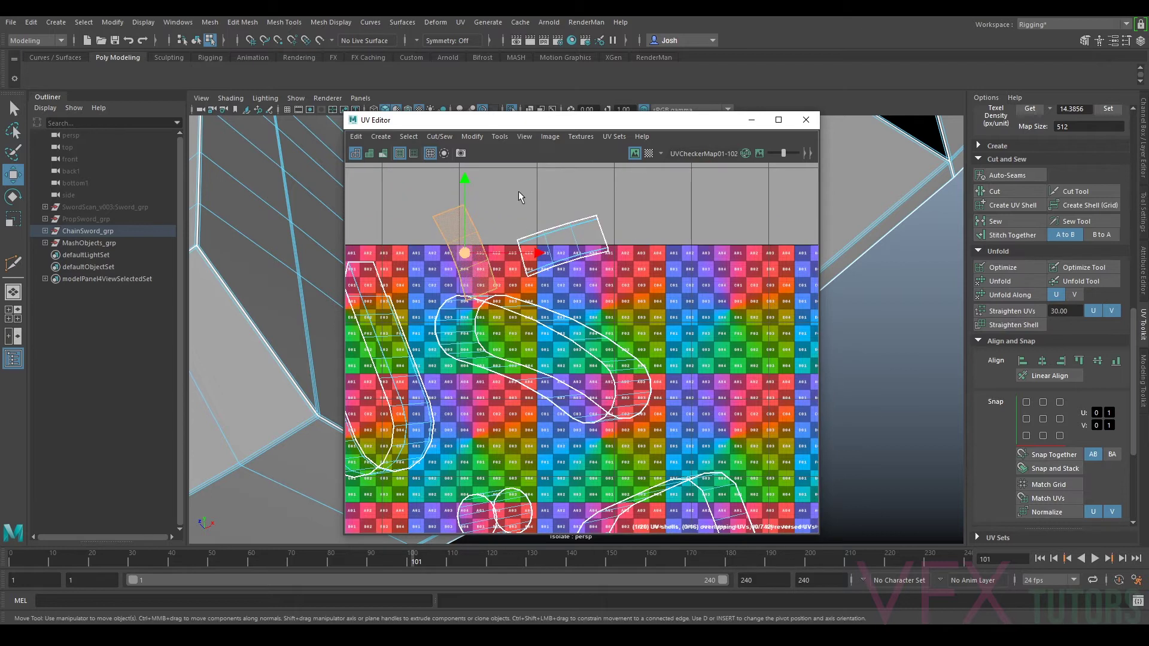
{"action": "middle_click_drag", "start_coordinate": [518, 191], "coordinate": [589, 128]}
{"action": "scroll", "coordinate": [534, 261], "scroll_direction": "down", "scroll_amount": 5}
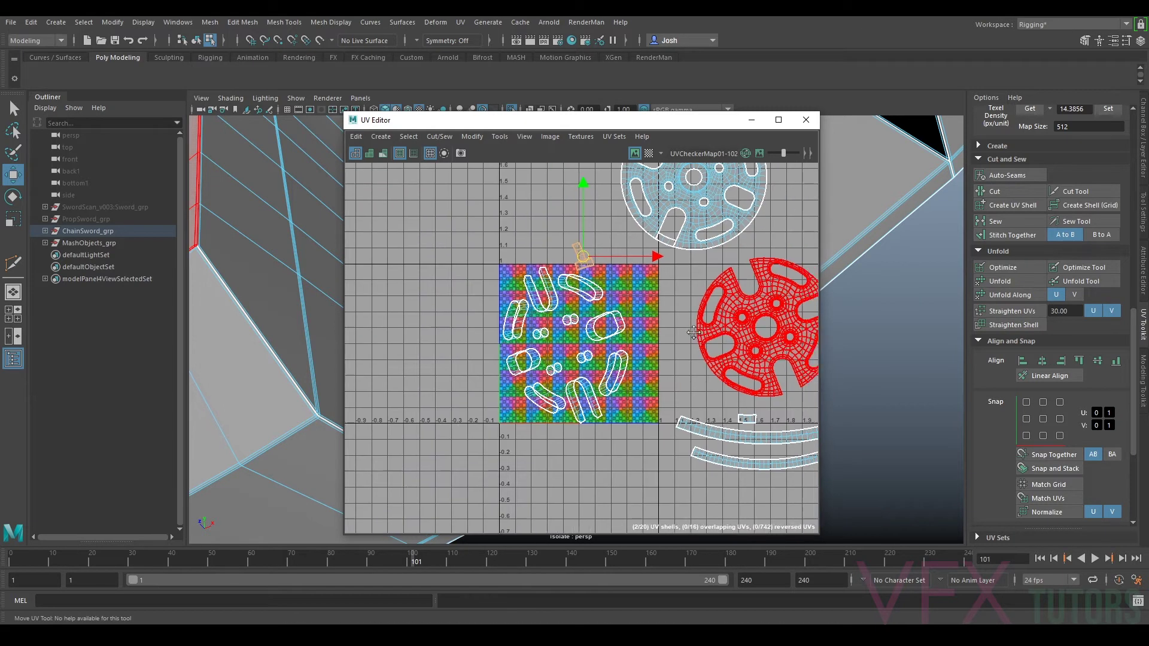
{"action": "scroll", "coordinate": [623, 287], "scroll_direction": "down", "scroll_amount": 2}
{"action": "left_click", "coordinate": [714, 379]}
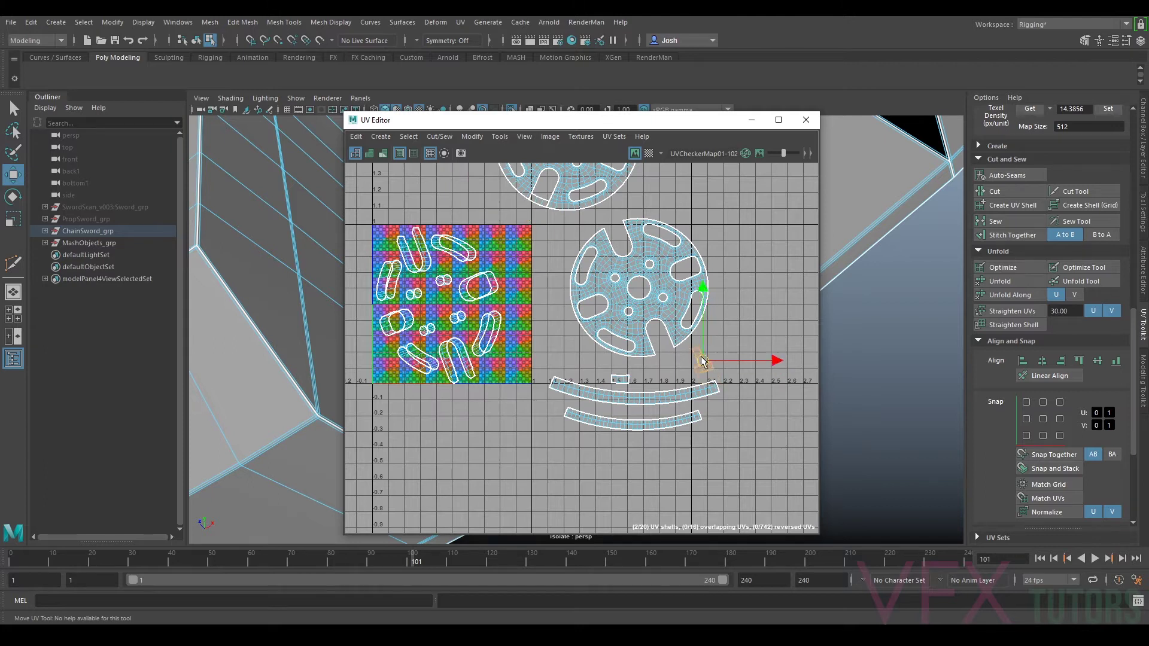
Step: Examine the short rim strip below the disc face up close and try shifting its middle face
{"action": "scroll", "coordinate": [666, 376], "scroll_direction": "up", "scroll_amount": 6}
{"action": "left_click", "coordinate": [638, 453]}
{"action": "scroll", "coordinate": [595, 401], "scroll_direction": "up", "scroll_amount": 5}
{"action": "right_click_drag", "start_coordinate": [592, 397], "coordinate": [578, 394]}
{"action": "scroll", "coordinate": [575, 374], "scroll_direction": "down", "scroll_amount": 3}
{"action": "left_click", "coordinate": [558, 343]}
{"action": "left_click", "coordinate": [559, 365]}
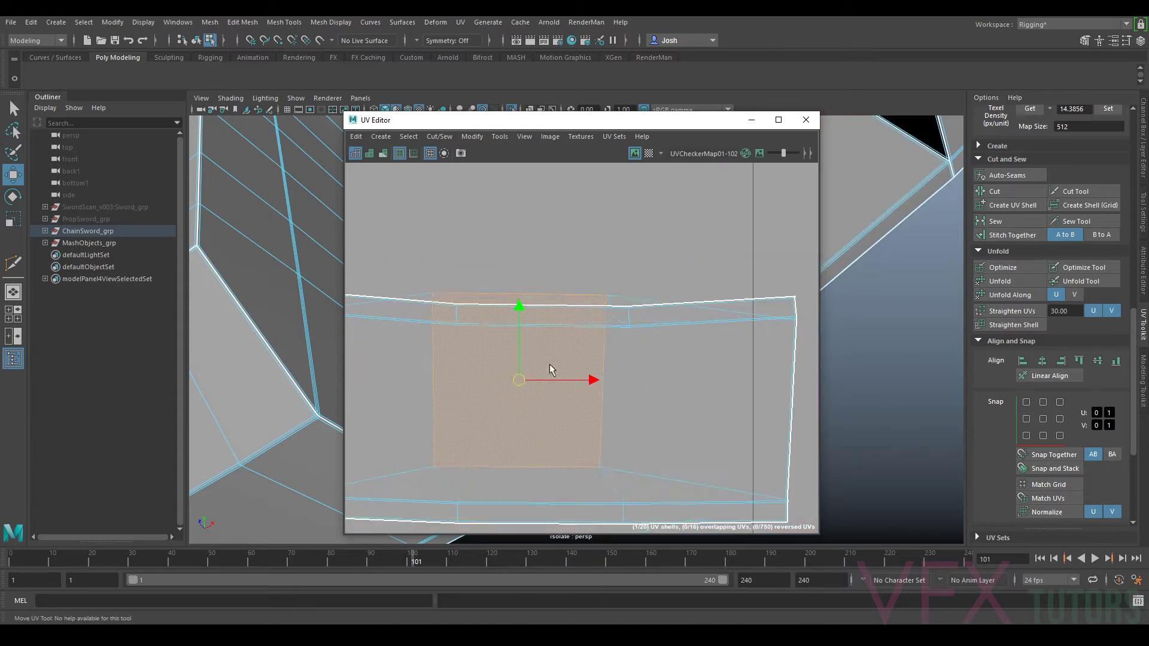
{"action": "middle_click_drag", "start_coordinate": [573, 291], "coordinate": [586, 431], "text": "alt"}
{"action": "scroll", "coordinate": [605, 395], "scroll_direction": "down", "scroll_amount": 6}
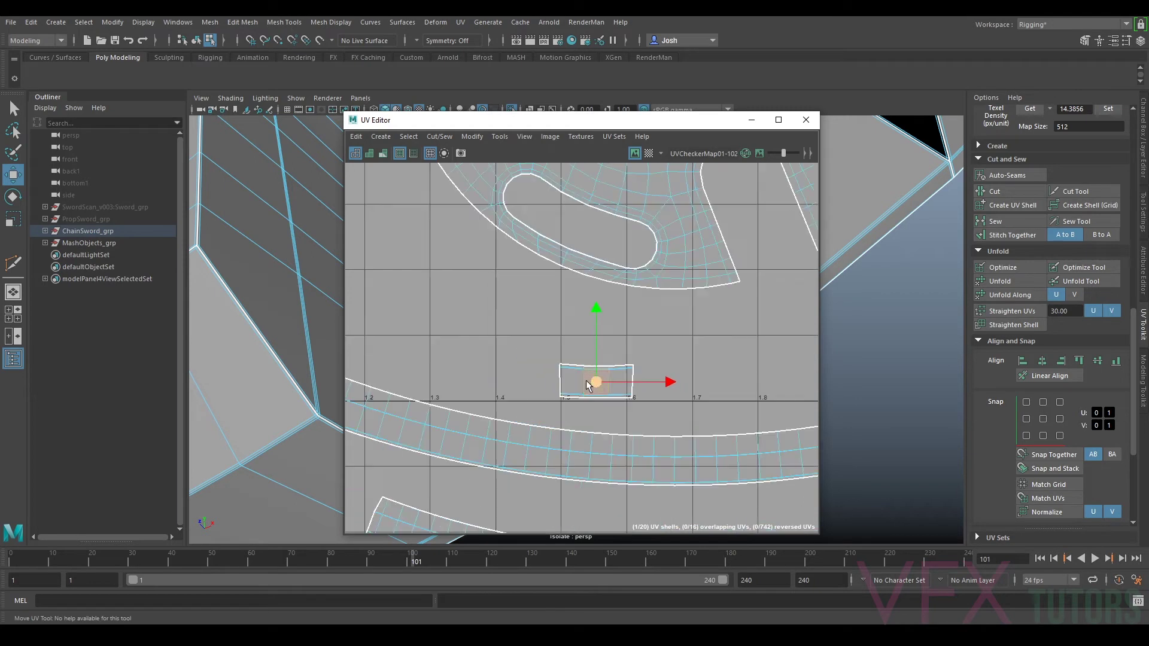
{"action": "scroll", "coordinate": [618, 383], "scroll_direction": "down", "scroll_amount": 3}
Step: Select one cross edge on each hole and slot wall shell in the 0–1 tile and cut the shells open there
{"action": "middle_click_drag", "start_coordinate": [619, 383], "coordinate": [769, 391], "text": "alt"}
{"action": "scroll", "coordinate": [691, 293], "scroll_direction": "up", "scroll_amount": 6}
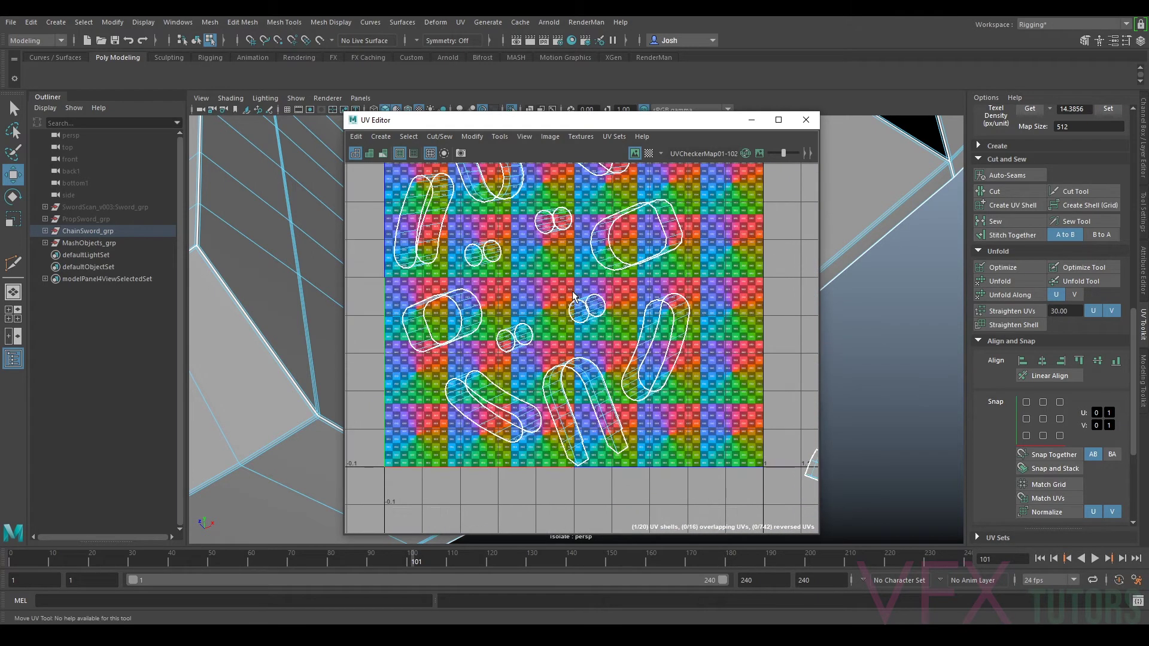
{"action": "middle_click_drag", "start_coordinate": [607, 268], "coordinate": [638, 358], "text": "alt"}
{"action": "right_click", "coordinate": [641, 269]}
{"action": "scroll", "coordinate": [660, 285], "scroll_direction": "up", "scroll_amount": 3}
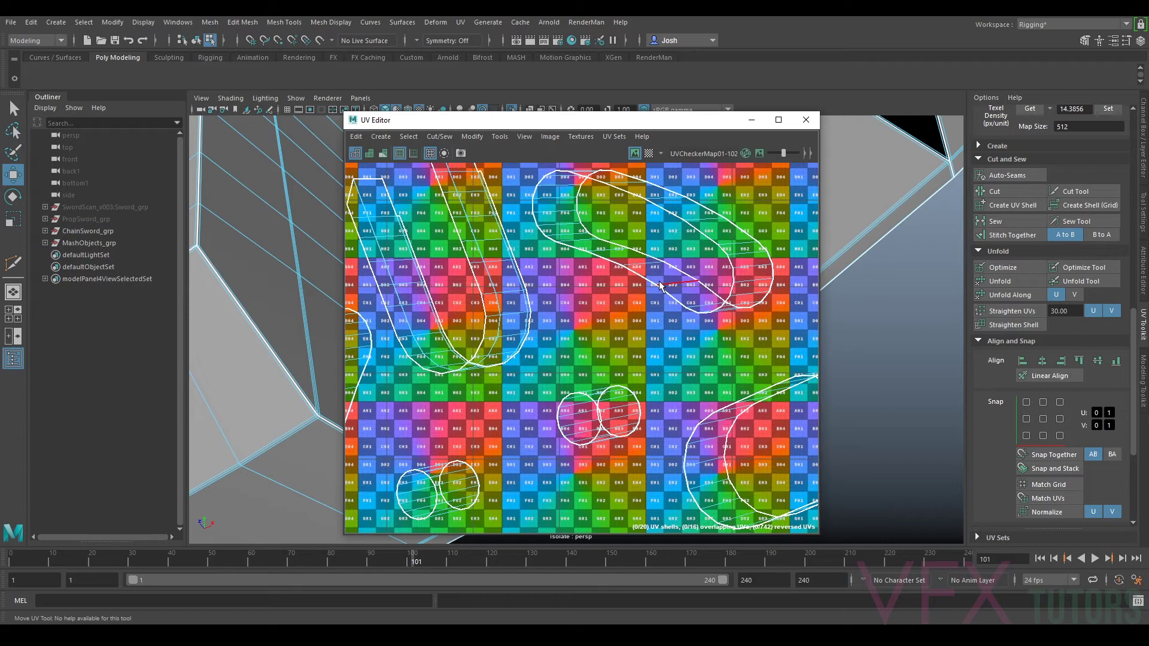
{"action": "scroll", "coordinate": [643, 269], "scroll_direction": "down", "scroll_amount": 3}
{"action": "scroll", "coordinate": [519, 269], "scroll_direction": "up", "scroll_amount": 3}
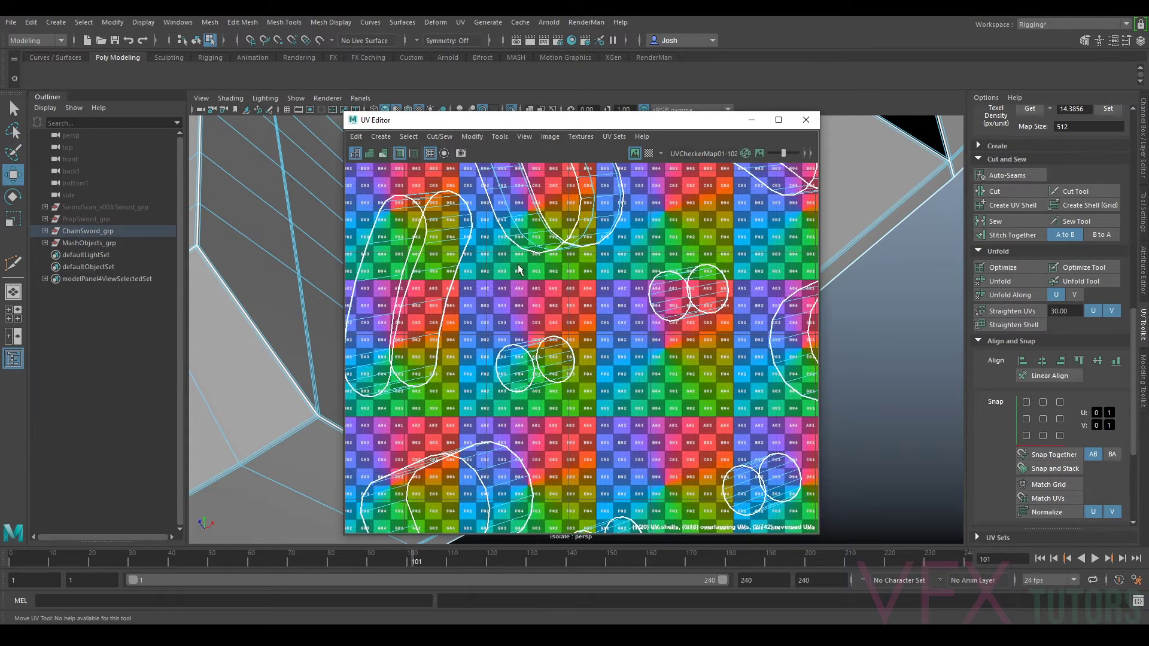
{"action": "middle_click_drag", "start_coordinate": [375, 281], "coordinate": [636, 302], "text": "alt"}
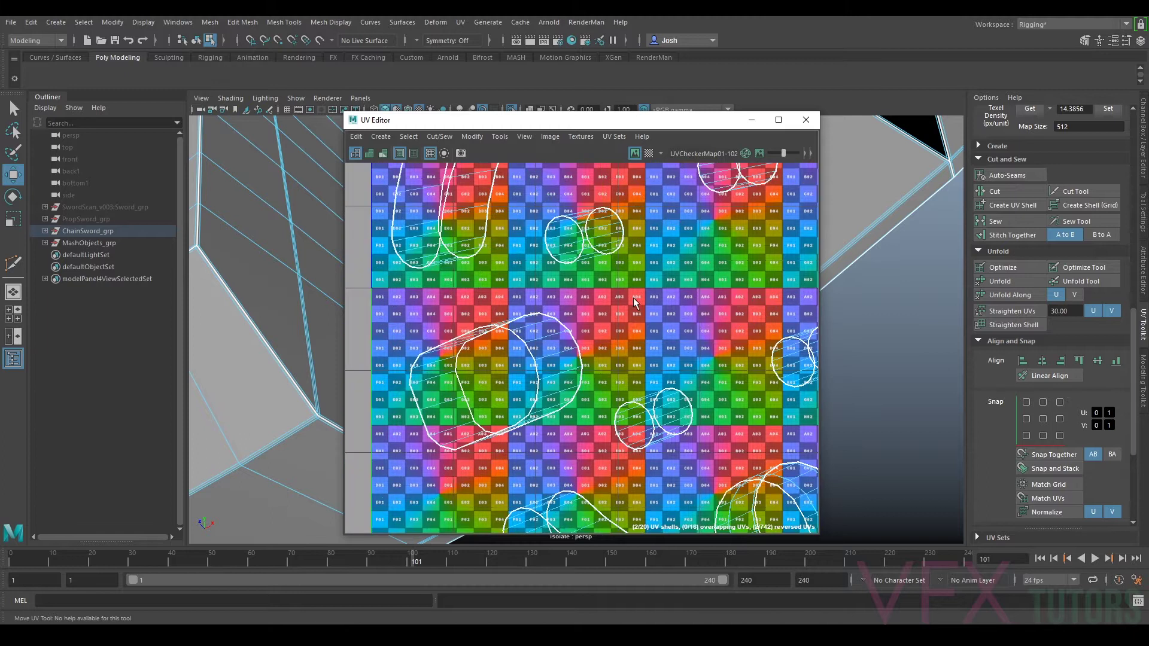
{"action": "scroll", "coordinate": [599, 389], "scroll_direction": "down", "scroll_amount": 2}
{"action": "left_click_drag", "start_coordinate": [611, 458], "coordinate": [607, 380]}
{"action": "left_click", "coordinate": [585, 386], "text": "shift"}
{"action": "key", "text": "w"}
{"action": "scroll", "coordinate": [658, 335], "scroll_direction": "up", "scroll_amount": 3}
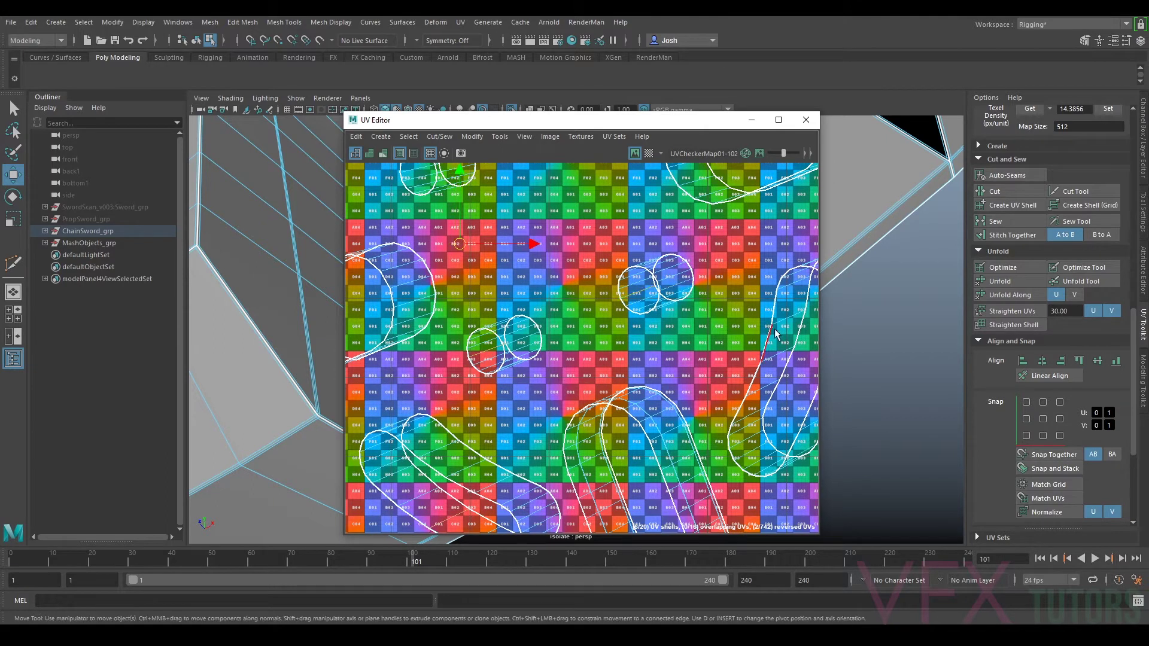
{"action": "middle_click_drag", "start_coordinate": [775, 334], "coordinate": [712, 201], "text": "alt"}
{"action": "left_click_drag", "start_coordinate": [714, 201], "coordinate": [736, 196]}
{"action": "middle_click_drag", "start_coordinate": [482, 198], "coordinate": [607, 326], "text": "alt"}
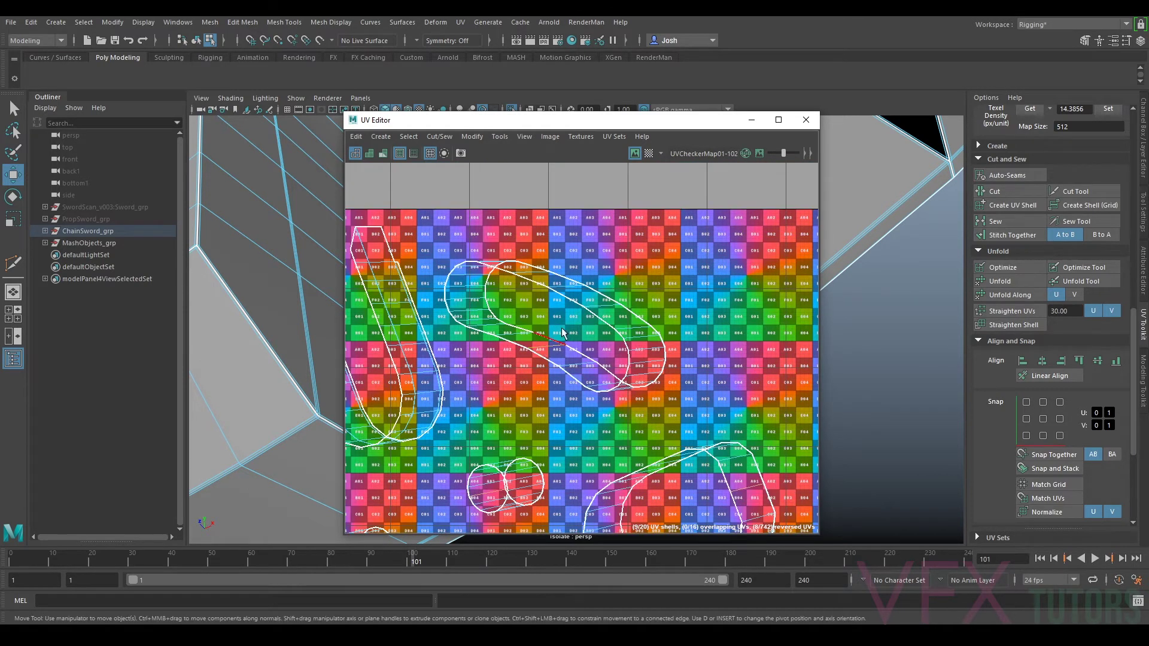
{"action": "left_click", "coordinate": [993, 191]}
Step: Select all the hole and slot wall shells in the 0–1 tile and unfold them
{"action": "scroll", "coordinate": [598, 289], "scroll_direction": "down", "scroll_amount": 5}
{"action": "middle_click_drag", "start_coordinate": [593, 371], "coordinate": [561, 321], "text": "alt"}
{"action": "right_click_drag", "start_coordinate": [561, 320], "coordinate": [439, 227]}
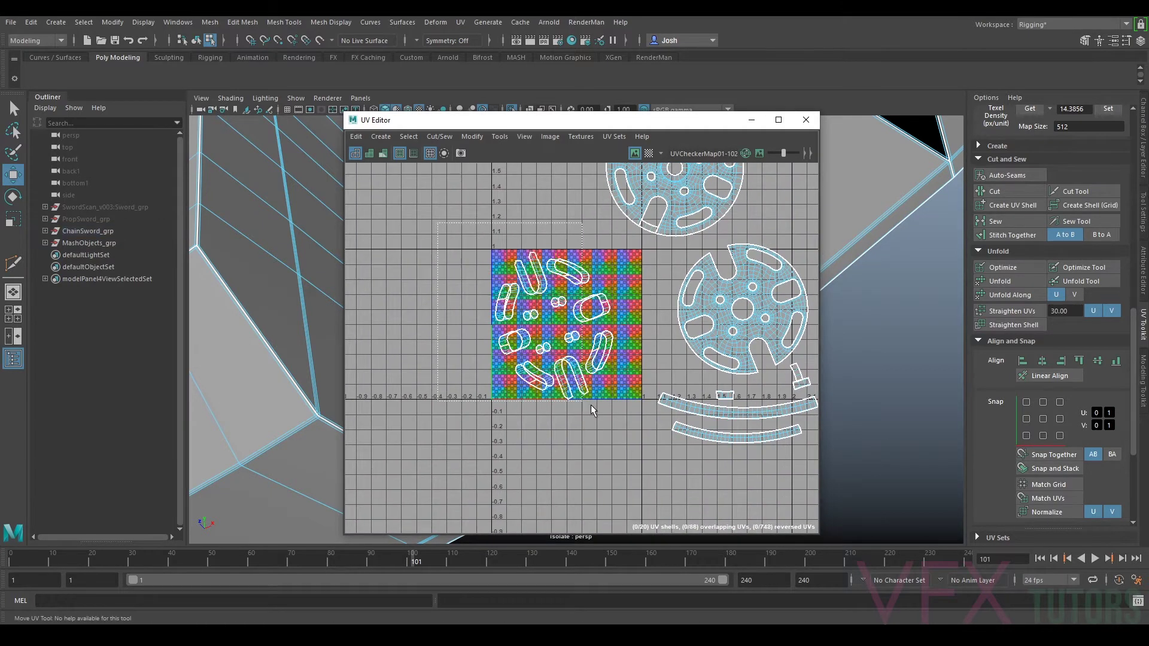
{"action": "left_click_drag", "start_coordinate": [591, 410], "coordinate": [605, 402]}
{"action": "key", "text": "ctrl+x"}
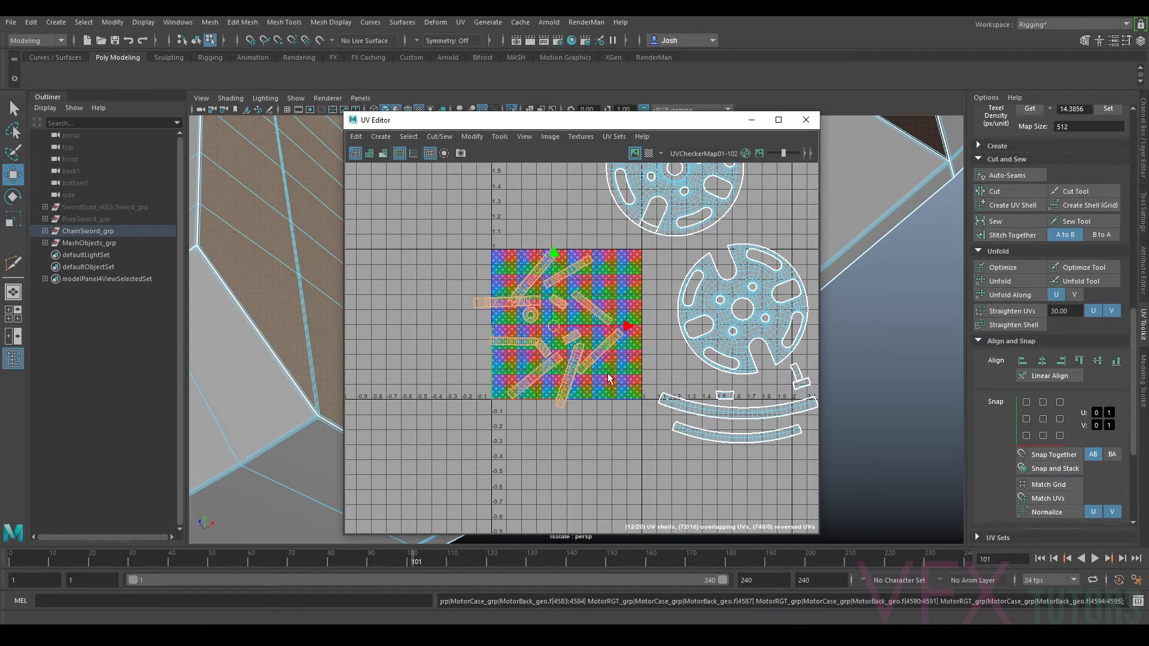
Step: Cut the remaining ring-shaped hole wall shell across one edge and unfold it into a strip
{"action": "scroll", "coordinate": [585, 340], "scroll_direction": "up", "scroll_amount": 8}
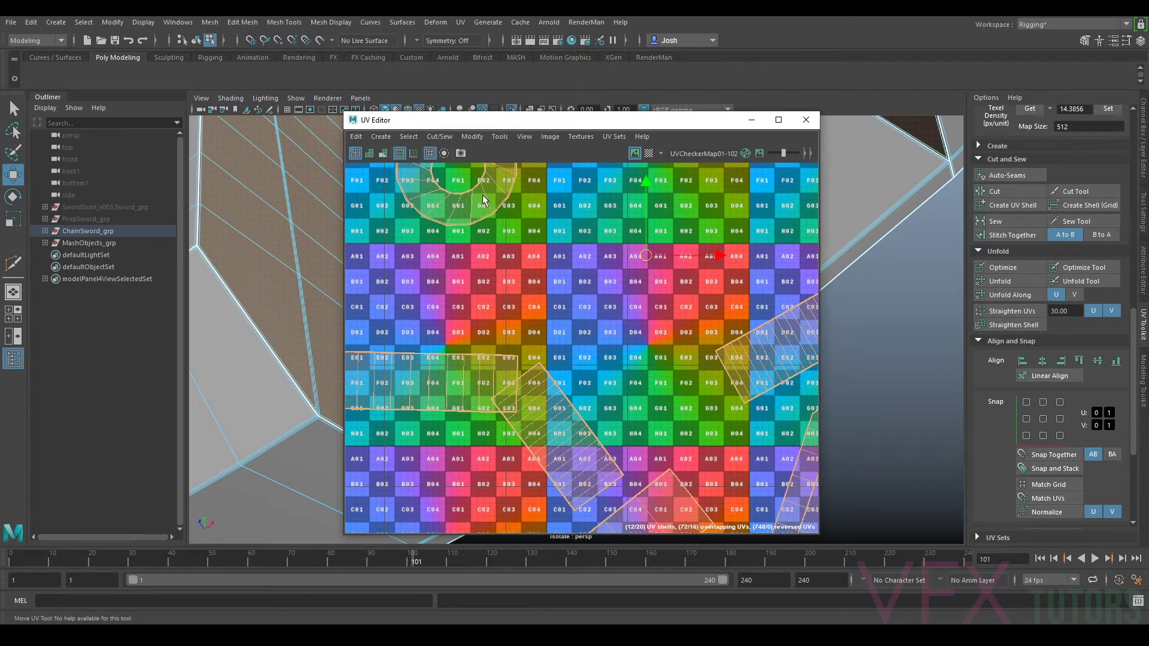
{"action": "right_click_drag", "start_coordinate": [460, 192], "coordinate": [470, 200]}
{"action": "middle_click_drag", "start_coordinate": [495, 218], "coordinate": [587, 322], "text": "alt"}
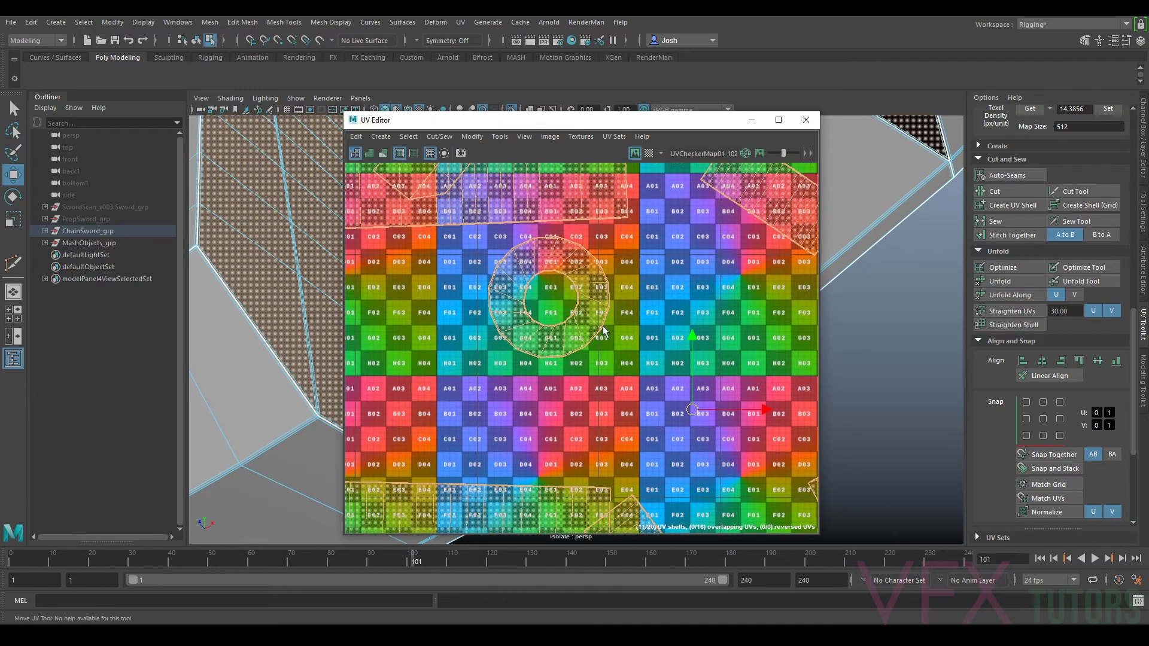
{"action": "right_click_drag", "start_coordinate": [588, 322], "coordinate": [583, 308]}
{"action": "left_click", "coordinate": [584, 308]}
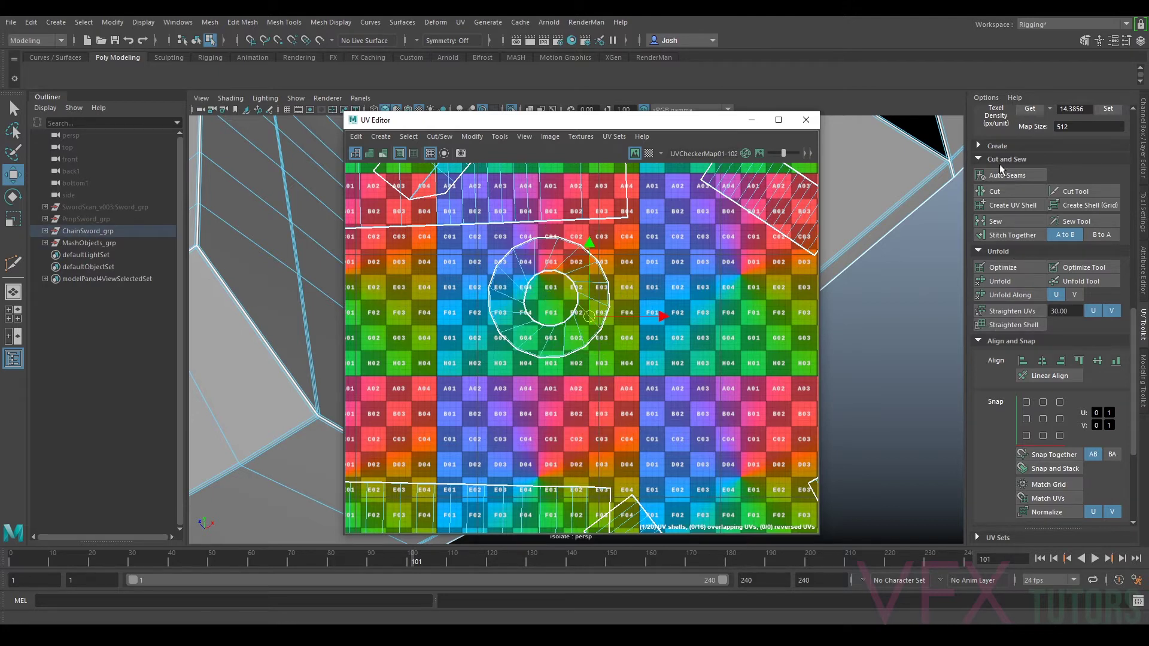
{"action": "left_click", "coordinate": [994, 192]}
{"action": "right_click_drag", "start_coordinate": [572, 317], "coordinate": [535, 337]}
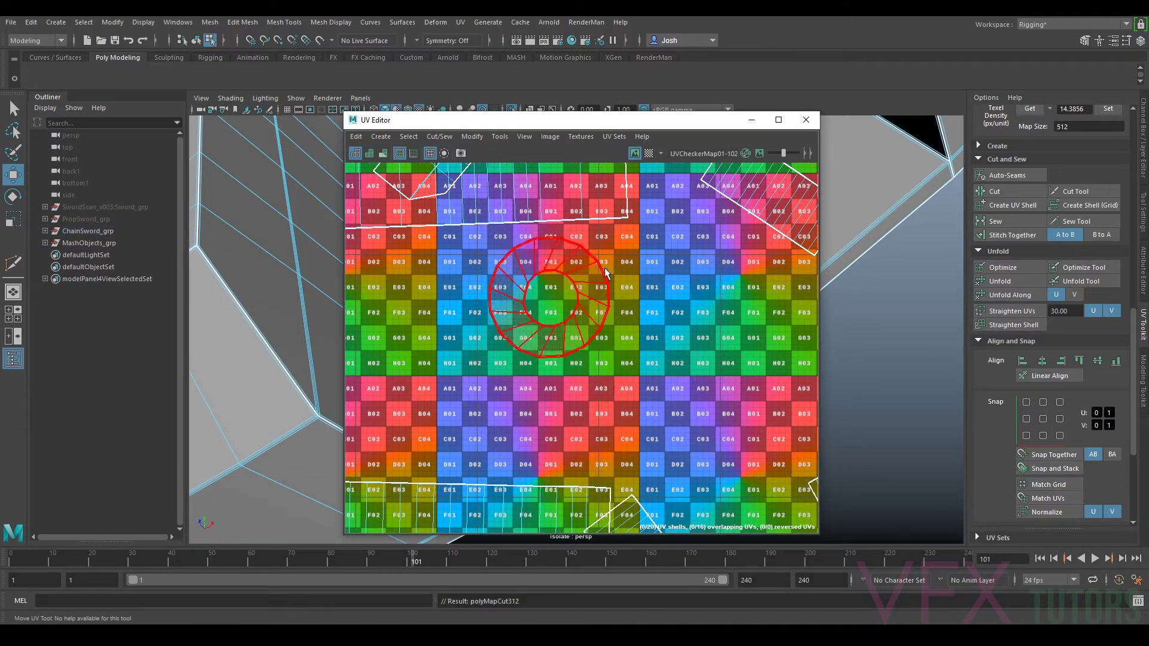
{"action": "key", "text": "e"}
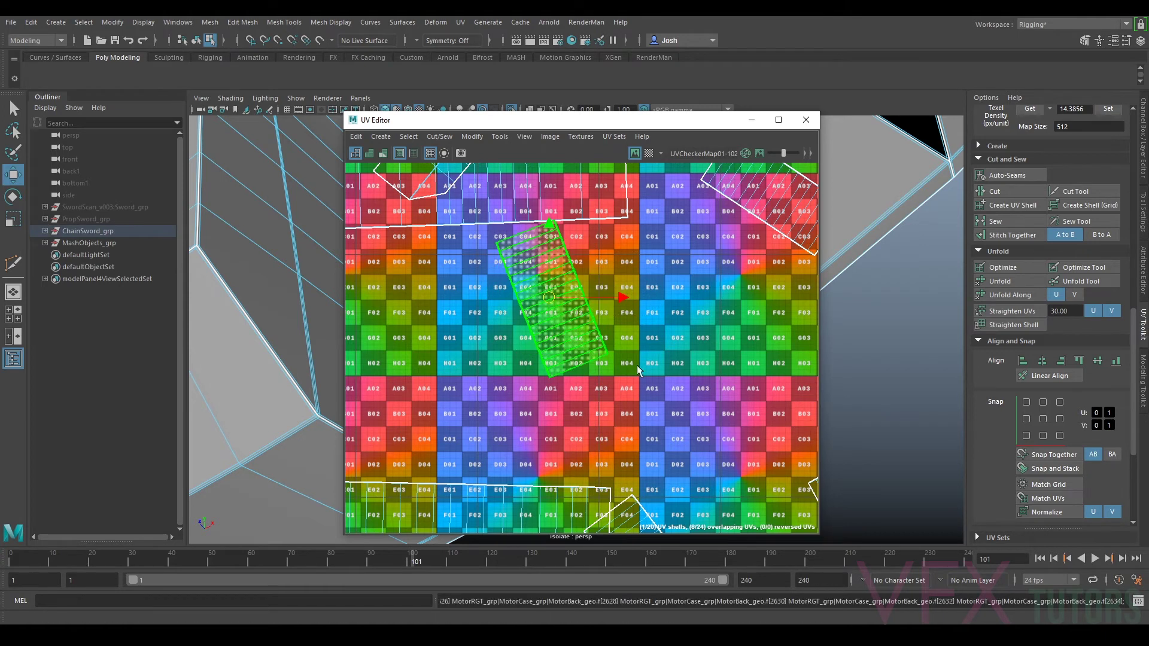
Step: Rotate the newly unfolded hole strip closer to horizontal and apply Orient Shells to all wall strips in the 0–1 tile
{"action": "scroll", "coordinate": [565, 343], "scroll_direction": "down", "scroll_amount": 5}
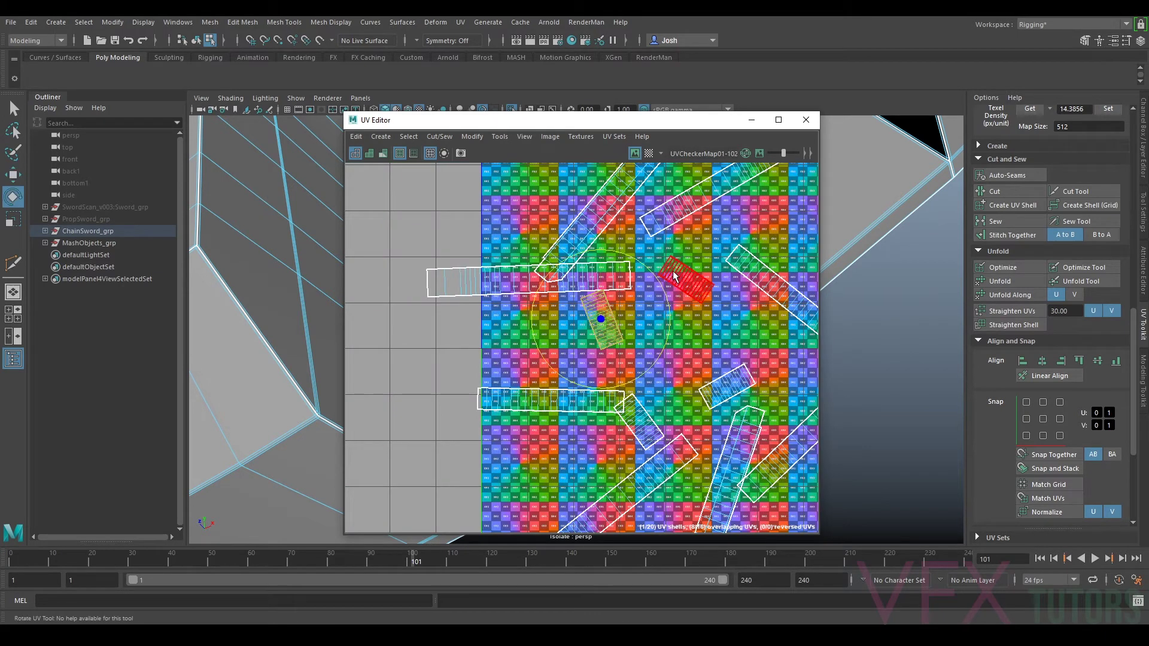
{"action": "left_click", "coordinate": [657, 299]}
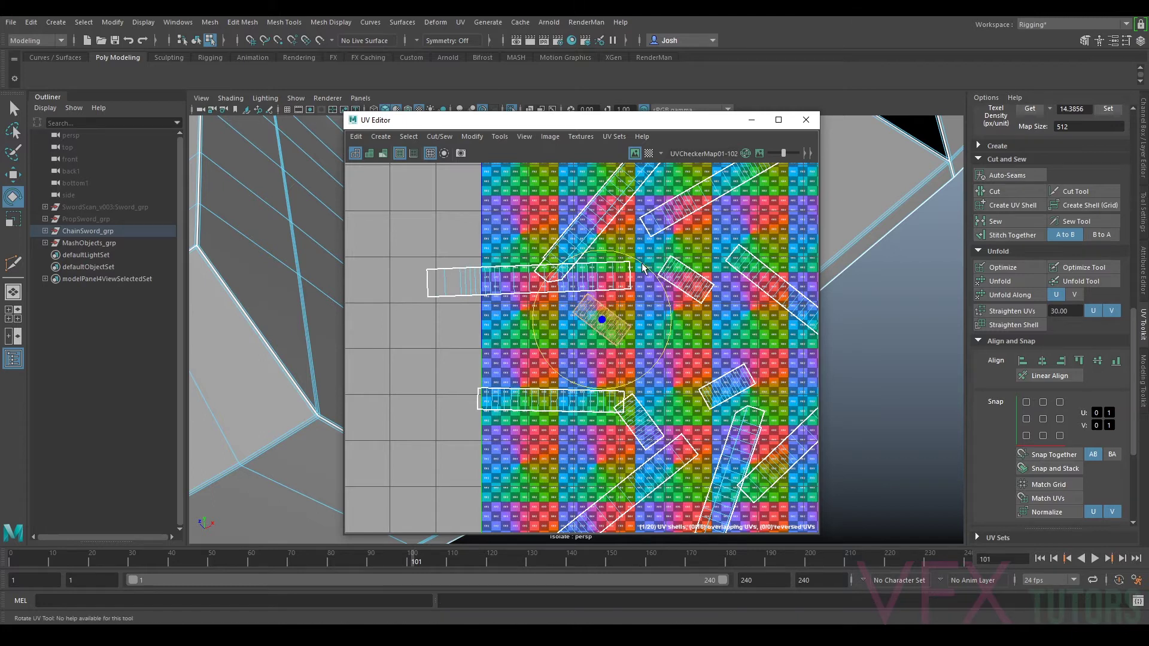
{"action": "scroll", "coordinate": [664, 292], "scroll_direction": "down", "scroll_amount": 3}
{"action": "scroll", "coordinate": [636, 251], "scroll_direction": "up", "scroll_amount": 3}
{"action": "scroll", "coordinate": [636, 251], "scroll_direction": "down", "scroll_amount": 3}
{"action": "left_click_drag", "start_coordinate": [435, 208], "coordinate": [720, 416]}
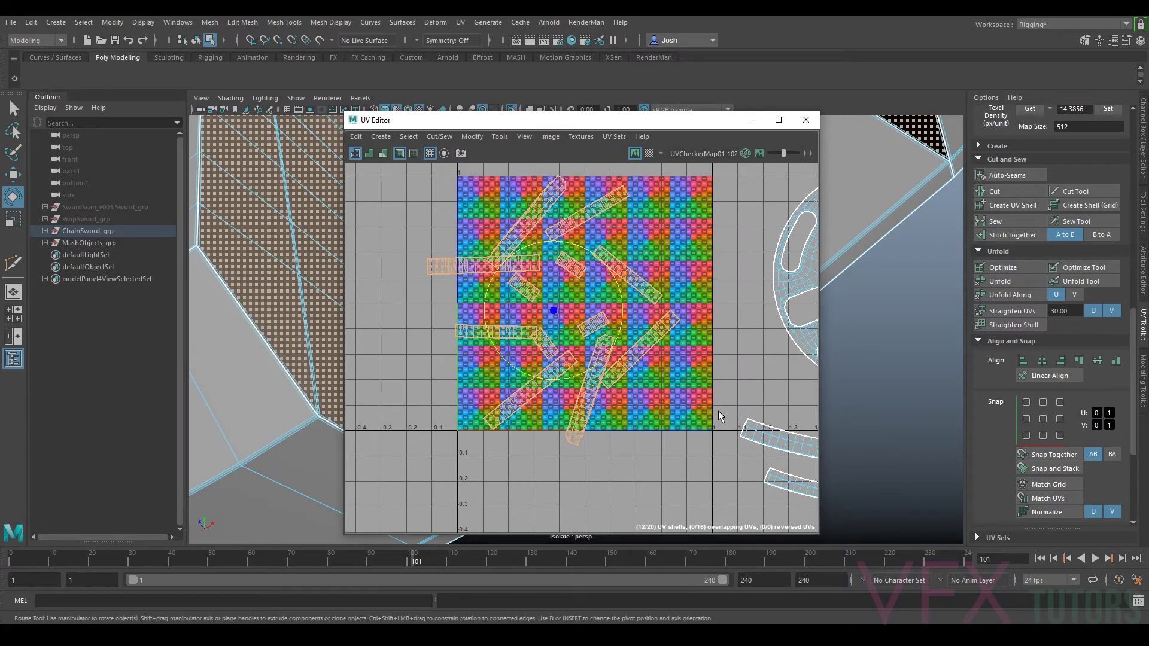
{"action": "scroll", "coordinate": [1020, 204], "scroll_direction": "down", "scroll_amount": 5}
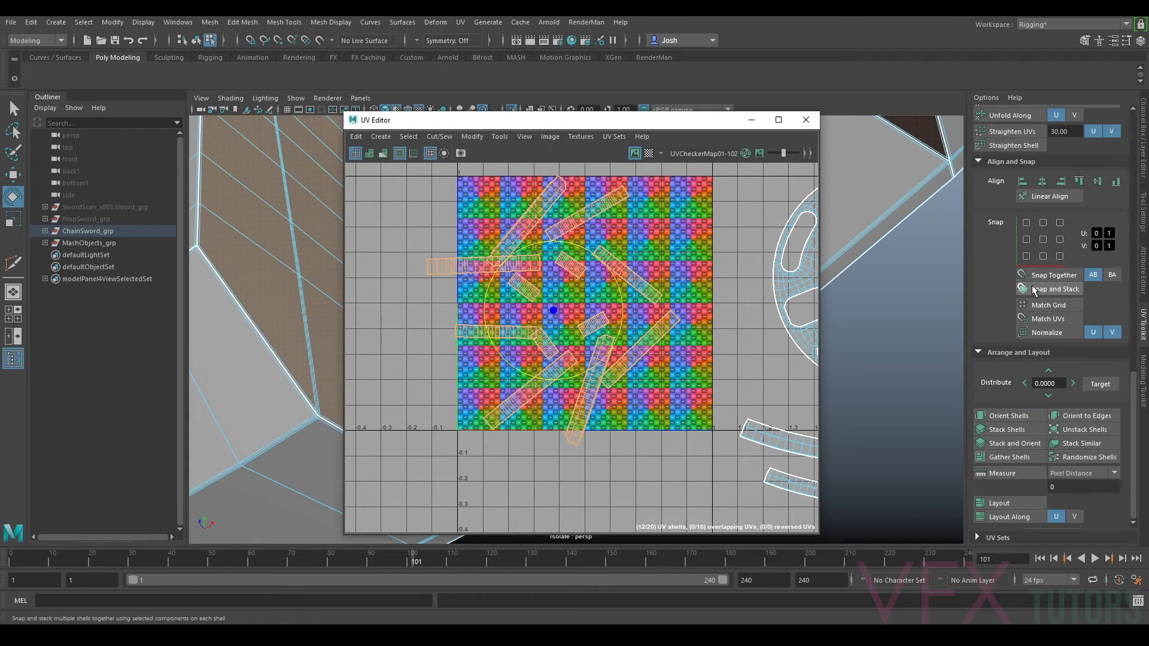
{"action": "left_click", "coordinate": [1011, 415]}
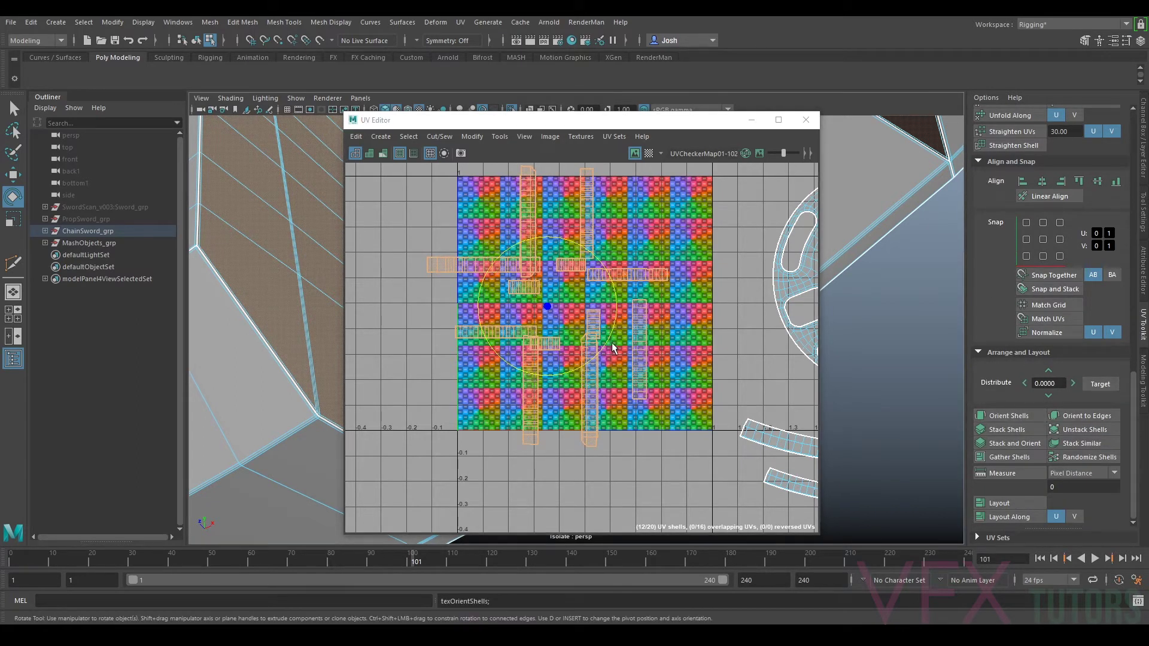
Step: Rotate the two upright wall strips near the tile's upper edge to horizontal and shift them slightly upward
{"action": "left_click_drag", "start_coordinate": [498, 186], "coordinate": [655, 236]}
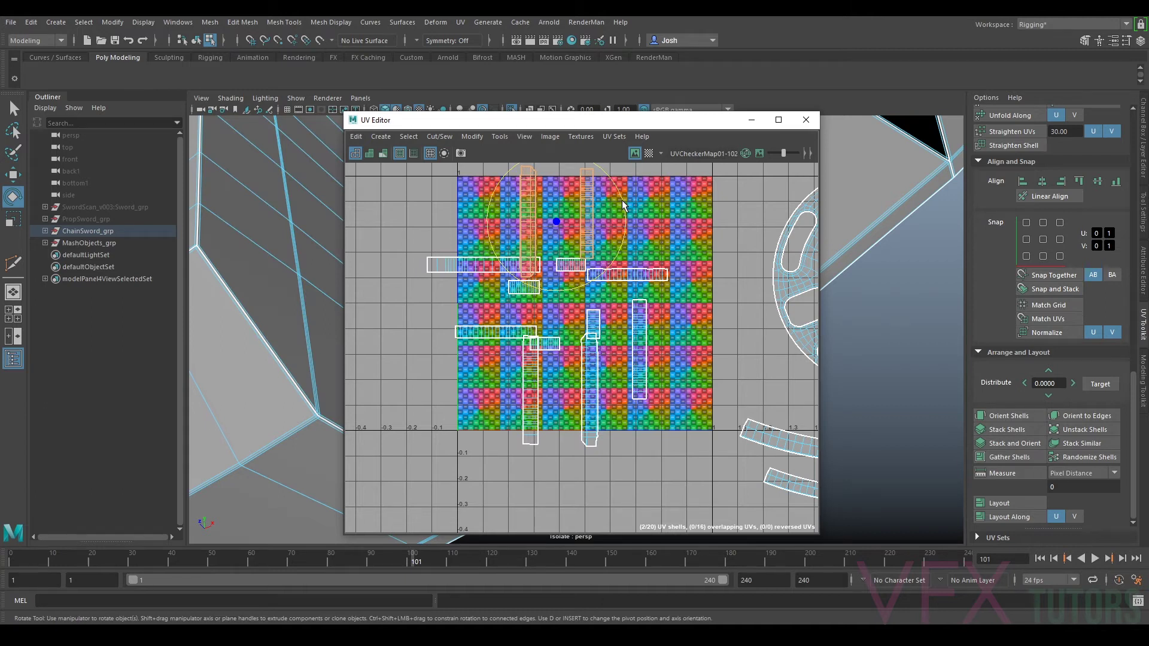
{"action": "left_click_drag", "start_coordinate": [636, 234], "coordinate": [576, 291]}
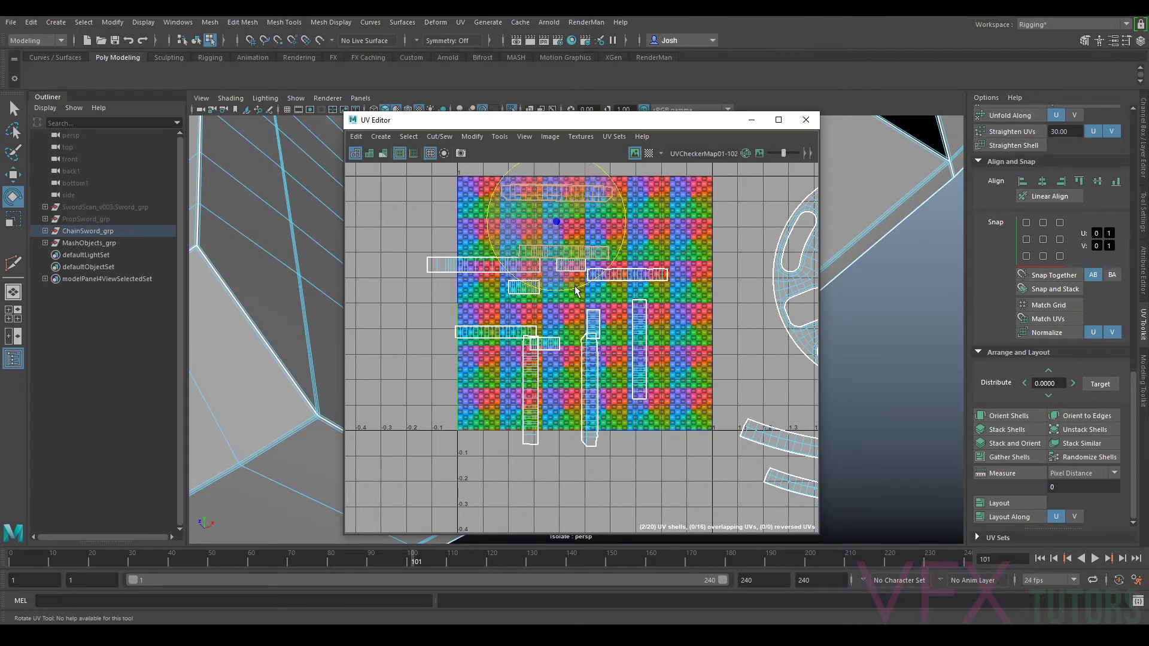
{"action": "key", "text": "w"}
{"action": "left_click_drag", "start_coordinate": [558, 221], "coordinate": [560, 212]}
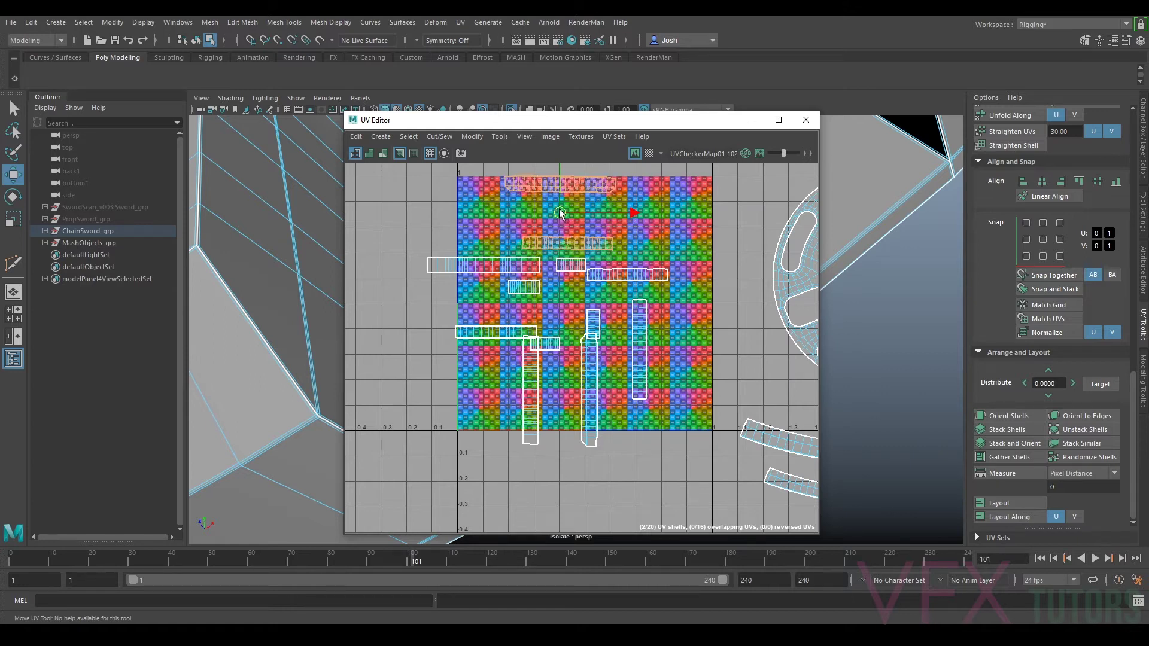
Step: Rotate the three long upright strips in the tile's lower half to horizontal and move them down
{"action": "left_click_drag", "start_coordinate": [670, 388], "coordinate": [609, 434]}
{"action": "key", "text": "e"}
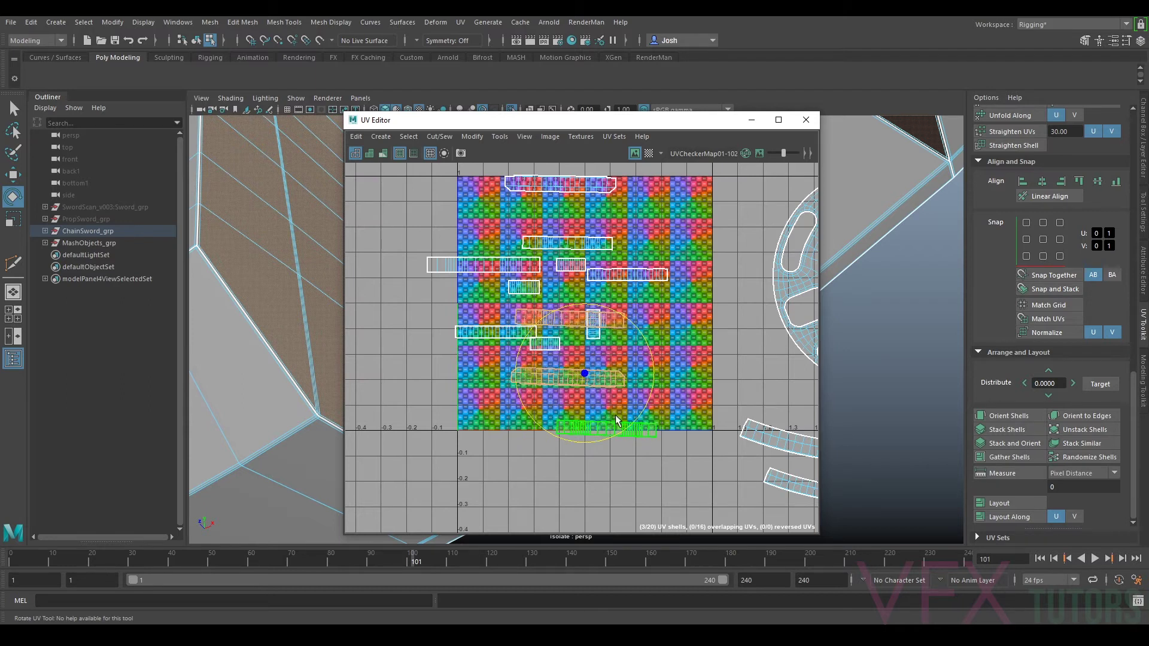
{"action": "key", "text": "w"}
{"action": "left_click_drag", "start_coordinate": [585, 372], "coordinate": [586, 425]}
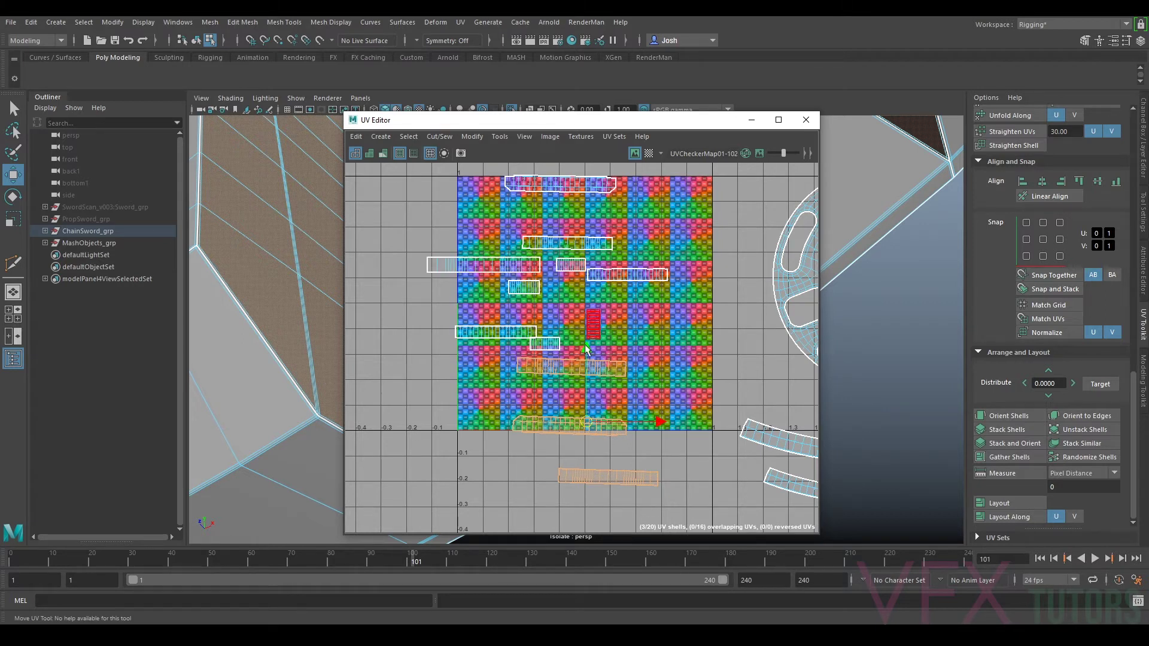
Step: Rotate the last short upright strip to horizontal and apply Orient Shells to all the wall strips again
{"action": "scroll", "coordinate": [551, 328], "scroll_direction": "up", "scroll_amount": 2}
{"action": "left_click", "coordinate": [620, 324]}
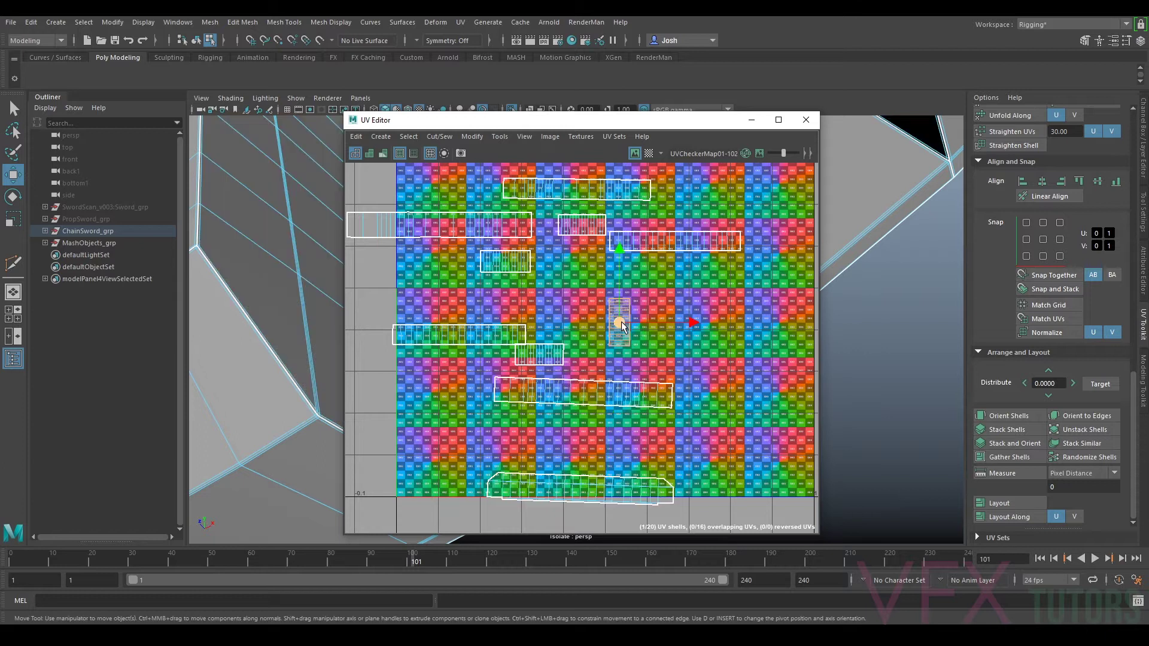
{"action": "key", "text": "e"}
{"action": "left_click_drag", "start_coordinate": [666, 276], "coordinate": [709, 349]}
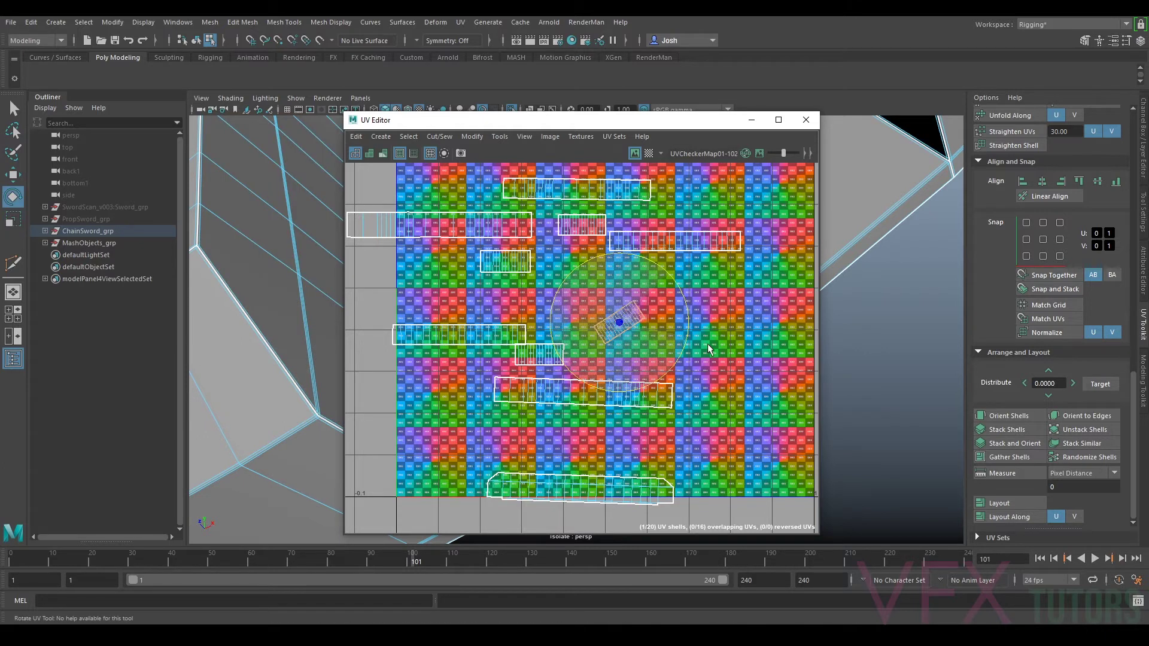
{"action": "scroll", "coordinate": [658, 360], "scroll_direction": "down", "scroll_amount": 3}
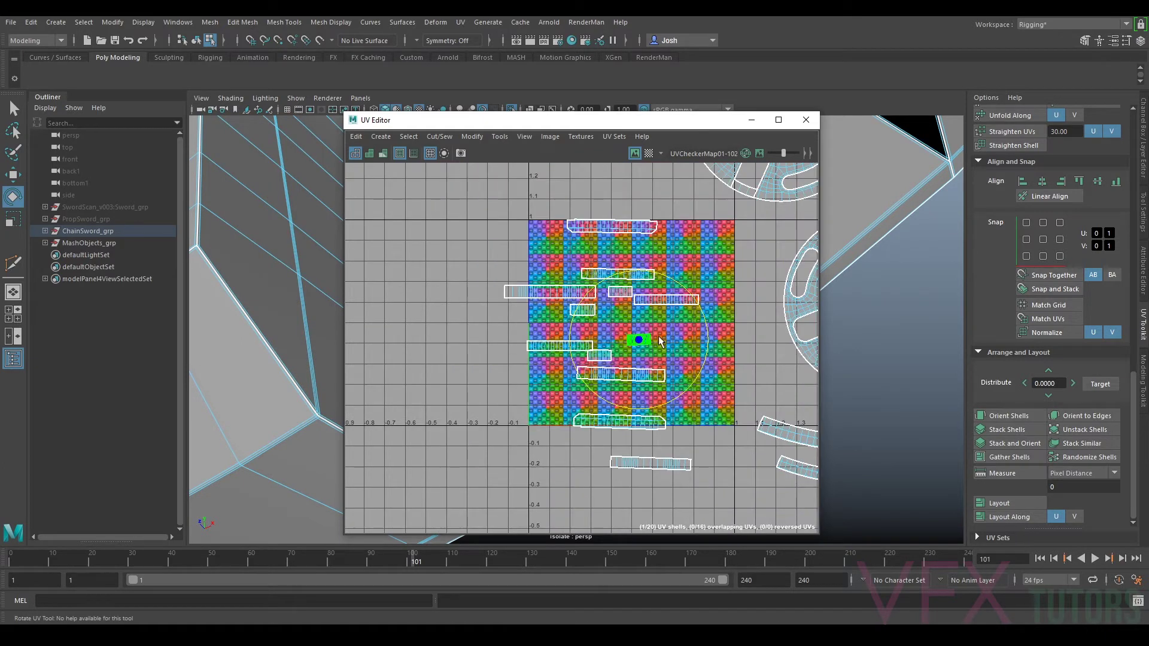
{"action": "left_click_drag", "start_coordinate": [694, 221], "coordinate": [592, 479]}
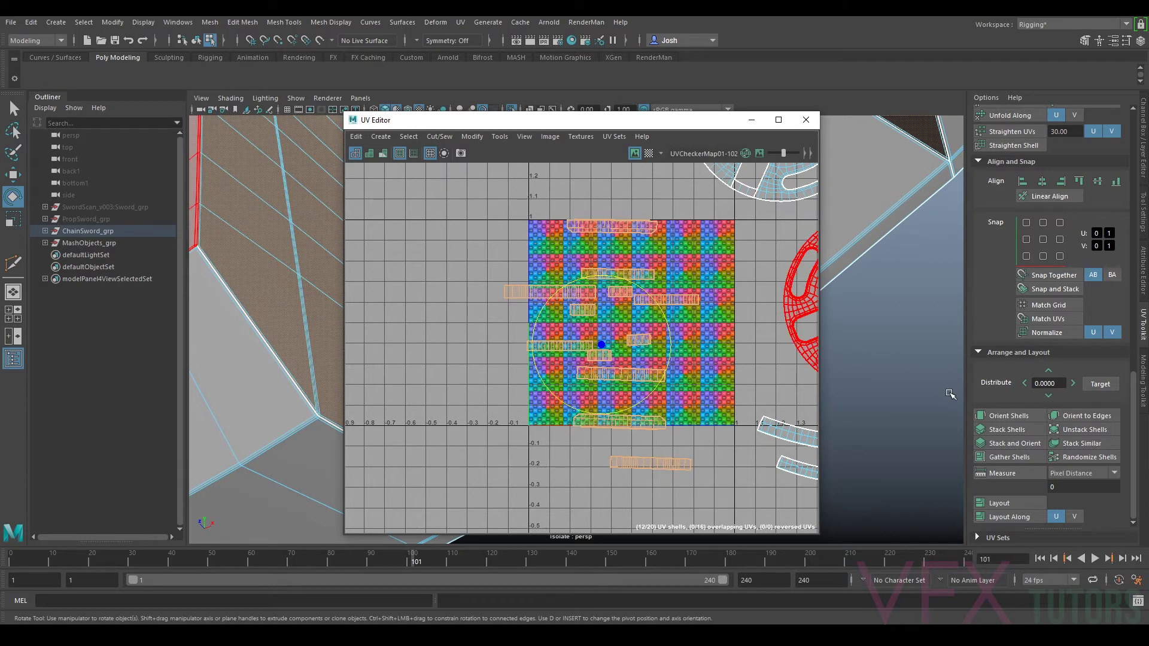
{"action": "left_click", "coordinate": [1025, 412]}
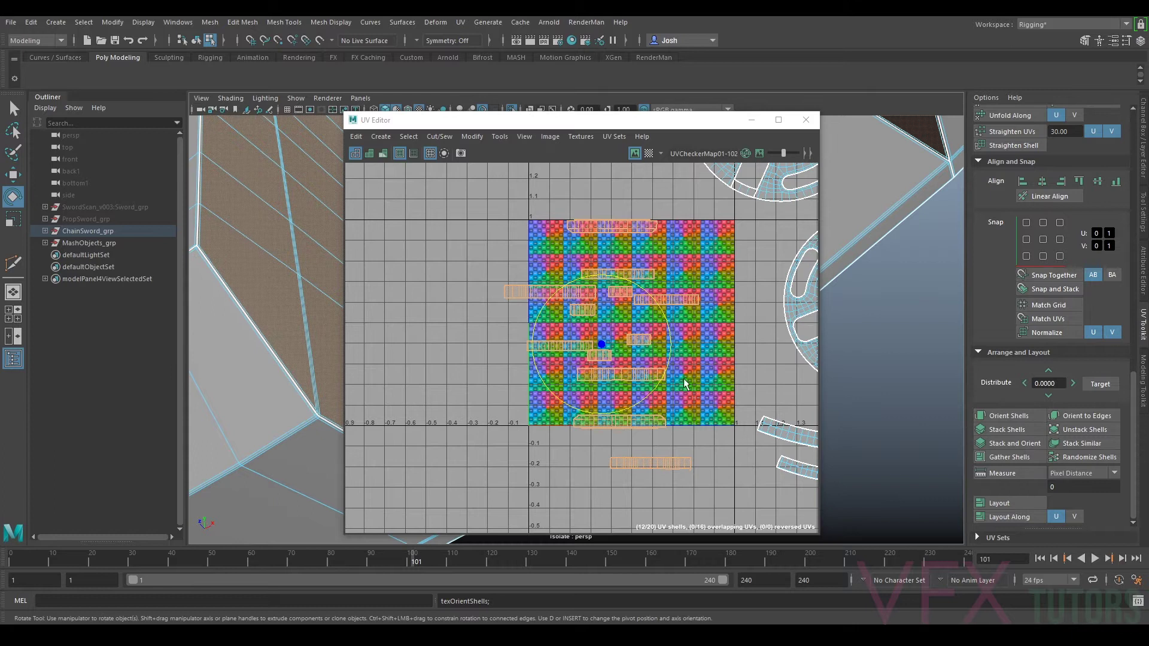
Step: Select the short rim strip below the disc face and examine its faces on the model beside the UV layout
{"action": "right_click_drag", "start_coordinate": [686, 383], "coordinate": [596, 377], "text": "alt"}
{"action": "middle_click_drag", "start_coordinate": [596, 377], "coordinate": [607, 392], "text": "alt"}
{"action": "right_click_drag", "start_coordinate": [607, 392], "coordinate": [692, 433], "text": "alt"}
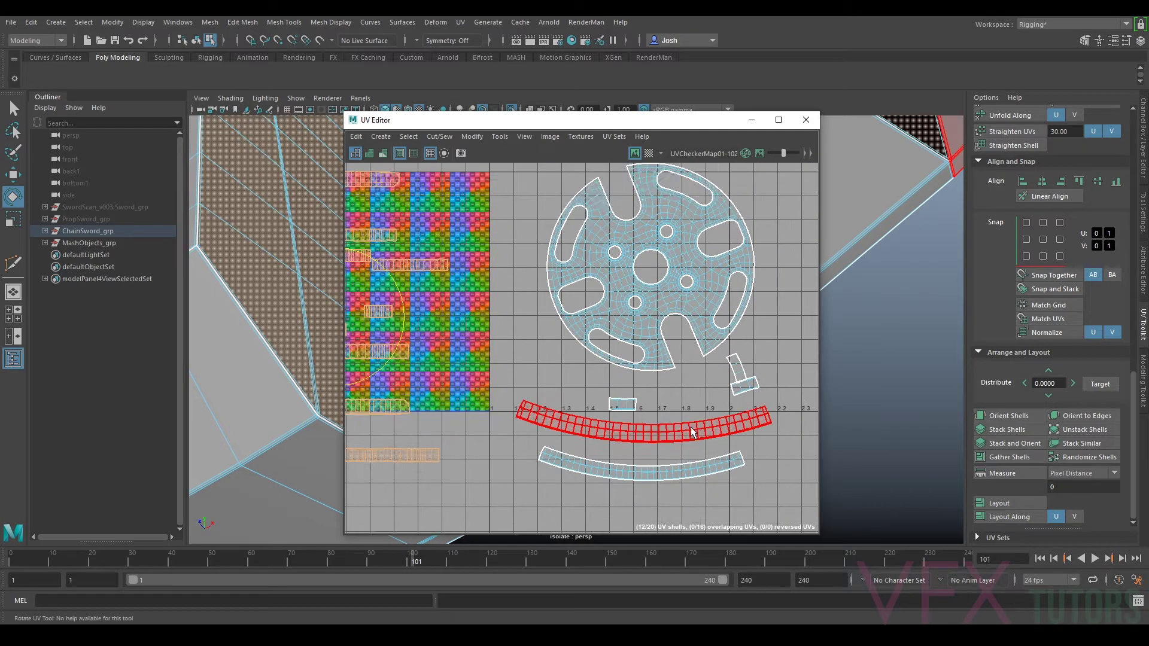
{"action": "scroll", "coordinate": [693, 432], "scroll_direction": "up", "scroll_amount": 4}
{"action": "left_click", "coordinate": [543, 355]}
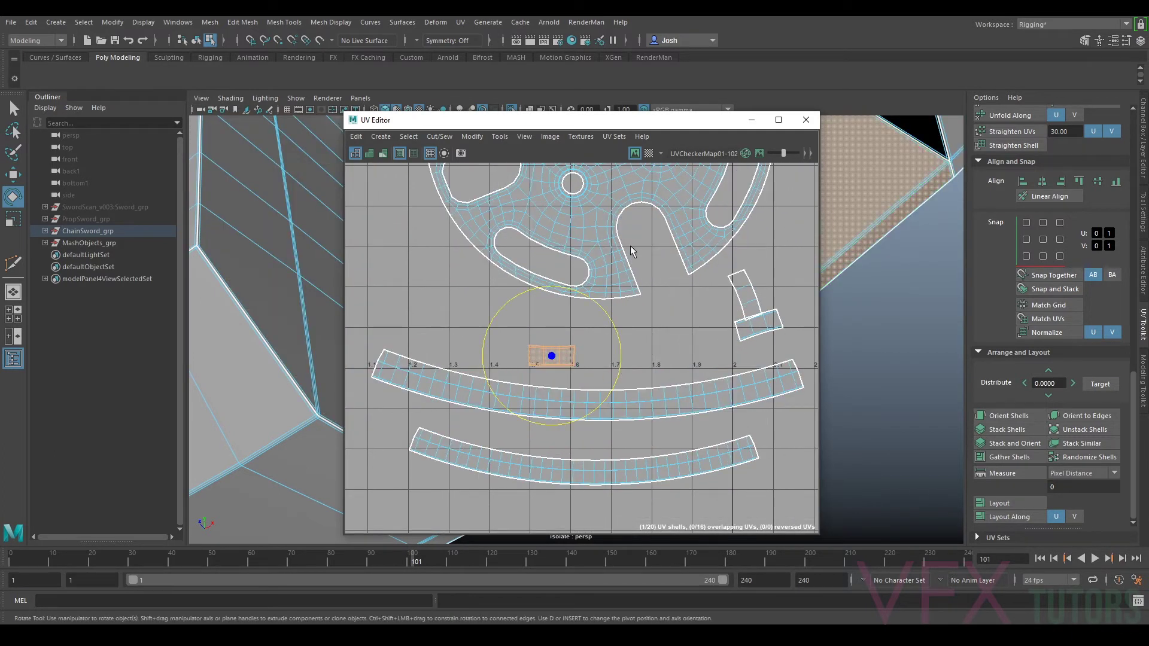
{"action": "left_click_drag", "start_coordinate": [355, 121], "coordinate": [580, 206]}
{"action": "left_click_drag", "start_coordinate": [538, 267], "coordinate": [335, 317], "text": "alt"}
{"action": "scroll", "coordinate": [360, 301], "scroll_direction": "up", "scroll_amount": 4}
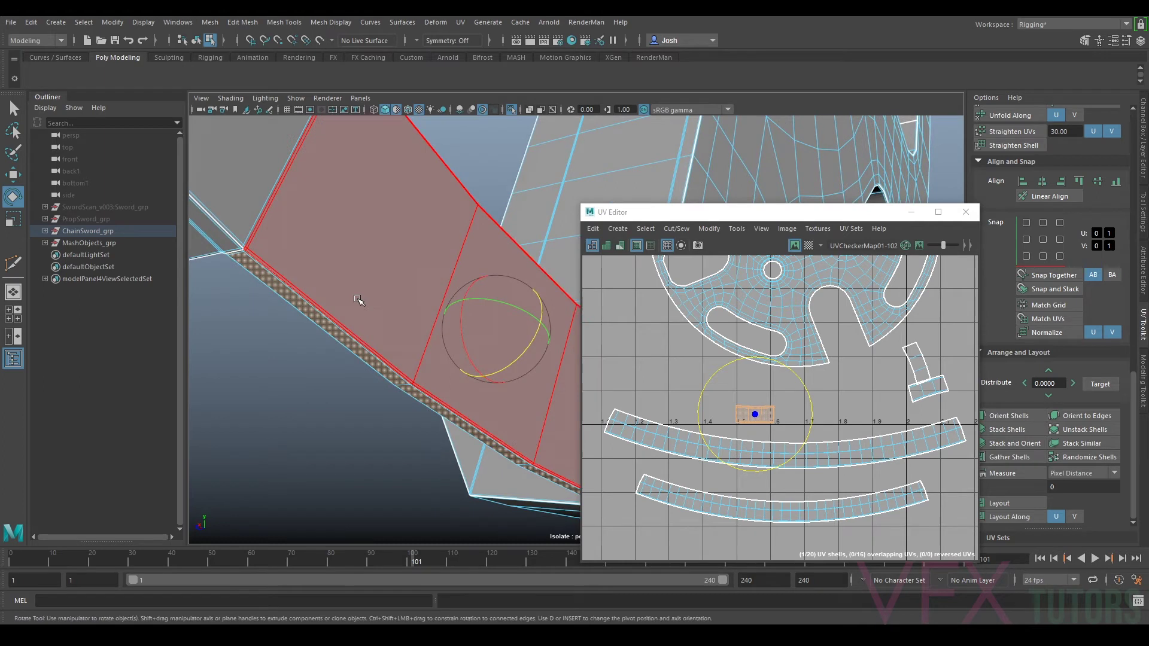
Step: Select the face shell next to the short rim strip on the model and examine where it lies in the UV layout
{"action": "left_click", "coordinate": [383, 302]}
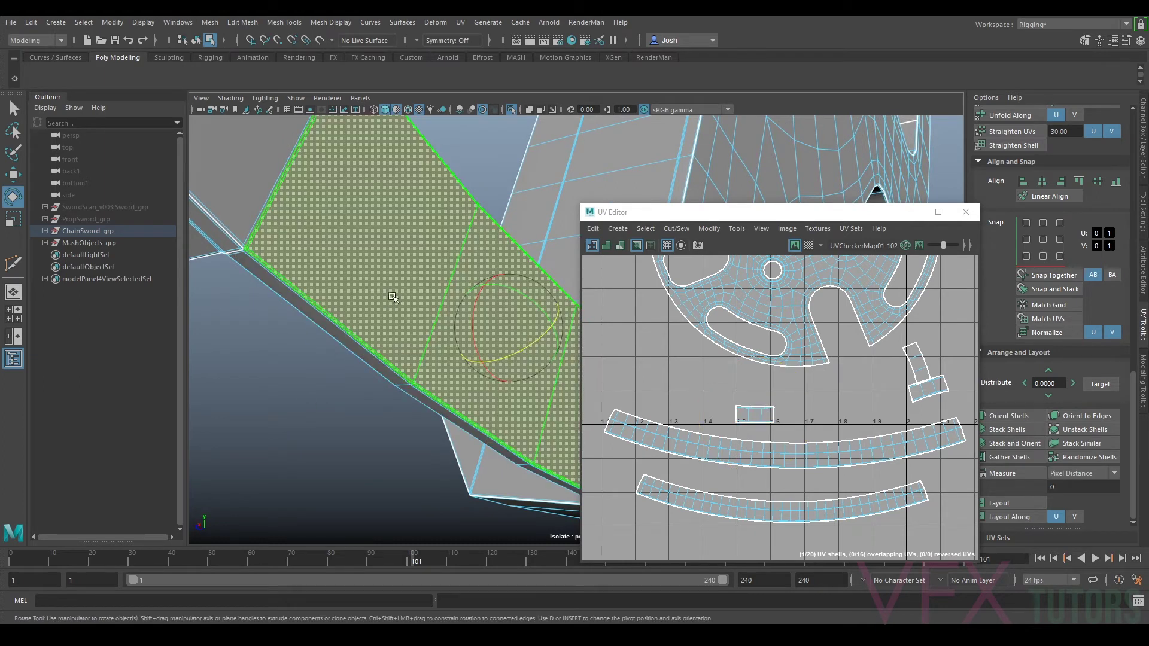
{"action": "scroll", "coordinate": [778, 359], "scroll_direction": "down", "scroll_amount": 4}
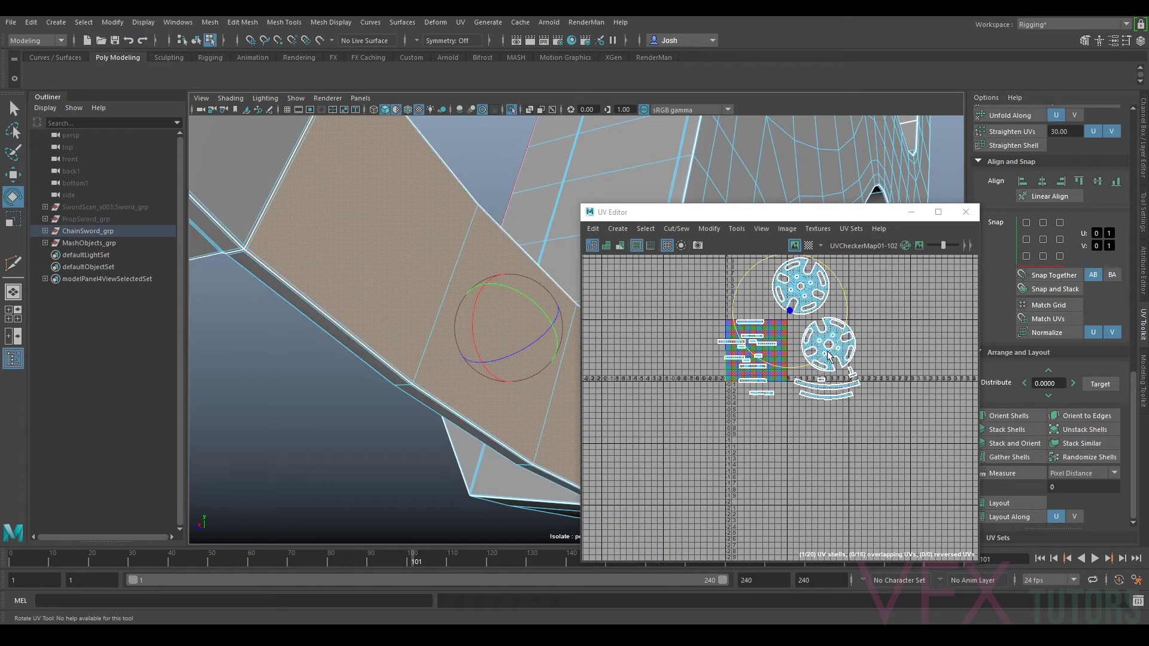
{"action": "scroll", "coordinate": [796, 356], "scroll_direction": "up", "scroll_amount": 2}
{"action": "scroll", "coordinate": [795, 356], "scroll_direction": "up", "scroll_amount": 6}
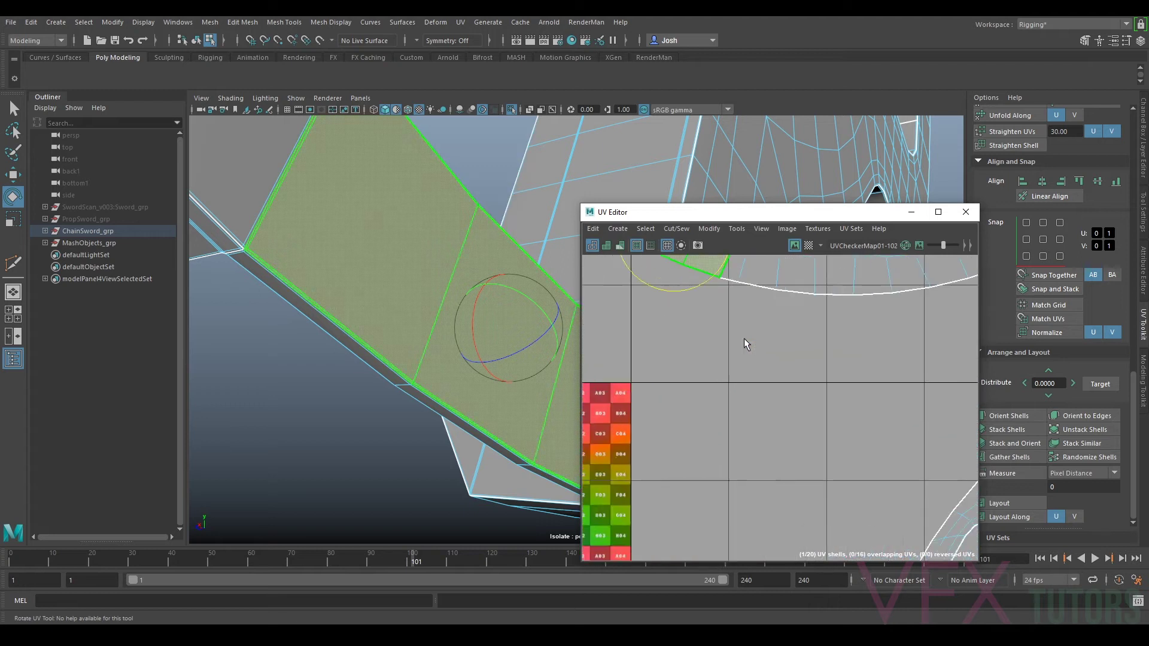
{"action": "left_click_drag", "start_coordinate": [413, 320], "coordinate": [425, 332], "text": "alt"}
{"action": "scroll", "coordinate": [860, 374], "scroll_direction": "down", "scroll_amount": 4}
{"action": "middle_click_drag", "start_coordinate": [867, 370], "coordinate": [767, 326], "text": "alt"}
{"action": "scroll", "coordinate": [903, 447], "scroll_direction": "down", "scroll_amount": 5}
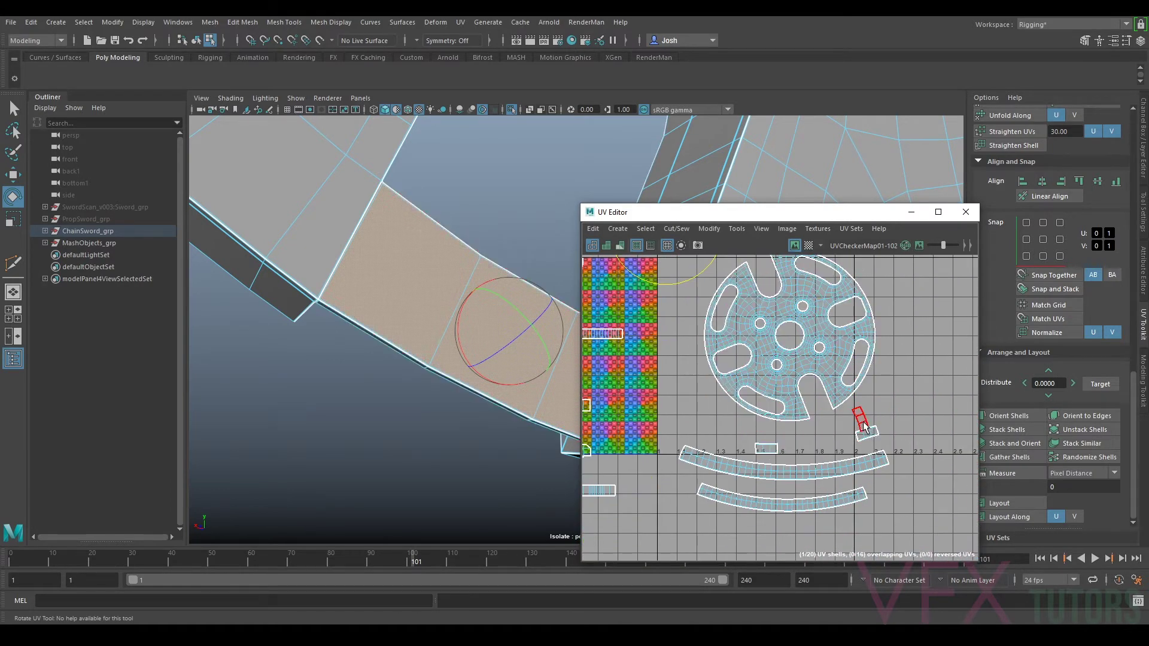
Step: Move the short face shell beside the lower disc into the upper disc face's upper notch and rotate it to line up
{"action": "scroll", "coordinate": [865, 425], "scroll_direction": "down", "scroll_amount": 4}
{"action": "left_click", "coordinate": [864, 422]}
{"action": "key", "text": "f"}
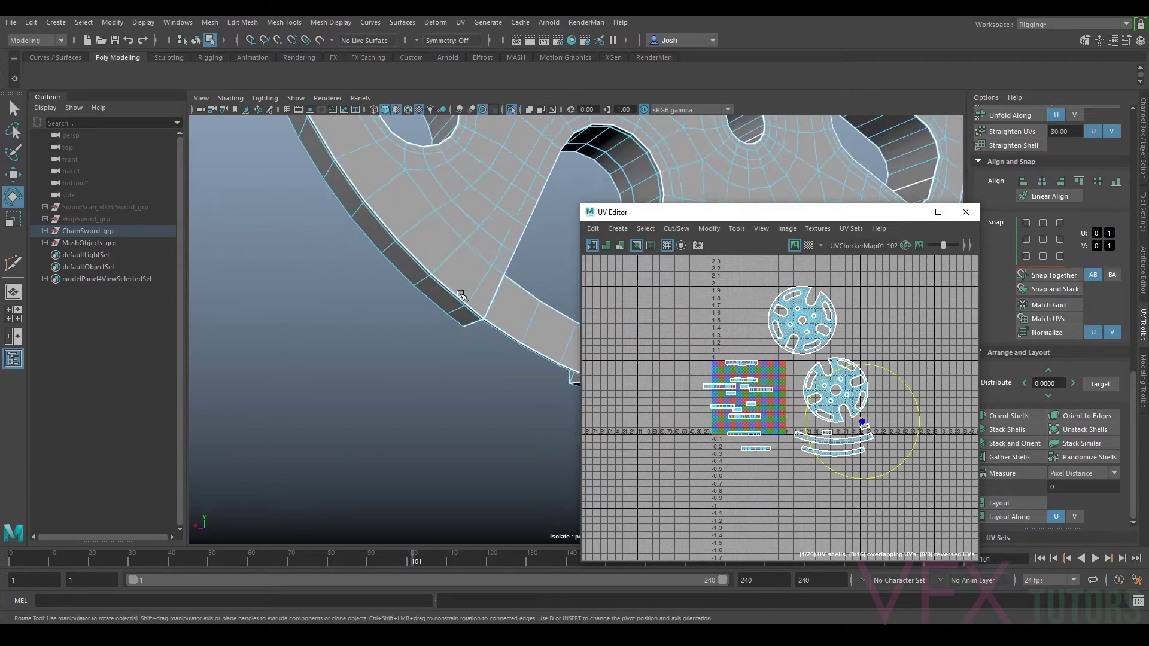
{"action": "key", "text": "w"}
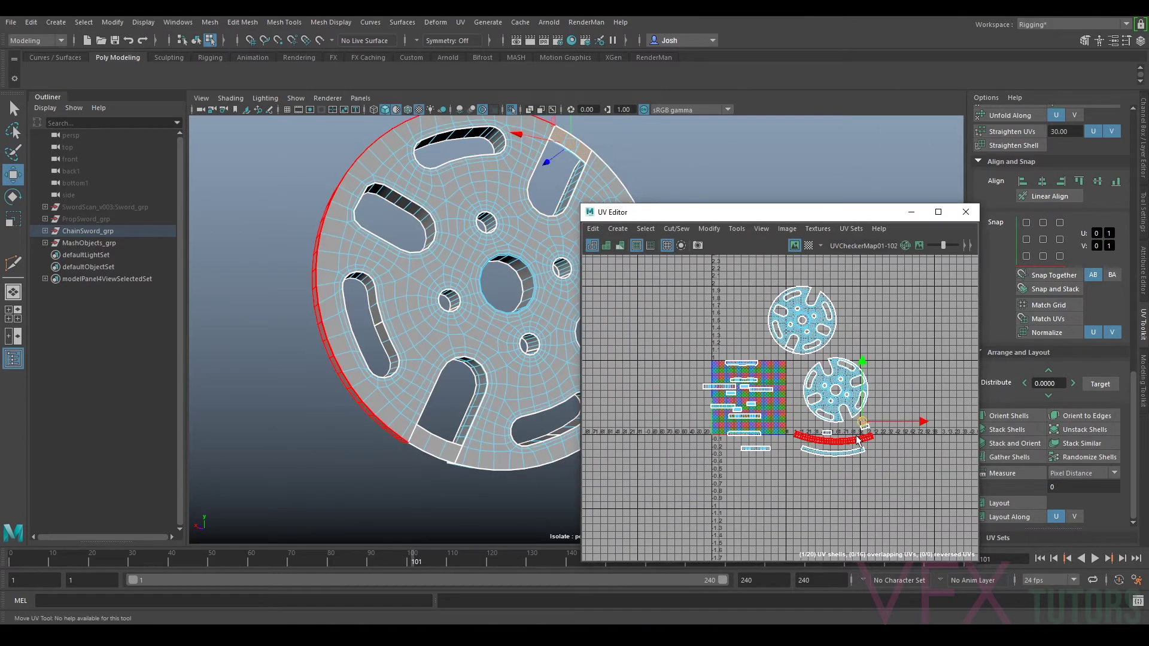
{"action": "scroll", "coordinate": [824, 299], "scroll_direction": "up", "scroll_amount": 10}
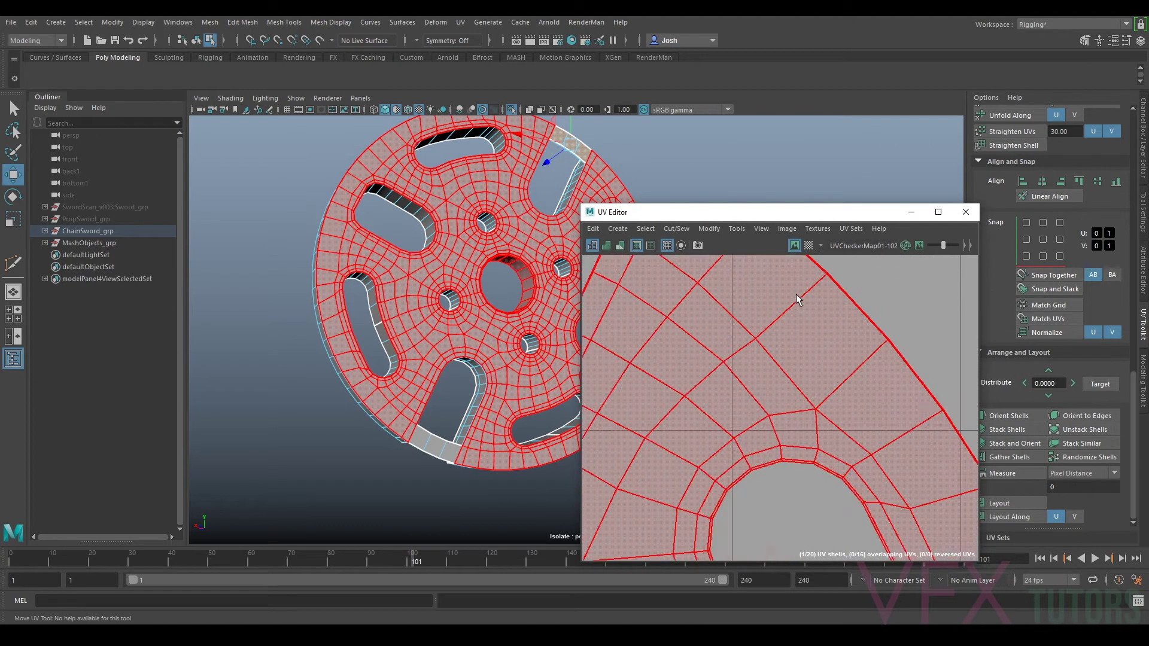
{"action": "scroll", "coordinate": [823, 377], "scroll_direction": "down", "scroll_amount": 3}
{"action": "key", "text": "e"}
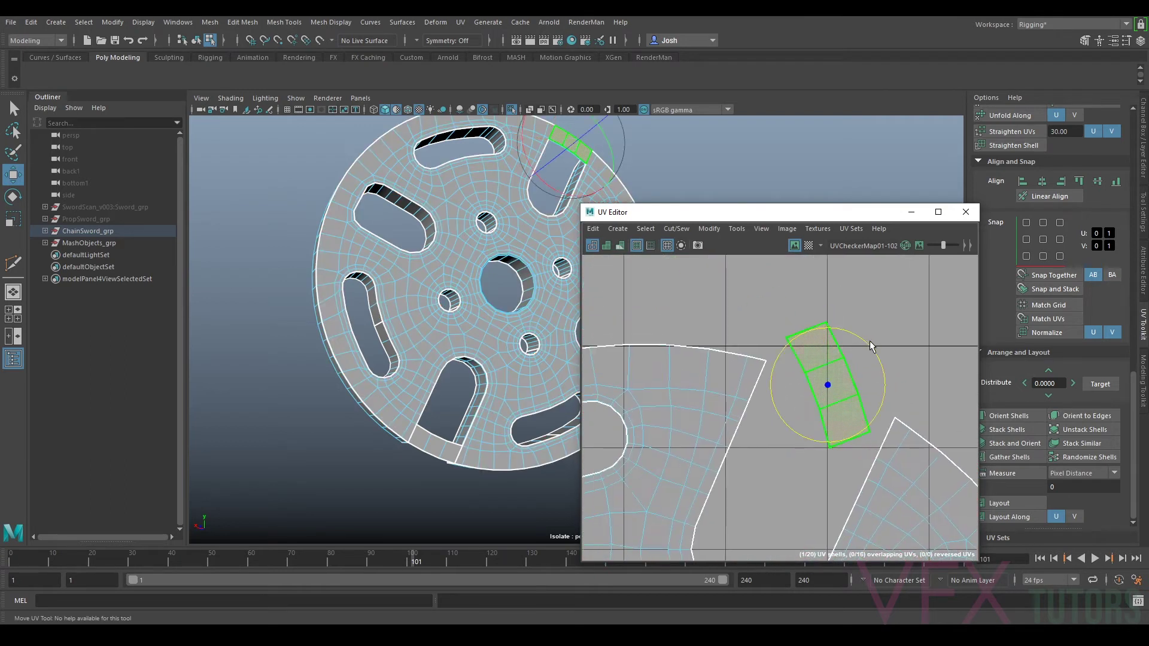
Step: Sew the short face shell's near end edge to the adjoining notch edge of the upper disc face
{"action": "right_click_drag", "start_coordinate": [821, 351], "coordinate": [778, 365]}
{"action": "scroll", "coordinate": [778, 367], "scroll_direction": "up", "scroll_amount": 4}
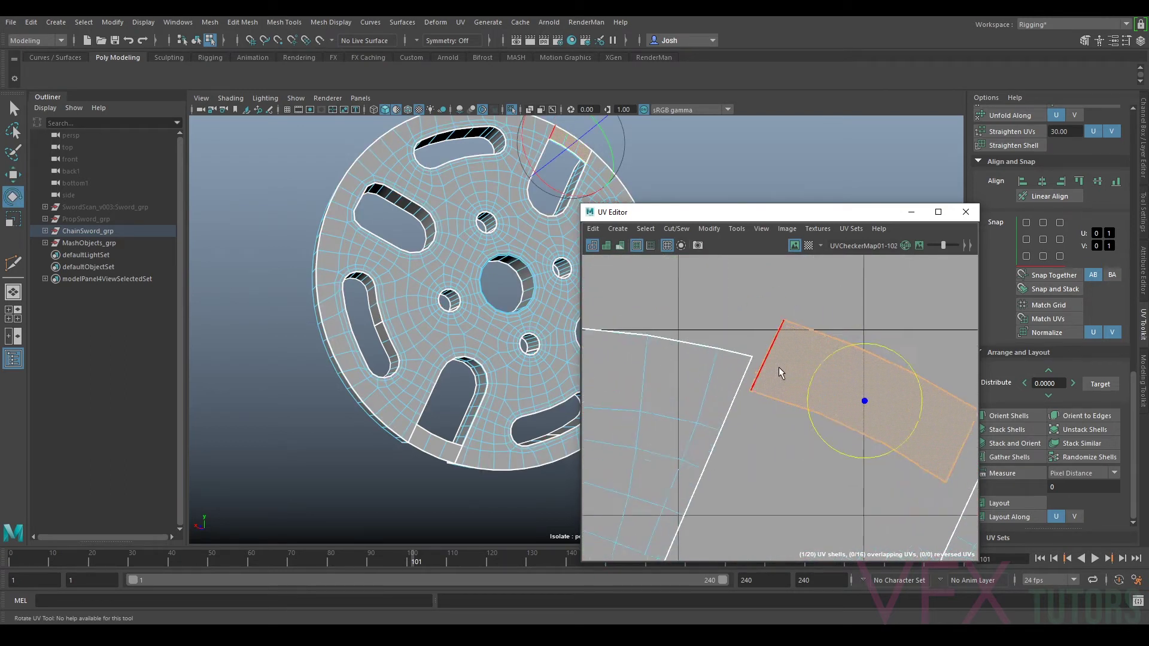
{"action": "left_click", "coordinate": [755, 357]}
{"action": "scroll", "coordinate": [755, 357], "scroll_direction": "up", "scroll_amount": 4}
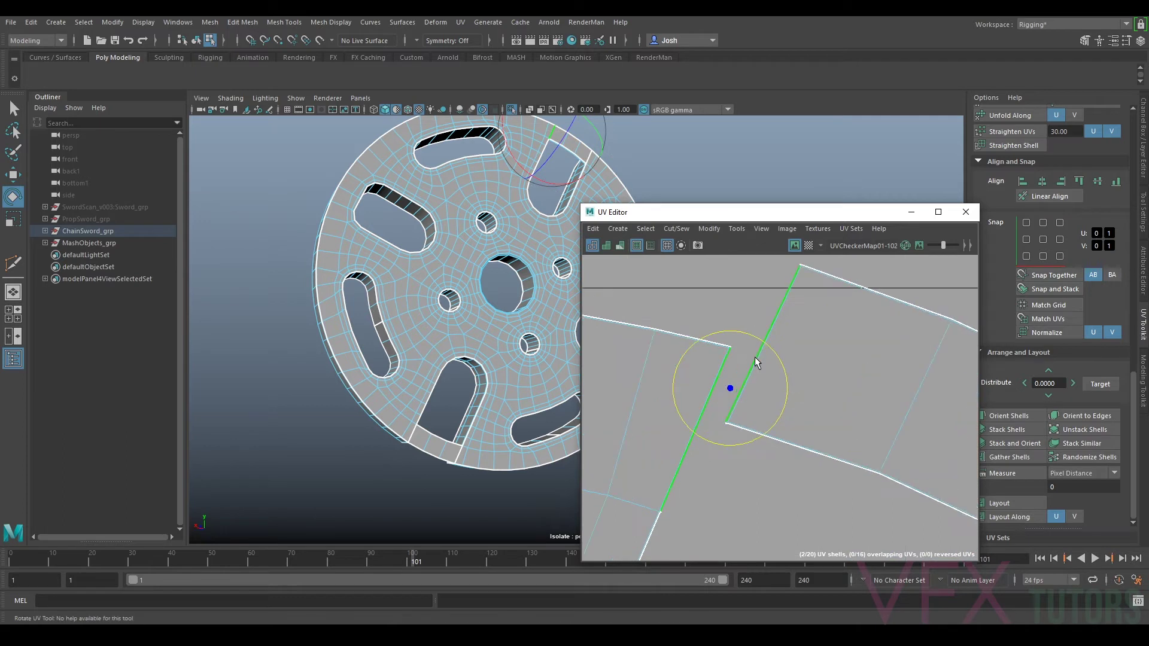
{"action": "scroll", "coordinate": [687, 331], "scroll_direction": "up", "scroll_amount": 3}
{"action": "scroll", "coordinate": [744, 398], "scroll_direction": "down", "scroll_amount": 5}
{"action": "middle_click_drag", "start_coordinate": [745, 398], "coordinate": [873, 232], "text": "alt"}
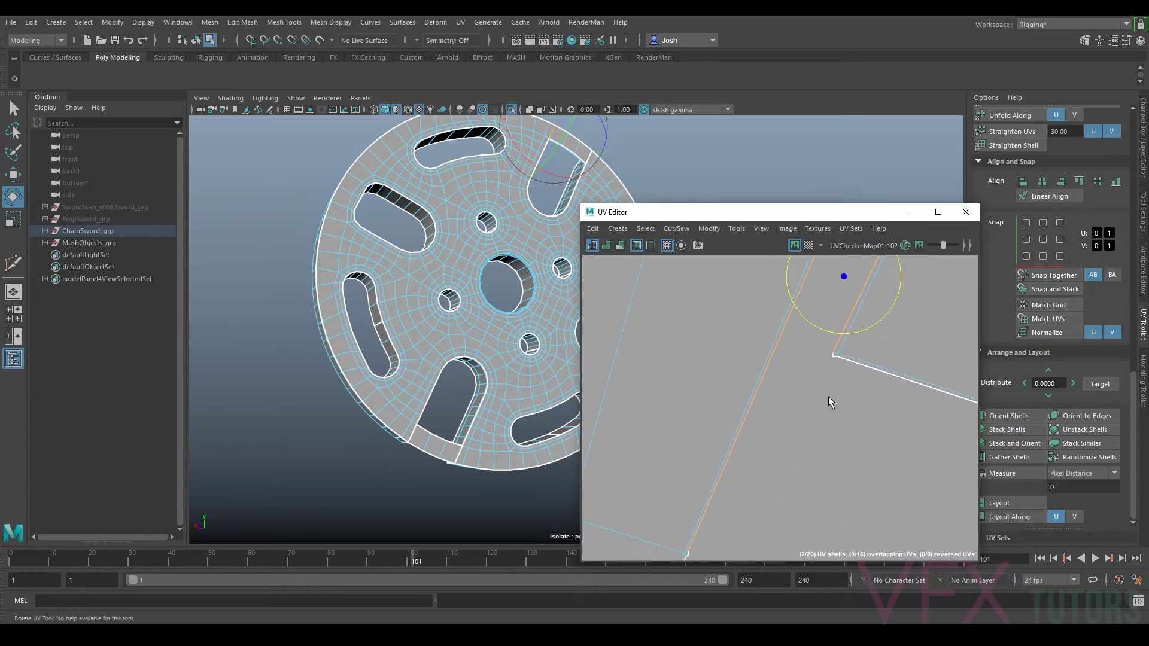
{"action": "left_click", "coordinate": [832, 353]}
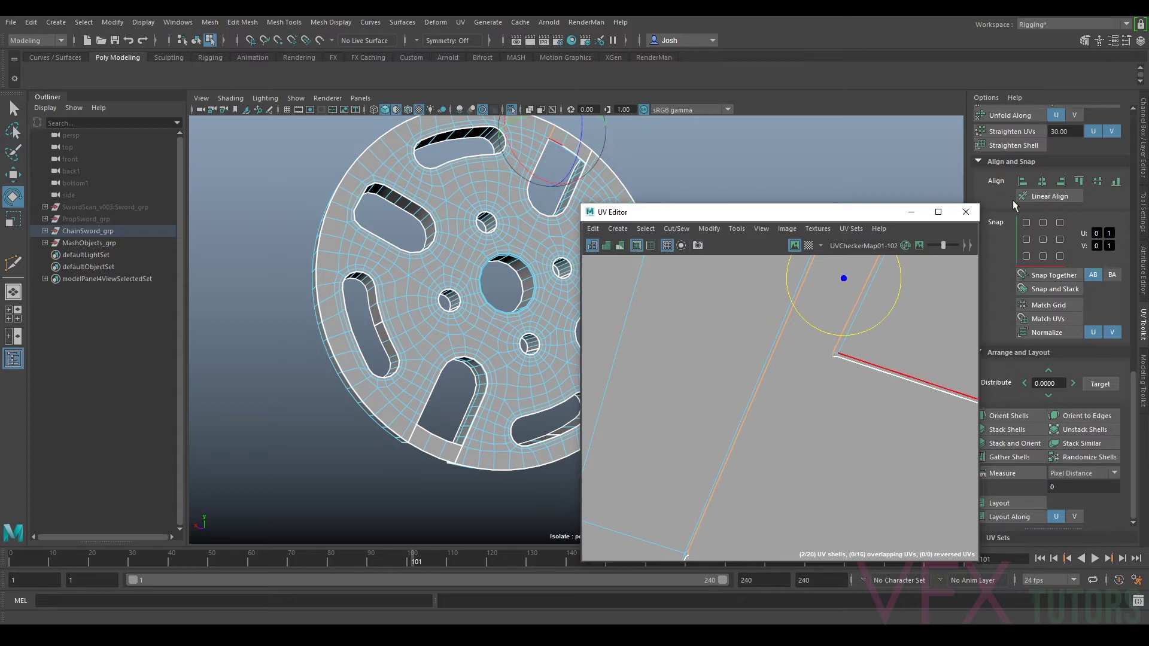
{"action": "scroll", "coordinate": [1011, 251], "scroll_direction": "up", "scroll_amount": 5}
{"action": "left_click", "coordinate": [1017, 219]}
Step: Select both edges at the short face shell's opposite end and sew them to close the ring across the notch
{"action": "scroll", "coordinate": [892, 374], "scroll_direction": "down", "scroll_amount": 3}
{"action": "scroll", "coordinate": [711, 367], "scroll_direction": "up", "scroll_amount": 8}
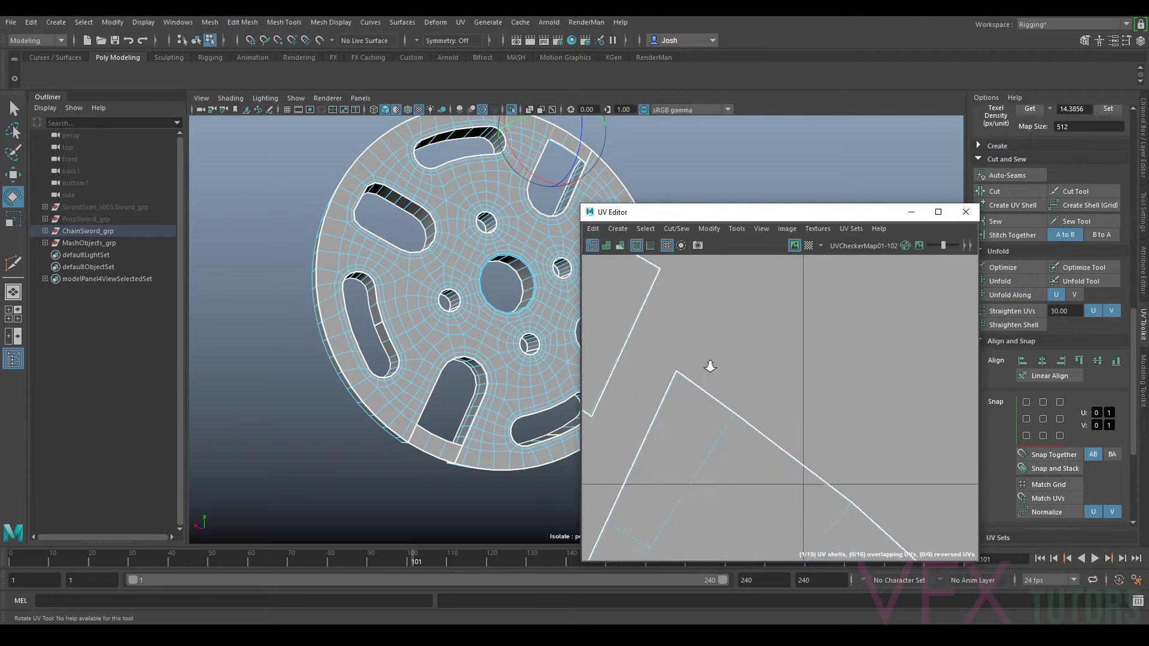
{"action": "middle_click_drag", "start_coordinate": [705, 358], "coordinate": [827, 372], "text": "alt"}
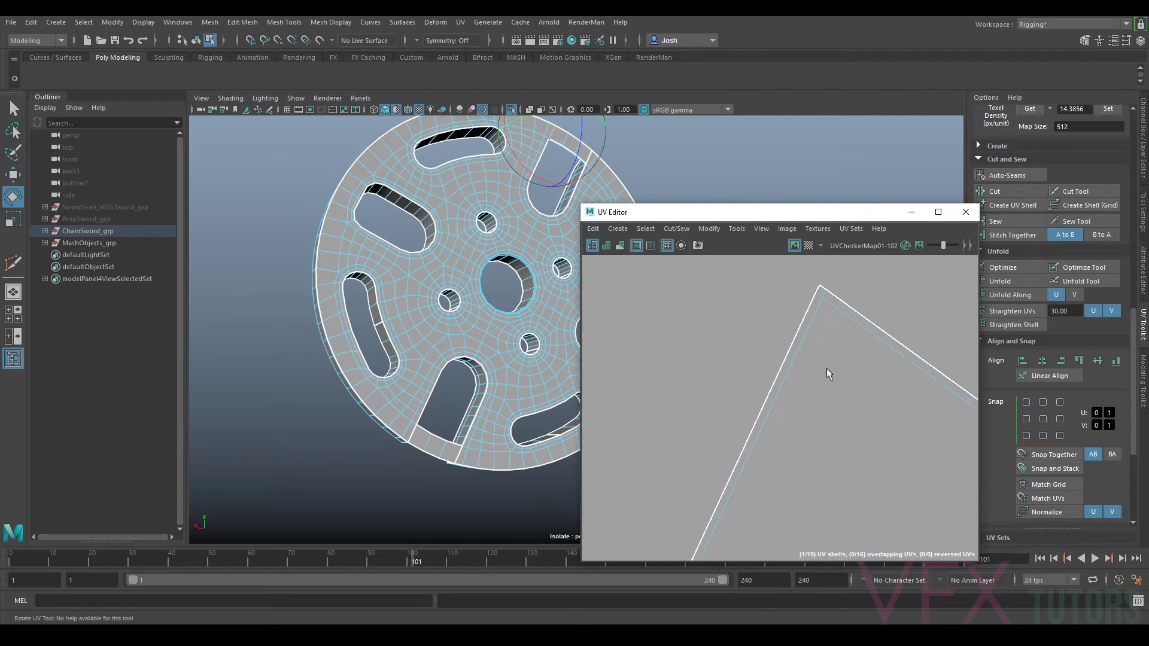
{"action": "left_click", "coordinate": [815, 298]}
{"action": "middle_click_drag", "start_coordinate": [813, 300], "coordinate": [703, 356], "text": "alt"}
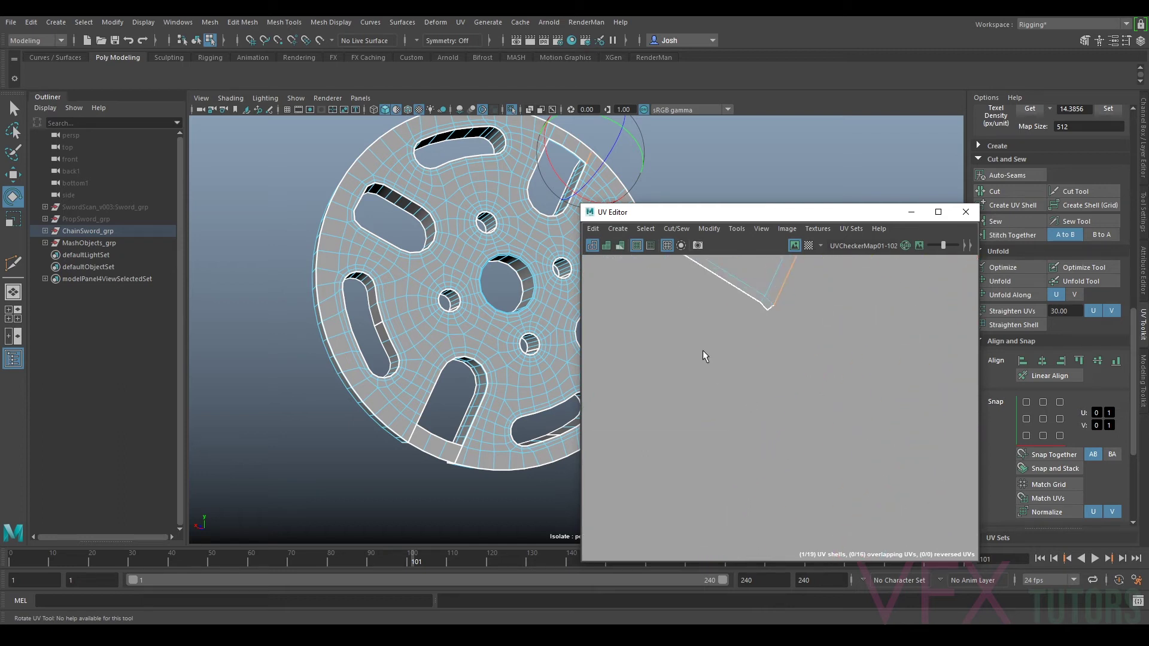
{"action": "left_click", "coordinate": [770, 307], "text": "shift"}
{"action": "left_click", "coordinate": [1005, 221]}
Step: Select the disc face and several wall strips in turn and check which parts of the disc they belong to
{"action": "scroll", "coordinate": [824, 425], "scroll_direction": "down", "scroll_amount": 5}
{"action": "right_click_drag", "start_coordinate": [824, 471], "coordinate": [785, 456]}
{"action": "key", "text": "e"}
{"action": "scroll", "coordinate": [801, 430], "scroll_direction": "down", "scroll_amount": 6}
{"action": "scroll", "coordinate": [820, 321], "scroll_direction": "up", "scroll_amount": 8}
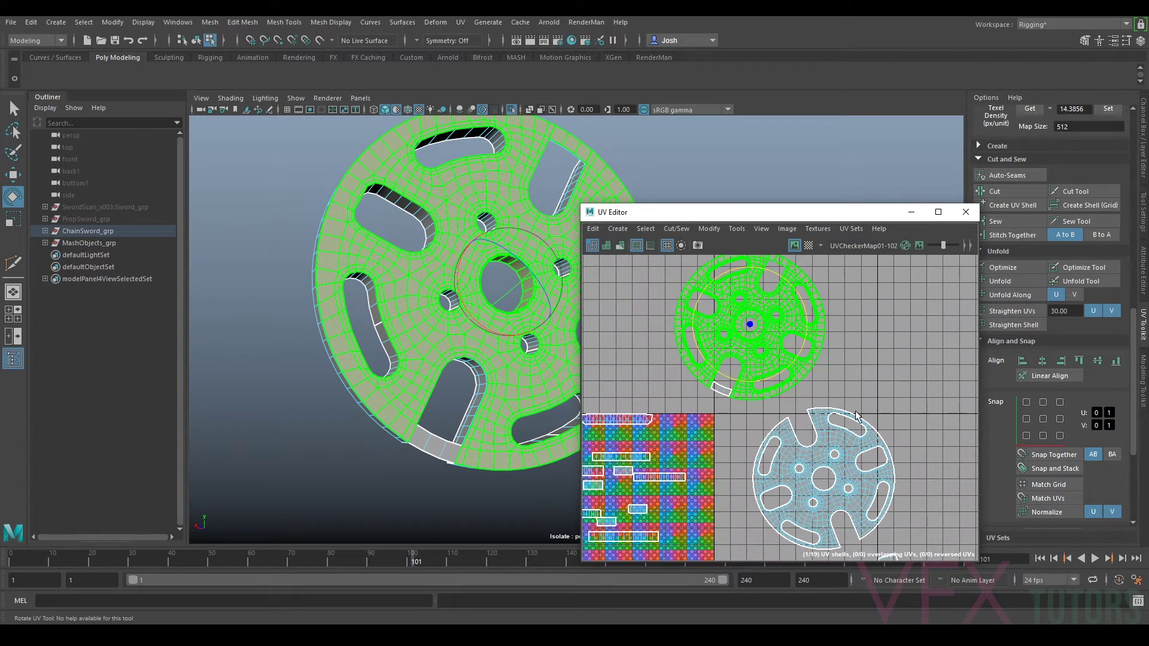
{"action": "left_click", "coordinate": [892, 393]}
{"action": "left_click", "coordinate": [724, 533]}
{"action": "scroll", "coordinate": [784, 515], "scroll_direction": "up", "scroll_amount": 5}
{"action": "scroll", "coordinate": [790, 444], "scroll_direction": "down", "scroll_amount": 5}
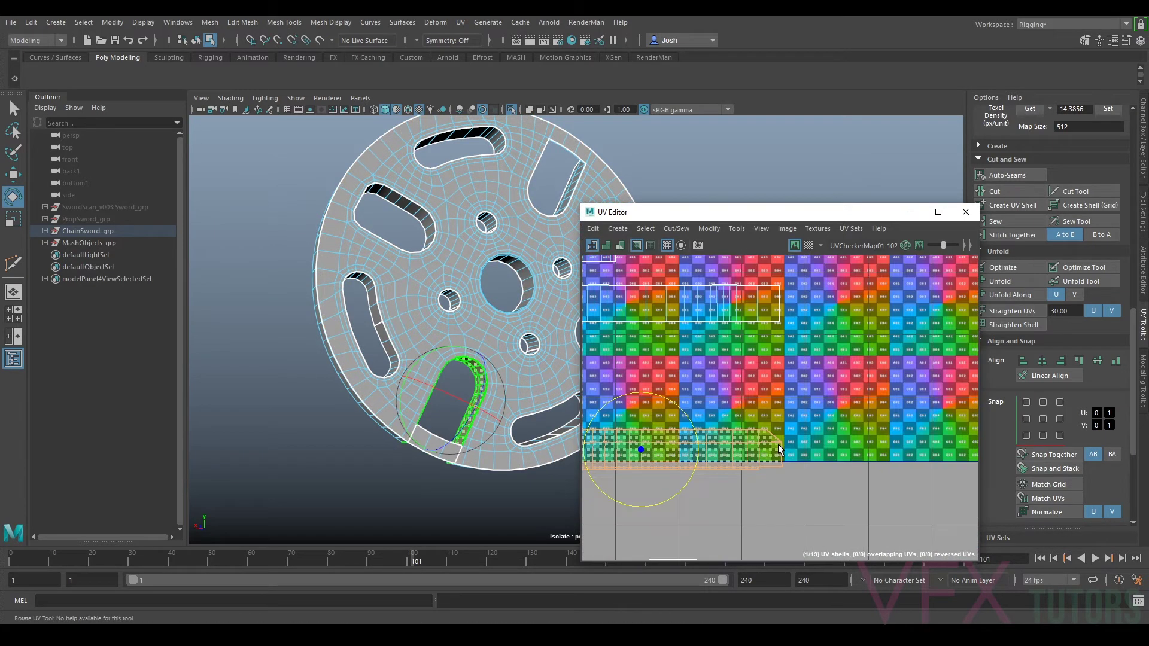
{"action": "scroll", "coordinate": [814, 364], "scroll_direction": "down", "scroll_amount": 2}
{"action": "left_click", "coordinate": [842, 321]}
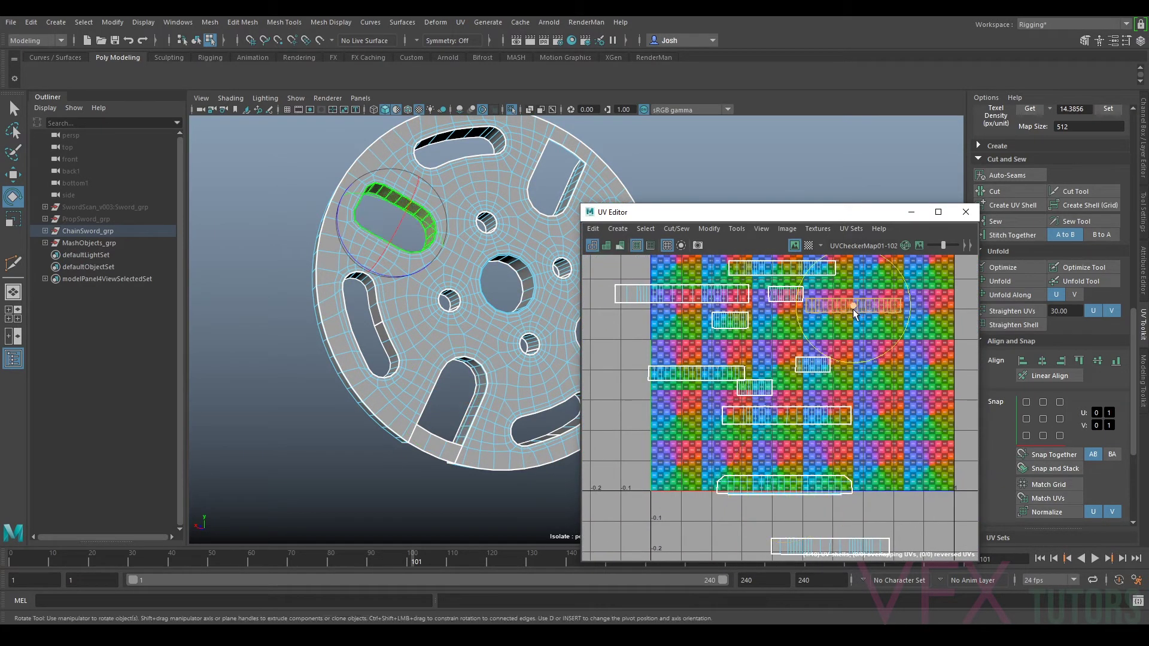
Step: Select the lower curved rim strip below the disc faces and move it farther down from the other rim strip
{"action": "scroll", "coordinate": [852, 310], "scroll_direction": "down", "scroll_amount": 3}
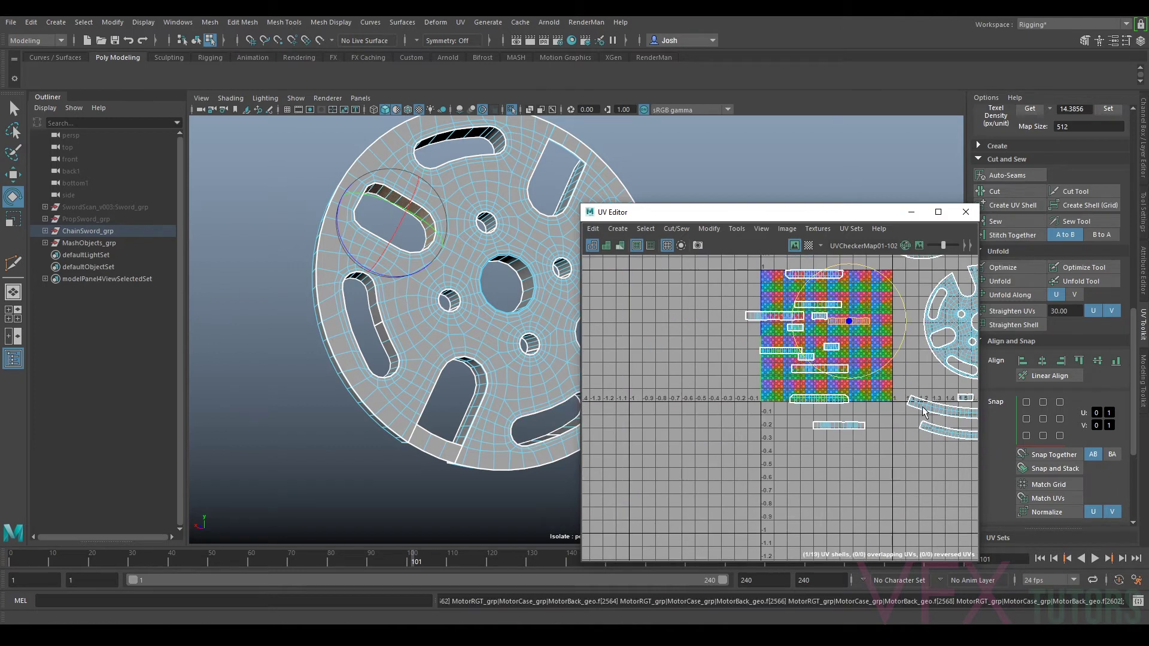
{"action": "middle_click_drag", "start_coordinate": [862, 374], "coordinate": [685, 319], "text": "alt"}
{"action": "scroll", "coordinate": [787, 404], "scroll_direction": "up", "scroll_amount": 4}
{"action": "left_click", "coordinate": [787, 404]}
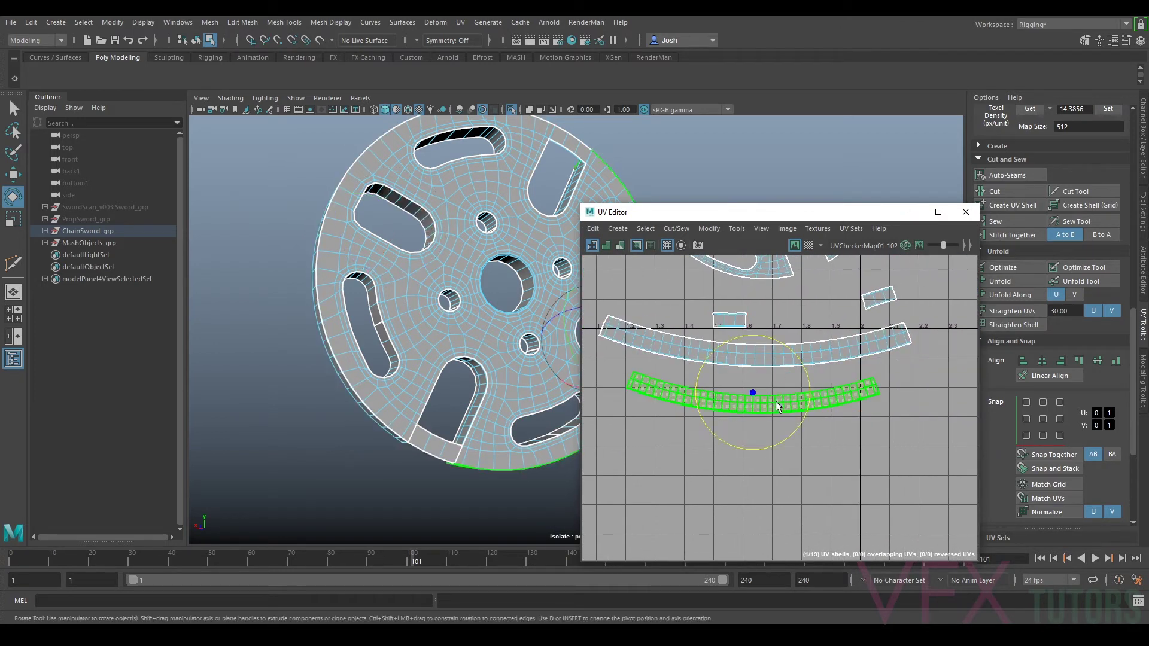
{"action": "key", "text": "w"}
{"action": "left_click_drag", "start_coordinate": [753, 389], "coordinate": [755, 413]}
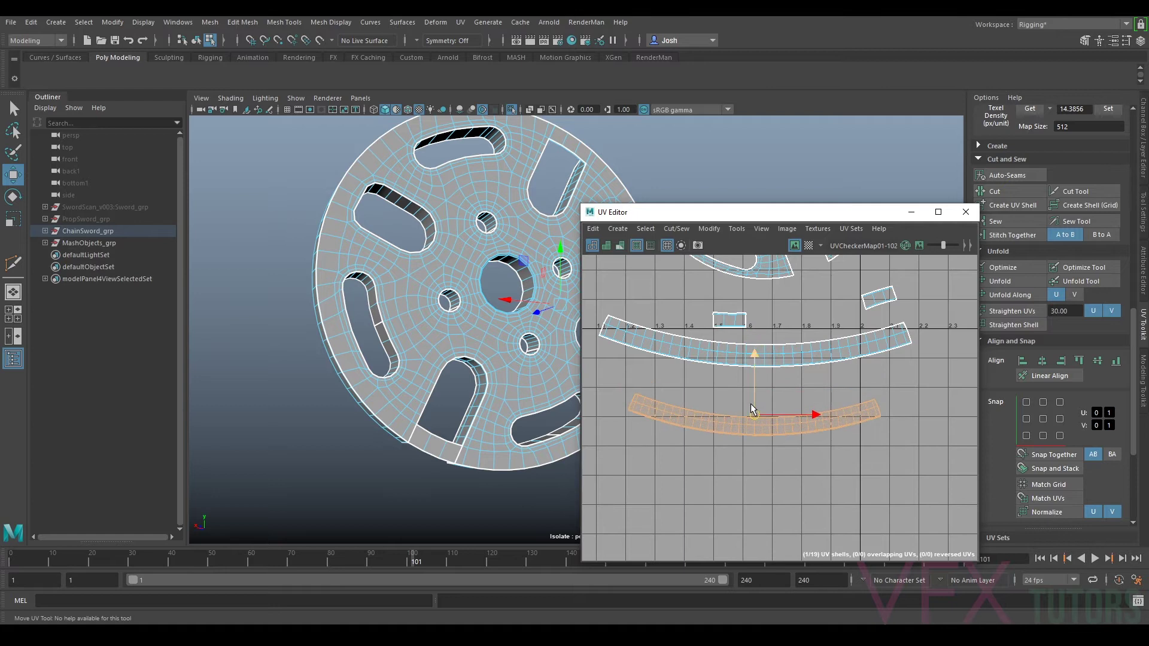
Step: Turn on textured display for the model and bring the disc's rim side-on to check the checker pattern
{"action": "left_click_drag", "start_coordinate": [398, 386], "coordinate": [584, 370], "text": "alt"}
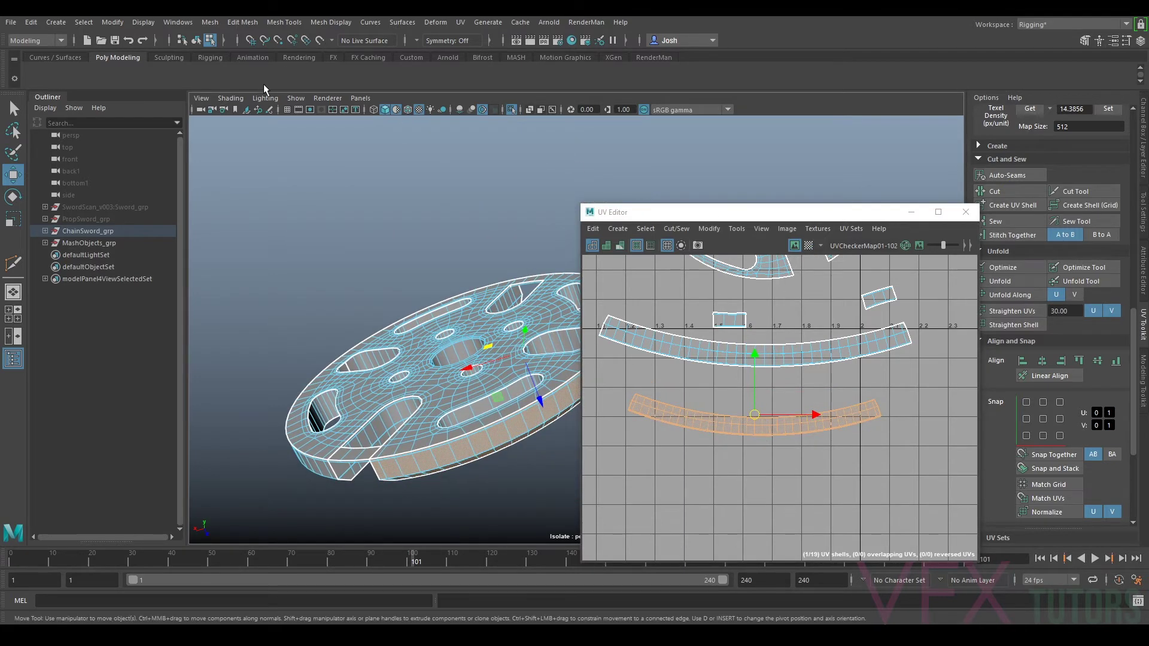
{"action": "left_click", "coordinate": [230, 99]}
{"action": "left_click", "coordinate": [263, 206]}
{"action": "left_click_drag", "start_coordinate": [431, 383], "coordinate": [525, 389], "text": "alt"}
{"action": "key", "text": "e"}
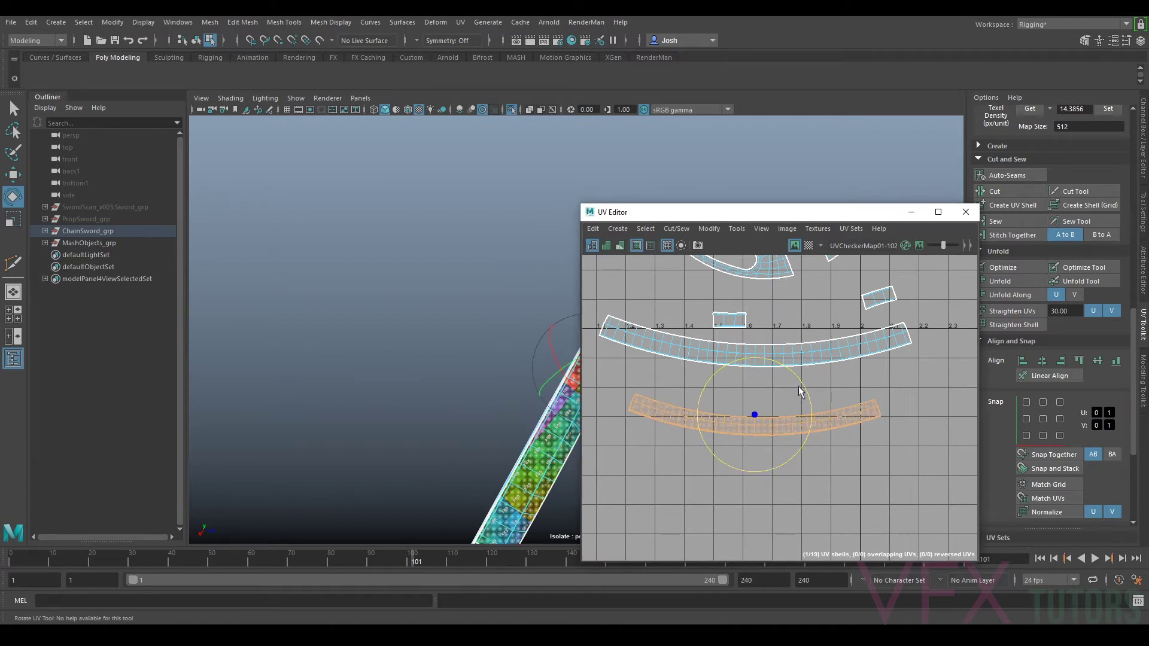
{"action": "left_click_drag", "start_coordinate": [431, 344], "coordinate": [341, 387], "text": "alt"}
{"action": "scroll", "coordinate": [389, 383], "scroll_direction": "up", "scroll_amount": 3}
{"action": "left_click_drag", "start_coordinate": [436, 380], "coordinate": [431, 205], "text": "alt"}
Step: Move the UV Editor window clear of the disc's rim and bring the rim into view beside it
{"action": "left_click_drag", "start_coordinate": [679, 218], "coordinate": [791, 285]}
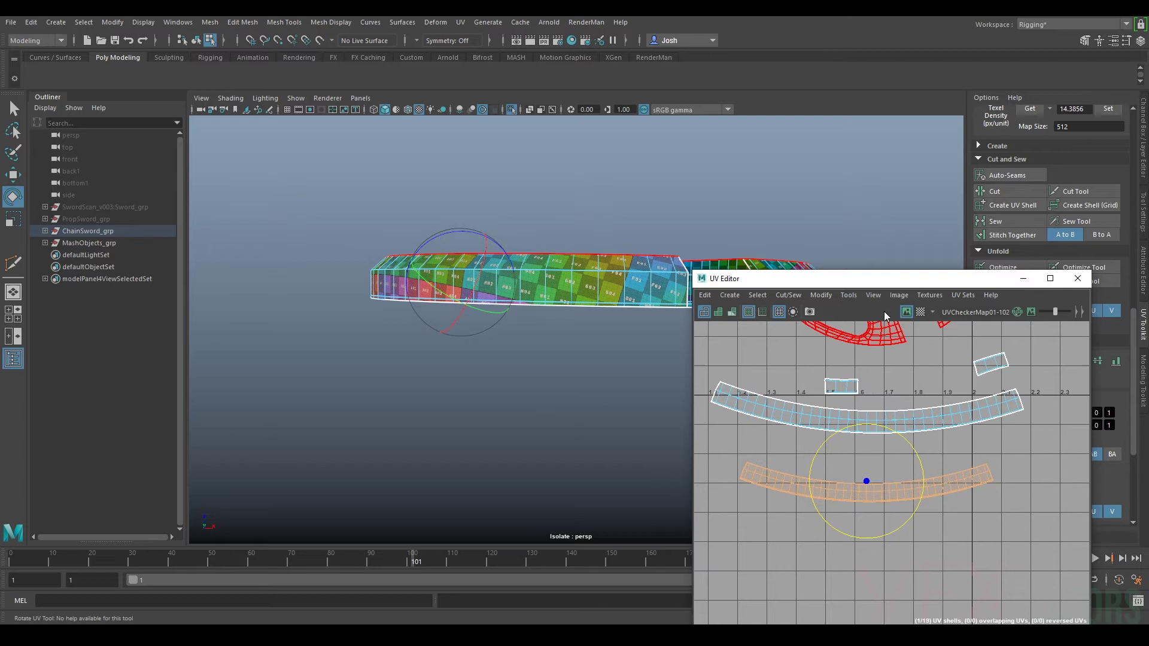
{"action": "left_click_drag", "start_coordinate": [892, 286], "coordinate": [259, 187]}
{"action": "middle_click_drag", "start_coordinate": [584, 239], "coordinate": [791, 240], "text": "alt"}
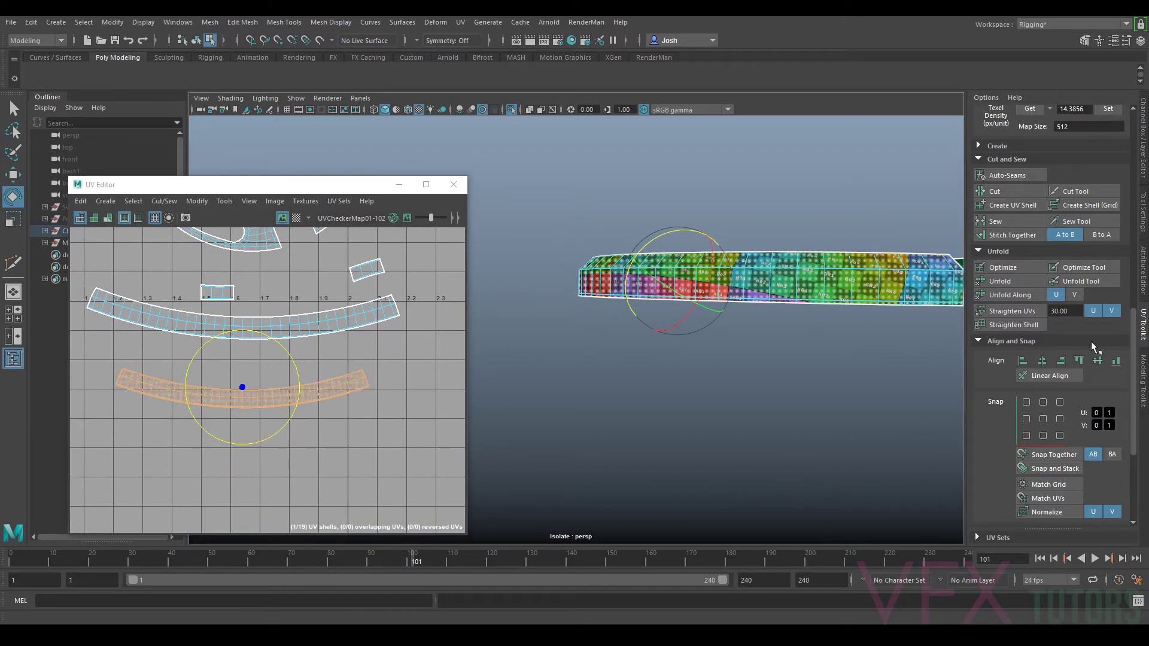
Step: Straighten the lower rim strip's UVs in U and V with a 30.00 angle and examine the strip's end
{"action": "left_click", "coordinate": [1015, 311]}
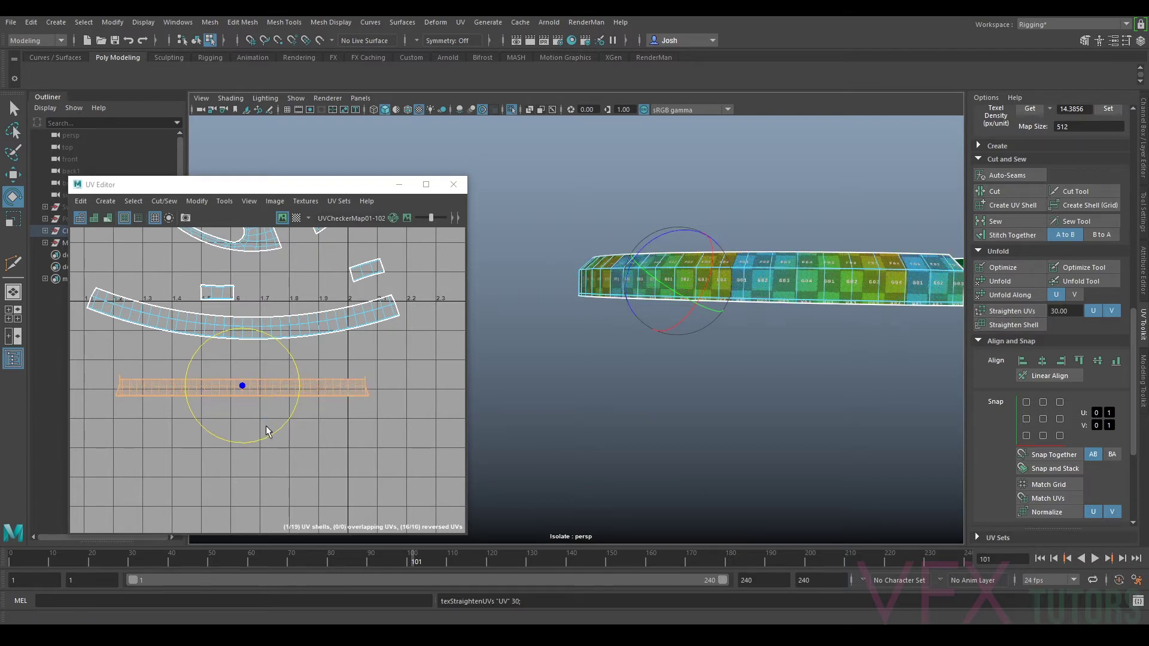
{"action": "scroll", "coordinate": [359, 404], "scroll_direction": "up", "scroll_amount": 5}
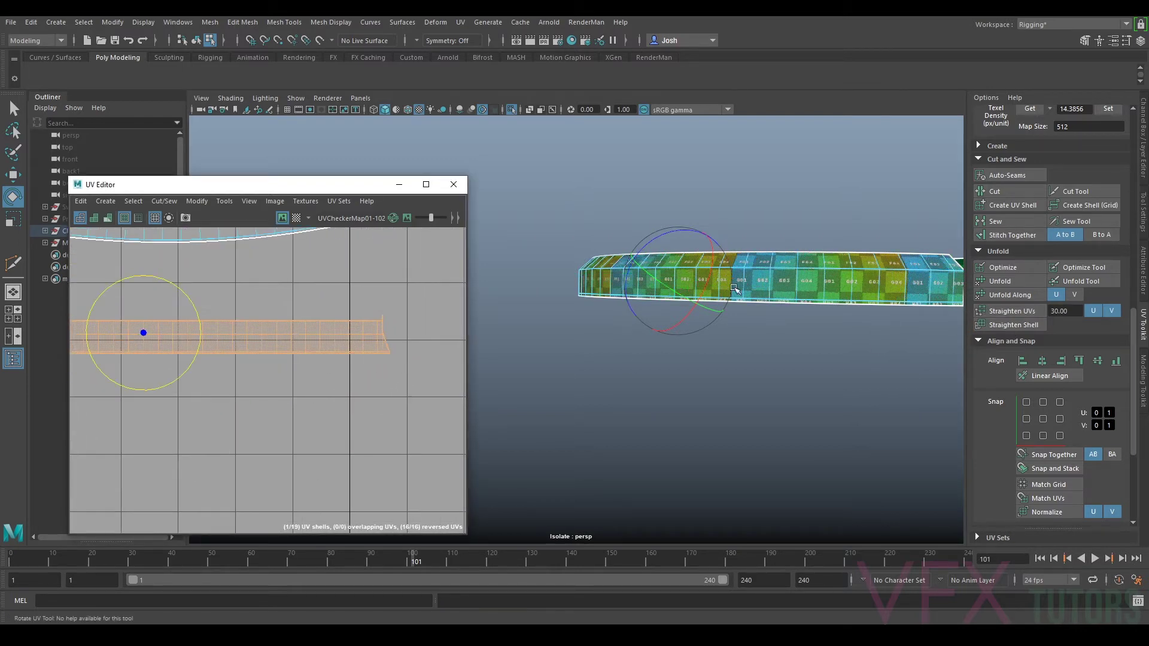
{"action": "scroll", "coordinate": [359, 341], "scroll_direction": "up", "scroll_amount": 6}
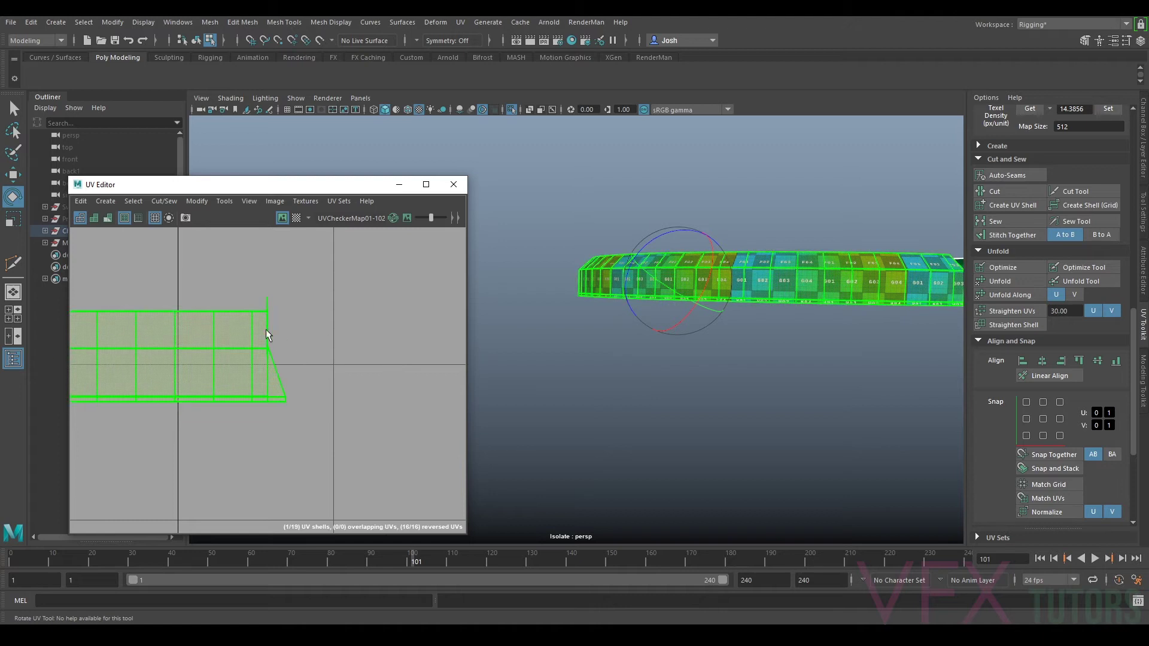
{"action": "scroll", "coordinate": [221, 356], "scroll_direction": "down", "scroll_amount": 6}
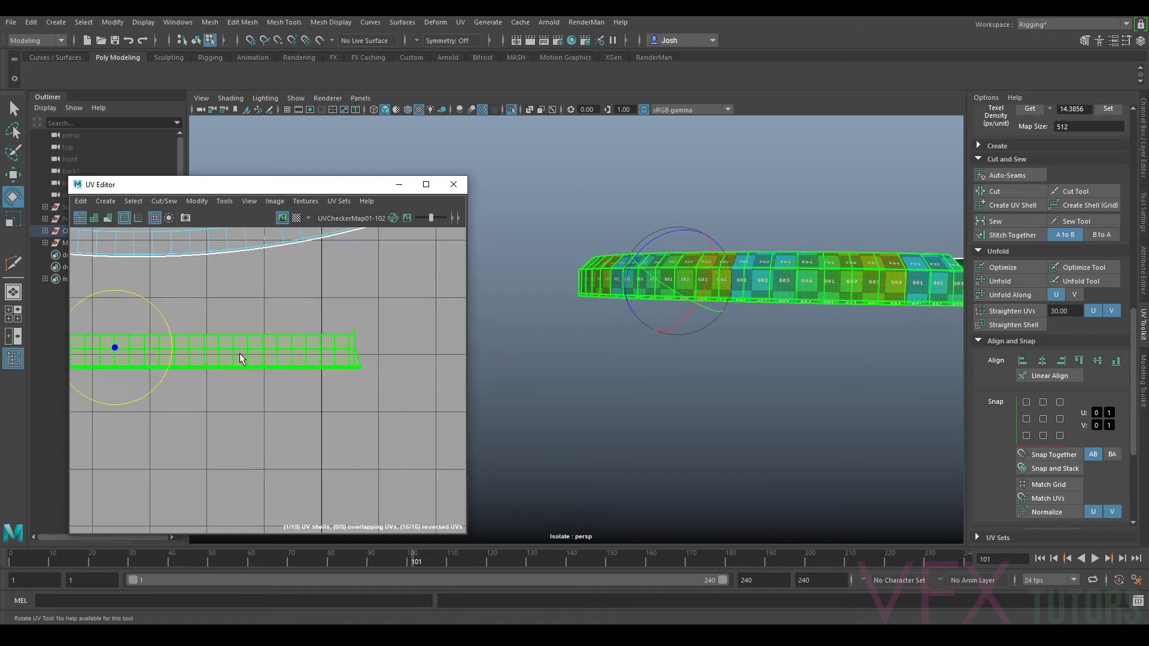
Step: Optimize the lower rim strip twice and select its whole shell
{"action": "scroll", "coordinate": [377, 347], "scroll_direction": "up", "scroll_amount": 3}
{"action": "left_click", "coordinate": [997, 268]}
{"action": "left_click", "coordinate": [997, 268]}
{"action": "scroll", "coordinate": [257, 365], "scroll_direction": "down", "scroll_amount": 3}
{"action": "left_click", "coordinate": [346, 369]}
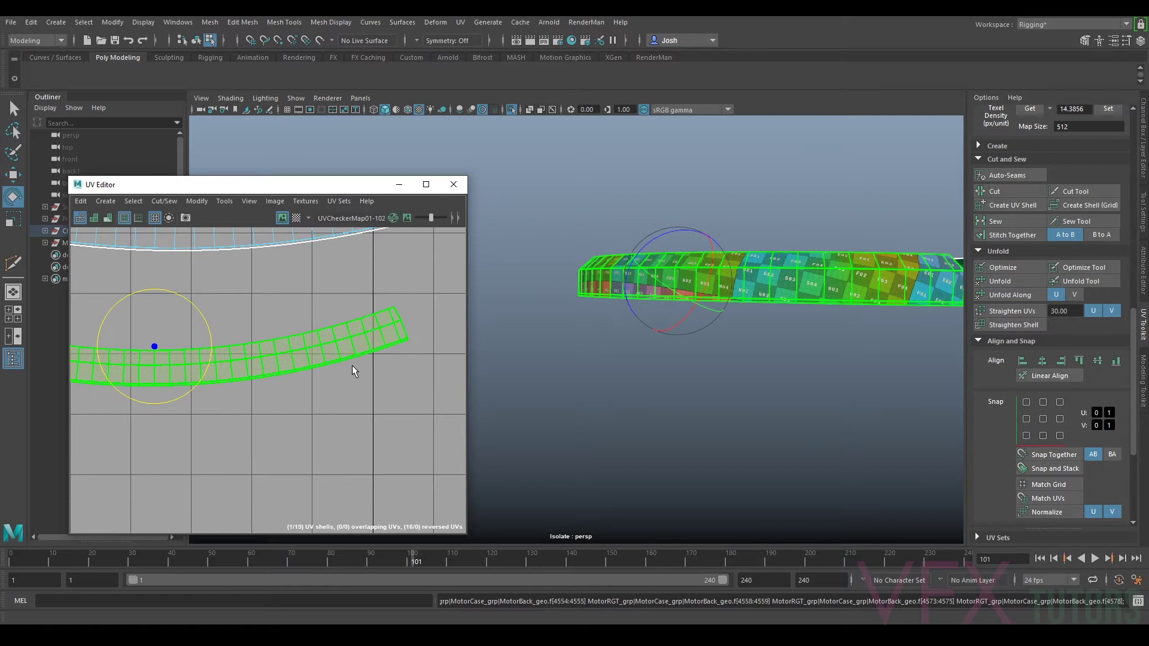
{"action": "middle_click_drag", "start_coordinate": [352, 365], "coordinate": [350, 383]}
{"action": "key", "text": "f"}
{"action": "scroll", "coordinate": [346, 383], "scroll_direction": "down", "scroll_amount": 1}
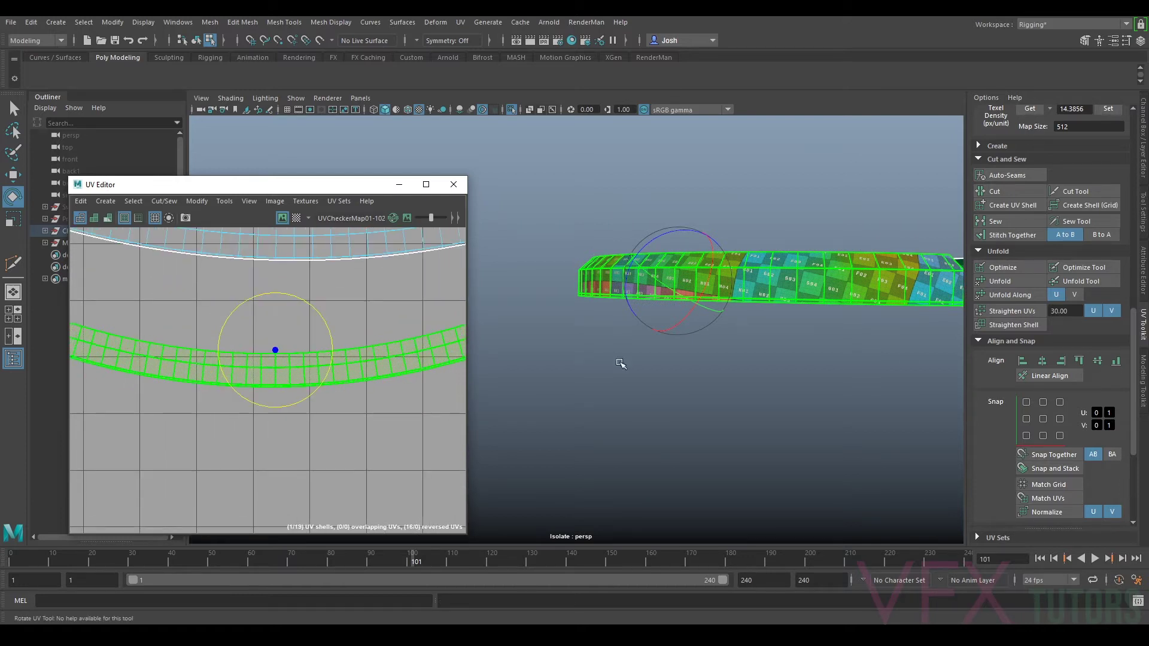
Step: Try straightening the optimized rim strip in U and V with a 30.00 angle, and undo it
{"action": "left_click", "coordinate": [1018, 309]}
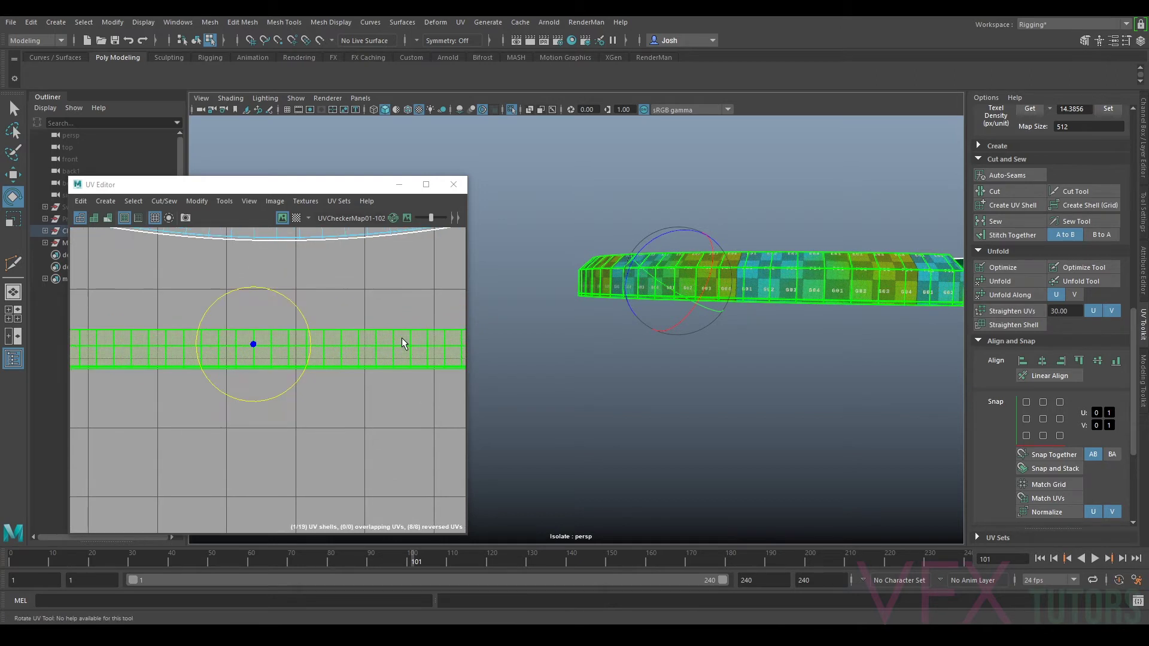
{"action": "middle_click_drag", "start_coordinate": [403, 341], "coordinate": [212, 343], "text": "alt"}
{"action": "key", "text": "ctrl+z"}
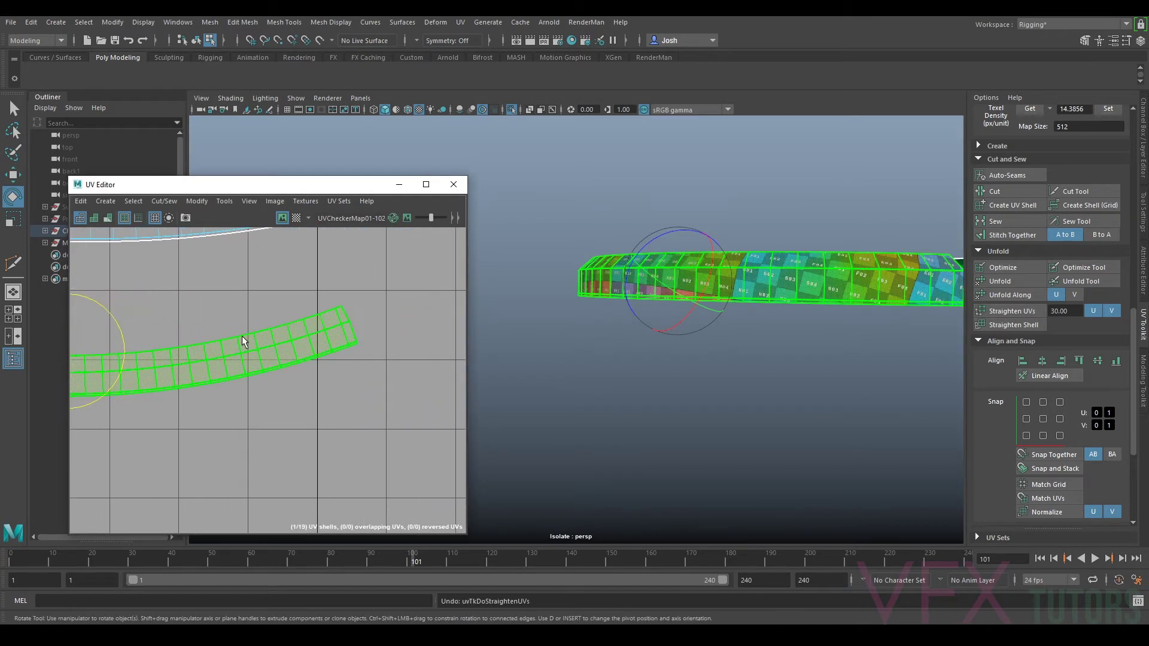
Step: Select the lengthwise edge loop along the middle of the lower rim strip and cut the UVs along it
{"action": "scroll", "coordinate": [306, 352], "scroll_direction": "up", "scroll_amount": 4}
{"action": "scroll", "coordinate": [305, 350], "scroll_direction": "down", "scroll_amount": 3}
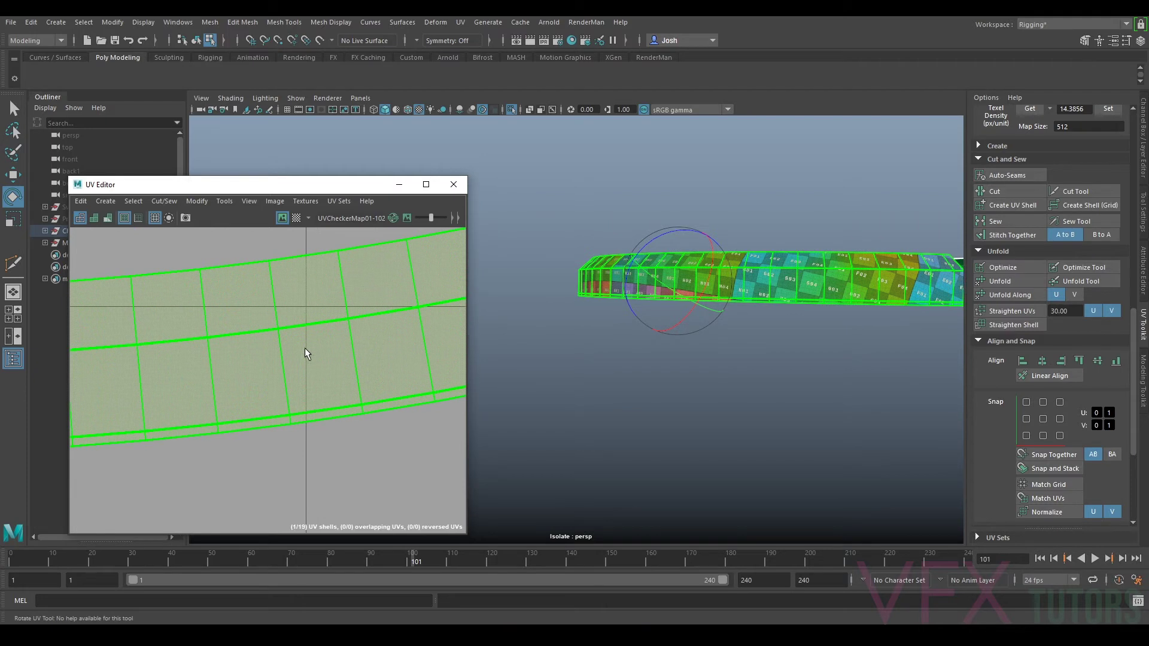
{"action": "middle_click_drag", "start_coordinate": [360, 332], "coordinate": [327, 343], "text": "alt"}
{"action": "scroll", "coordinate": [375, 306], "scroll_direction": "up", "scroll_amount": 5}
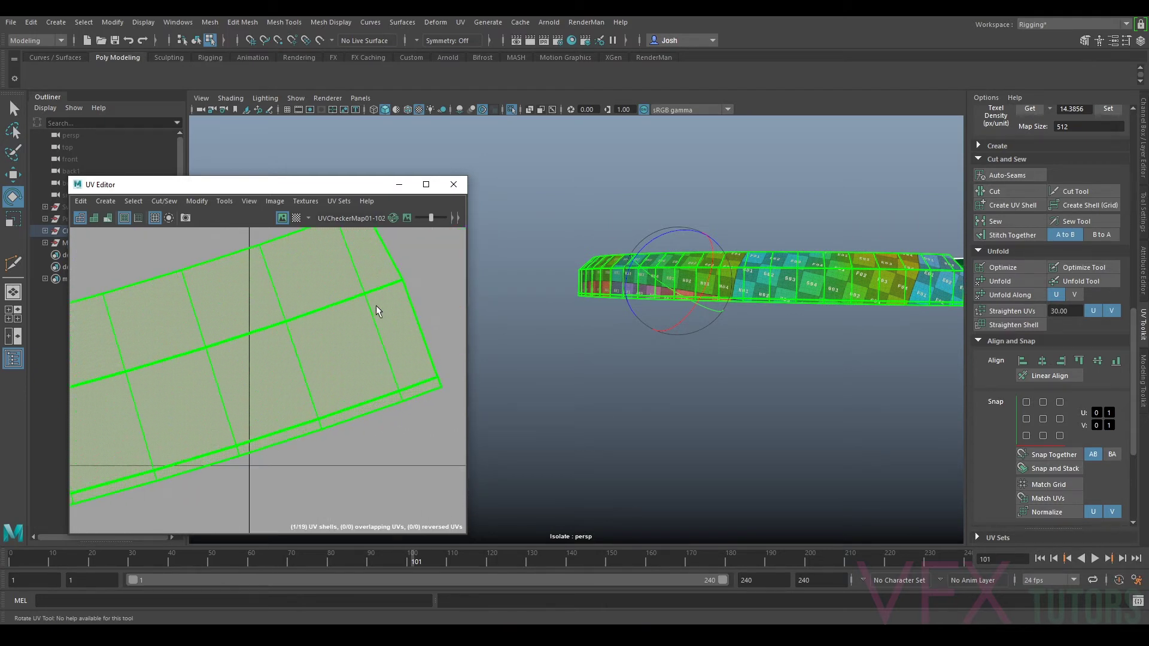
{"action": "middle_click_drag", "start_coordinate": [375, 299], "coordinate": [355, 331], "text": "alt"}
{"action": "right_click_drag", "start_coordinate": [355, 331], "coordinate": [359, 283]}
{"action": "left_click", "coordinate": [363, 314]}
{"action": "scroll", "coordinate": [326, 357], "scroll_direction": "down", "scroll_amount": 6}
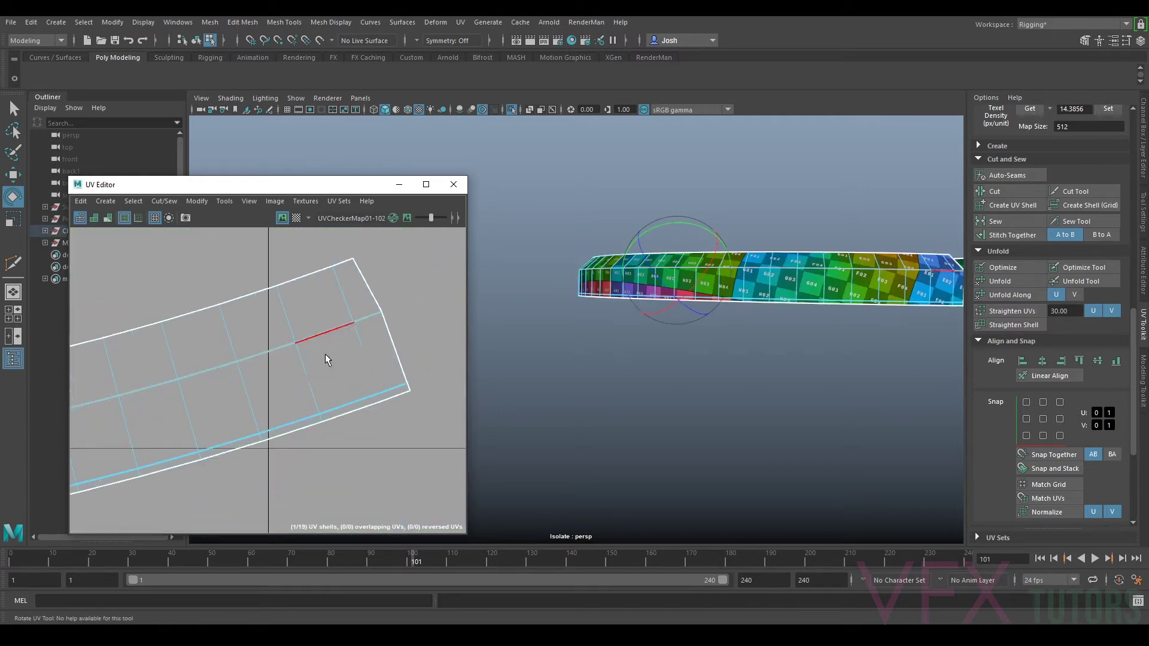
{"action": "middle_click_drag", "start_coordinate": [242, 383], "coordinate": [353, 364], "text": "alt"}
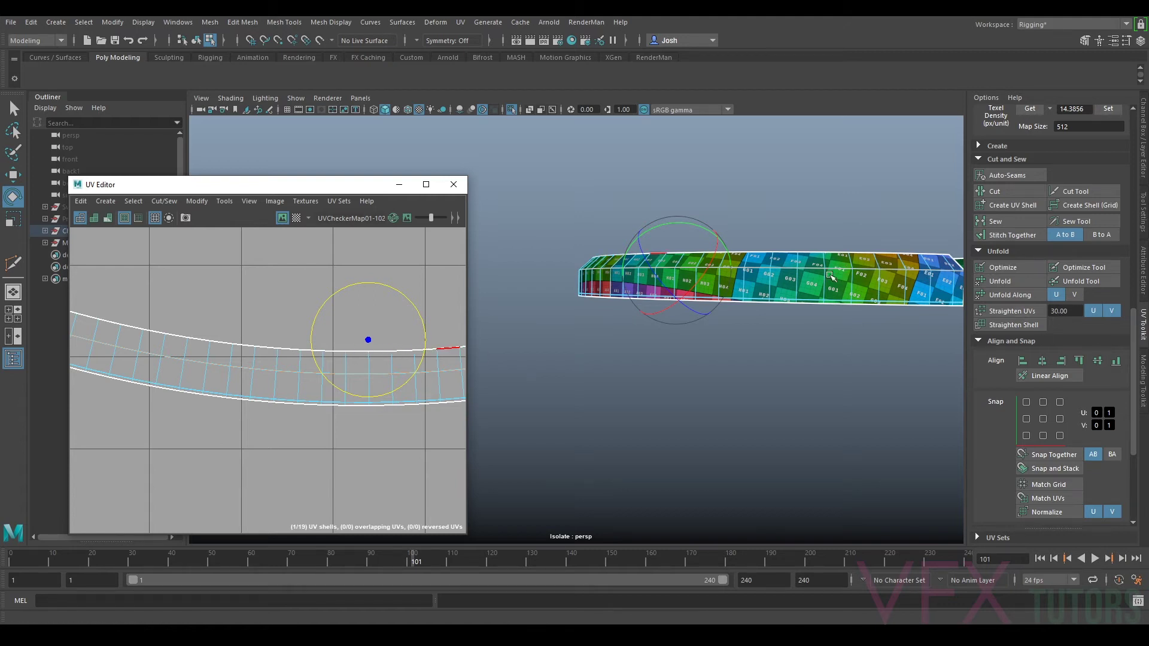
{"action": "left_click", "coordinate": [994, 191]}
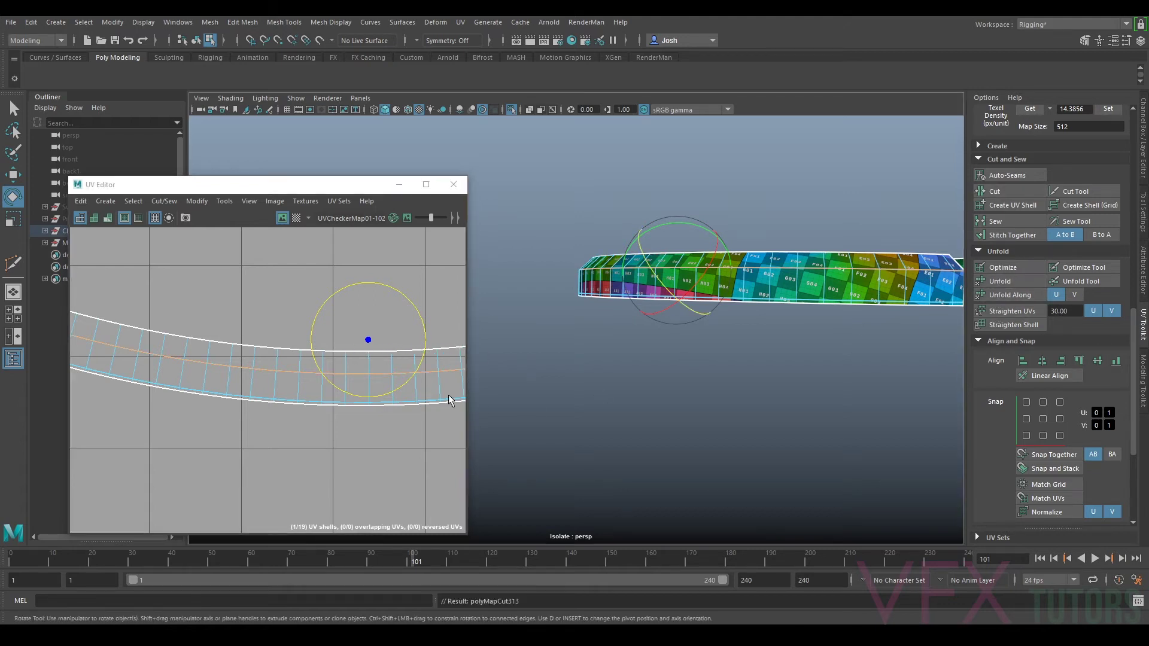
{"action": "right_click_drag", "start_coordinate": [224, 357], "coordinate": [221, 385]}
{"action": "scroll", "coordinate": [287, 385], "scroll_direction": "down", "scroll_amount": 2}
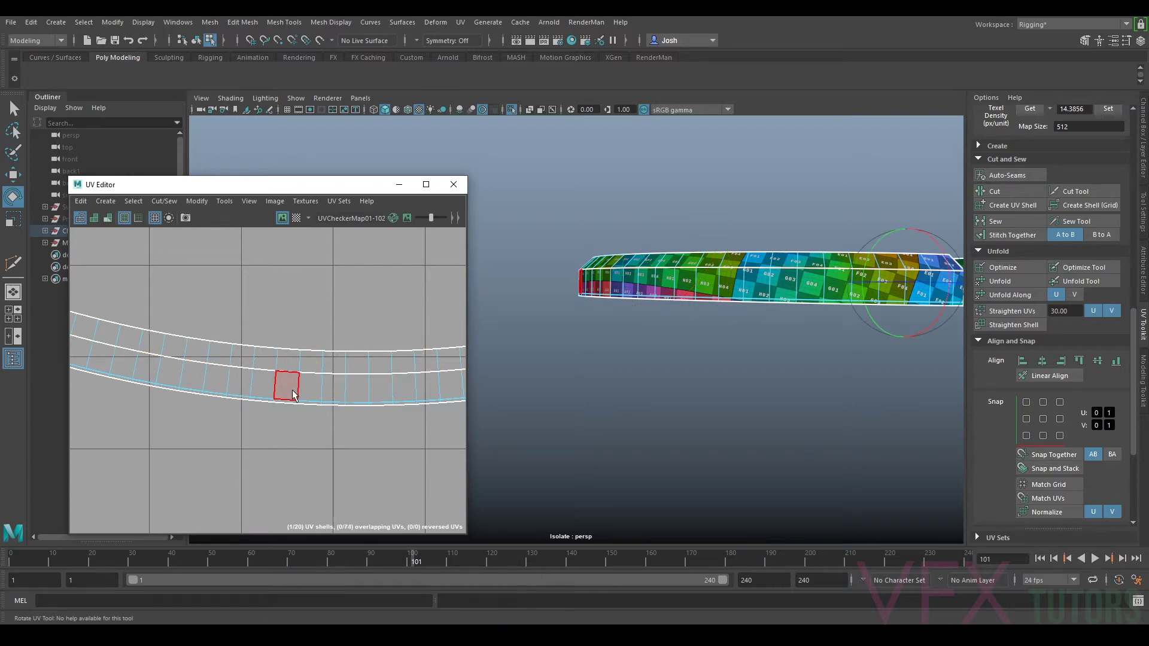
Step: Select the shell of the outer wall strip cut from the rim strip and move it down clear of the bevel strip
{"action": "left_click", "coordinate": [290, 389]}
{"action": "scroll", "coordinate": [305, 401], "scroll_direction": "down", "scroll_amount": 2}
{"action": "right_click_drag", "start_coordinate": [366, 399], "coordinate": [340, 379]}
{"action": "left_click", "coordinate": [338, 393]}
{"action": "key", "text": "w"}
{"action": "left_click_drag", "start_coordinate": [325, 375], "coordinate": [326, 405]}
{"action": "middle_click_drag", "start_coordinate": [366, 424], "coordinate": [331, 392], "text": "alt"}
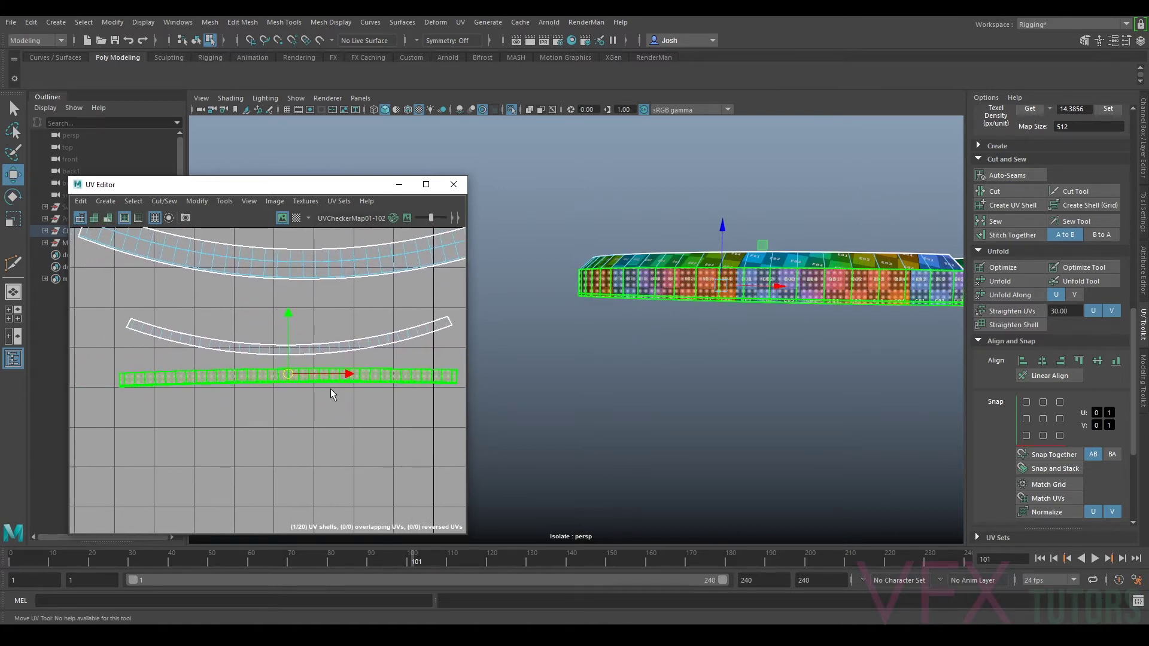
Step: Orient the outer wall strip's shell and straighten its UVs in U and V with a 30.00 angle
{"action": "scroll", "coordinate": [1086, 390], "scroll_direction": "down", "scroll_amount": 5}
{"action": "left_click", "coordinate": [996, 417]}
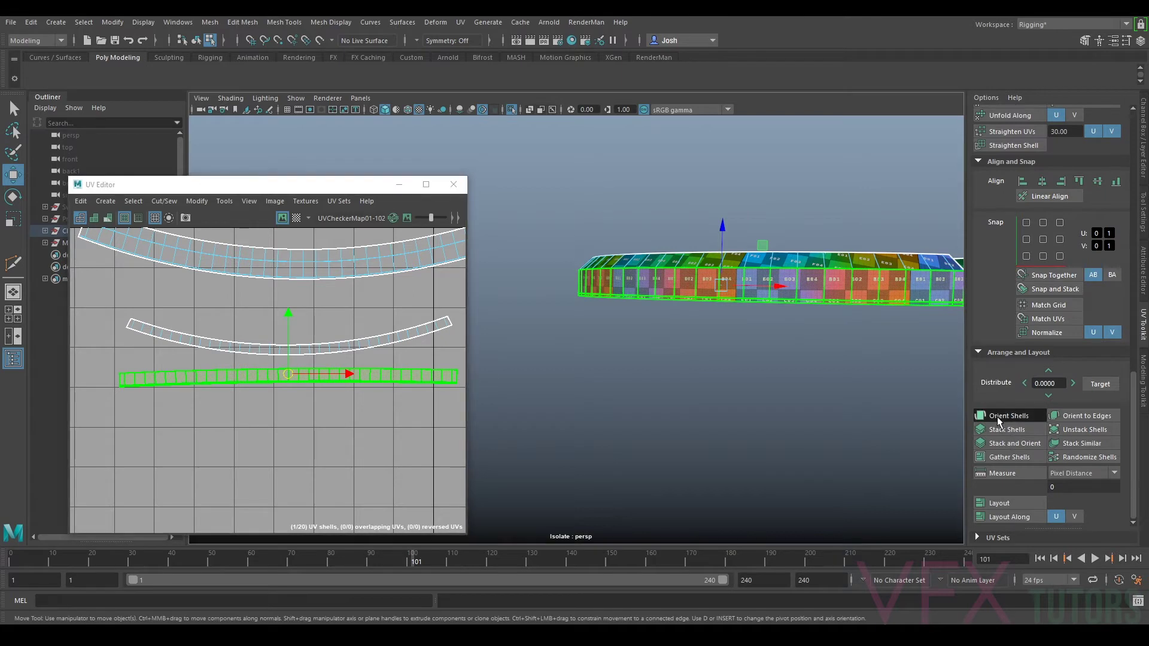
{"action": "scroll", "coordinate": [291, 385], "scroll_direction": "up", "scroll_amount": 3}
{"action": "scroll", "coordinate": [420, 382], "scroll_direction": "up", "scroll_amount": 3}
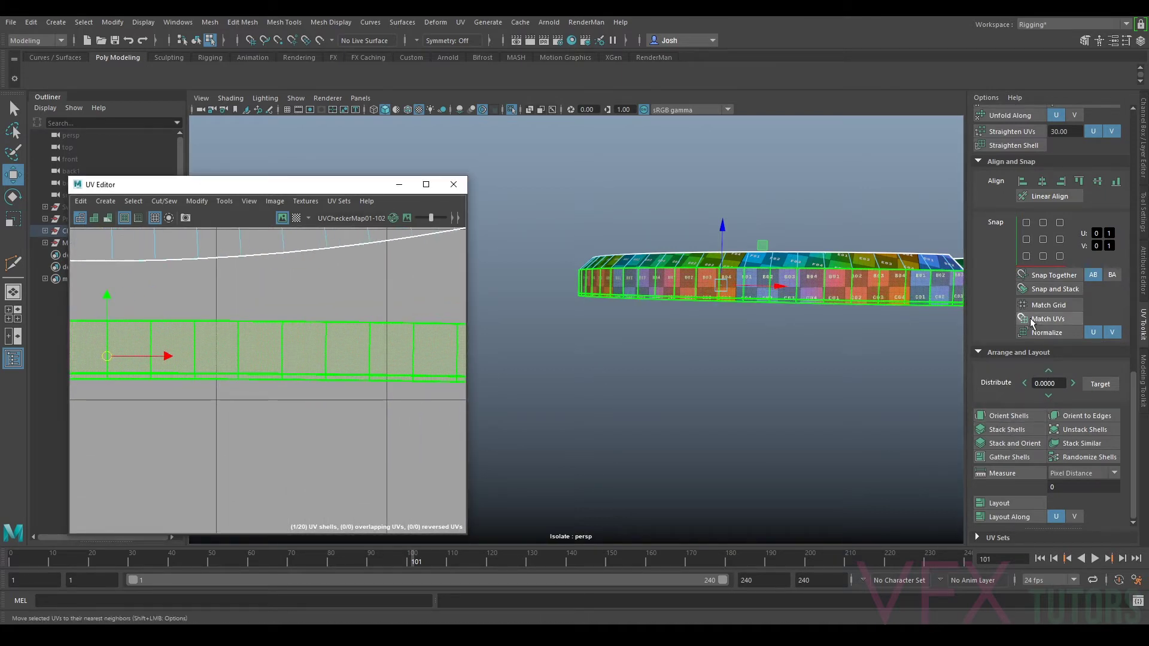
{"action": "scroll", "coordinate": [1020, 335], "scroll_direction": "up", "scroll_amount": 2}
{"action": "scroll", "coordinate": [1015, 235], "scroll_direction": "up", "scroll_amount": 2}
{"action": "left_click", "coordinate": [1011, 203]}
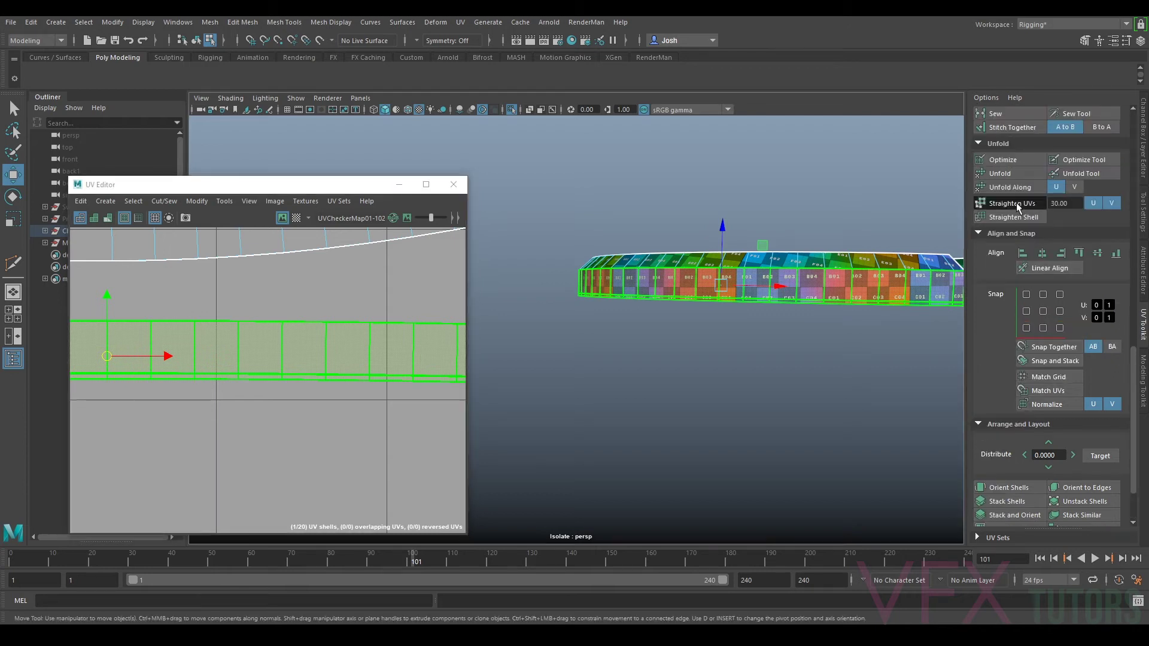
Step: Examine the end corner and lengthwise edges of the straightened wall strip up close
{"action": "scroll", "coordinate": [333, 366], "scroll_direction": "down", "scroll_amount": 3}
{"action": "middle_click_drag", "start_coordinate": [349, 371], "coordinate": [228, 372], "text": "alt"}
{"action": "scroll", "coordinate": [228, 371], "scroll_direction": "up", "scroll_amount": 2}
{"action": "scroll", "coordinate": [335, 371], "scroll_direction": "up", "scroll_amount": 3}
{"action": "middle_click_drag", "start_coordinate": [421, 390], "coordinate": [356, 407], "text": "alt"}
{"action": "left_click", "coordinate": [559, 388]}
{"action": "left_click", "coordinate": [404, 411]}
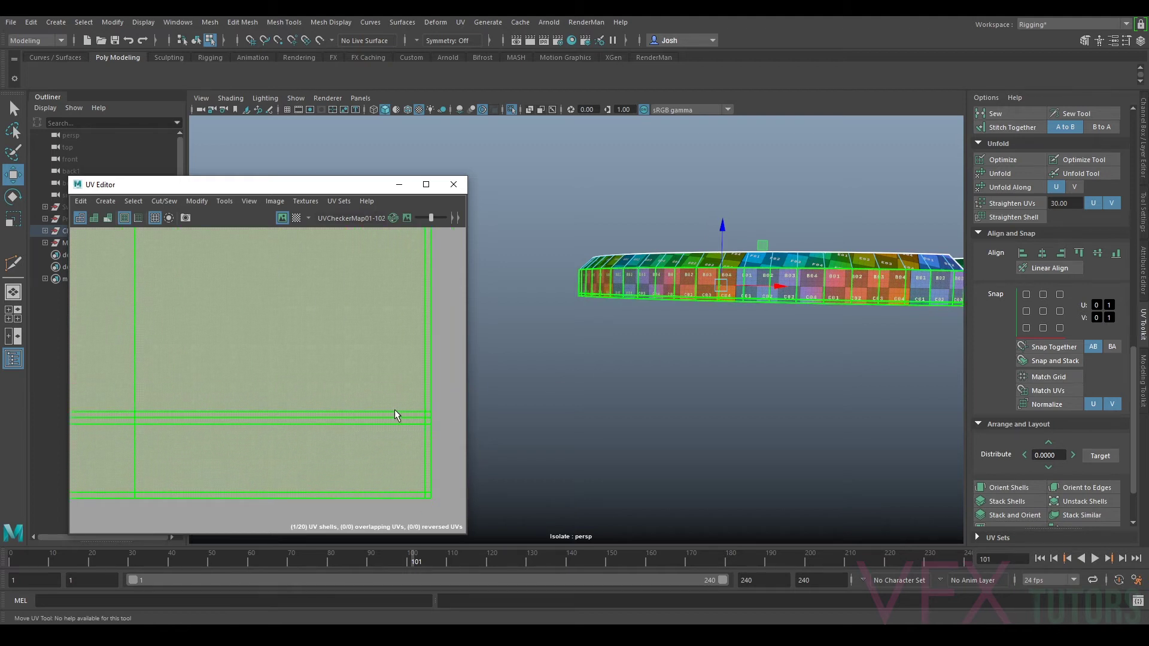
{"action": "middle_click_drag", "start_coordinate": [431, 425], "coordinate": [407, 350], "text": "alt"}
Step: Optimize the straightened wall strip's UVs and check the spacing of its edges
{"action": "left_click", "coordinate": [1004, 161]}
{"action": "left_click", "coordinate": [308, 397]}
{"action": "scroll", "coordinate": [308, 397], "scroll_direction": "up", "scroll_amount": 3}
{"action": "left_click", "coordinate": [249, 396]}
{"action": "scroll", "coordinate": [249, 396], "scroll_direction": "down", "scroll_amount": 5}
{"action": "left_click", "coordinate": [243, 386]}
{"action": "left_click_drag", "start_coordinate": [242, 386], "coordinate": [377, 361]}
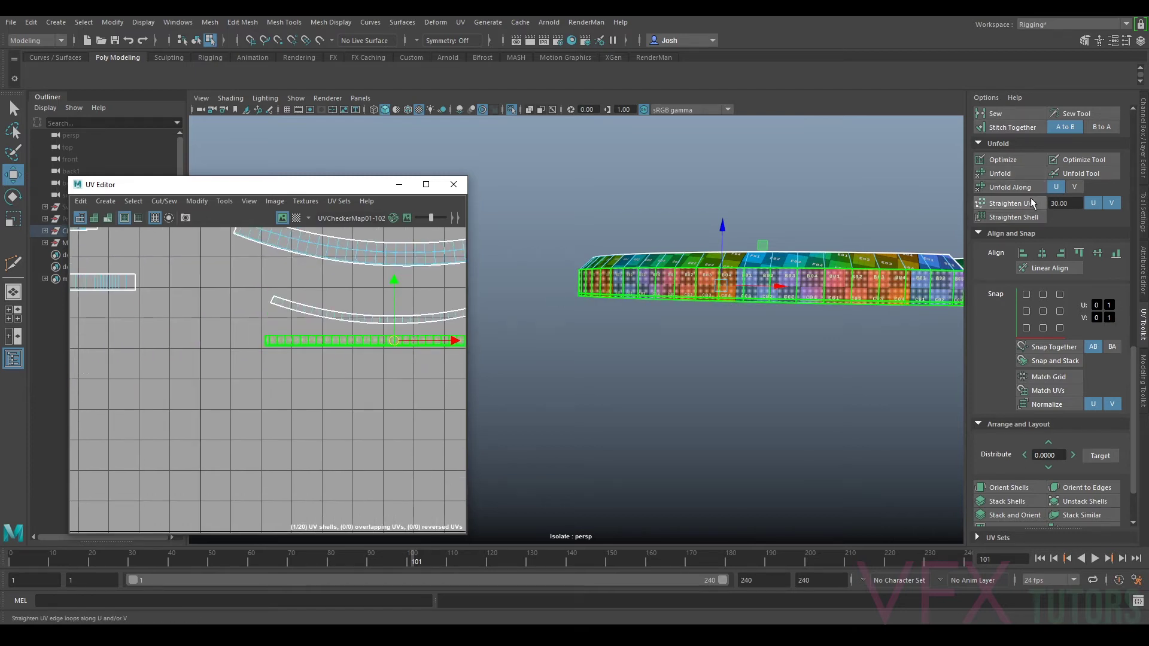
Step: Select the curved bevel strip's shell, orient it and straighten its UVs in U and V with a 30.00 angle
{"action": "middle_click_drag", "start_coordinate": [390, 339], "coordinate": [347, 317], "text": "alt"}
{"action": "left_click", "coordinate": [323, 337]}
{"action": "middle_click_drag", "start_coordinate": [390, 352], "coordinate": [320, 346], "text": "alt"}
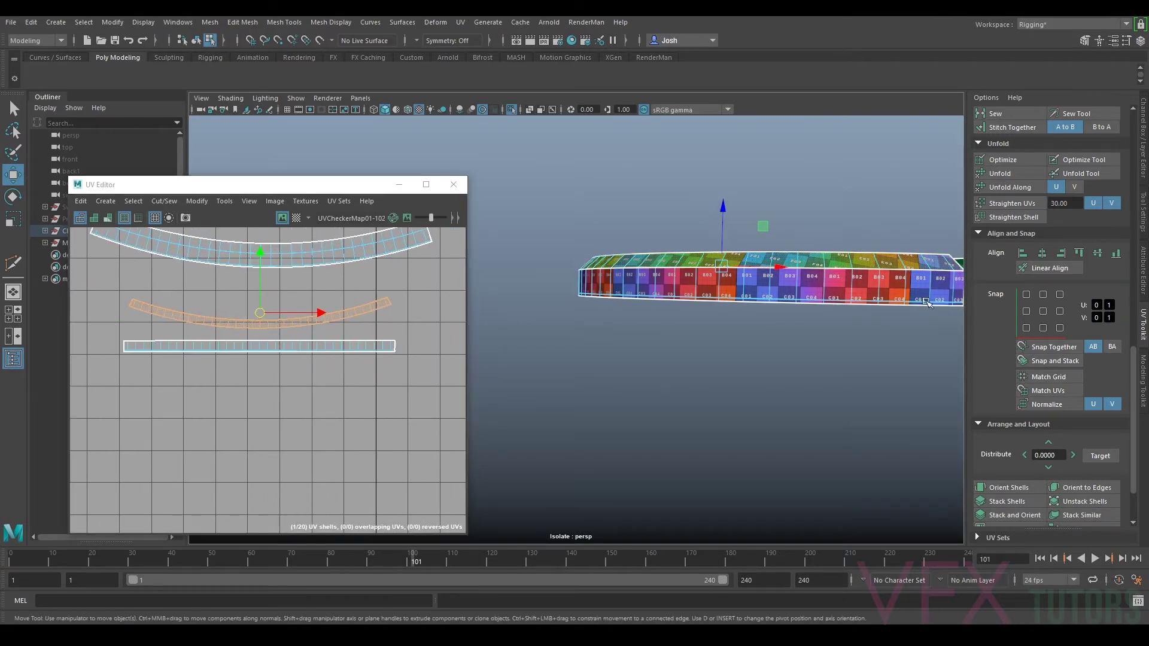
{"action": "left_click", "coordinate": [270, 317]}
{"action": "scroll", "coordinate": [269, 317], "scroll_direction": "up", "scroll_amount": 4}
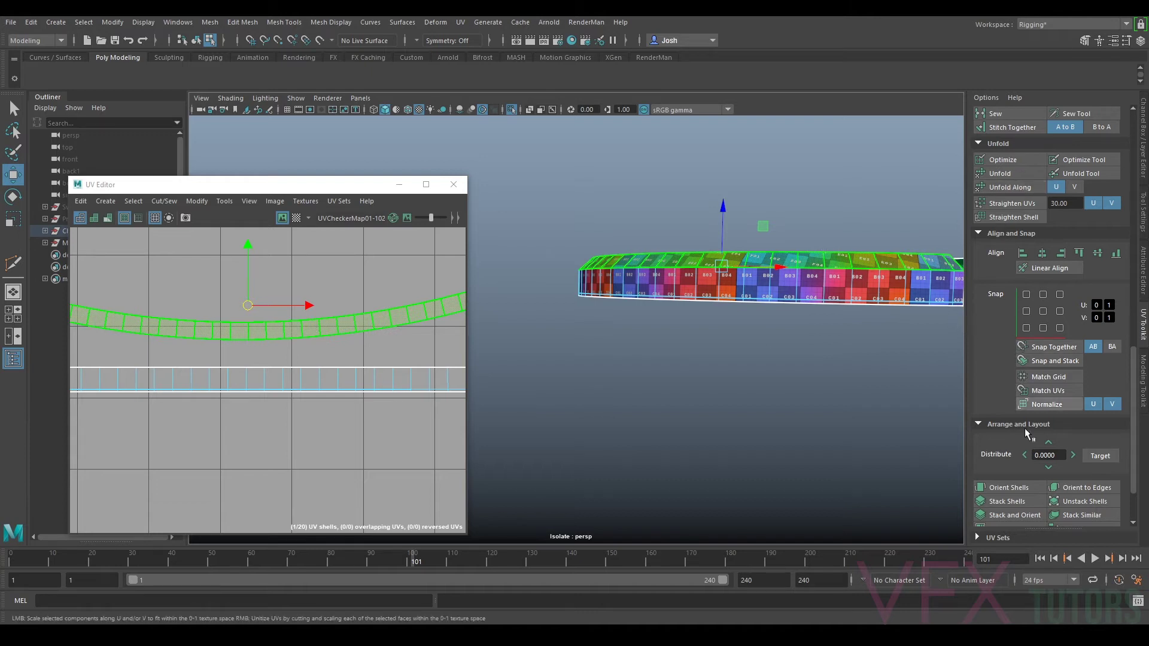
{"action": "left_click", "coordinate": [1009, 487]}
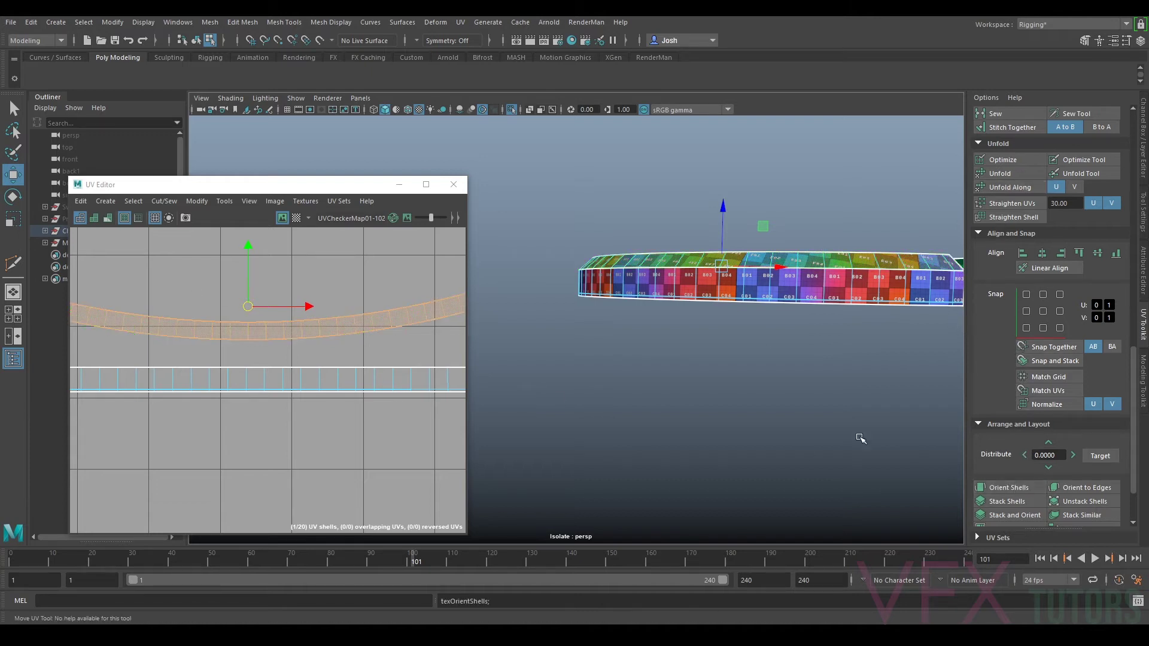
{"action": "left_click", "coordinate": [1019, 200]}
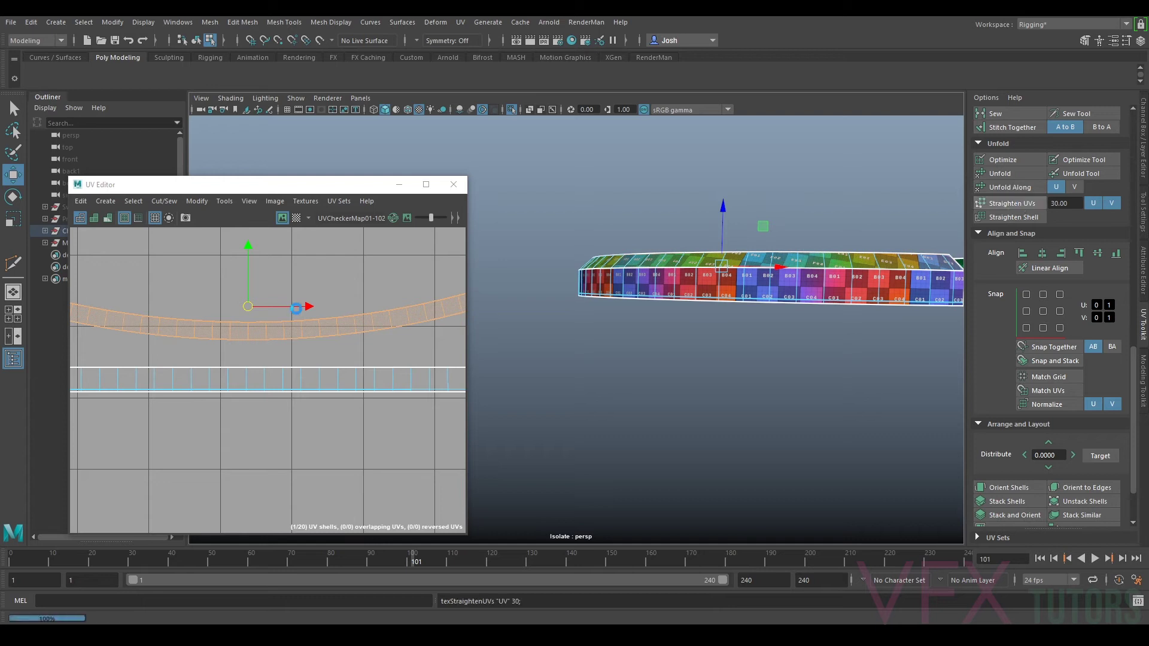
Step: Examine the straightened bevel strip's end and optimize its UVs
{"action": "scroll", "coordinate": [297, 319], "scroll_direction": "down", "scroll_amount": 5}
{"action": "scroll", "coordinate": [304, 328], "scroll_direction": "up", "scroll_amount": 8}
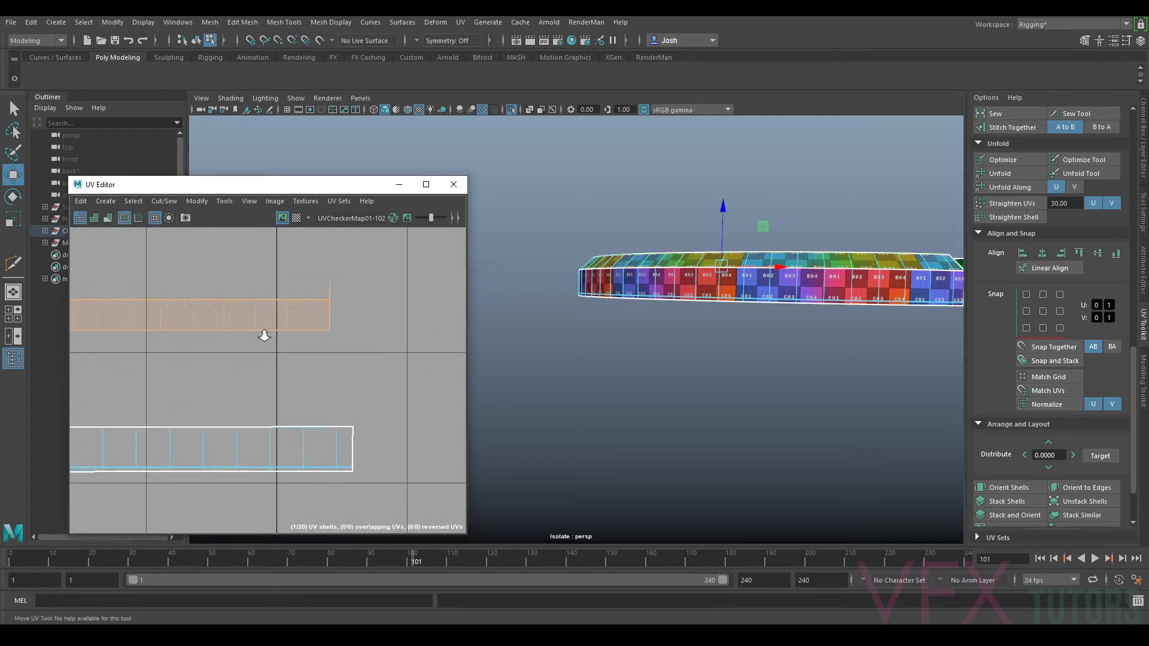
{"action": "scroll", "coordinate": [175, 347], "scroll_direction": "down", "scroll_amount": 4}
{"action": "scroll", "coordinate": [425, 338], "scroll_direction": "up", "scroll_amount": 3}
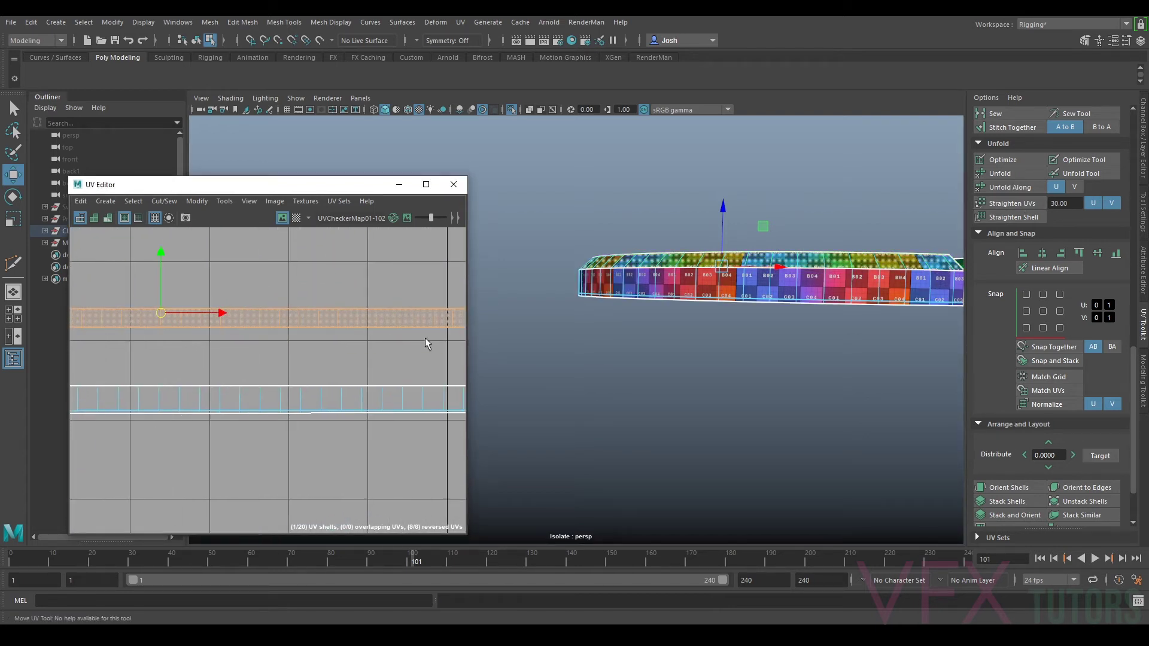
{"action": "left_click", "coordinate": [1003, 160]}
{"action": "scroll", "coordinate": [298, 368], "scroll_direction": "down", "scroll_amount": 3}
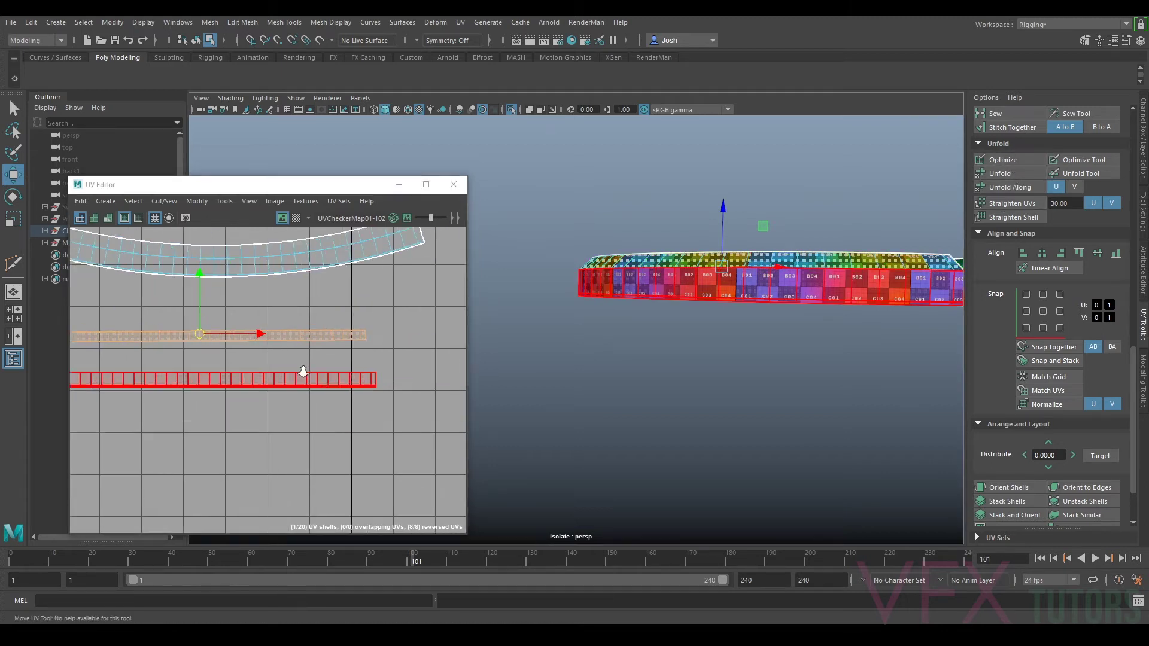
Step: Straighten the bevel strip's UVs again in U and V at 30.00 and optimize them once more
{"action": "scroll", "coordinate": [304, 371], "scroll_direction": "up", "scroll_amount": 3}
{"action": "left_click", "coordinate": [1008, 203]}
{"action": "scroll", "coordinate": [239, 366], "scroll_direction": "up", "scroll_amount": 4}
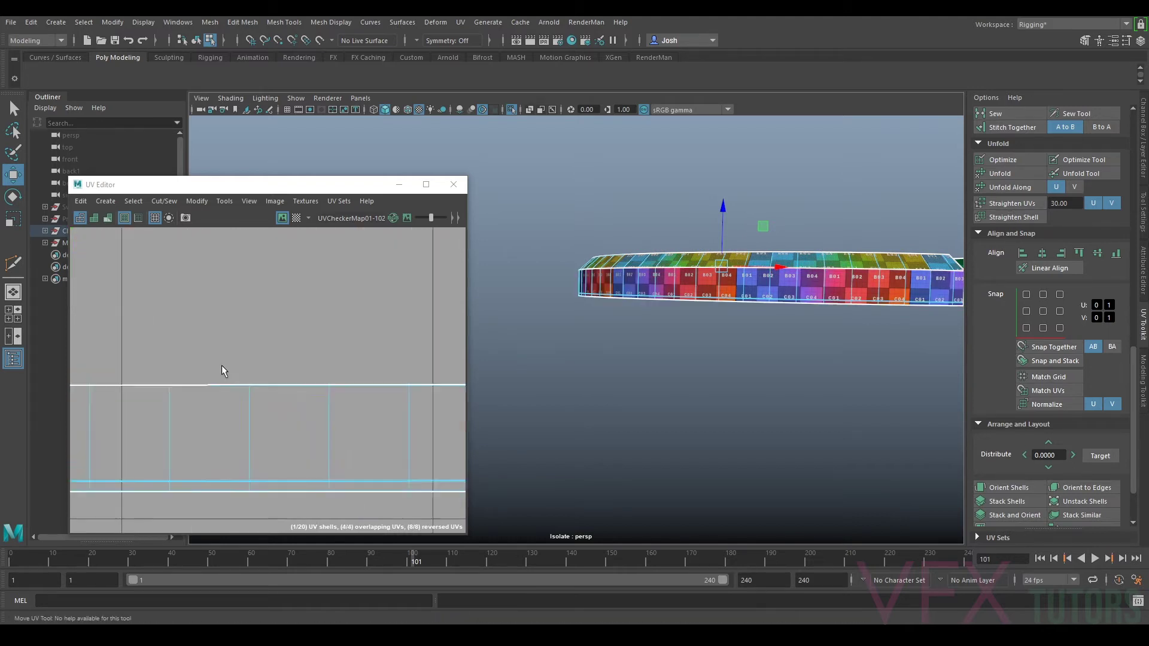
{"action": "scroll", "coordinate": [333, 357], "scroll_direction": "down", "scroll_amount": 4}
{"action": "left_click", "coordinate": [1013, 160]}
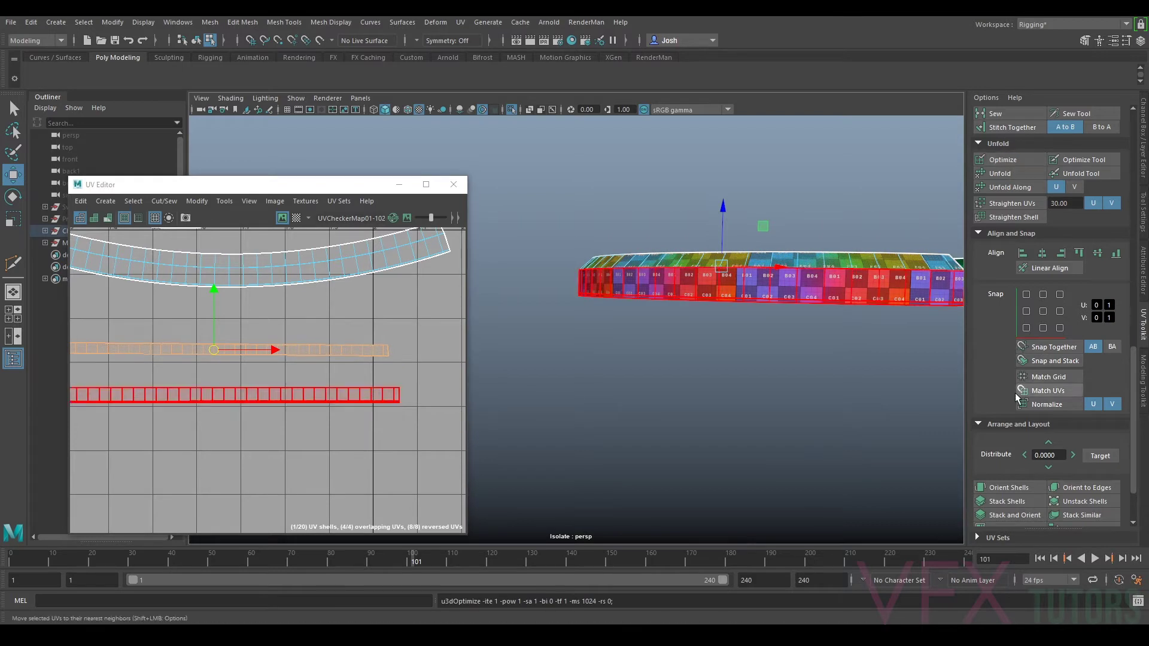
Step: Try optimizing and straightening the bevel strip after checking its other end, and undo the last straightening
{"action": "middle_click_drag", "start_coordinate": [263, 341], "coordinate": [446, 327], "text": "alt"}
{"action": "scroll", "coordinate": [353, 351], "scroll_direction": "up", "scroll_amount": 3}
{"action": "middle_click_drag", "start_coordinate": [353, 351], "coordinate": [565, 336], "text": "alt"}
{"action": "scroll", "coordinate": [424, 362], "scroll_direction": "up", "scroll_amount": 3}
{"action": "left_click", "coordinate": [275, 296]}
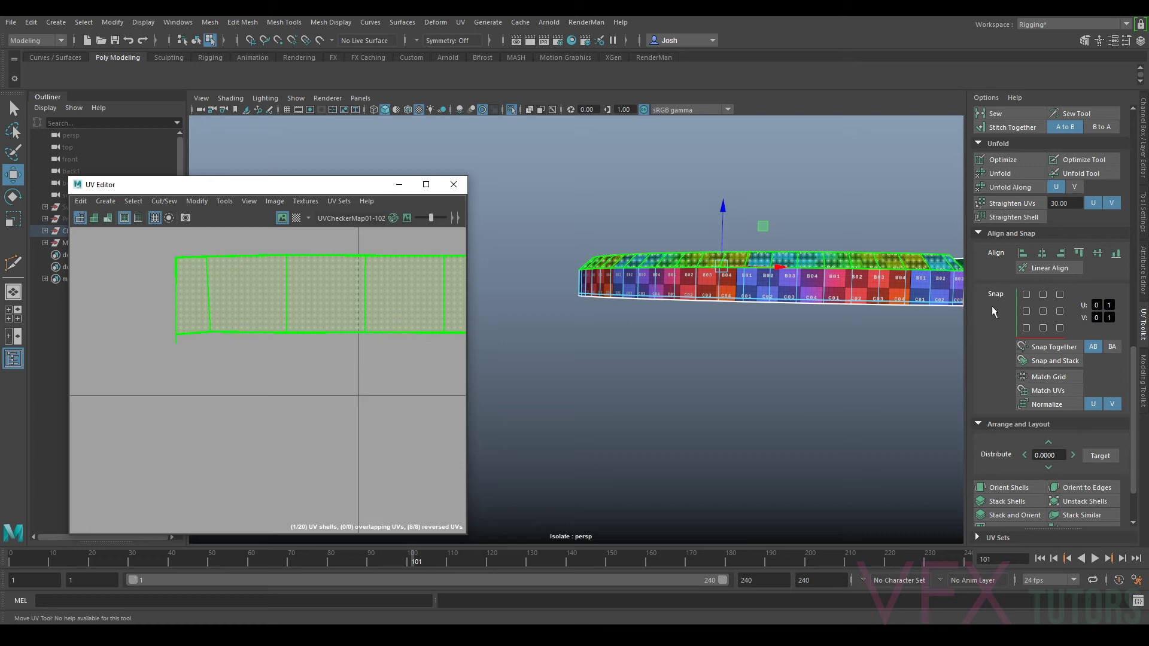
{"action": "left_click", "coordinate": [1011, 160]}
{"action": "scroll", "coordinate": [98, 383], "scroll_direction": "down", "scroll_amount": 4}
{"action": "left_click", "coordinate": [1011, 204]}
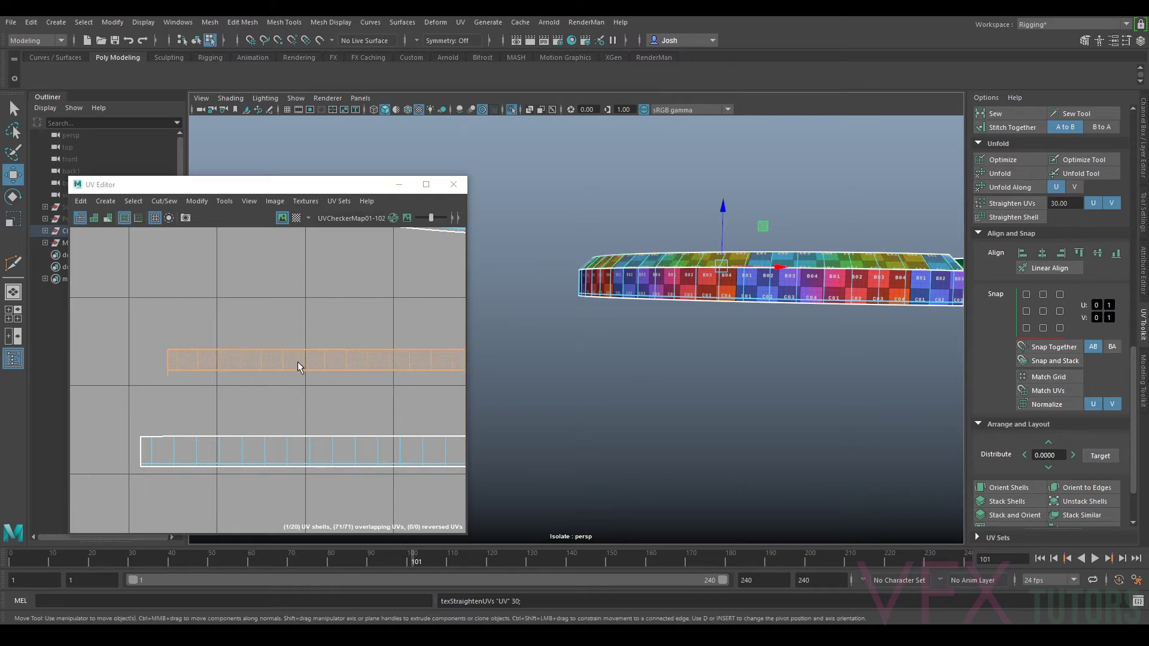
{"action": "key", "text": "ctrl+z"}
Step: Select the curved bevel strip's shell and move it up clear of the straight wall strip
{"action": "scroll", "coordinate": [371, 383], "scroll_direction": "down", "scroll_amount": 3}
{"action": "scroll", "coordinate": [332, 337], "scroll_direction": "up", "scroll_amount": 4}
{"action": "left_click", "coordinate": [396, 419]}
{"action": "middle_click_drag", "start_coordinate": [396, 419], "coordinate": [360, 340], "text": "alt"}
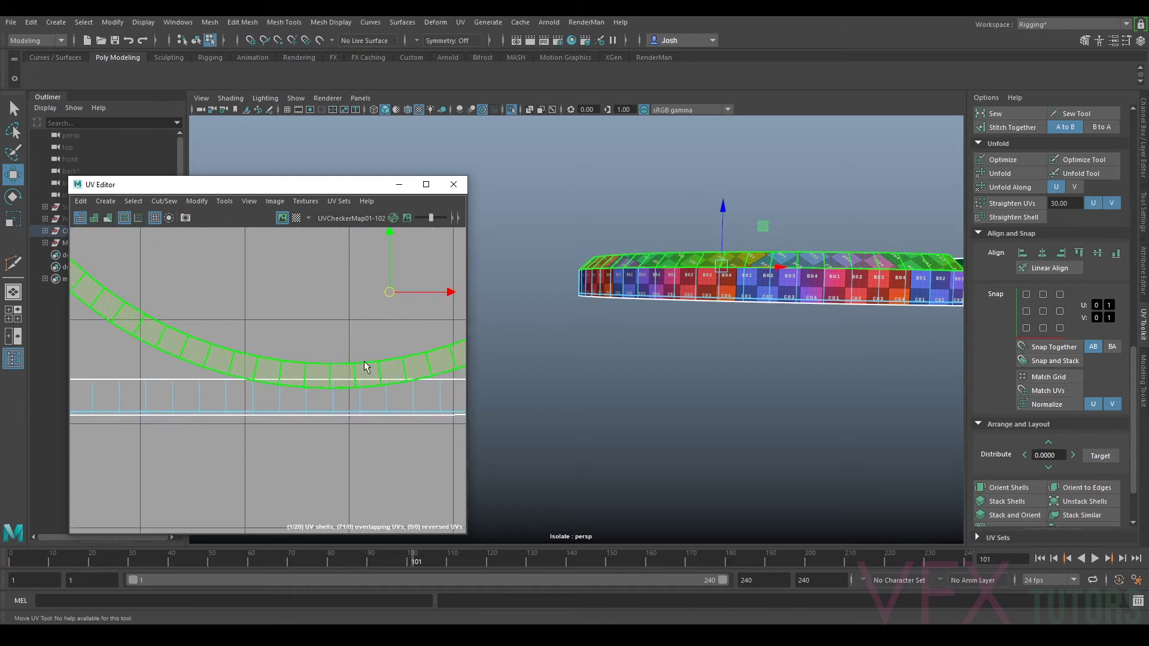
{"action": "key", "text": "F8"}
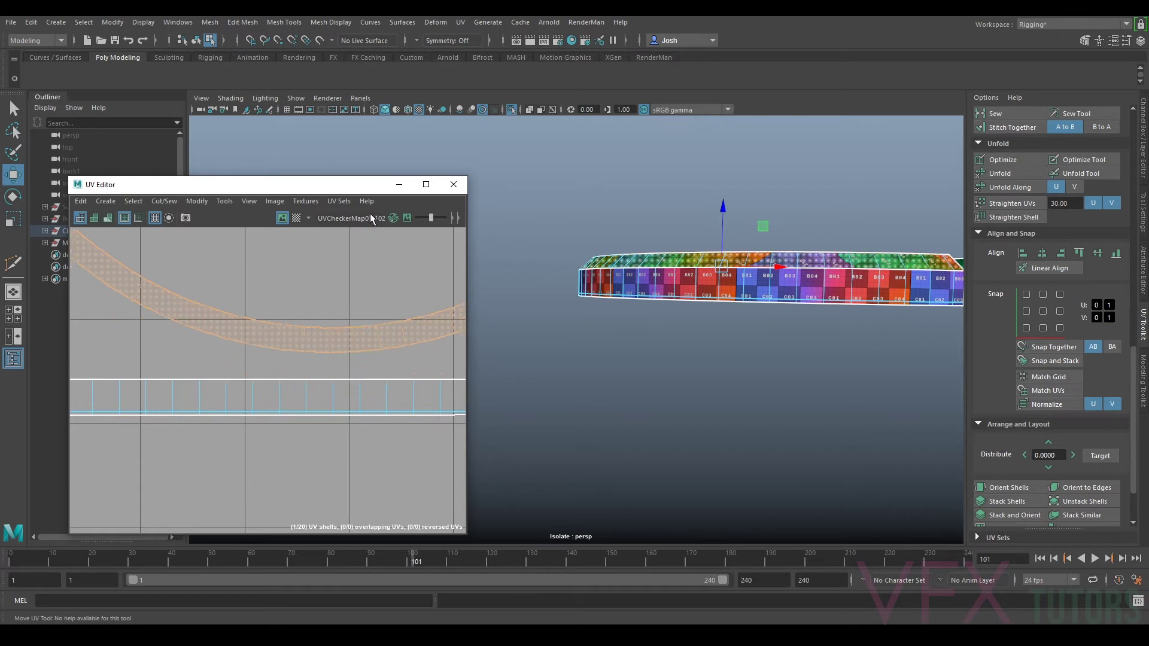
{"action": "key", "text": "F8"}
Step: Rotate the curved bevel strip's shell slightly so its two ends sit level
{"action": "scroll", "coordinate": [400, 315], "scroll_direction": "down", "scroll_amount": 2}
{"action": "middle_click_drag", "start_coordinate": [445, 269], "coordinate": [351, 256], "text": "alt"}
{"action": "key", "text": "F8"}
{"action": "key", "text": "e"}
{"action": "left_click_drag", "start_coordinate": [339, 276], "coordinate": [340, 281]}
{"action": "key", "text": "F8"}
Step: Select the lower border edge loop of the curved bevel strip and check how far it reaches at the strip's end
{"action": "scroll", "coordinate": [328, 323], "scroll_direction": "up", "scroll_amount": 3}
{"action": "right_click_drag", "start_coordinate": [328, 324], "coordinate": [317, 298]}
{"action": "scroll", "coordinate": [299, 335], "scroll_direction": "up", "scroll_amount": 5}
{"action": "scroll", "coordinate": [278, 307], "scroll_direction": "up", "scroll_amount": 3}
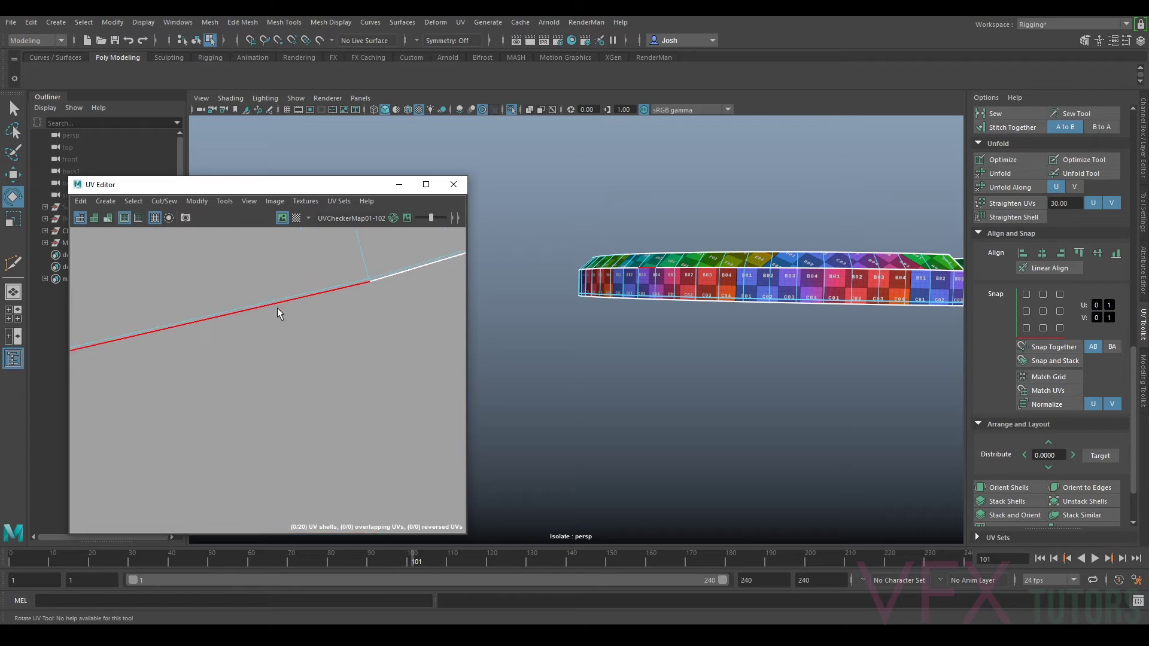
{"action": "left_click", "coordinate": [277, 303]}
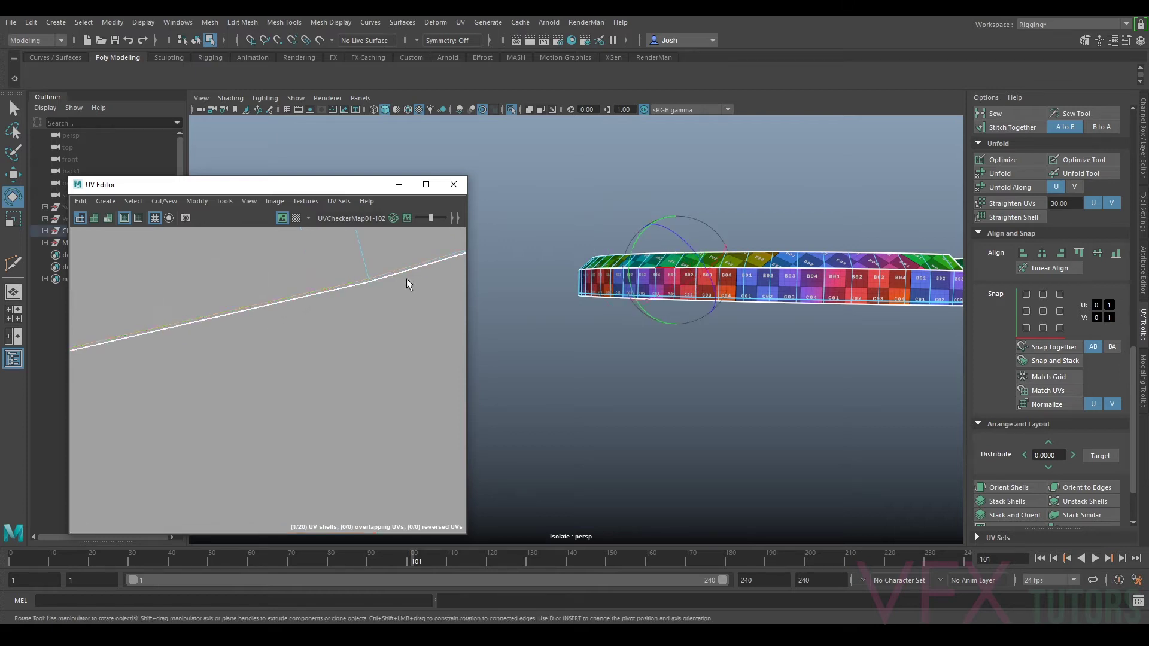
{"action": "scroll", "coordinate": [413, 275], "scroll_direction": "down", "scroll_amount": 6}
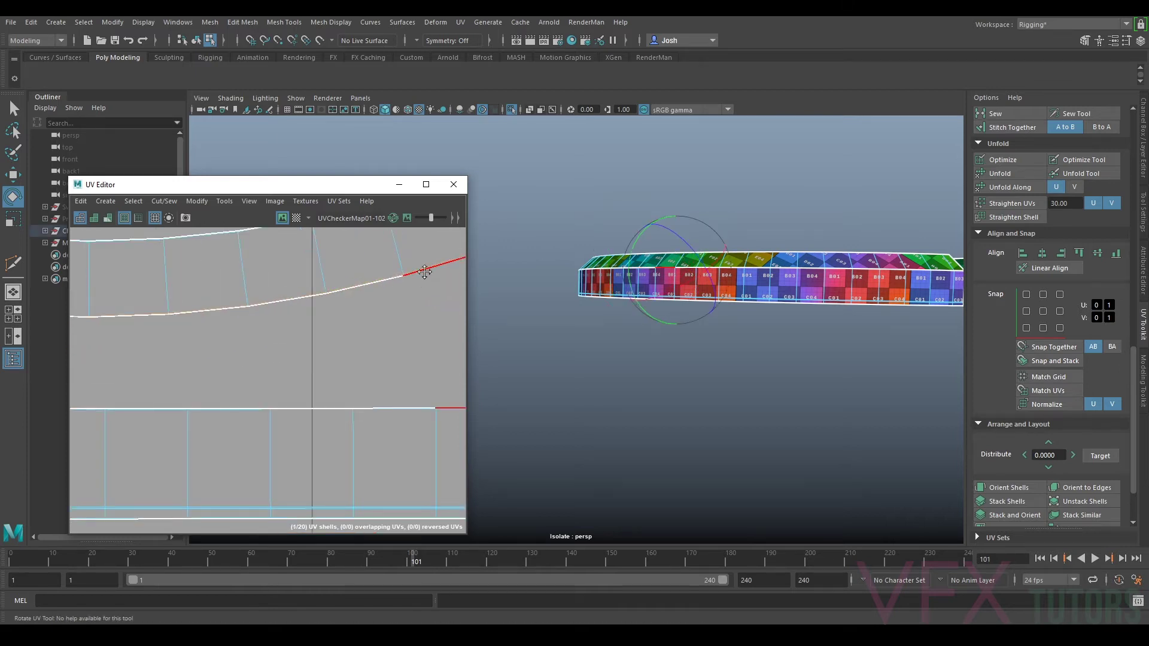
{"action": "scroll", "coordinate": [301, 344], "scroll_direction": "down", "scroll_amount": 5}
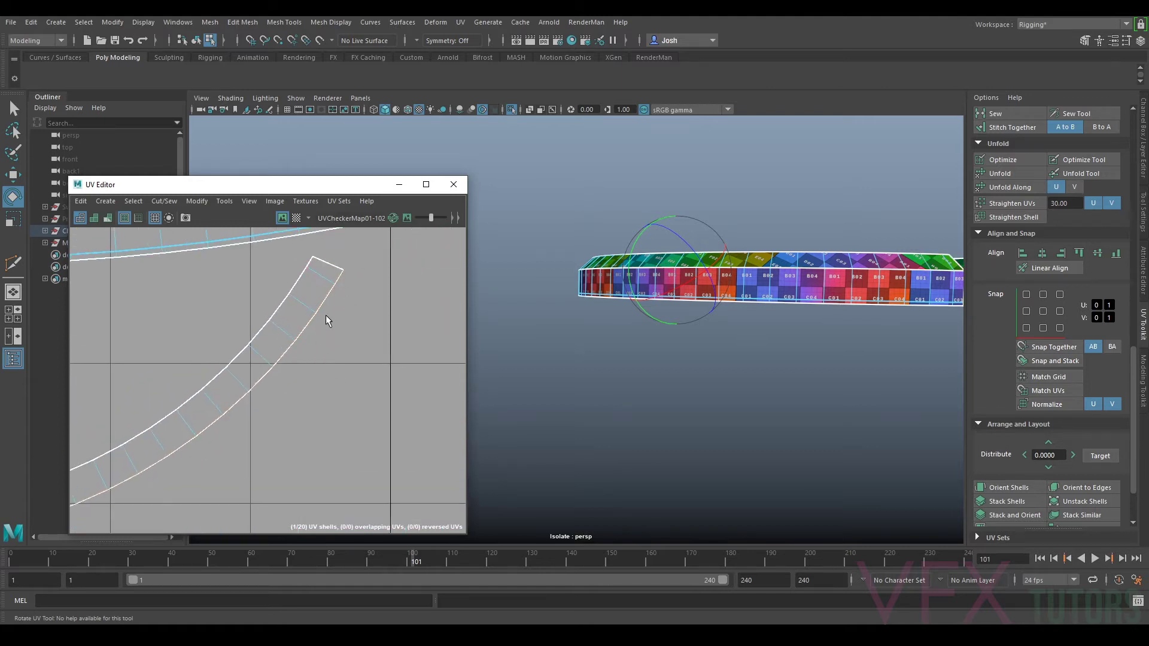
{"action": "left_click_drag", "start_coordinate": [717, 326], "coordinate": [807, 306], "text": "alt"}
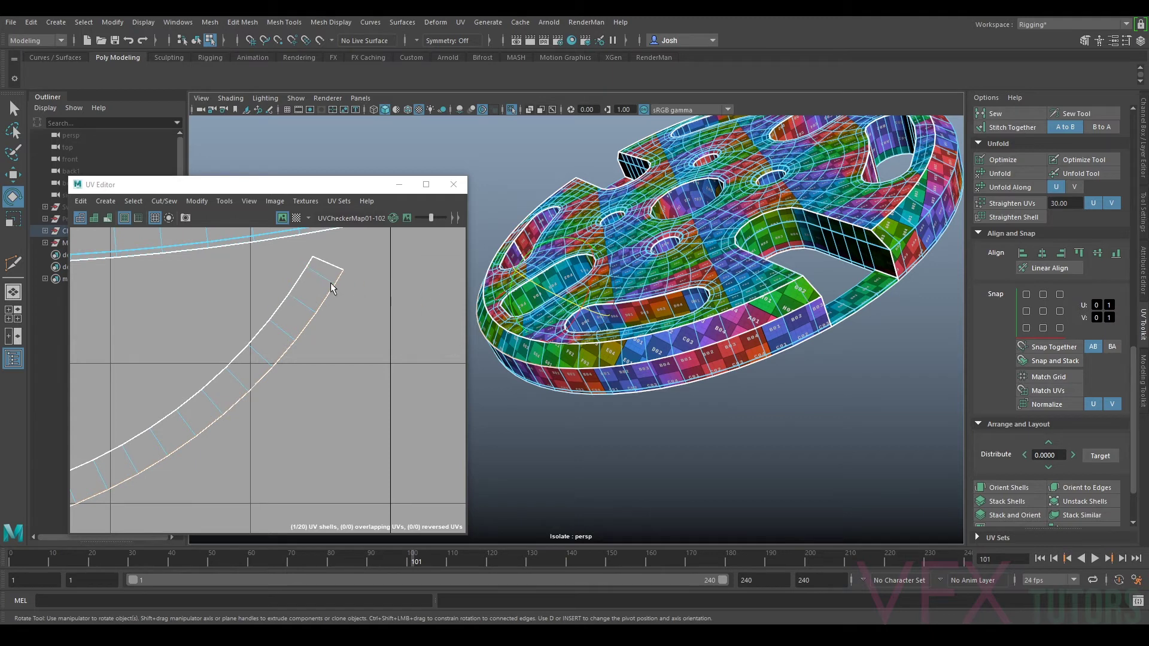
{"action": "scroll", "coordinate": [328, 301], "scroll_direction": "up", "scroll_amount": 5}
{"action": "scroll", "coordinate": [353, 365], "scroll_direction": "down", "scroll_amount": 10}
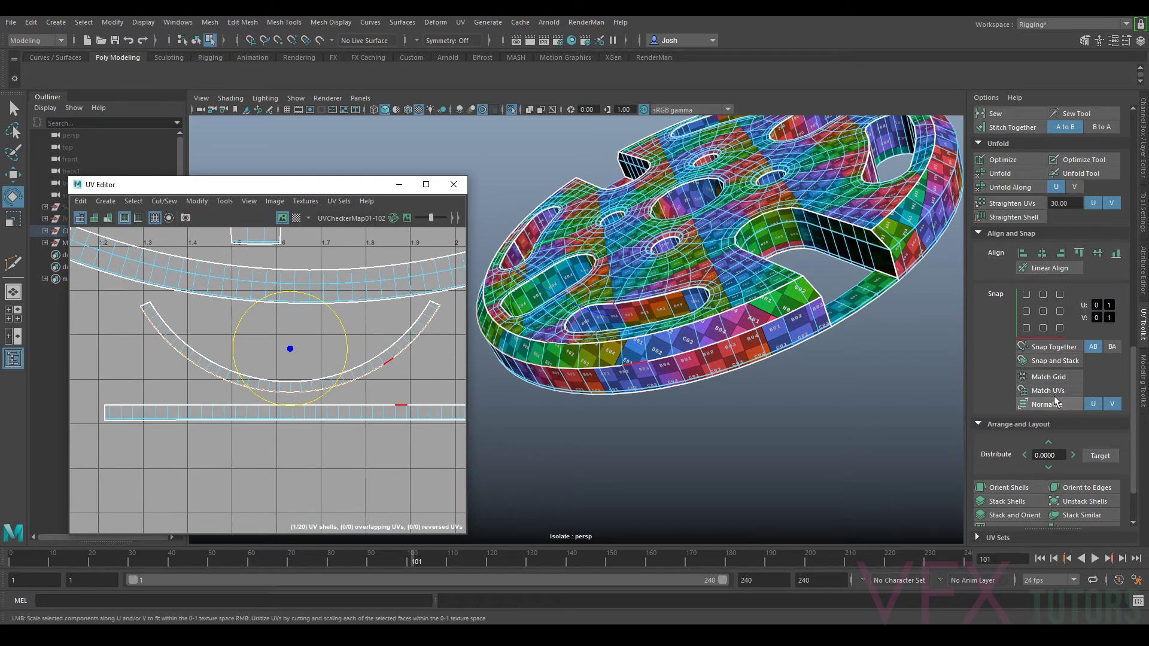
Step: Try straightening only the bevel strip's selected border edges in U and V with a 30.00 angle
{"action": "left_click", "coordinate": [1011, 204]}
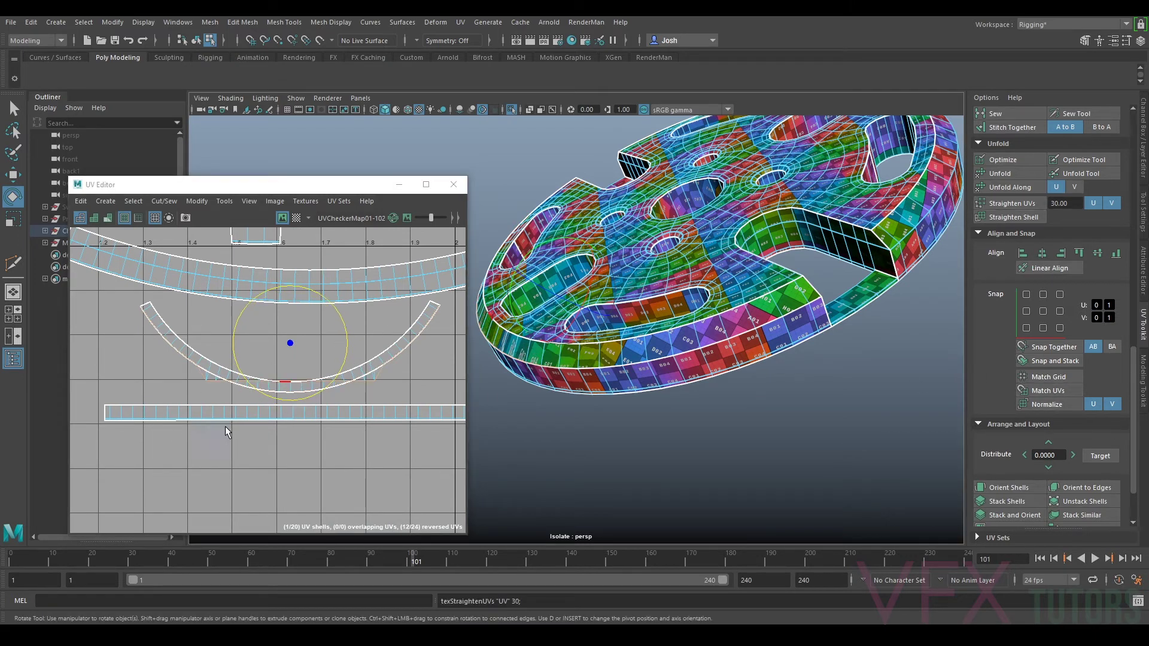
{"action": "scroll", "coordinate": [398, 387], "scroll_direction": "up", "scroll_amount": 8}
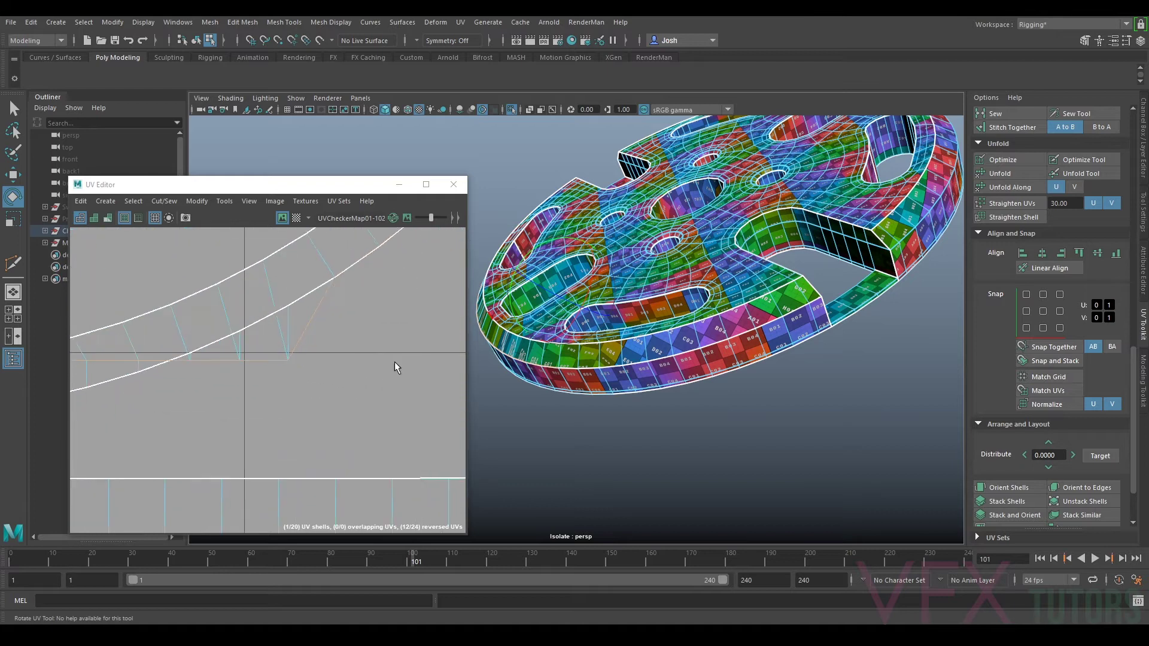
{"action": "scroll", "coordinate": [360, 351], "scroll_direction": "down", "scroll_amount": 6}
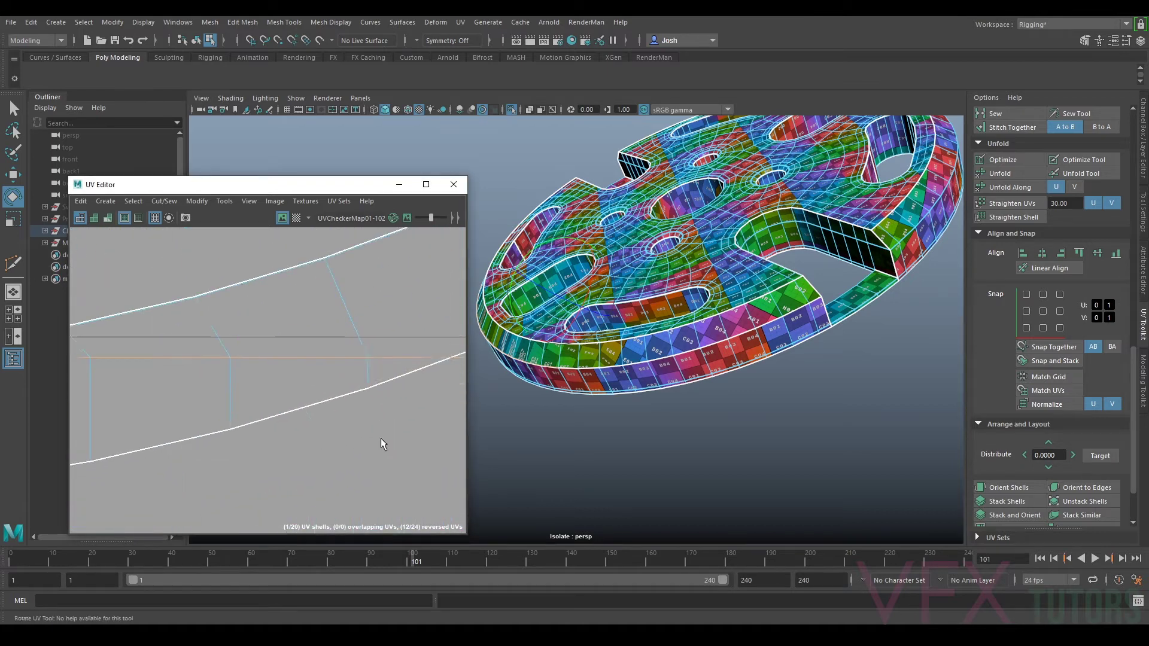
{"action": "middle_click_drag", "start_coordinate": [382, 433], "coordinate": [546, 412], "text": "alt"}
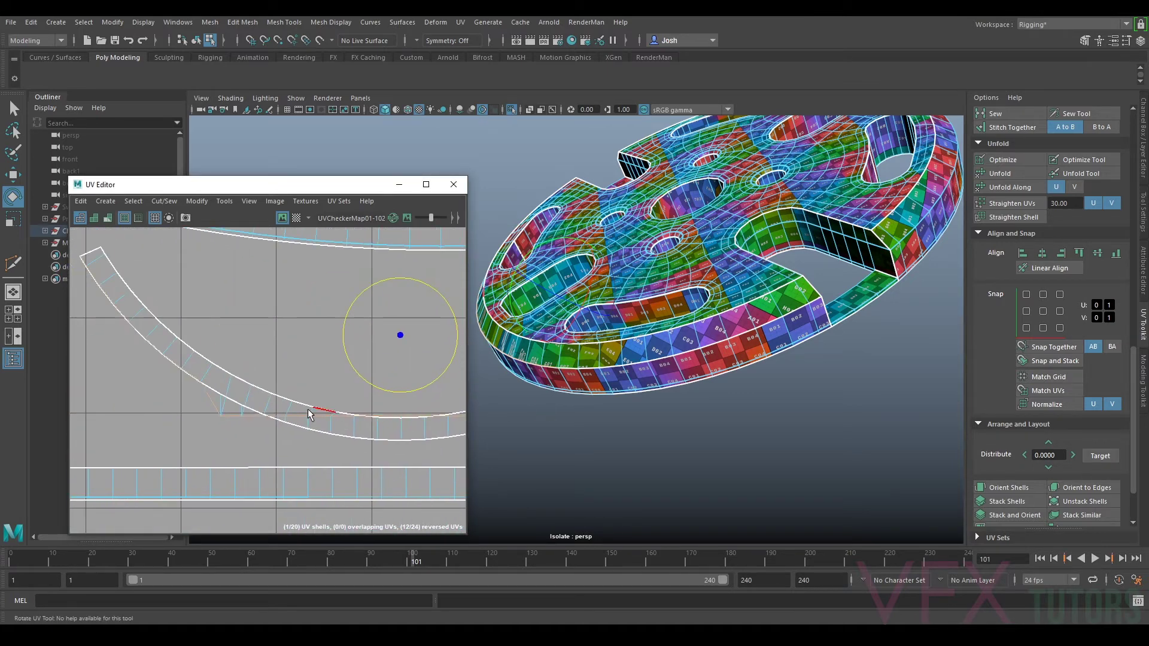
{"action": "scroll", "coordinate": [315, 394], "scroll_direction": "down", "scroll_amount": 5}
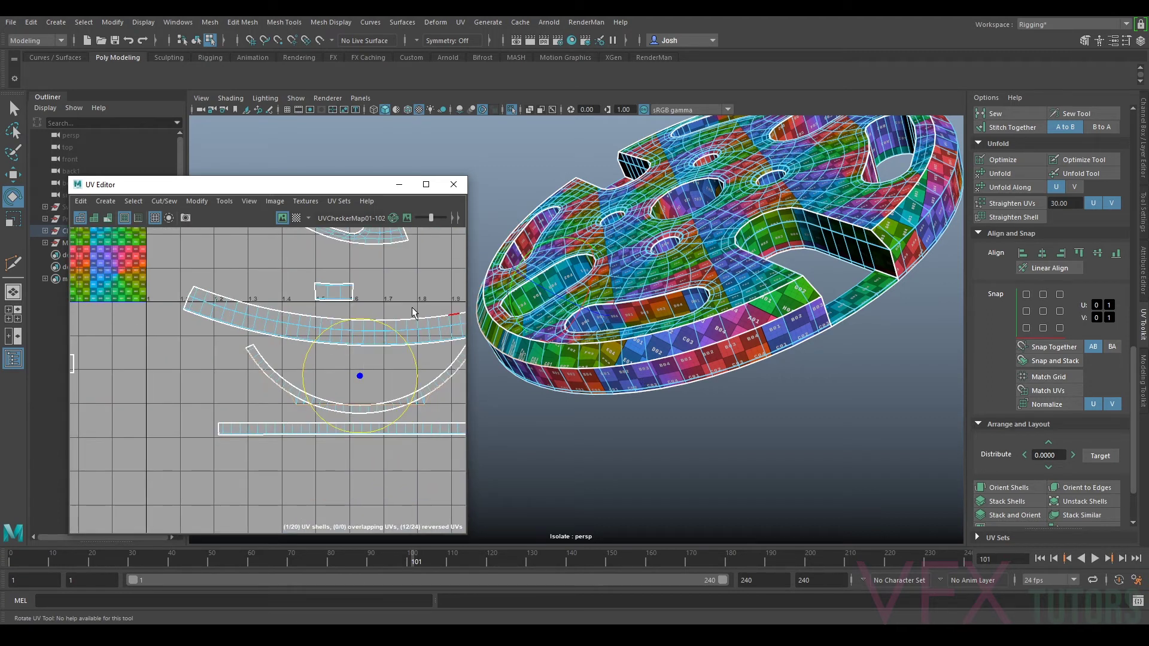
Step: Select the curved bevel strip's whole shell and straighten its UVs in U and V with a 30.00 angle
{"action": "scroll", "coordinate": [371, 383], "scroll_direction": "up", "scroll_amount": 5}
{"action": "right_click_drag", "start_coordinate": [313, 441], "coordinate": [328, 407]}
{"action": "right_click_drag", "start_coordinate": [333, 458], "coordinate": [277, 441]}
{"action": "left_click", "coordinate": [277, 441]}
{"action": "middle_click_drag", "start_coordinate": [299, 328], "coordinate": [285, 371], "text": "alt"}
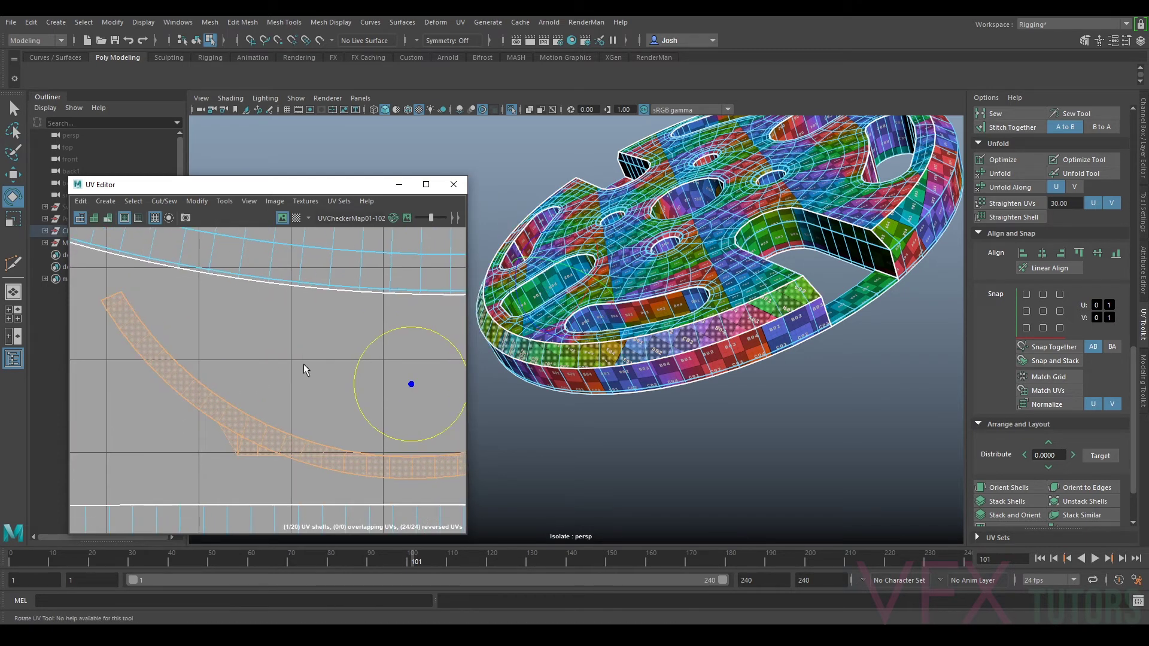
{"action": "left_click_drag", "start_coordinate": [303, 364], "coordinate": [307, 364]}
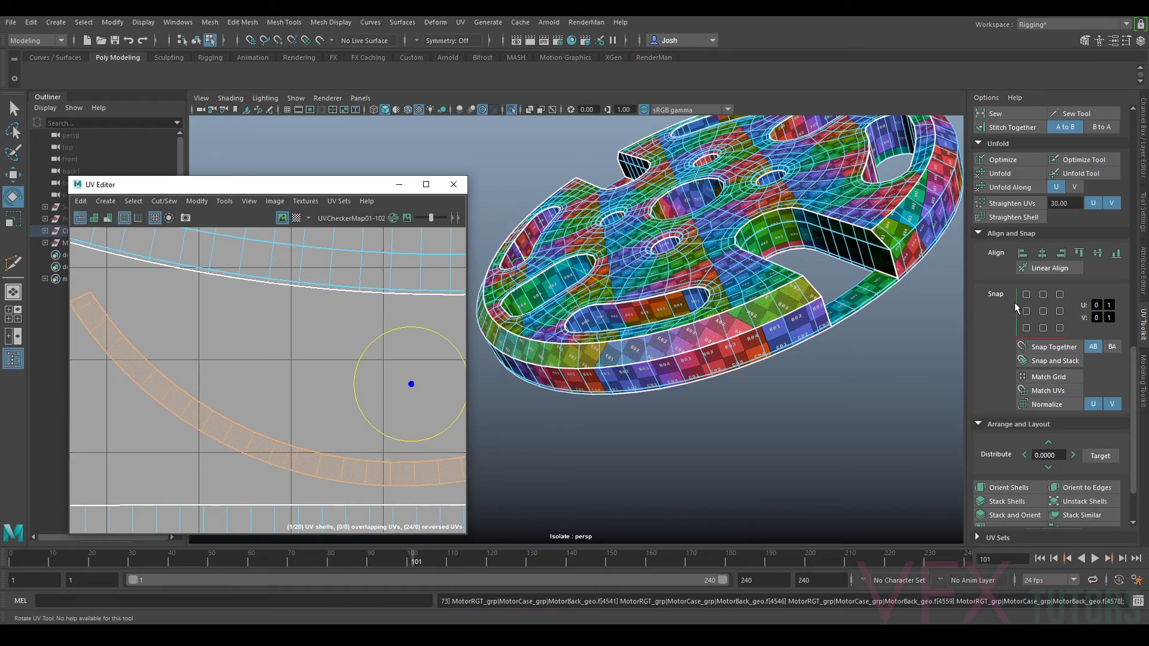
{"action": "left_click", "coordinate": [1017, 202]}
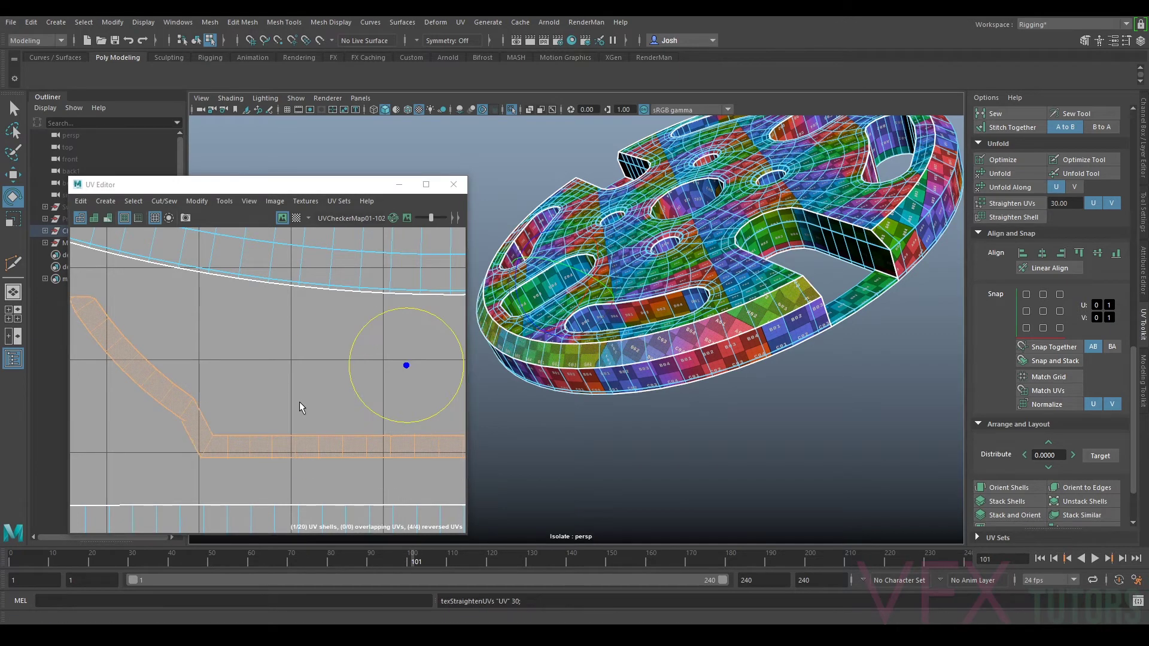
{"action": "scroll", "coordinate": [359, 413], "scroll_direction": "down", "scroll_amount": 3}
{"action": "middle_click_drag", "start_coordinate": [386, 367], "coordinate": [260, 343], "text": "alt"}
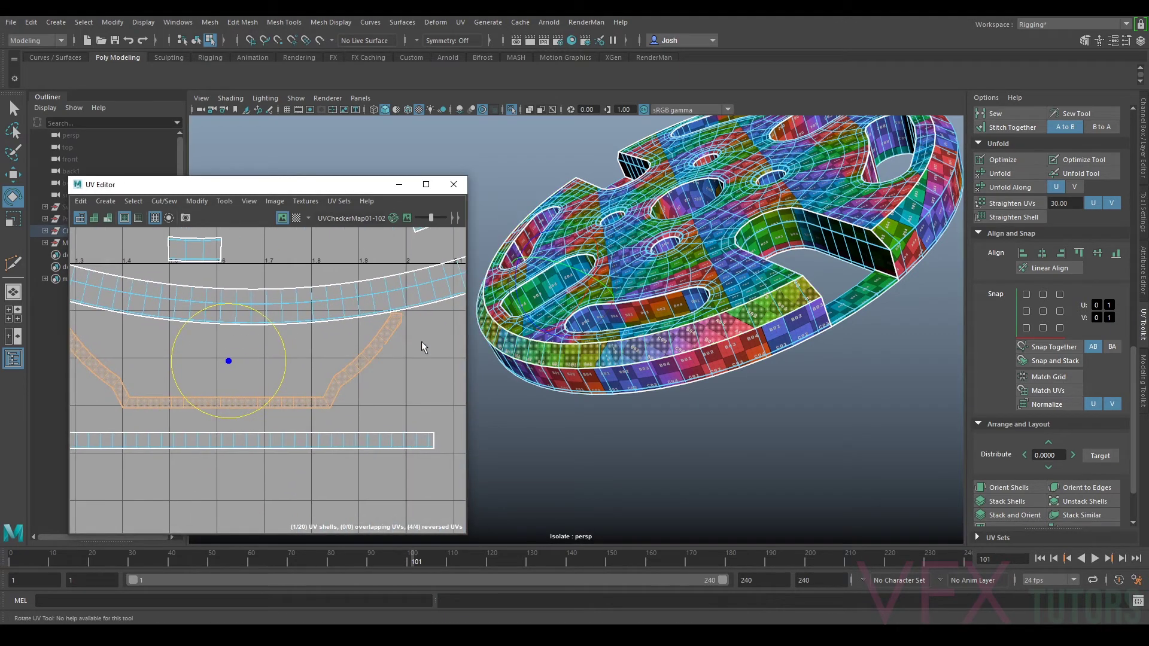
{"action": "left_click", "coordinate": [388, 393]}
{"action": "left_click", "coordinate": [305, 404]}
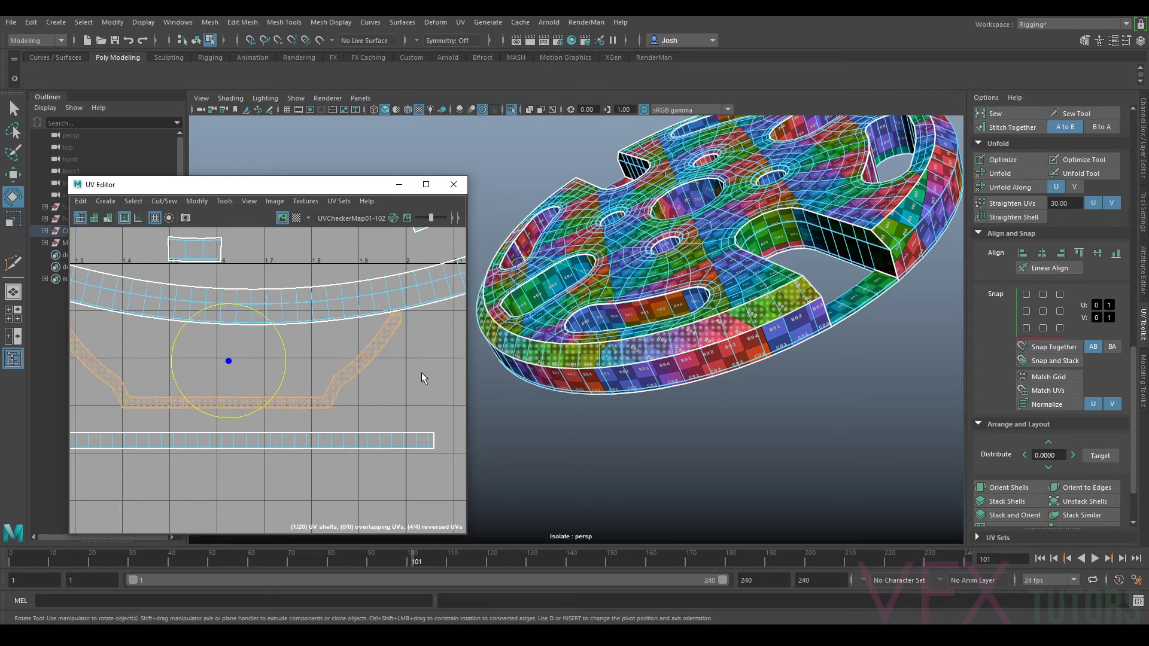
Step: Return the curved bevel strip to its original arc by undoing its straightening
{"action": "right_click_drag", "start_coordinate": [329, 374], "coordinate": [401, 377]}
{"action": "left_click", "coordinate": [341, 387]}
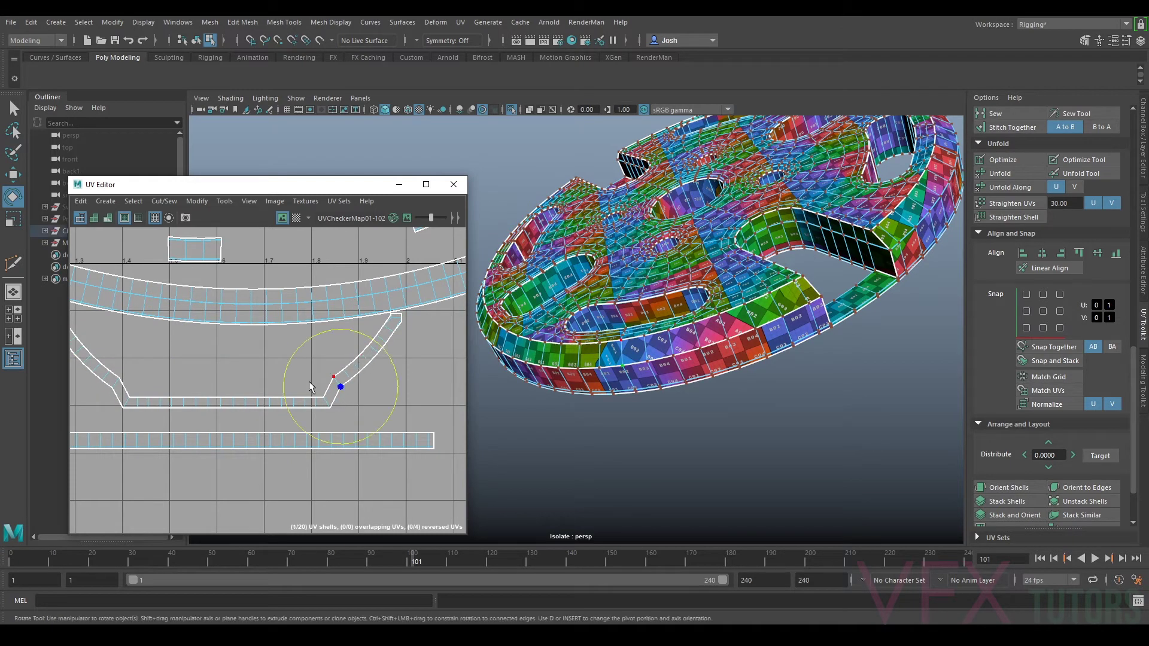
{"action": "right_click_drag", "start_coordinate": [306, 404], "coordinate": [208, 378]}
{"action": "middle_click_drag", "start_coordinate": [207, 378], "coordinate": [290, 396], "text": "alt"}
{"action": "key", "text": "e"}
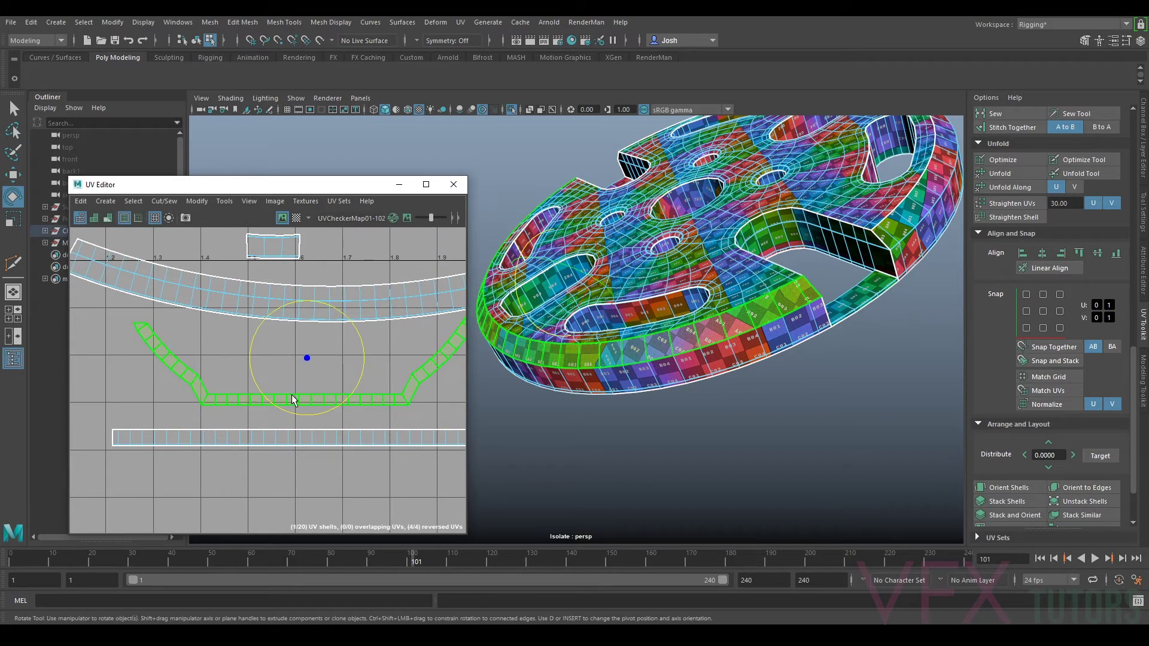
{"action": "key", "text": "ctrl+u"}
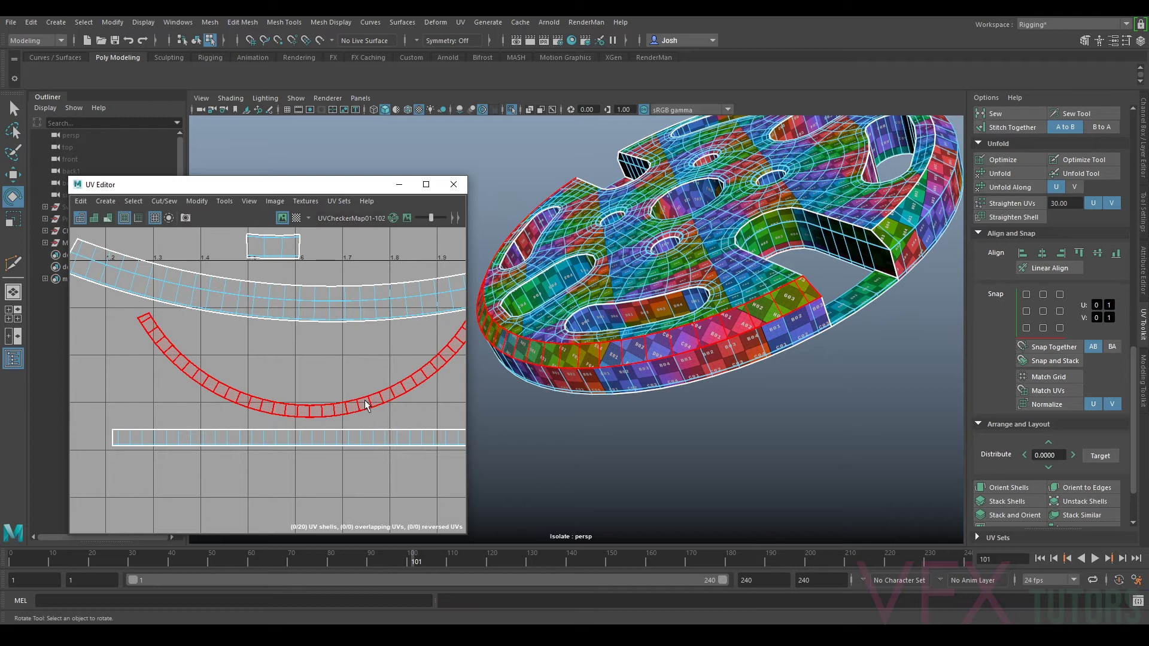
Step: Straighten the curved bevel strip's whole shell again in U and V with a 30.00 angle
{"action": "left_click", "coordinate": [359, 407]}
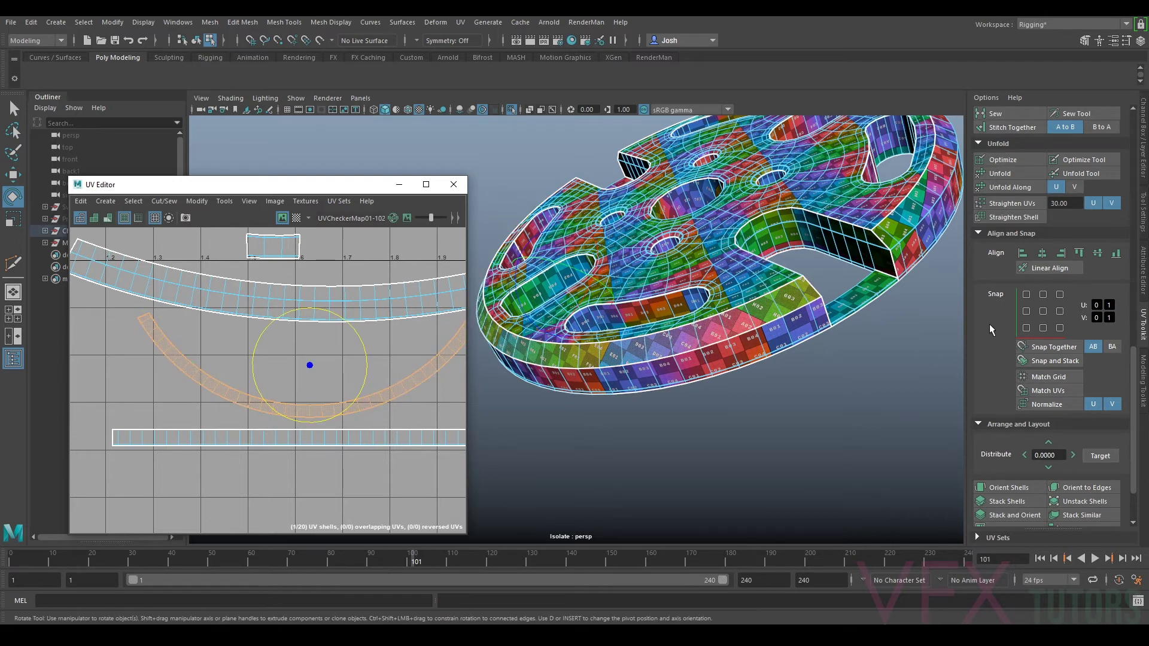
{"action": "left_click", "coordinate": [1025, 205]}
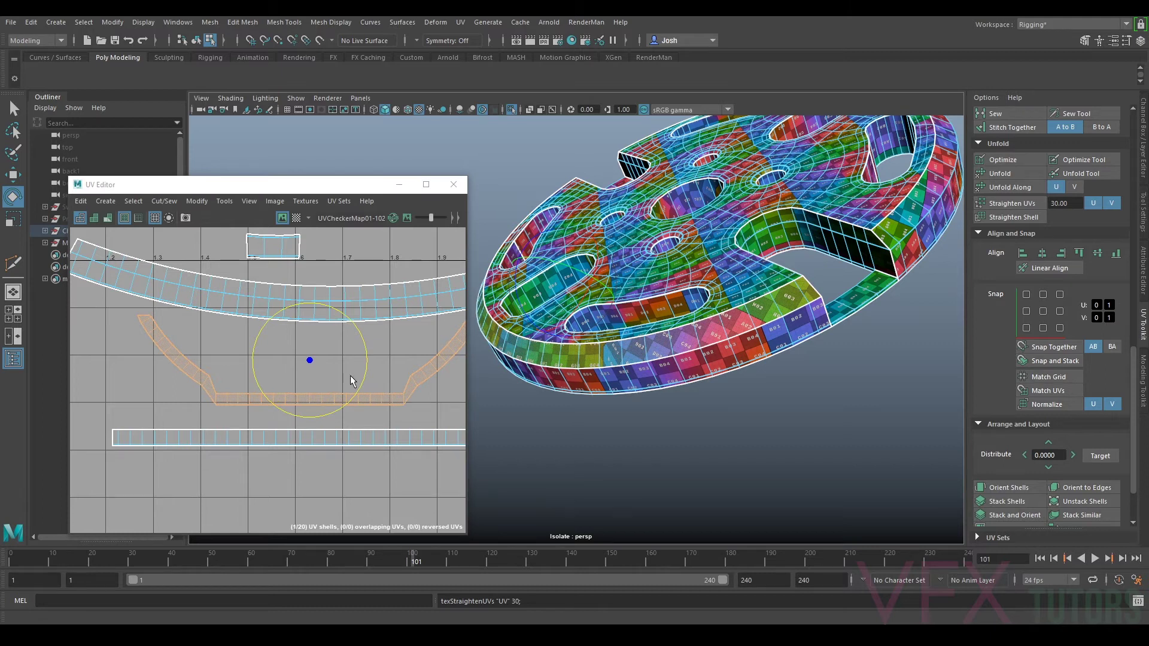
{"action": "scroll", "coordinate": [347, 404], "scroll_direction": "up", "scroll_amount": 3}
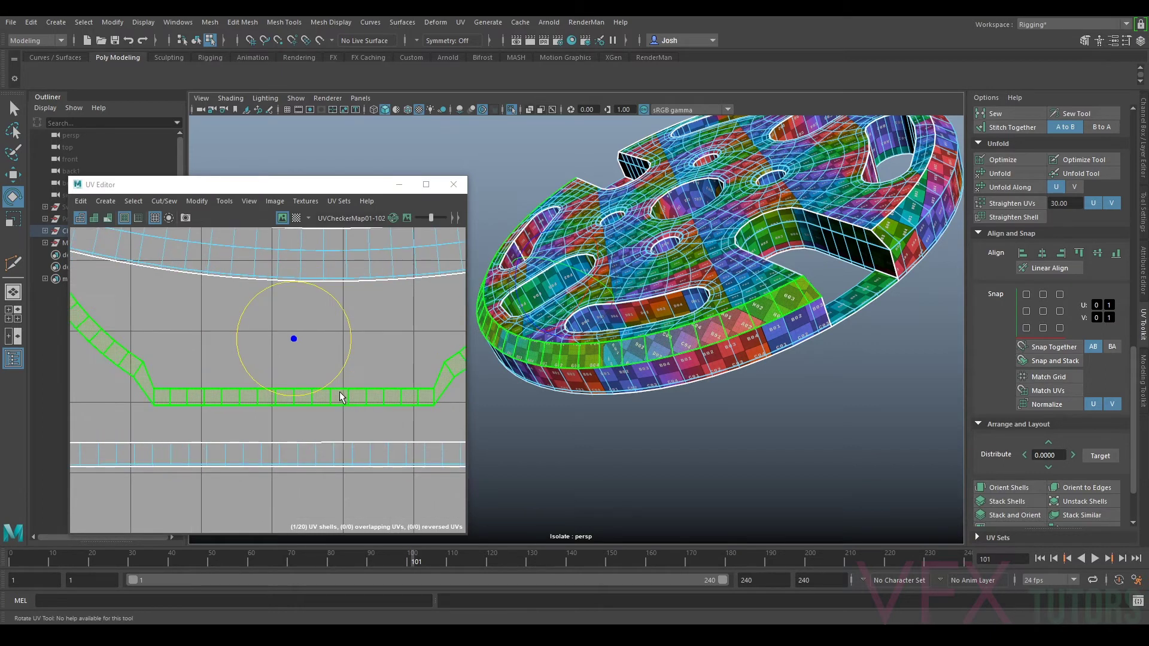
{"action": "scroll", "coordinate": [368, 419], "scroll_direction": "down", "scroll_amount": 2}
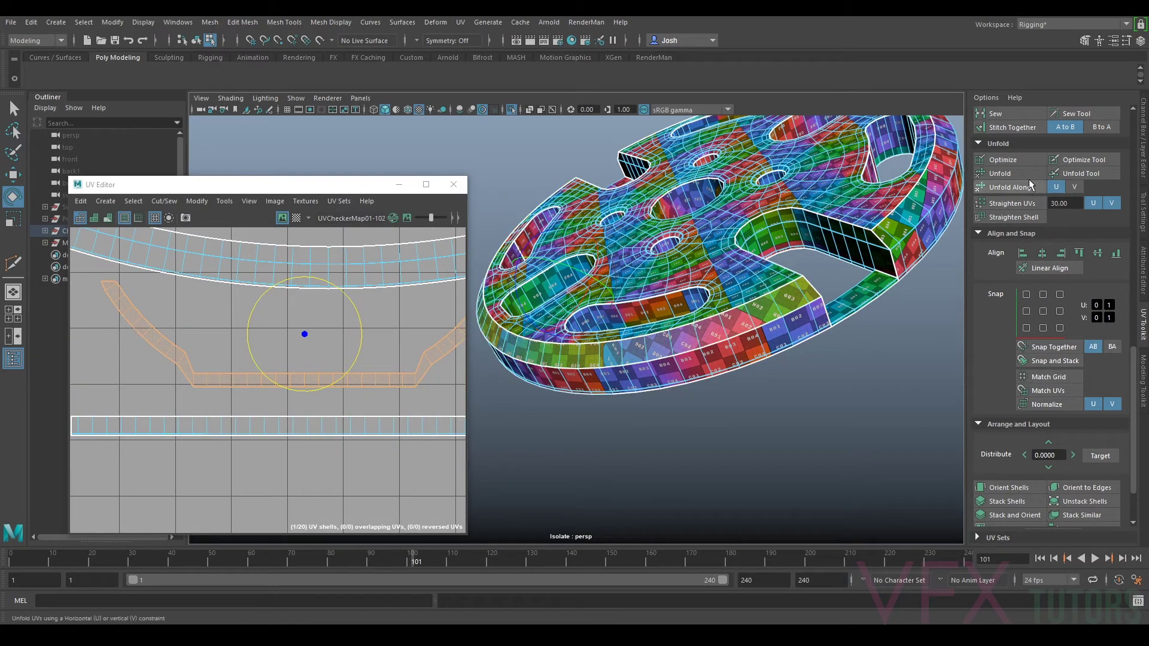
Step: Optimize the partly straightened bevel strip's shell and straighten its UVs once more in U and V with a 30.00 angle
{"action": "left_click", "coordinate": [1016, 160]}
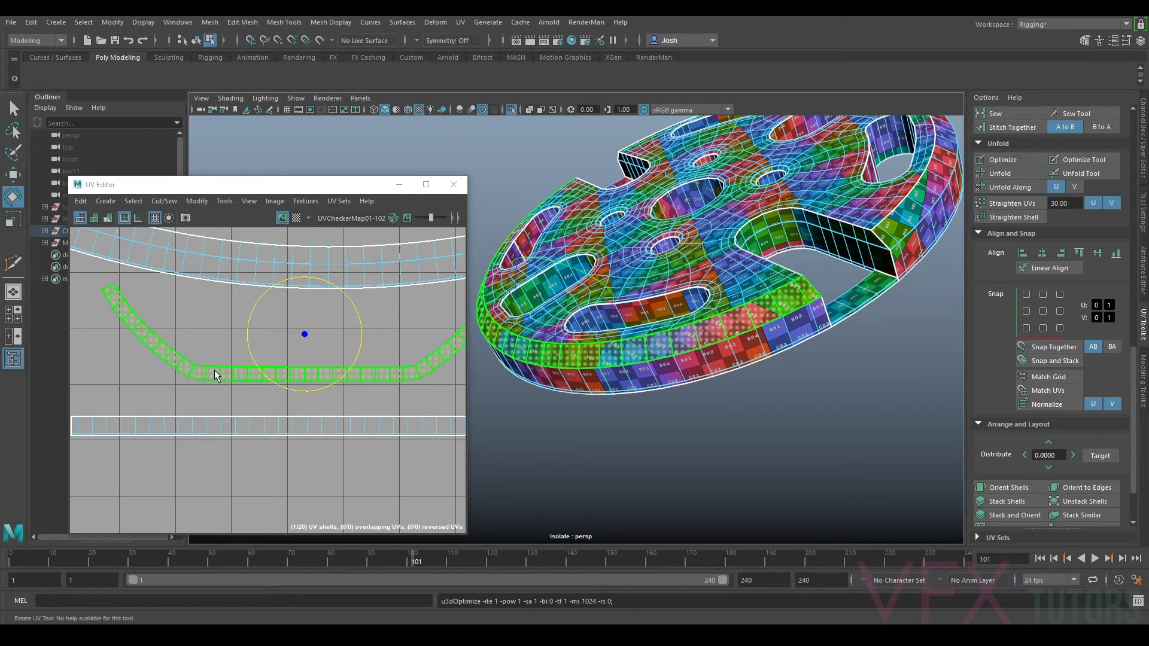
{"action": "left_click", "coordinate": [1011, 204]}
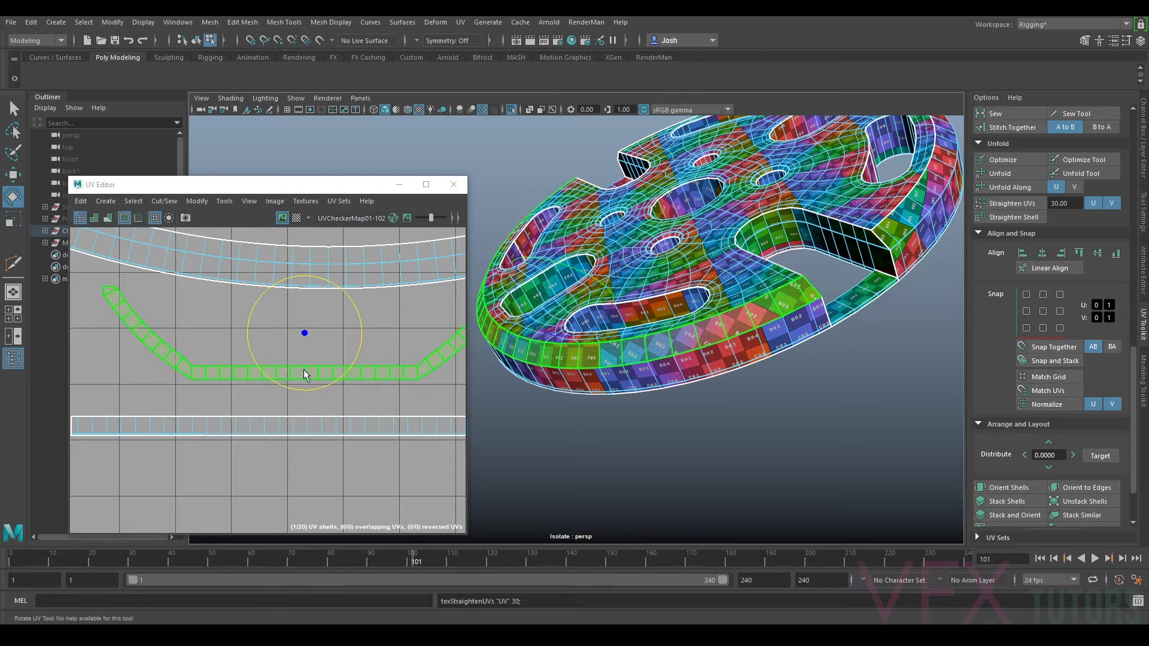
{"action": "scroll", "coordinate": [299, 412], "scroll_direction": "up", "scroll_amount": 6}
{"action": "scroll", "coordinate": [354, 422], "scroll_direction": "down", "scroll_amount": 4}
Step: Select the UVs along the bevel strip's straight middle section, leaving out its bent ends, and pin them
{"action": "right_click_drag", "start_coordinate": [348, 418], "coordinate": [310, 411]}
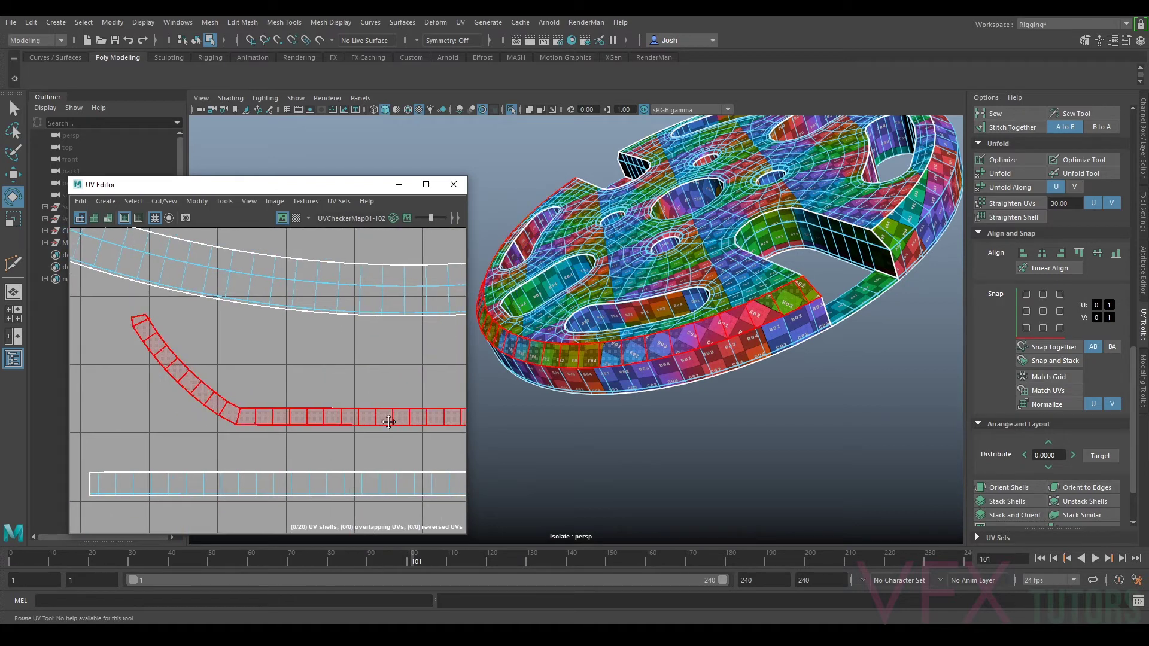
{"action": "middle_click_drag", "start_coordinate": [310, 411], "coordinate": [246, 382], "text": "alt"}
{"action": "left_click_drag", "start_coordinate": [209, 373], "coordinate": [411, 423]}
{"action": "right_click_drag", "start_coordinate": [412, 392], "coordinate": [353, 392]}
{"action": "left_click_drag", "start_coordinate": [206, 366], "coordinate": [419, 413]}
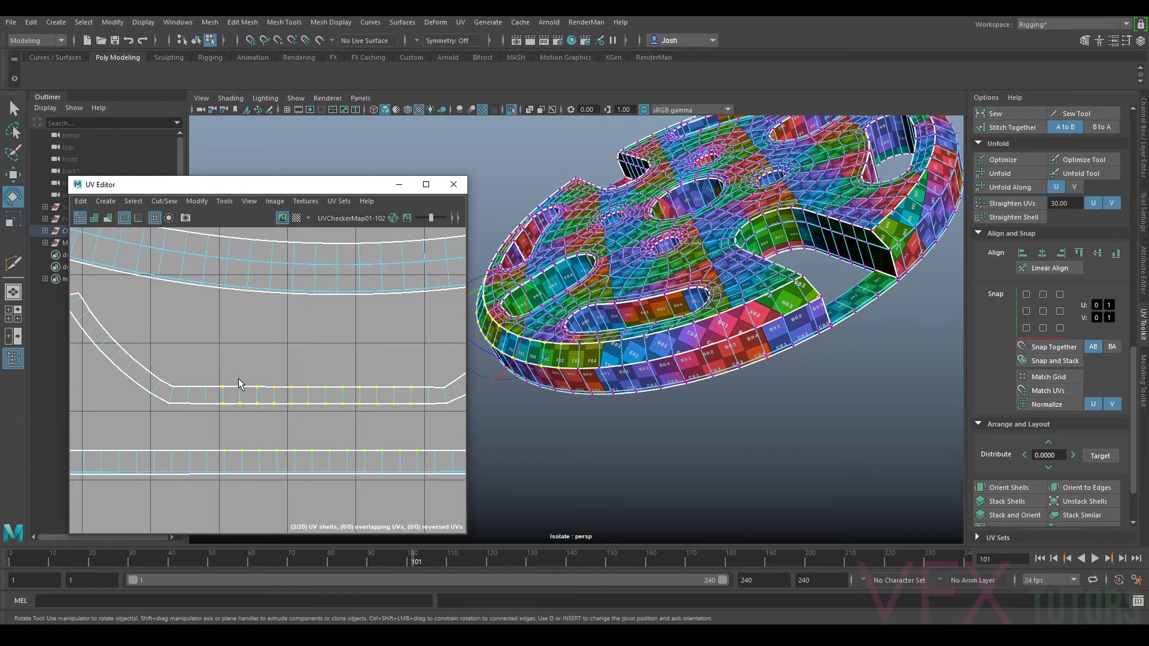
{"action": "left_click_drag", "start_coordinate": [203, 376], "coordinate": [419, 413]}
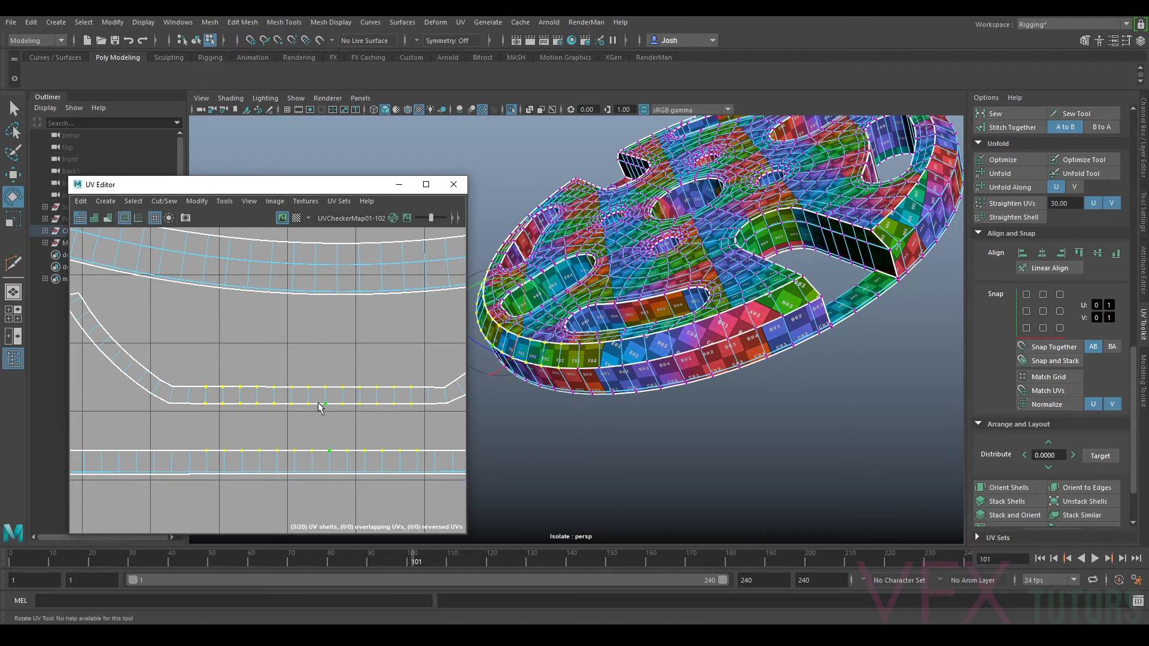
{"action": "left_click", "coordinate": [81, 201]}
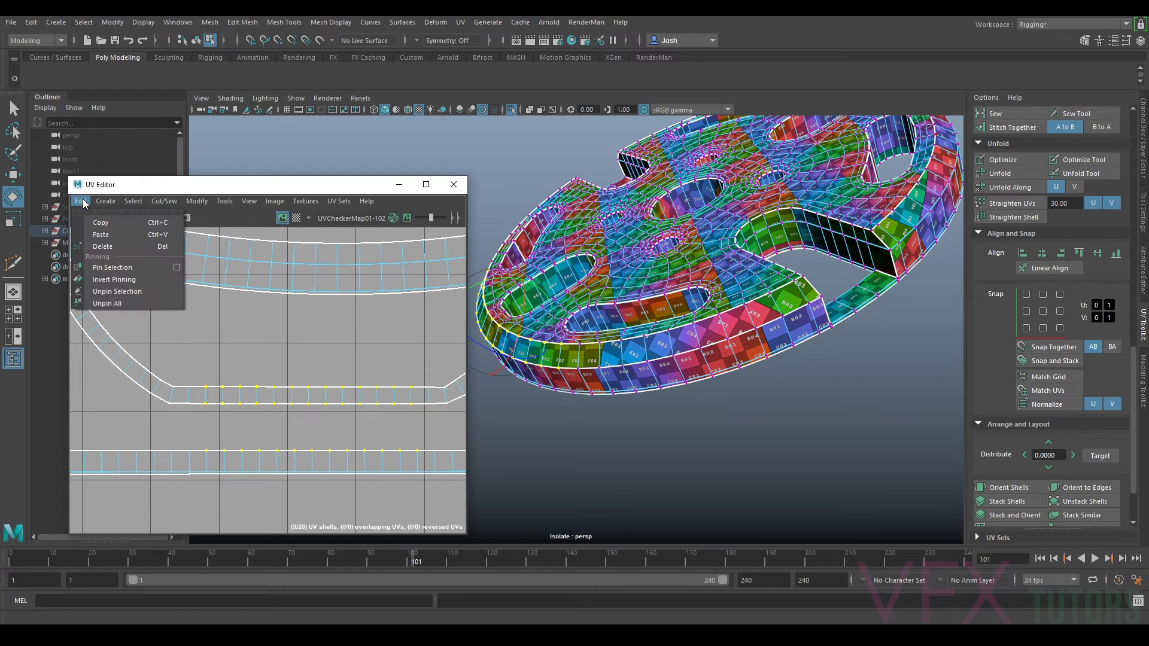
{"action": "left_click", "coordinate": [110, 267]}
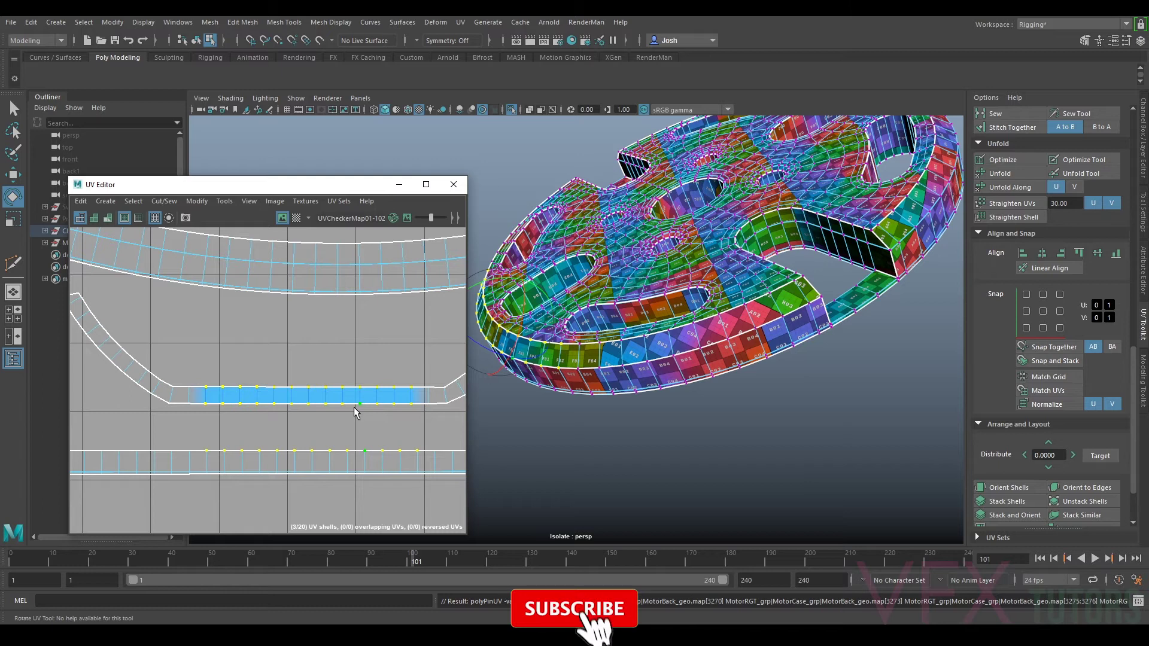
Step: Select the bevel strip's whole shell and unfold it around the pinned middle to relax the bent ends
{"action": "right_click_drag", "start_coordinate": [356, 398], "coordinate": [329, 397]}
{"action": "left_click", "coordinate": [328, 398]}
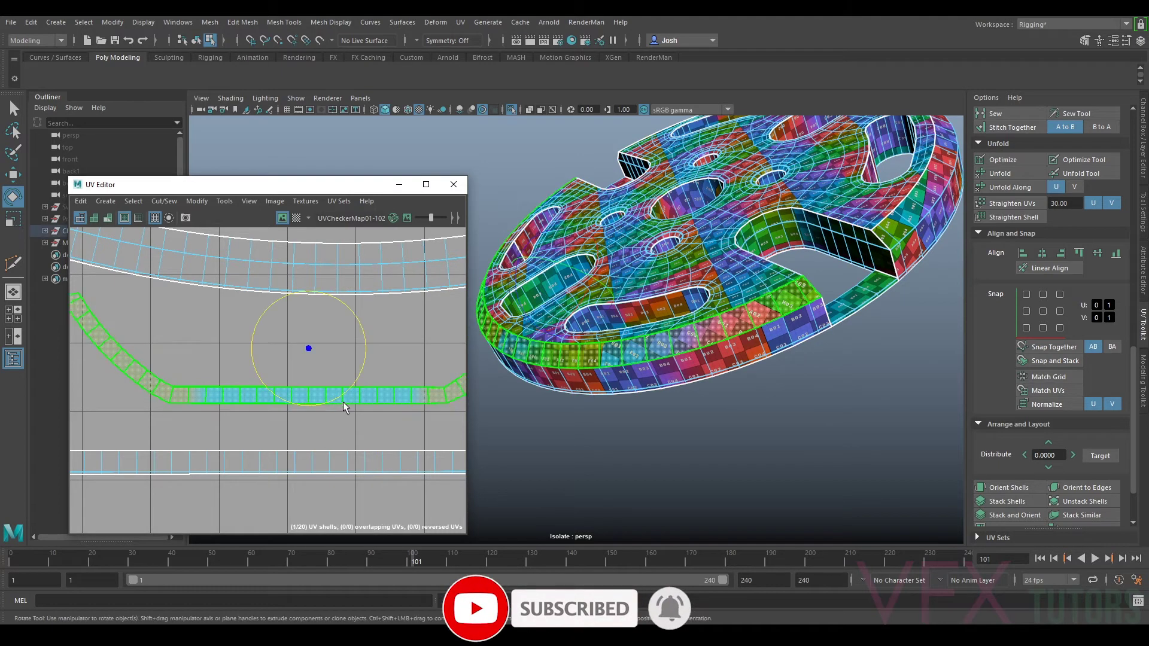
{"action": "scroll", "coordinate": [341, 401], "scroll_direction": "down", "scroll_amount": 3}
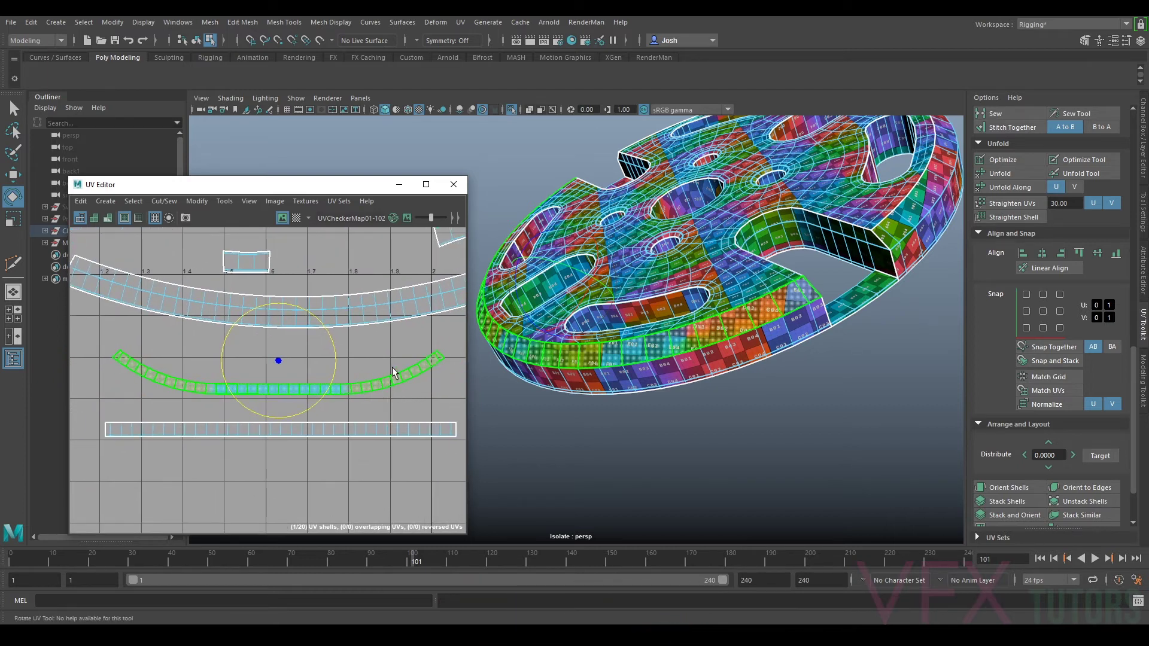
{"action": "right_click_drag", "start_coordinate": [318, 409], "coordinate": [353, 370], "text": "shift"}
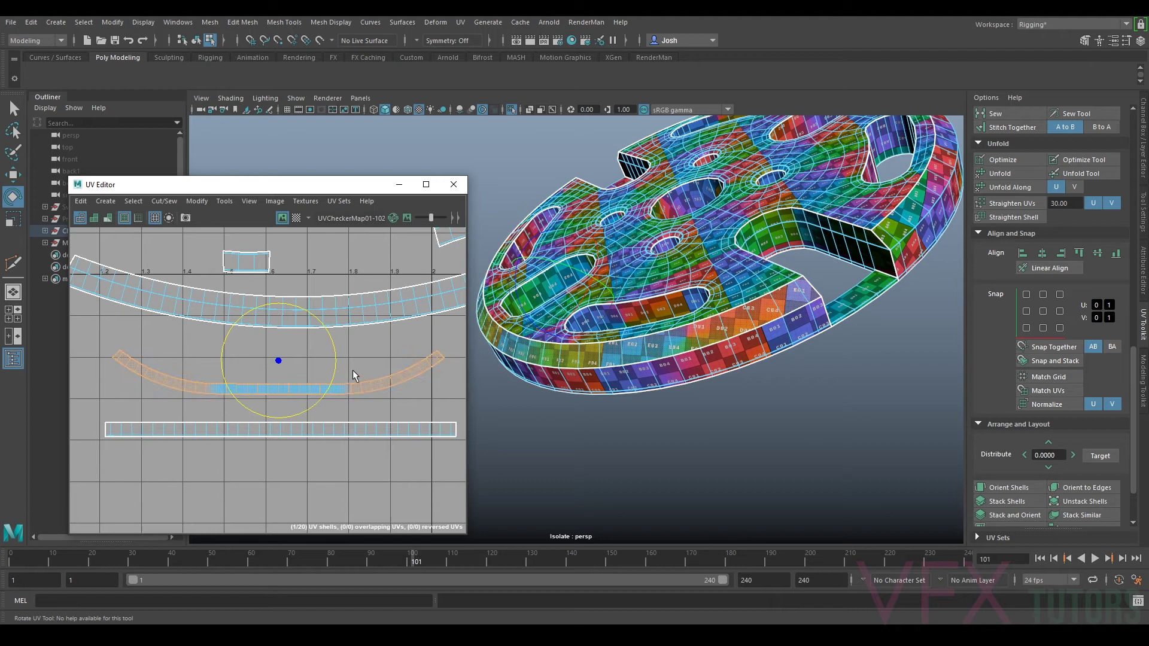
{"action": "scroll", "coordinate": [356, 377], "scroll_direction": "up", "scroll_amount": 3}
{"action": "middle_click_drag", "start_coordinate": [358, 382], "coordinate": [430, 357], "text": "alt"}
{"action": "scroll", "coordinate": [430, 358], "scroll_direction": "down", "scroll_amount": 2}
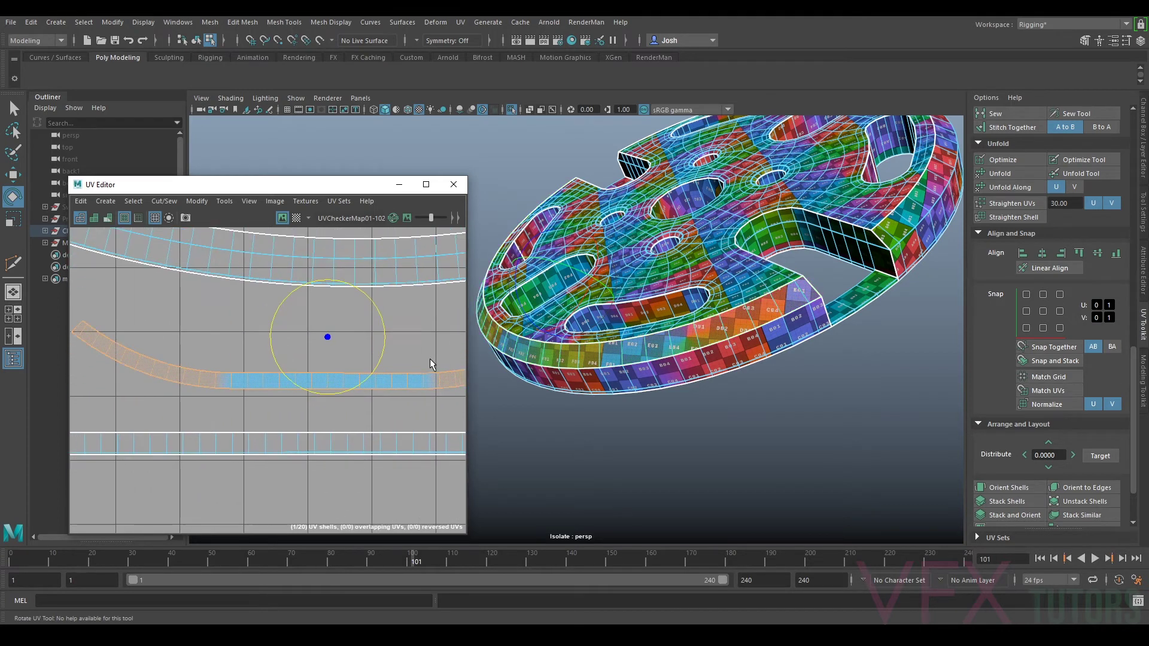
Step: Unpin all UVs and straighten the relaxed bevel strip in U and V with a 30.00 angle
{"action": "left_click", "coordinate": [270, 263]}
{"action": "left_click", "coordinate": [80, 201]}
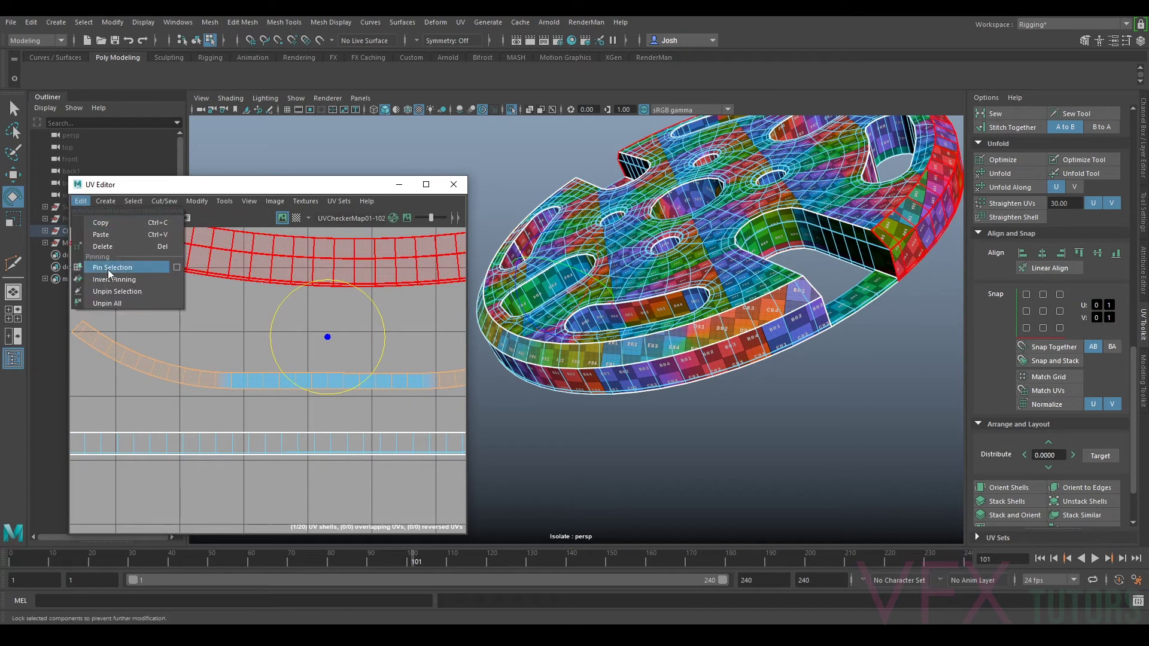
{"action": "left_click", "coordinate": [109, 303]}
{"action": "key", "text": "ctrl+F12"}
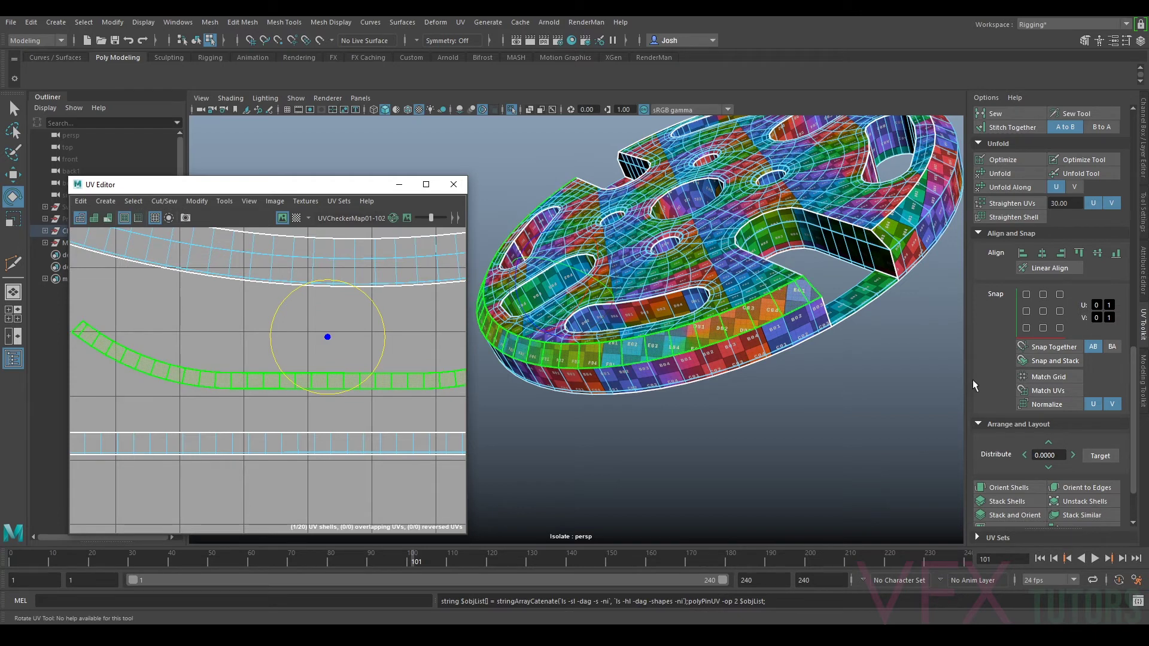
{"action": "left_click", "coordinate": [1011, 204]}
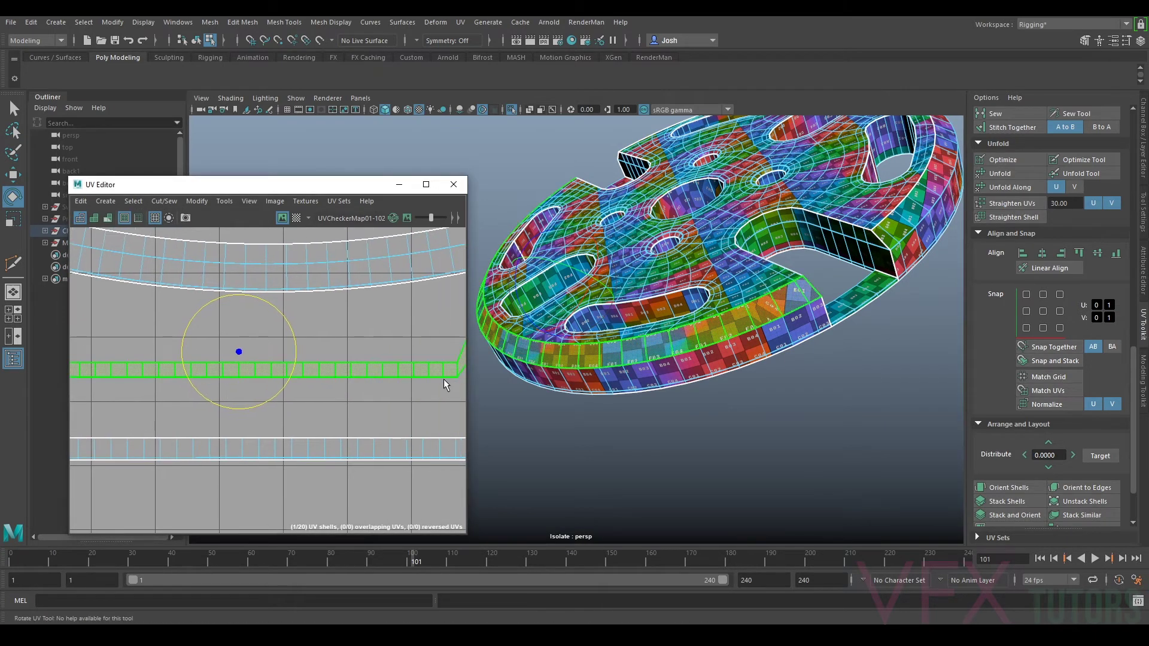
{"action": "right_click_drag", "start_coordinate": [443, 379], "coordinate": [295, 353], "text": "alt"}
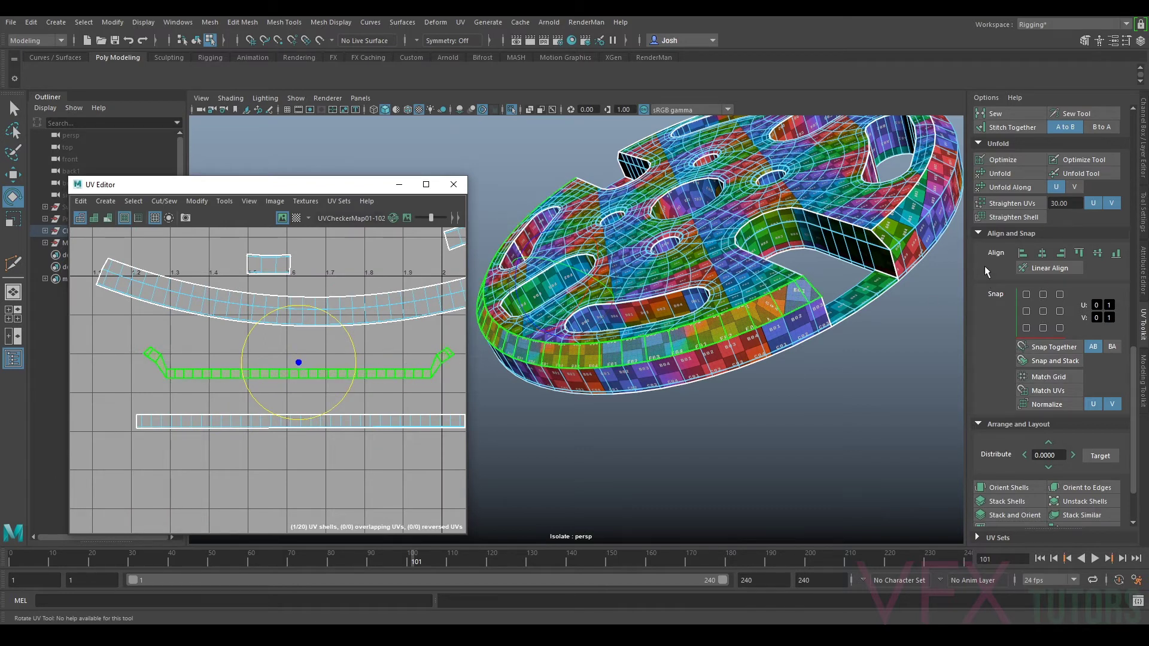
Step: Optimize the bevel strip's shell while only its short end sections are still bent
{"action": "left_click", "coordinate": [1014, 160]}
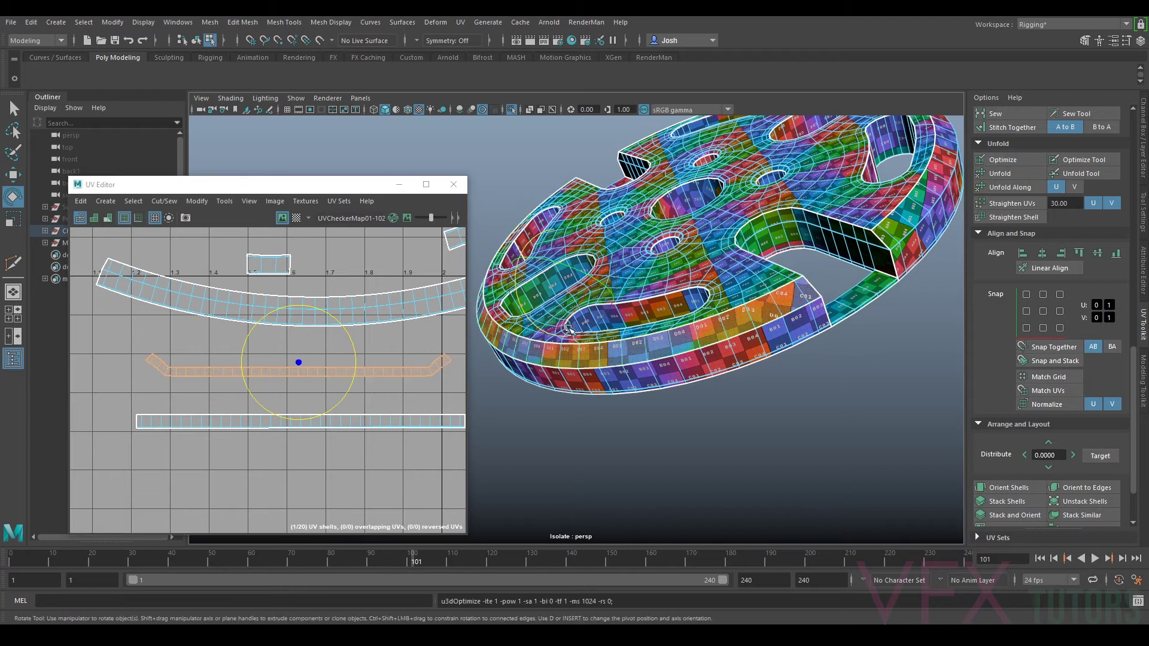
{"action": "scroll", "coordinate": [237, 386], "scroll_direction": "up", "scroll_amount": 2}
{"action": "right_click_drag", "start_coordinate": [231, 367], "coordinate": [191, 360]}
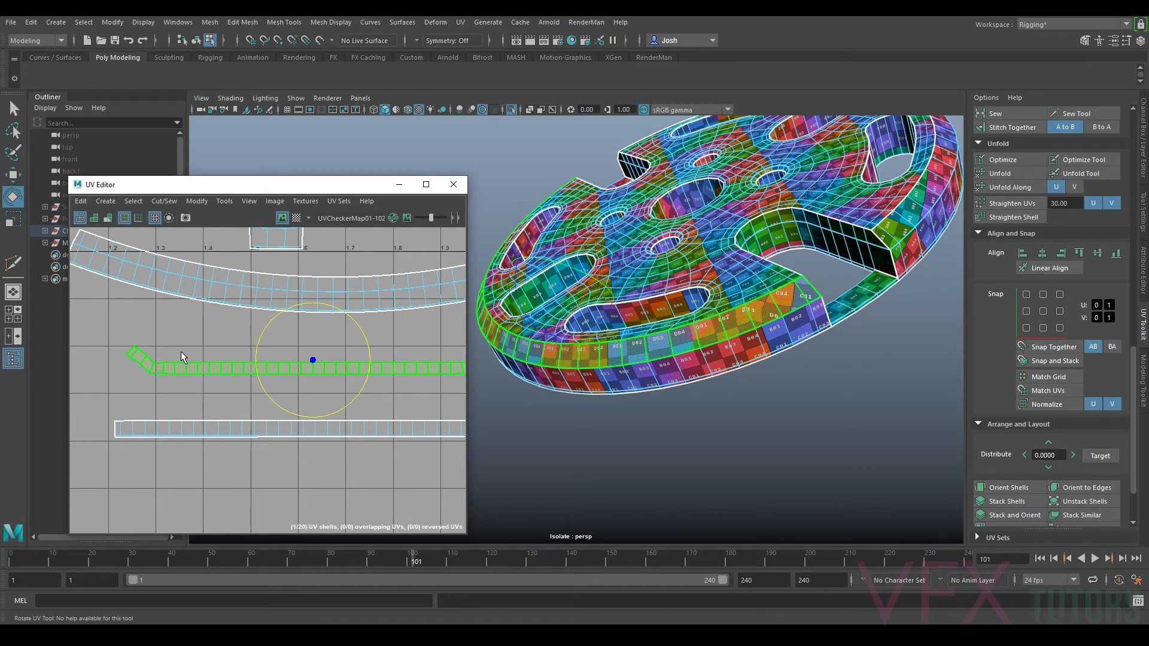
{"action": "middle_click_drag", "start_coordinate": [465, 392], "coordinate": [353, 381], "text": "alt"}
{"action": "scroll", "coordinate": [321, 389], "scroll_direction": "down", "scroll_amount": 2}
Step: Pin the UVs of the bevel strip's longer straight section, leaving both short bent ends free
{"action": "right_click_drag", "start_coordinate": [354, 381], "coordinate": [352, 377]}
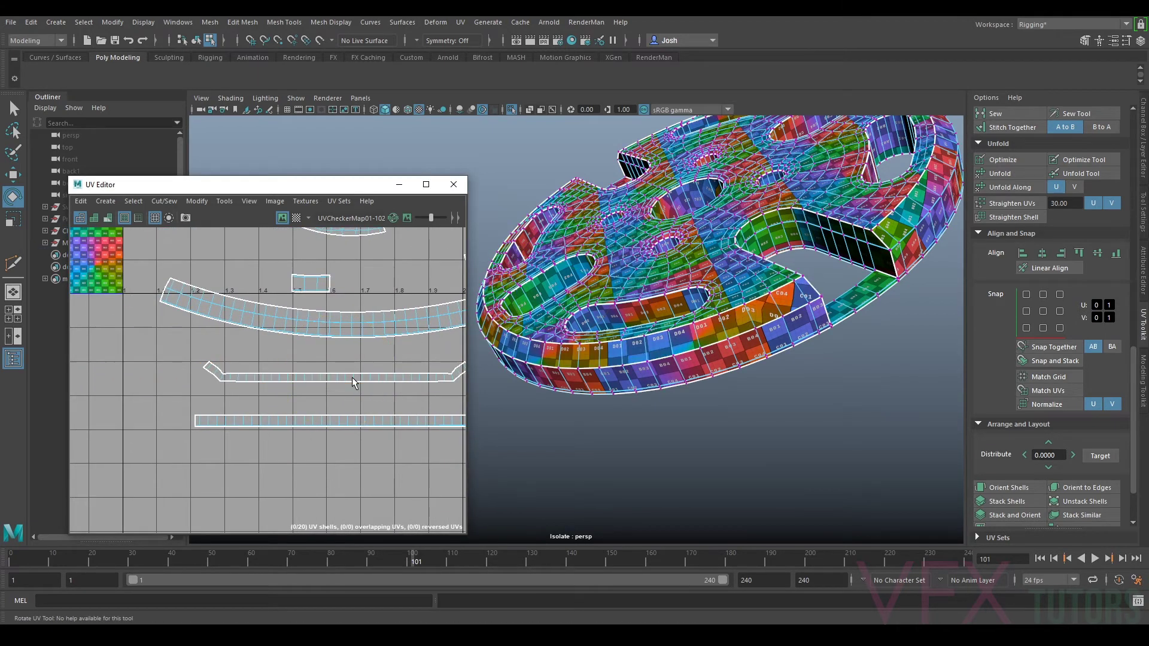
{"action": "left_click_drag", "start_coordinate": [239, 364], "coordinate": [433, 393]}
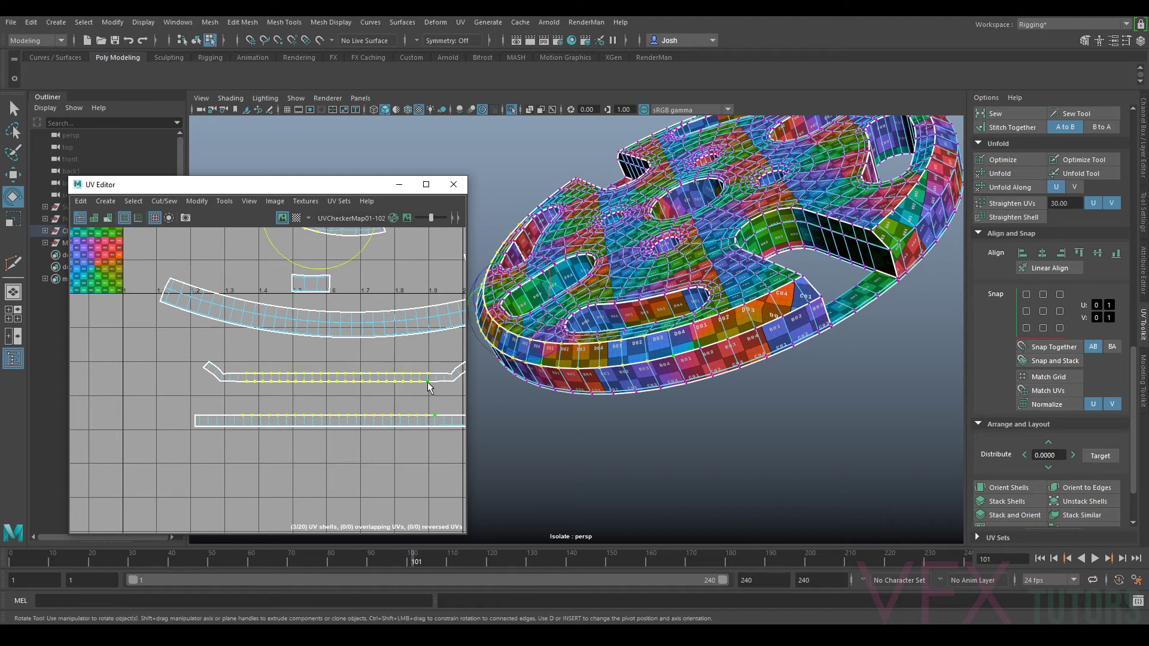
{"action": "scroll", "coordinate": [433, 377], "scroll_direction": "up", "scroll_amount": 1}
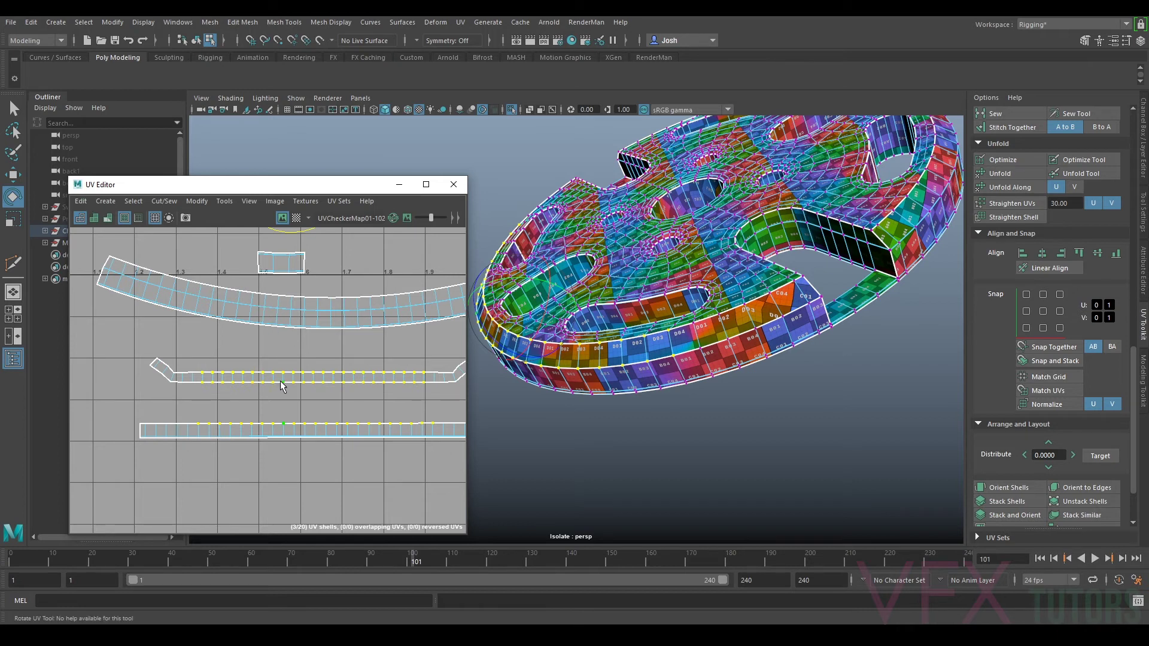
{"action": "left_click", "coordinate": [81, 201]}
{"action": "left_click", "coordinate": [102, 267]}
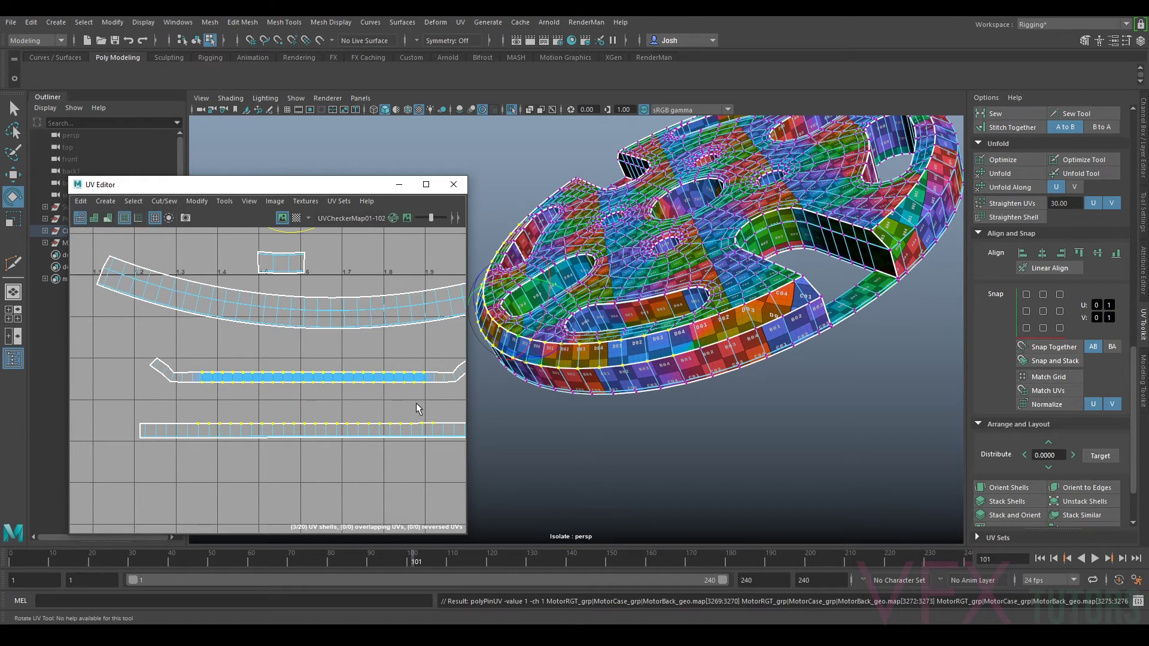
Step: Unfold the bevel strip's whole shell so its short ends relax around the longer pinned section
{"action": "right_click_drag", "start_coordinate": [308, 376], "coordinate": [272, 361]}
{"action": "left_click", "coordinate": [256, 380]}
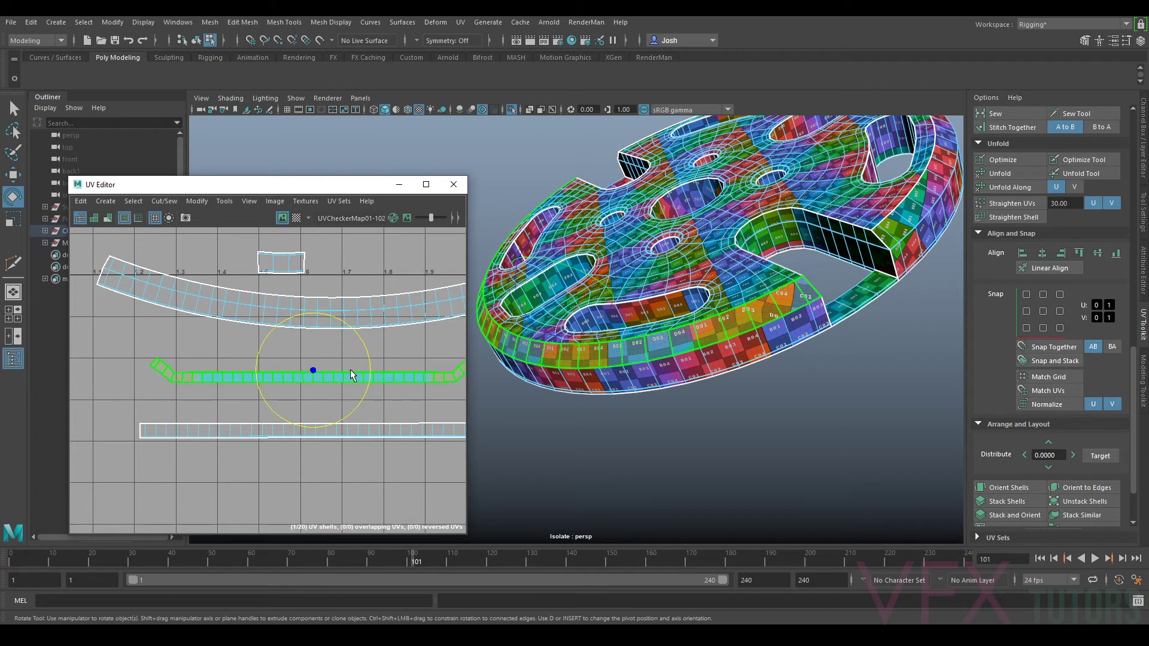
{"action": "key", "text": "ctrl+u"}
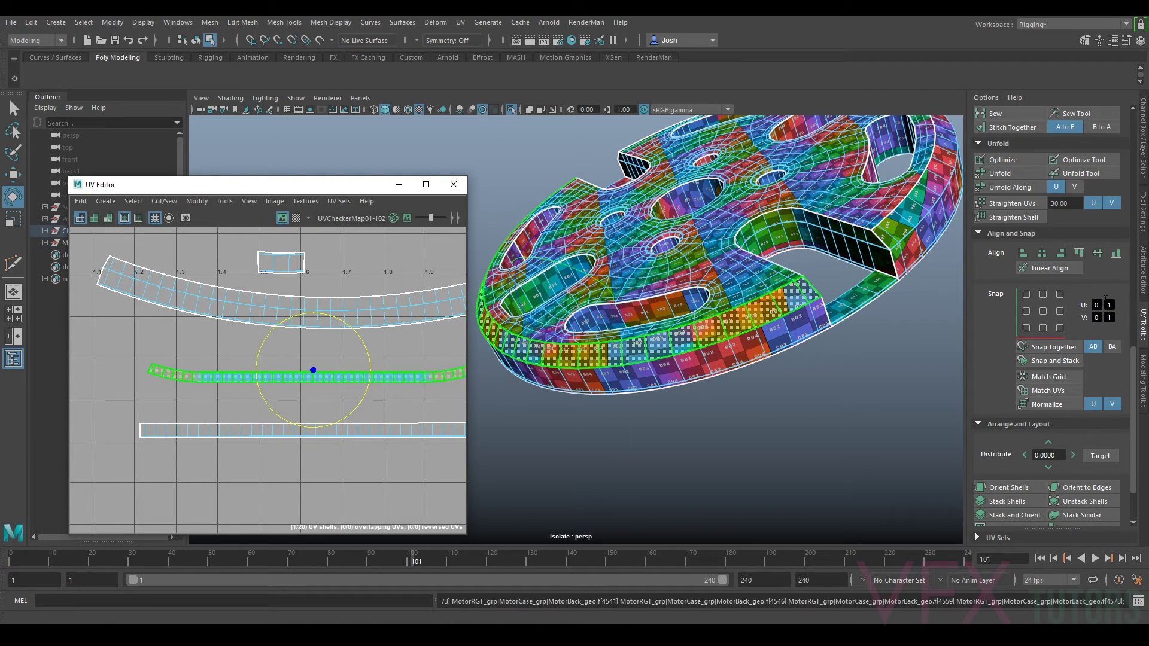
Step: Release all pinned UVs and straighten the bevel strip over its full length in U and V with a 30.00 angle
{"action": "left_click", "coordinate": [80, 201]}
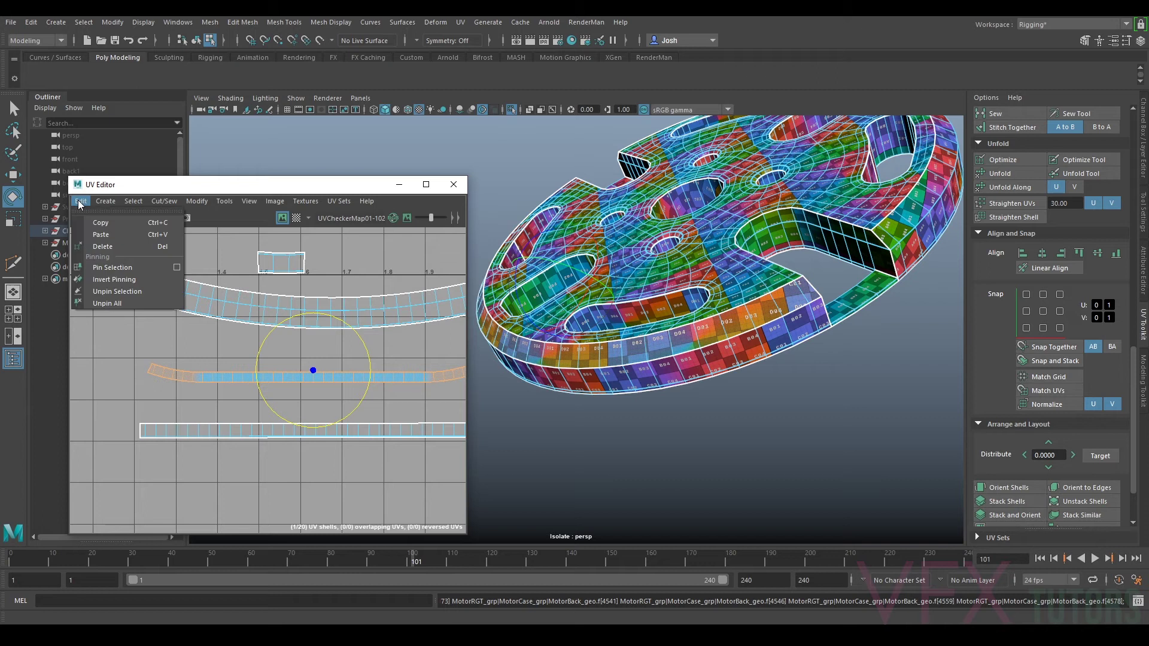
{"action": "left_click", "coordinate": [119, 298]}
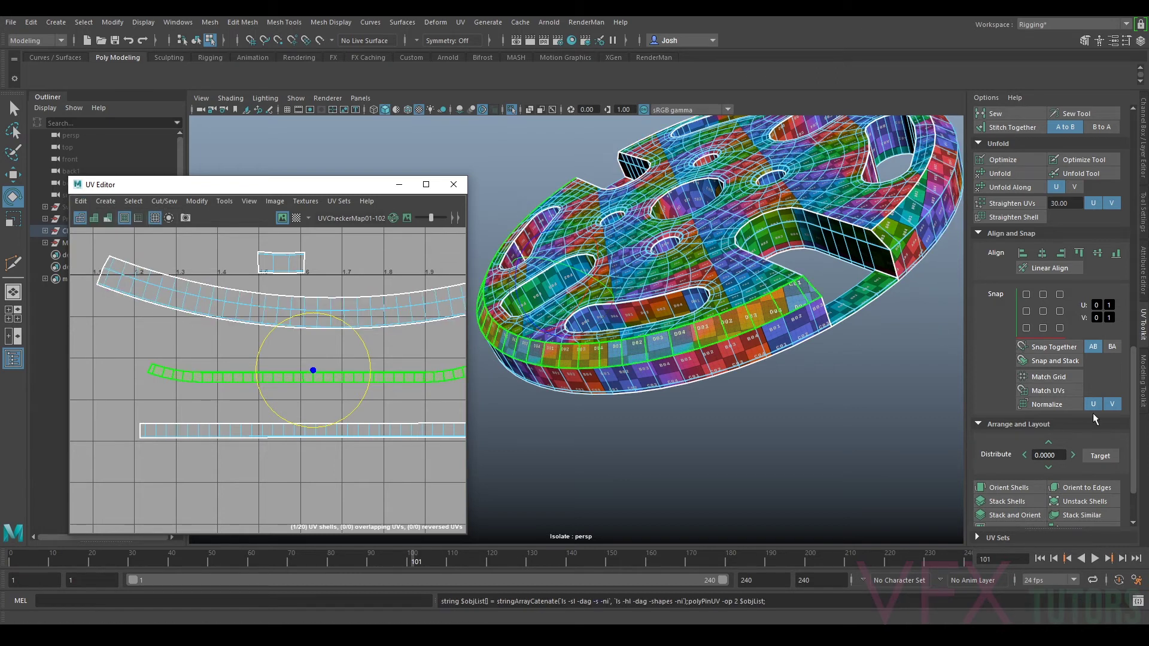
{"action": "left_click", "coordinate": [1018, 200]}
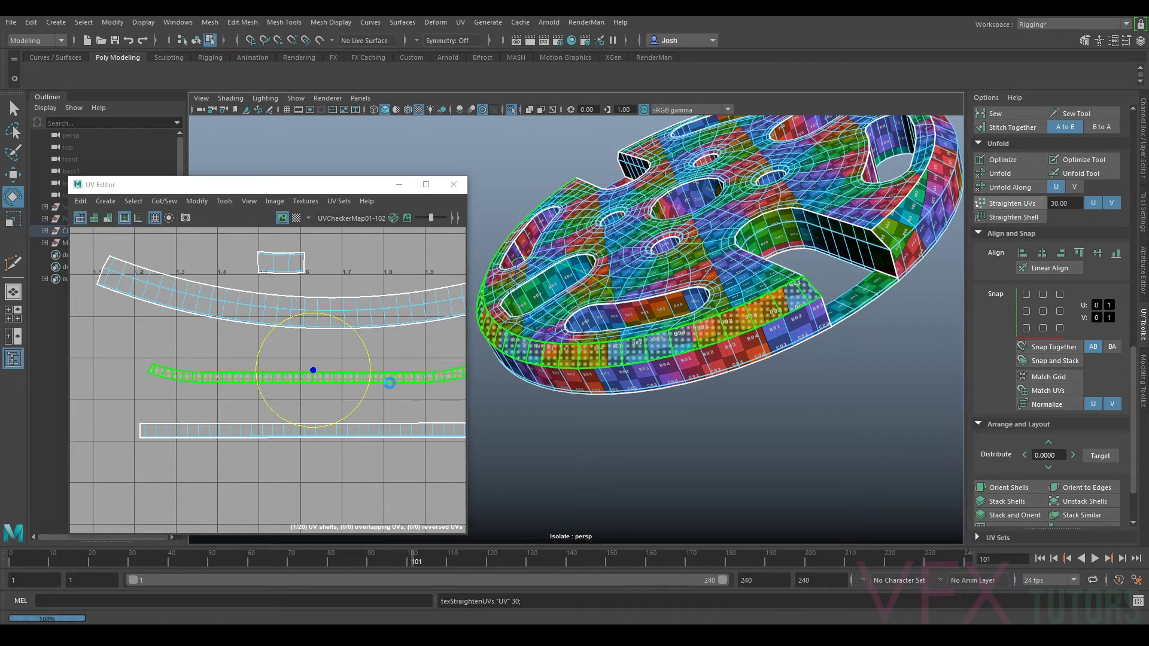
Step: Optimize the fully straightened bevel strip's shell to even out its spacing
{"action": "scroll", "coordinate": [397, 382], "scroll_direction": "up", "scroll_amount": 5}
{"action": "left_click", "coordinate": [339, 350]}
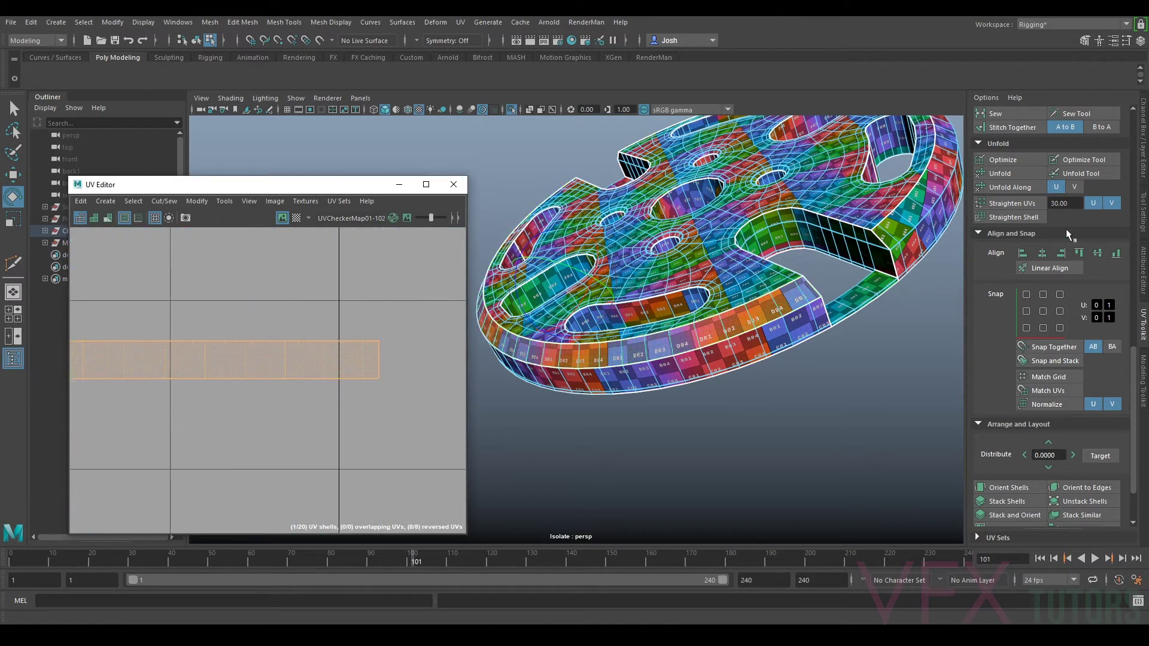
{"action": "left_click", "coordinate": [1003, 159]}
{"action": "scroll", "coordinate": [354, 354], "scroll_direction": "down", "scroll_amount": 5}
{"action": "key", "text": "e"}
{"action": "middle_click_drag", "start_coordinate": [224, 424], "coordinate": [302, 406], "text": "alt"}
{"action": "middle_click_drag", "start_coordinate": [395, 400], "coordinate": [365, 392], "text": "alt"}
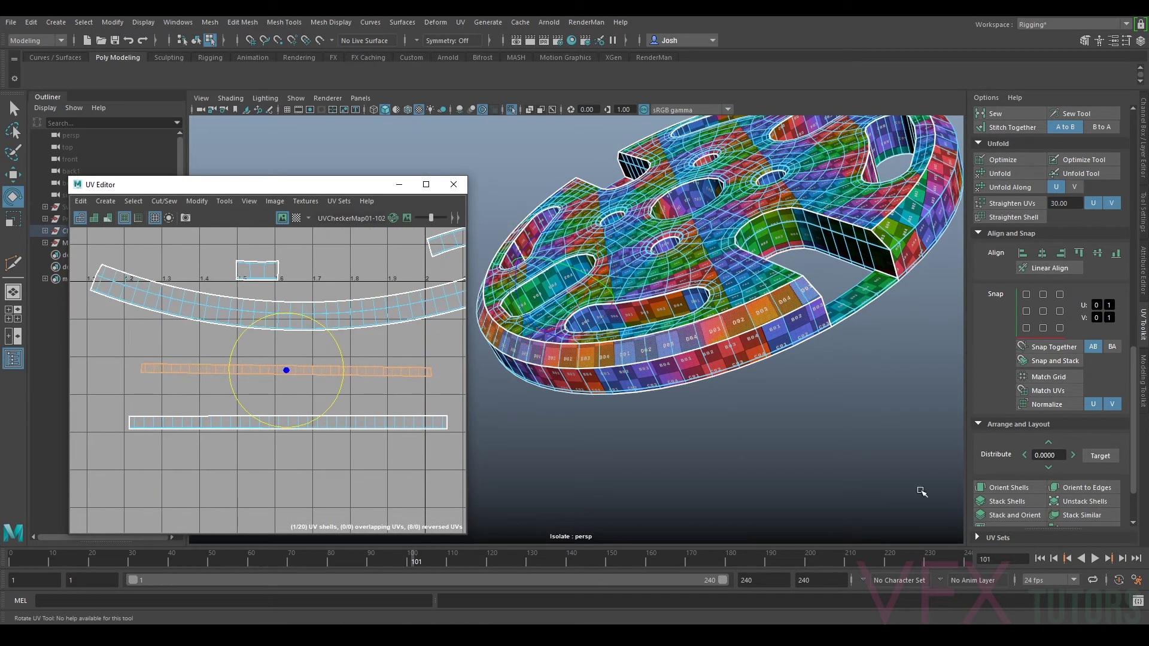
Step: Orient the straightened bevel strip's shell horizontally and move it down just above the other straight strip
{"action": "left_click", "coordinate": [1007, 487]}
{"action": "key", "text": "w"}
{"action": "left_click_drag", "start_coordinate": [288, 335], "coordinate": [287, 374]}
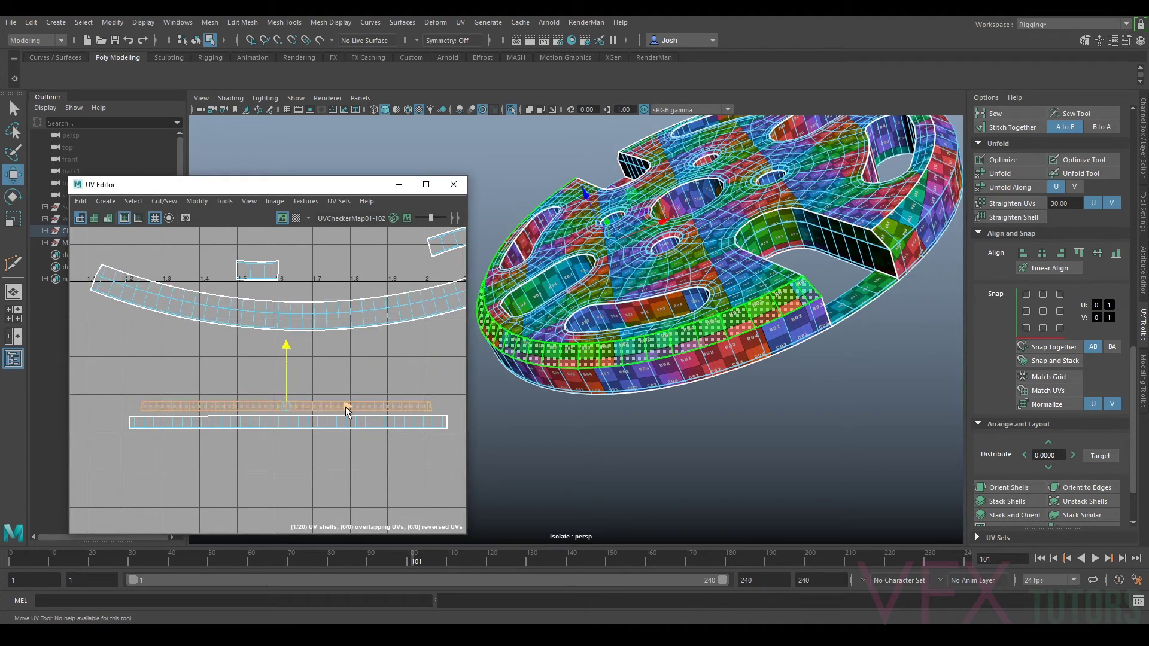
Step: Optimize the bevel strip's shell again to clean up the doubled lines around its end corner
{"action": "scroll", "coordinate": [280, 383], "scroll_direction": "up", "scroll_amount": 10}
{"action": "scroll", "coordinate": [328, 398], "scroll_direction": "up", "scroll_amount": 5}
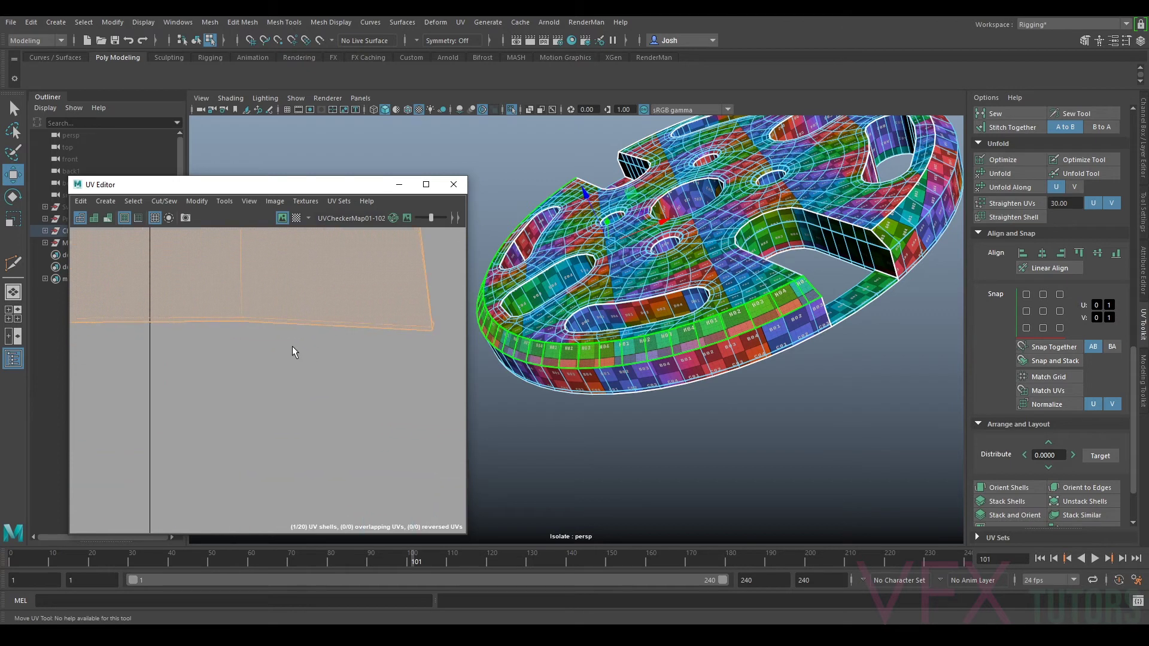
{"action": "scroll", "coordinate": [337, 339], "scroll_direction": "up", "scroll_amount": 3}
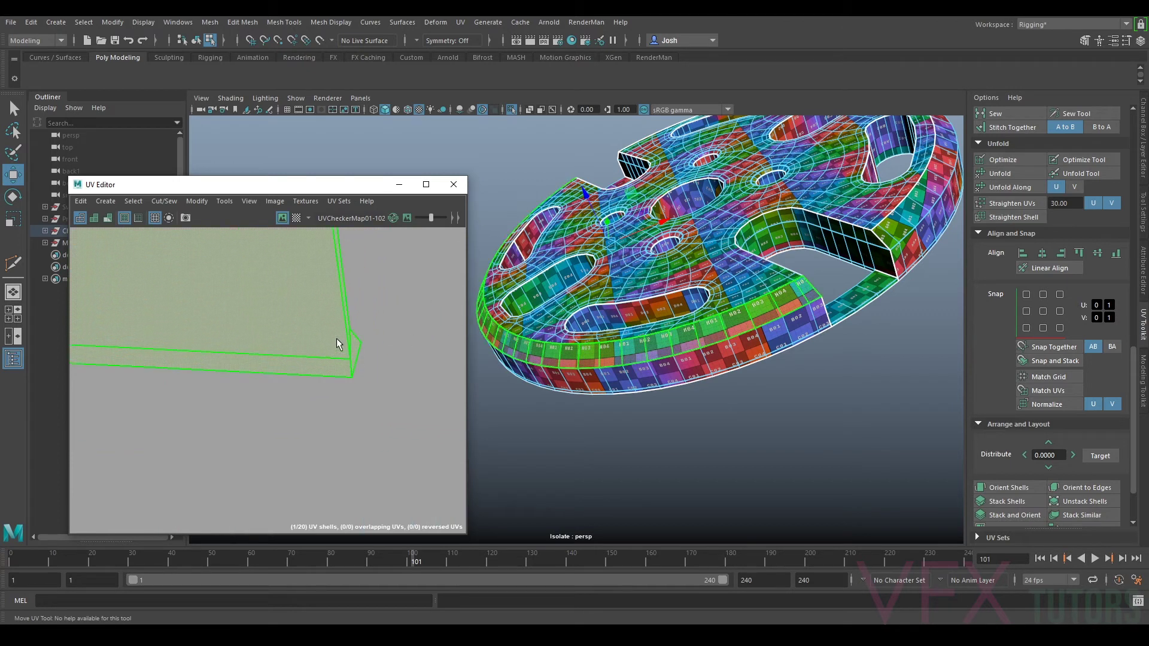
{"action": "scroll", "coordinate": [347, 400], "scroll_direction": "up", "scroll_amount": 1}
{"action": "left_click", "coordinate": [997, 160]}
{"action": "scroll", "coordinate": [323, 369], "scroll_direction": "up", "scroll_amount": 3}
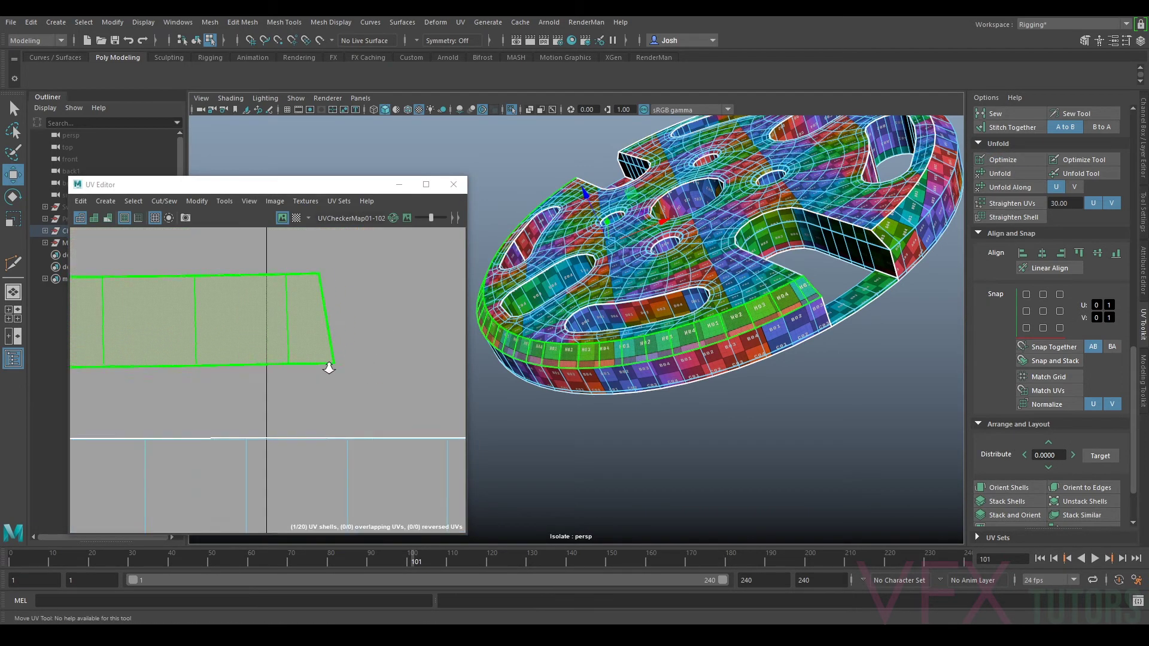
{"action": "scroll", "coordinate": [299, 302], "scroll_direction": "down", "scroll_amount": 3}
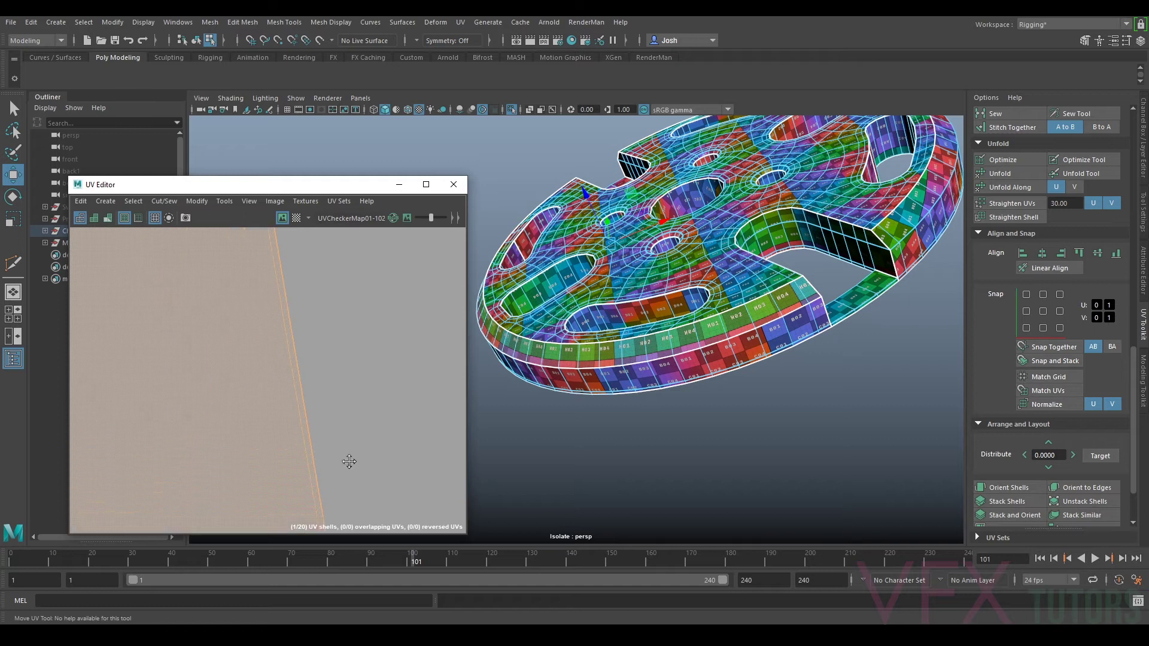
Step: Select the corner UVs at the slanted left end of the bevel strip
{"action": "left_click", "coordinate": [421, 353]}
{"action": "scroll", "coordinate": [372, 379], "scroll_direction": "down", "scroll_amount": 5}
{"action": "scroll", "coordinate": [163, 420], "scroll_direction": "up", "scroll_amount": 2}
{"action": "left_click", "coordinate": [275, 382]}
{"action": "scroll", "coordinate": [369, 372], "scroll_direction": "up", "scroll_amount": 5}
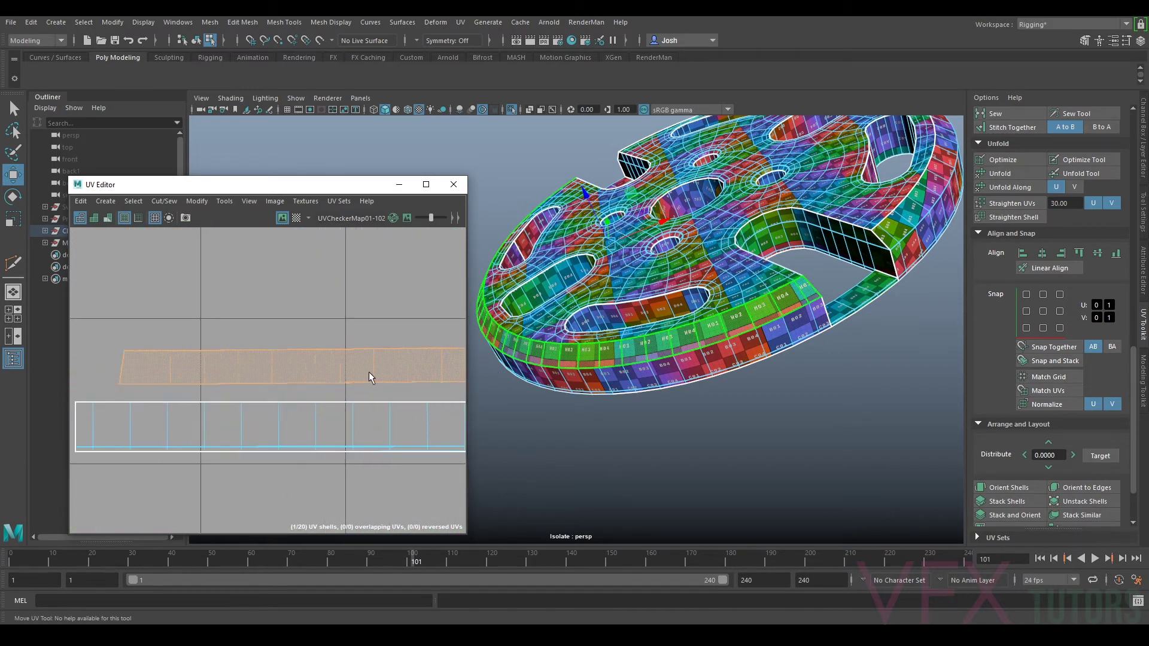
{"action": "scroll", "coordinate": [537, 374], "scroll_direction": "up", "scroll_amount": 3}
{"action": "scroll", "coordinate": [403, 371], "scroll_direction": "up", "scroll_amount": 5}
{"action": "middle_click_drag", "start_coordinate": [298, 322], "coordinate": [318, 362], "text": "alt"}
{"action": "right_click_drag", "start_coordinate": [278, 324], "coordinate": [263, 353]}
{"action": "left_click", "coordinate": [283, 361]}
{"action": "left_click", "coordinate": [249, 522]}
{"action": "left_click", "coordinate": [319, 325]}
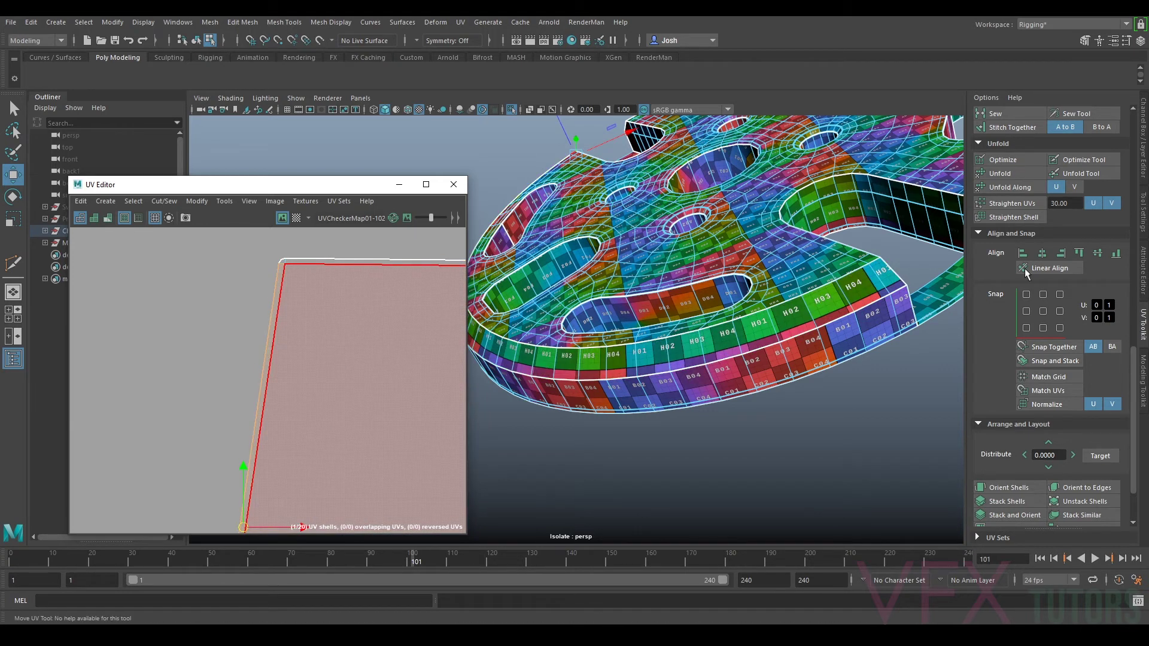
Step: Select the whole bevel strip as a shell and nudge it against the neighbouring straight strip
{"action": "scroll", "coordinate": [418, 353], "scroll_direction": "down", "scroll_amount": 5}
{"action": "right_click_drag", "start_coordinate": [371, 388], "coordinate": [335, 370]}
{"action": "scroll", "coordinate": [359, 380], "scroll_direction": "down", "scroll_amount": 3}
{"action": "middle_click_drag", "start_coordinate": [368, 388], "coordinate": [85, 340], "text": "alt"}
{"action": "scroll", "coordinate": [200, 353], "scroll_direction": "down", "scroll_amount": 3}
{"action": "left_click", "coordinate": [180, 342]}
{"action": "key", "text": "w"}
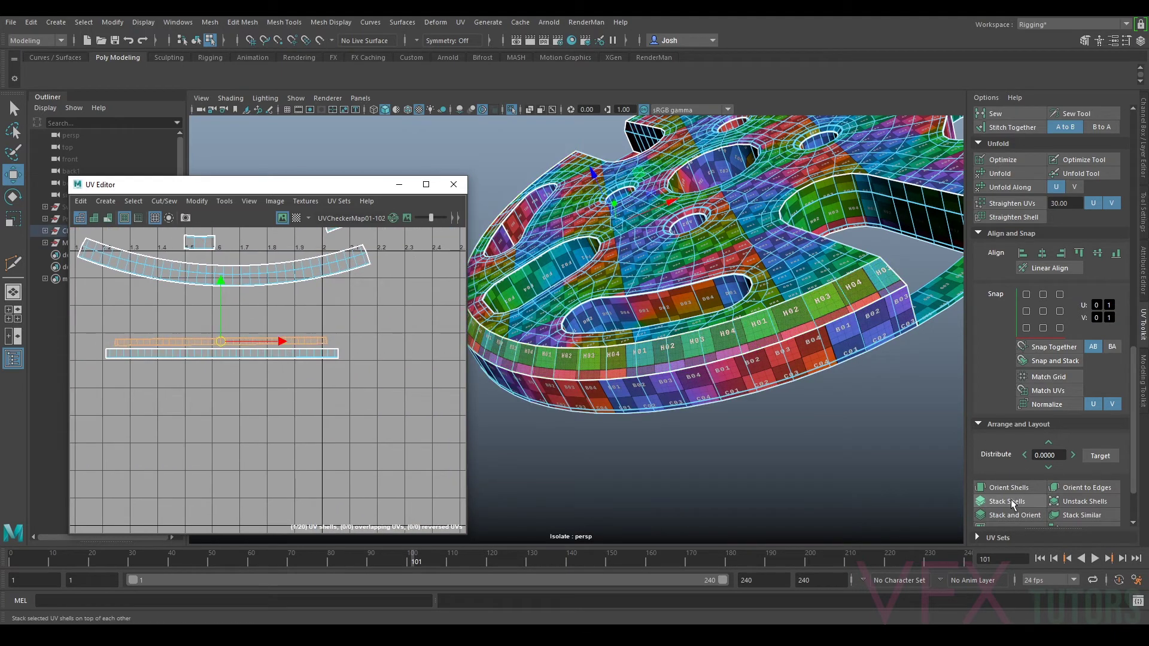
{"action": "middle_click_drag", "start_coordinate": [232, 360], "coordinate": [386, 364], "text": "alt"}
{"action": "scroll", "coordinate": [387, 364], "scroll_direction": "up", "scroll_amount": 3}
{"action": "scroll", "coordinate": [387, 364], "scroll_direction": "up", "scroll_amount": 2}
{"action": "left_click_drag", "start_coordinate": [351, 309], "coordinate": [351, 297]}
{"action": "scroll", "coordinate": [346, 306], "scroll_direction": "down", "scroll_amount": 5}
{"action": "middle_click_drag", "start_coordinate": [384, 303], "coordinate": [379, 343], "text": "alt"}
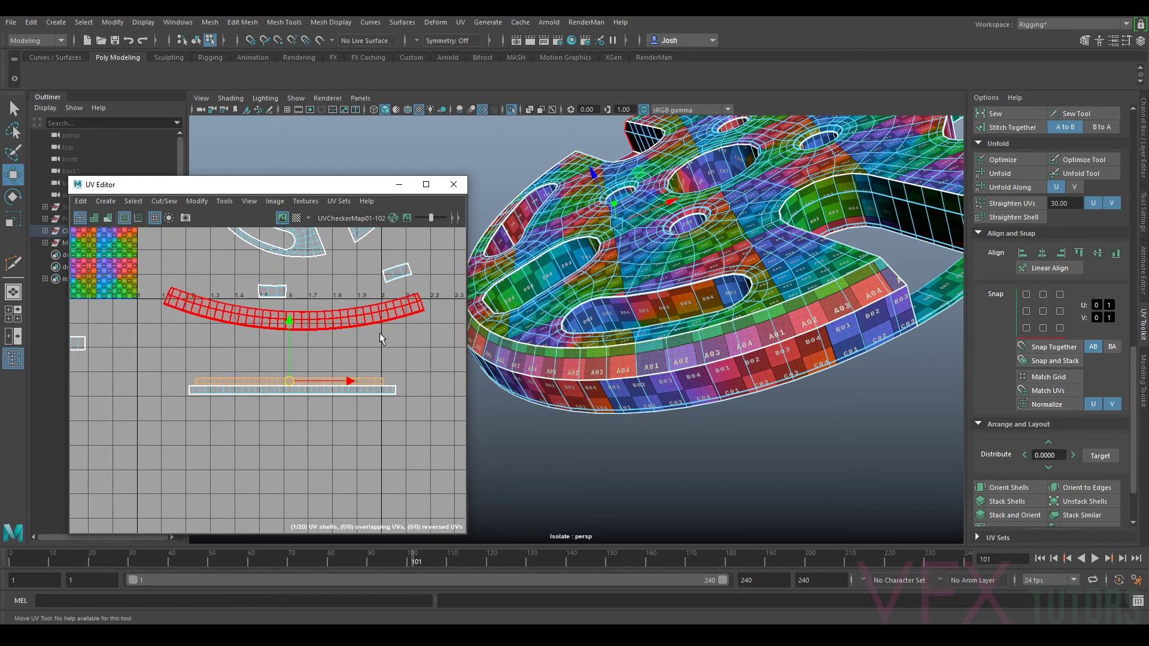
Step: Select the lengthwise edge loop inside the large curved strip and cut it, separating the wide wall from the thin bevel
{"action": "scroll", "coordinate": [331, 326], "scroll_direction": "up", "scroll_amount": 3}
{"action": "right_click_drag", "start_coordinate": [333, 307], "coordinate": [333, 277]}
{"action": "scroll", "coordinate": [323, 282], "scroll_direction": "up", "scroll_amount": 5}
{"action": "scroll", "coordinate": [287, 285], "scroll_direction": "up", "scroll_amount": 2}
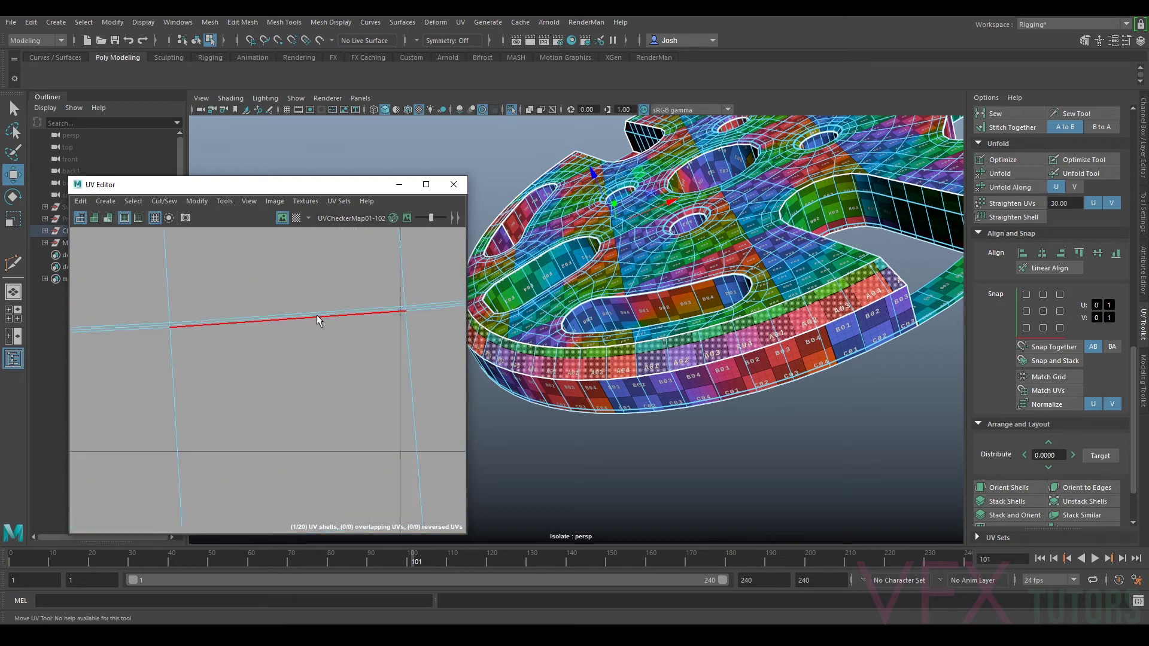
{"action": "left_click", "coordinate": [318, 314]}
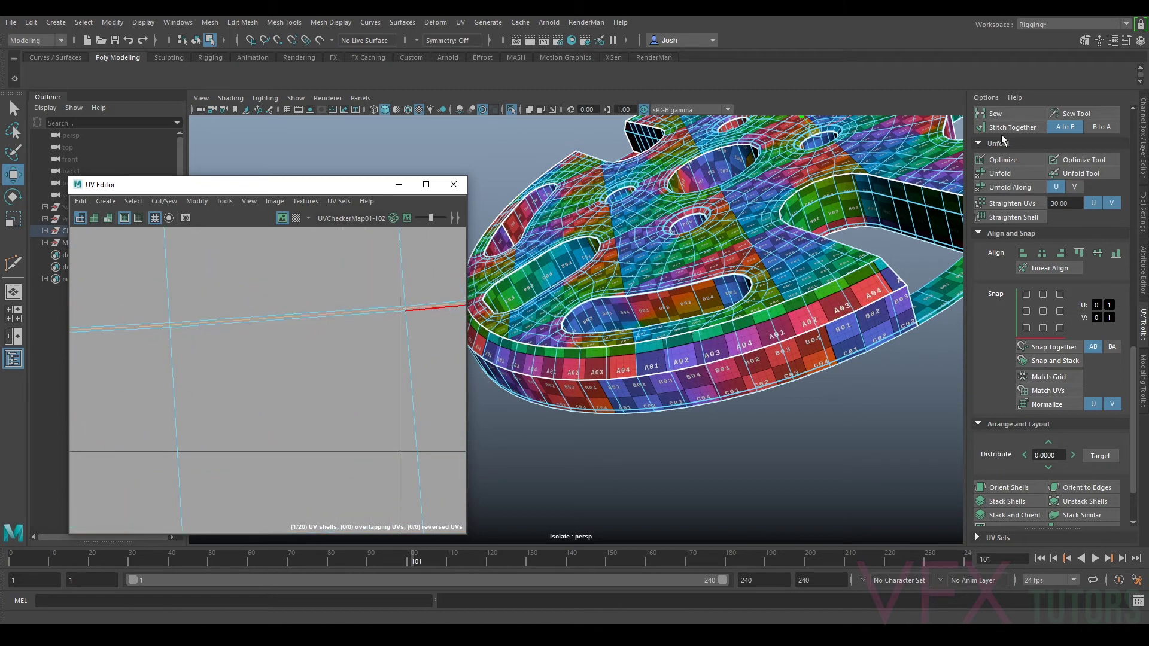
{"action": "scroll", "coordinate": [1004, 186], "scroll_direction": "up", "scroll_amount": 5}
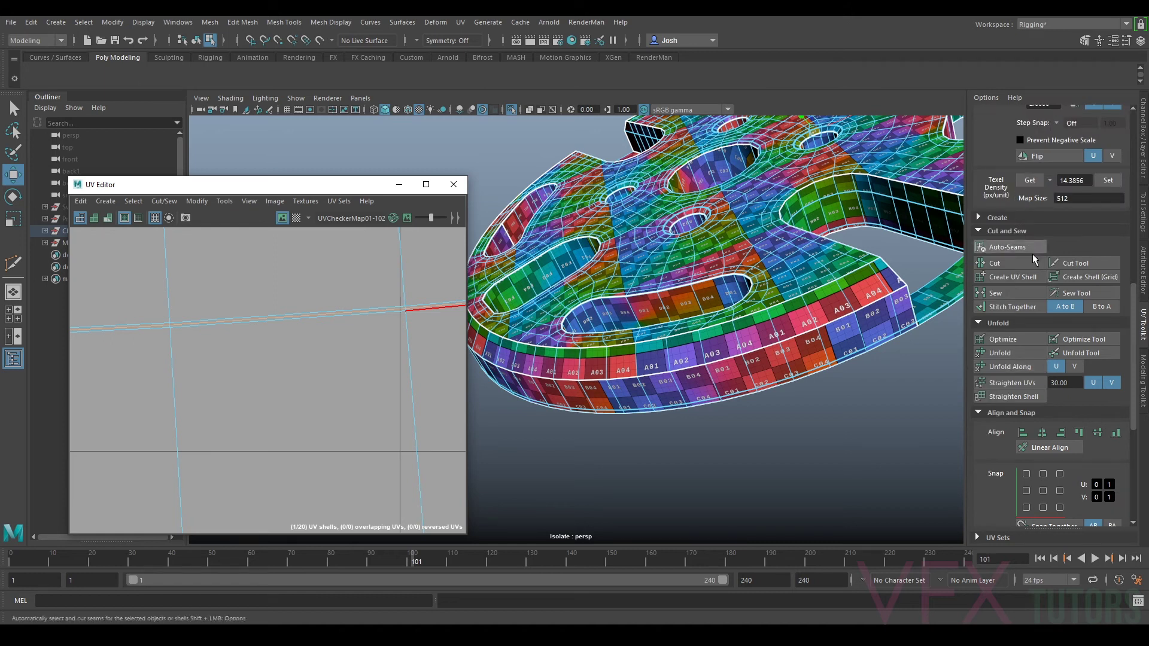
{"action": "scroll", "coordinate": [363, 331], "scroll_direction": "down", "scroll_amount": 3}
{"action": "scroll", "coordinate": [359, 335], "scroll_direction": "down", "scroll_amount": 3}
Step: Select the wide wall shell cut from the curved strip and move it down above the two straight strips
{"action": "mouse_move", "coordinate": [333, 378]}
{"action": "right_mouse_down"}
{"action": "mouse_move", "coordinate": [312, 382]}
{"action": "mouse_move", "coordinate": [314, 370]}
{"action": "right_mouse_up"}
{"action": "left_click", "coordinate": [312, 381]}
{"action": "left_click_drag", "start_coordinate": [293, 360], "coordinate": [297, 422]}
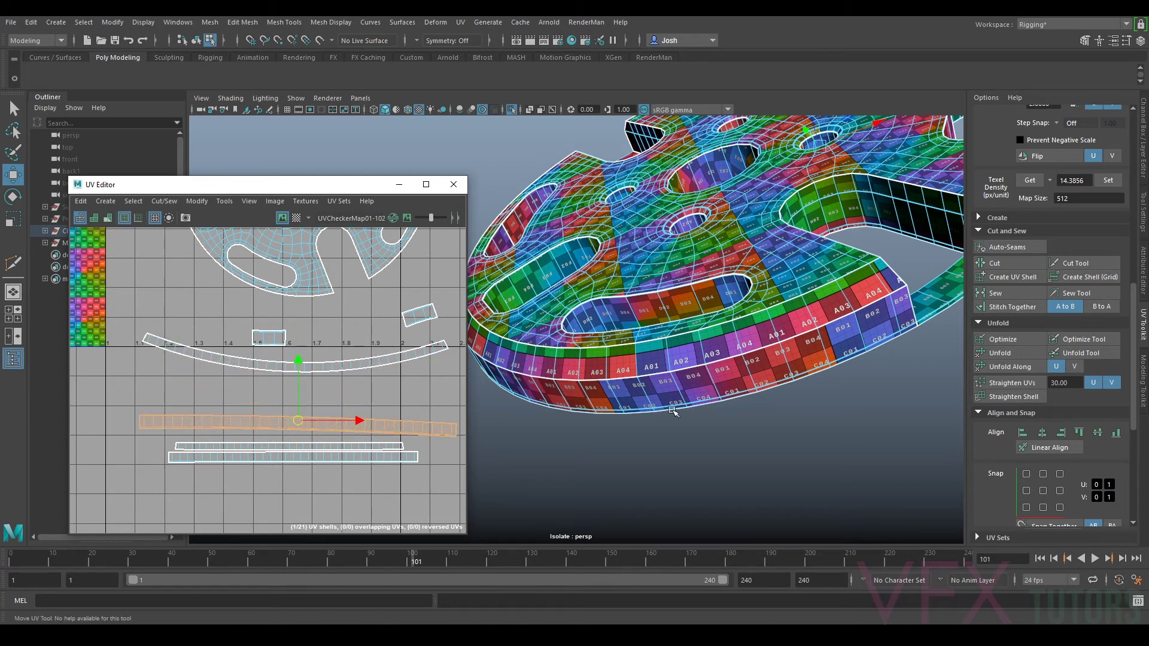
Step: Orient the wide wall shell, straighten its UVs in U and V with a 30.00 angle, and optimize it
{"action": "scroll", "coordinate": [1010, 412], "scroll_direction": "down", "scroll_amount": 5}
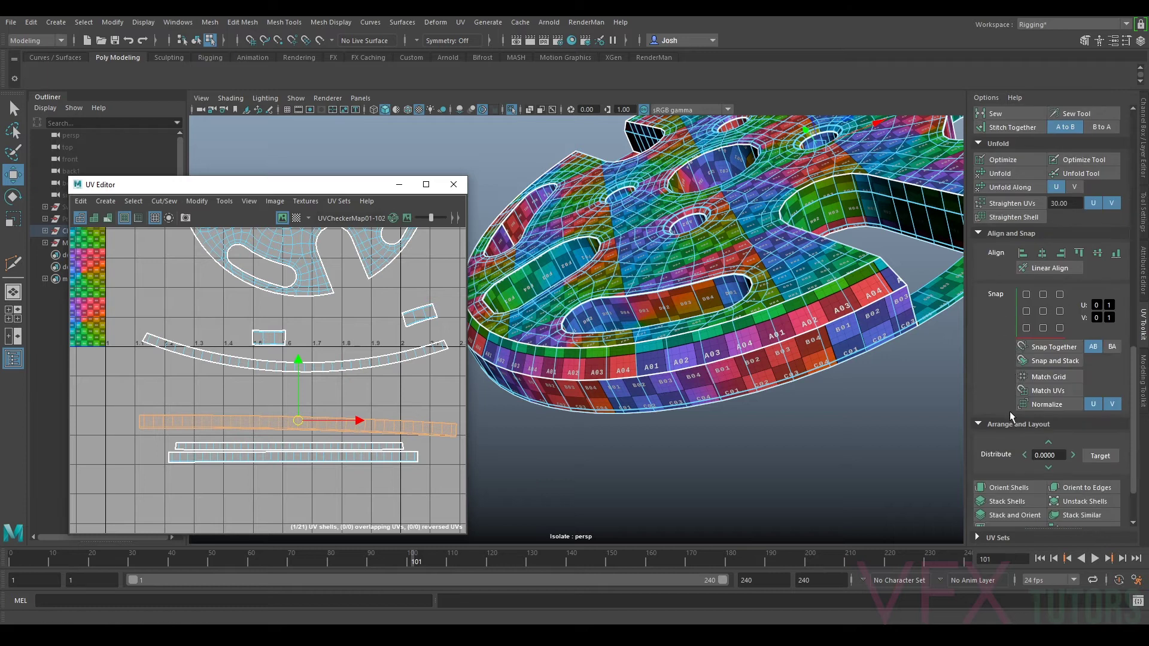
{"action": "left_click", "coordinate": [1021, 487]}
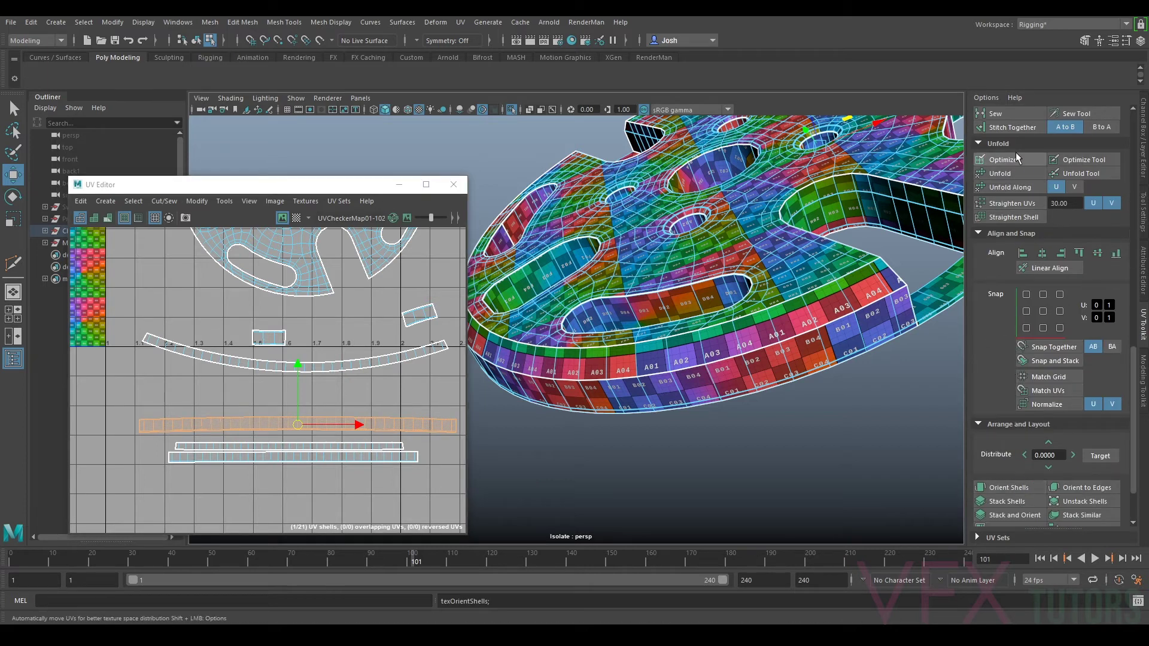
{"action": "left_click", "coordinate": [1017, 204]}
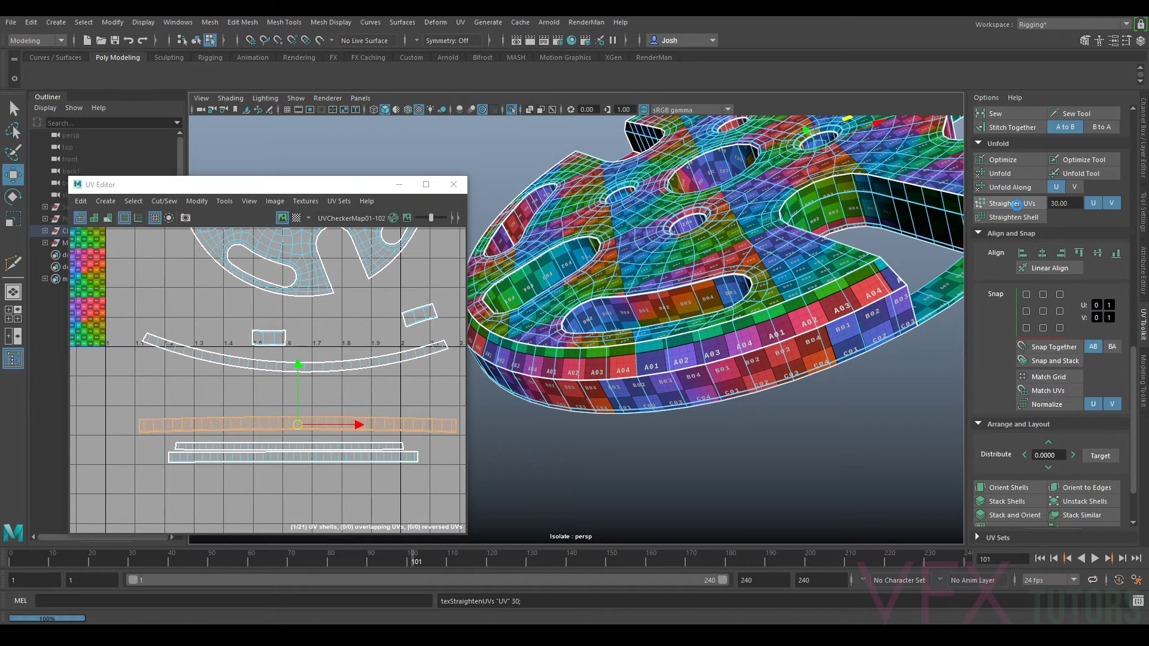
{"action": "left_click", "coordinate": [1014, 158]}
Step: Select the remaining thin curved bevel shell and move it down closer to the straight strips
{"action": "scroll", "coordinate": [290, 464], "scroll_direction": "up", "scroll_amount": 6}
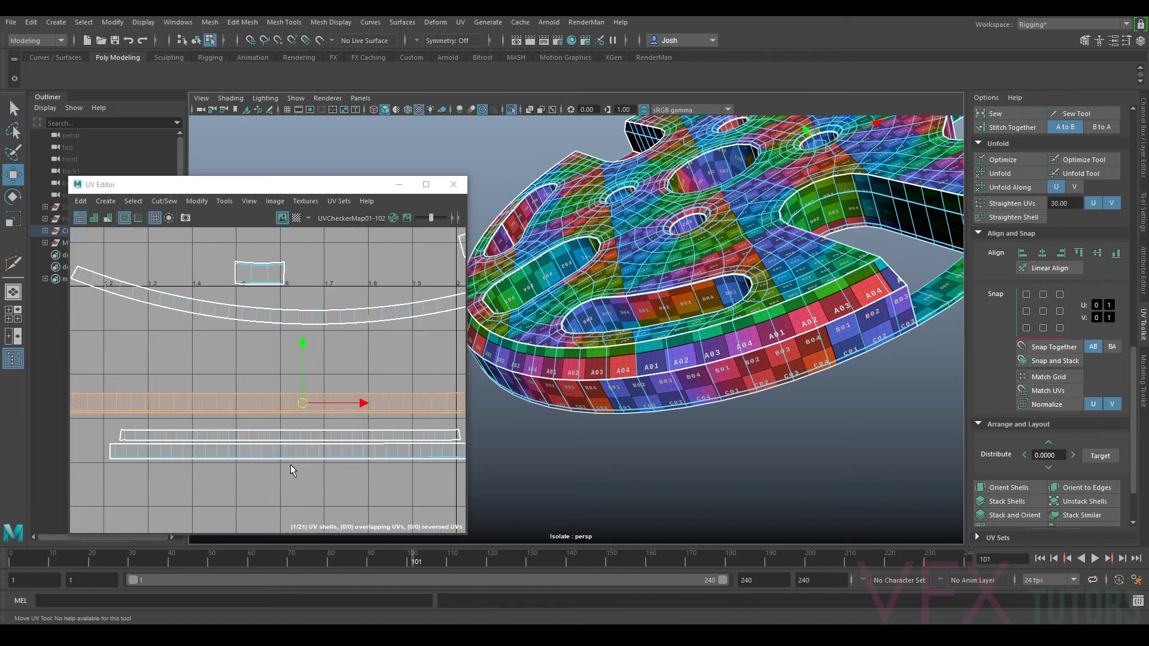
{"action": "right_click_drag", "start_coordinate": [370, 397], "coordinate": [335, 314], "text": "alt"}
{"action": "left_click", "coordinate": [346, 325]}
{"action": "left_click_drag", "start_coordinate": [335, 314], "coordinate": [336, 335]}
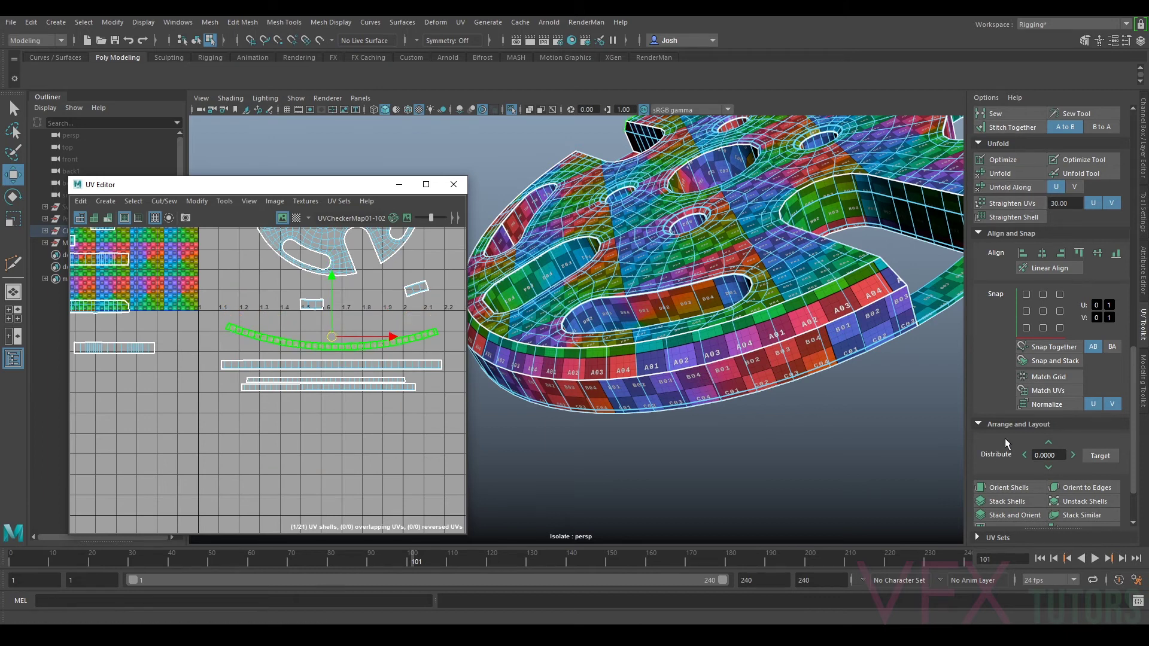
Step: Try to straighten the thin curved bevel strip, undo it, and unfold the strip's shell
{"action": "left_click", "coordinate": [1012, 202]}
{"action": "scroll", "coordinate": [353, 345], "scroll_direction": "up", "scroll_amount": 3}
{"action": "key", "text": "ctrl+z"}
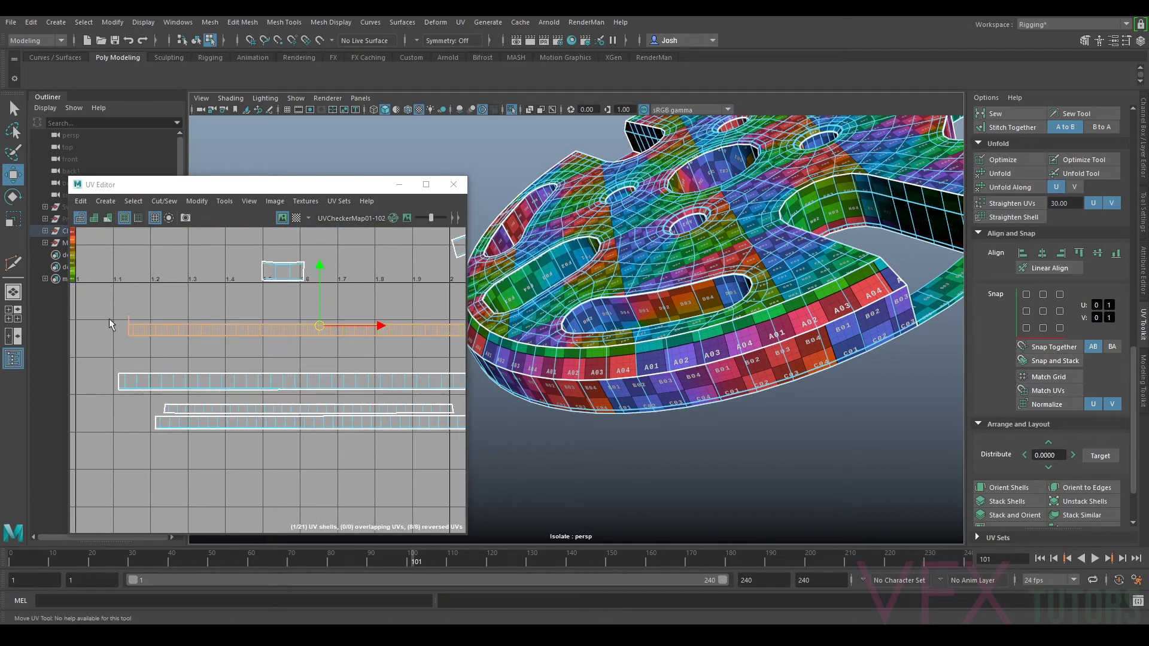
{"action": "key", "text": "ctrl+z"}
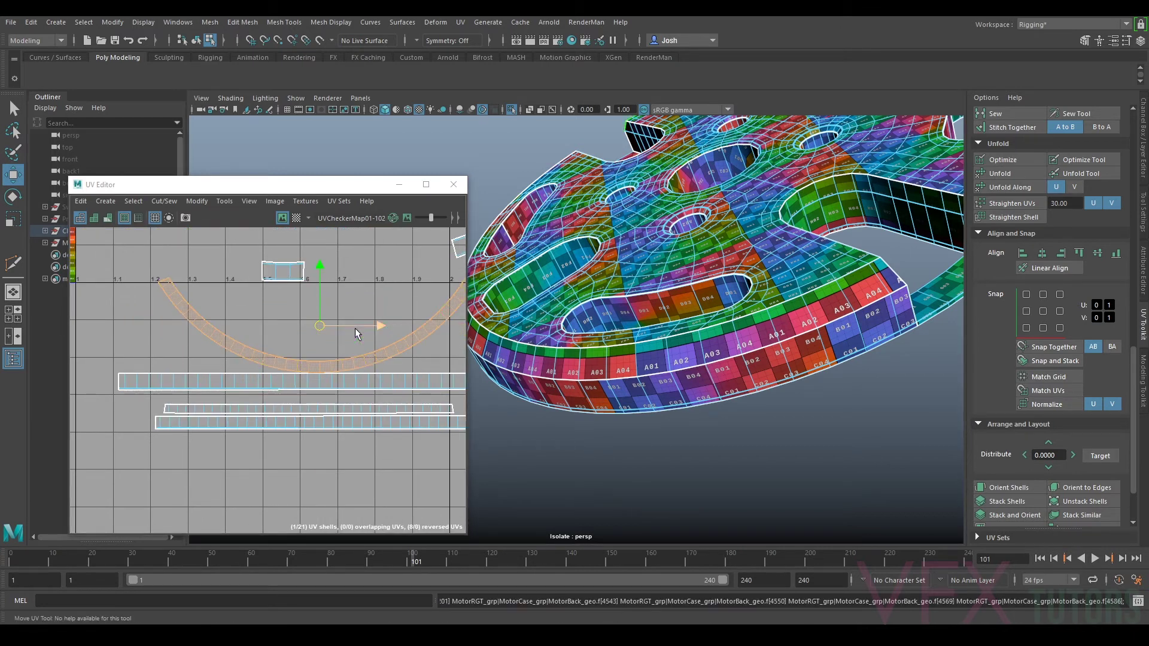
Step: Orient the unfolded bevel arc, move it slightly up, and straighten its UVs in U and V with a 30.00 angle
{"action": "left_click", "coordinate": [1009, 487]}
{"action": "left_click_drag", "start_coordinate": [319, 324], "coordinate": [313, 310]}
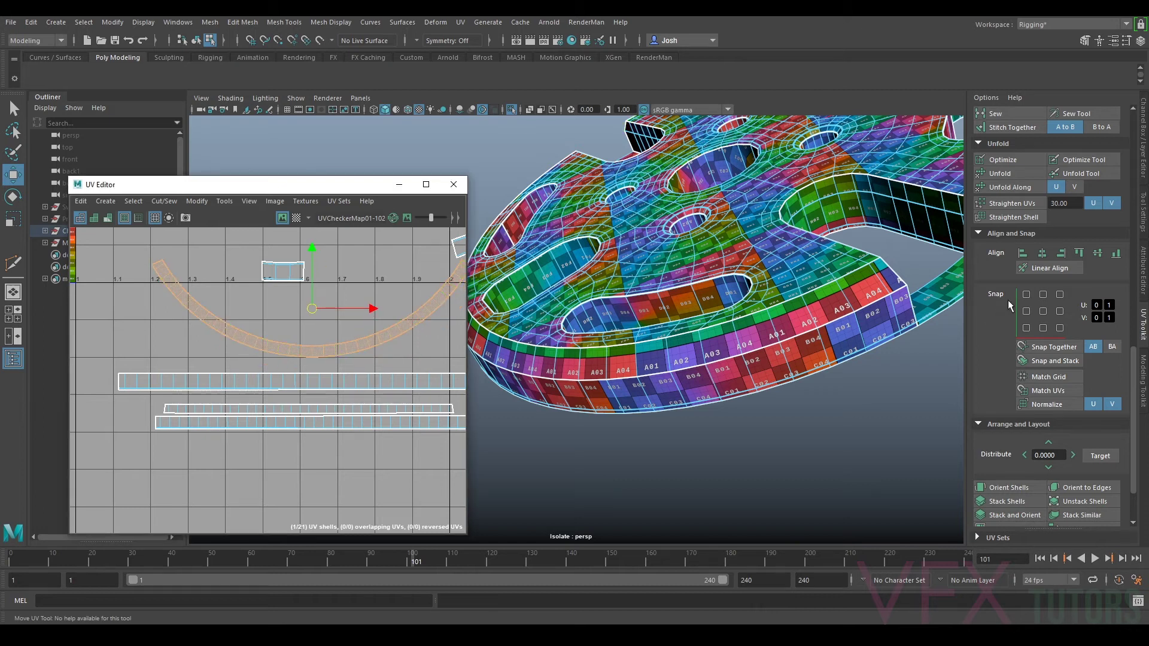
{"action": "left_click", "coordinate": [1011, 203]}
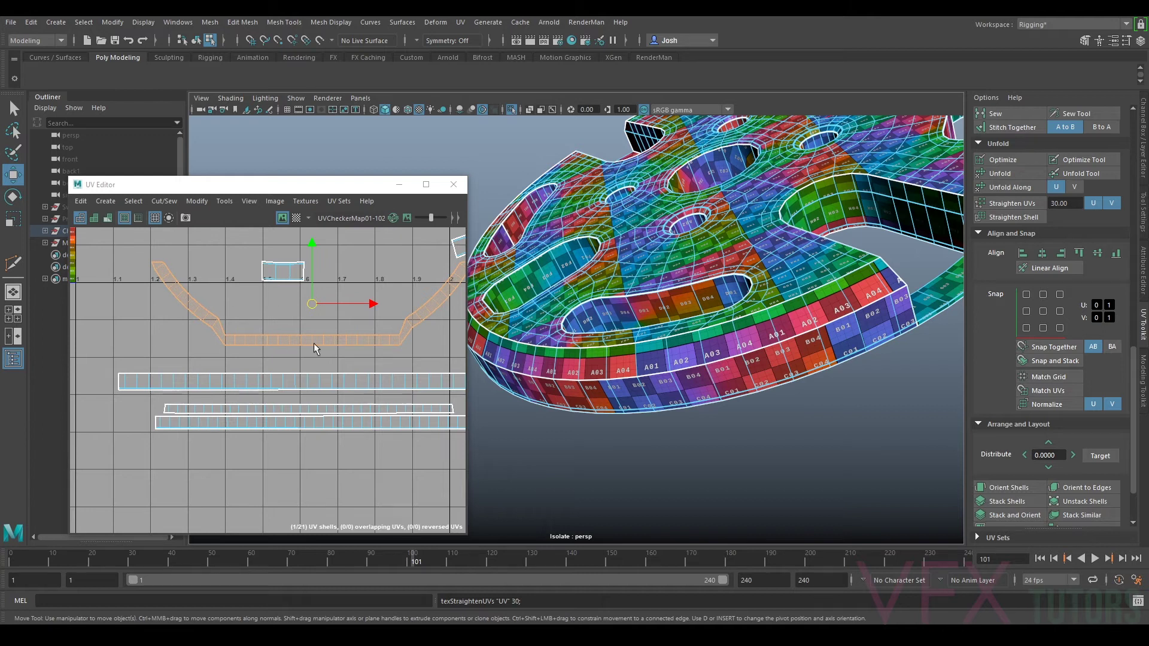
Step: Pin the UVs along the straight middle section of the thin bevel strip, leaving its bent ends free
{"action": "right_click_drag", "start_coordinate": [307, 336], "coordinate": [266, 336]}
{"action": "left_click_drag", "start_coordinate": [240, 325], "coordinate": [389, 357]}
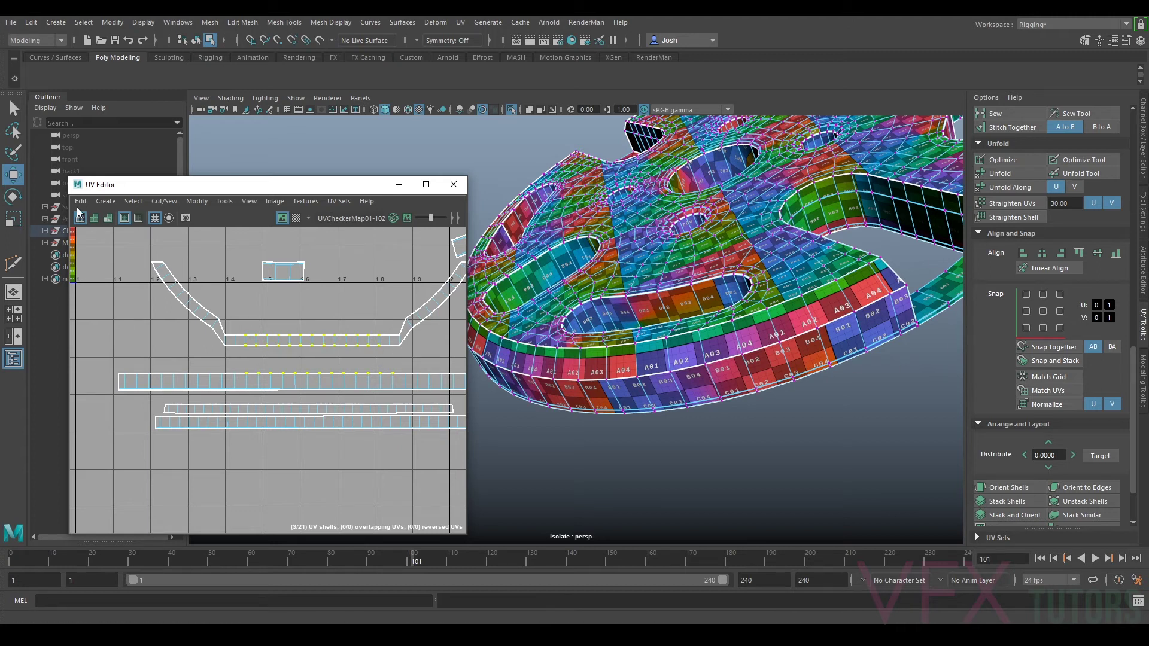
{"action": "left_click", "coordinate": [137, 217]}
{"action": "left_click", "coordinate": [114, 268]}
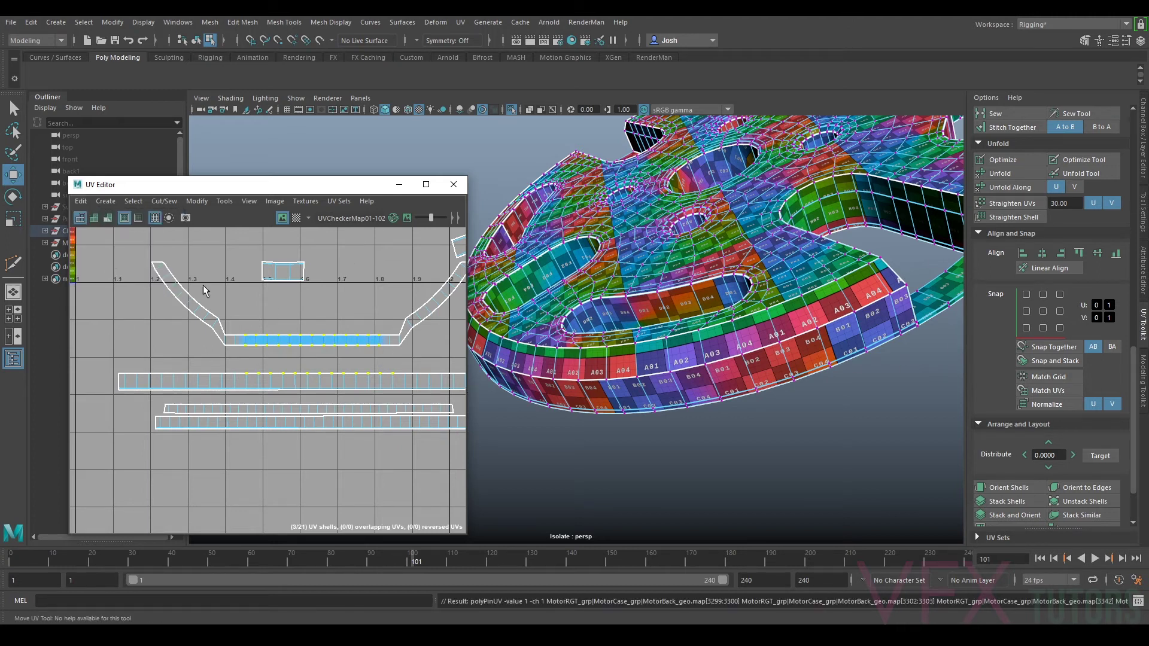
Step: Unfold the thin bevel strip's whole shell so its free ends relax around the pinned middle
{"action": "right_click_drag", "start_coordinate": [239, 341], "coordinate": [250, 341]}
{"action": "left_click", "coordinate": [250, 342]}
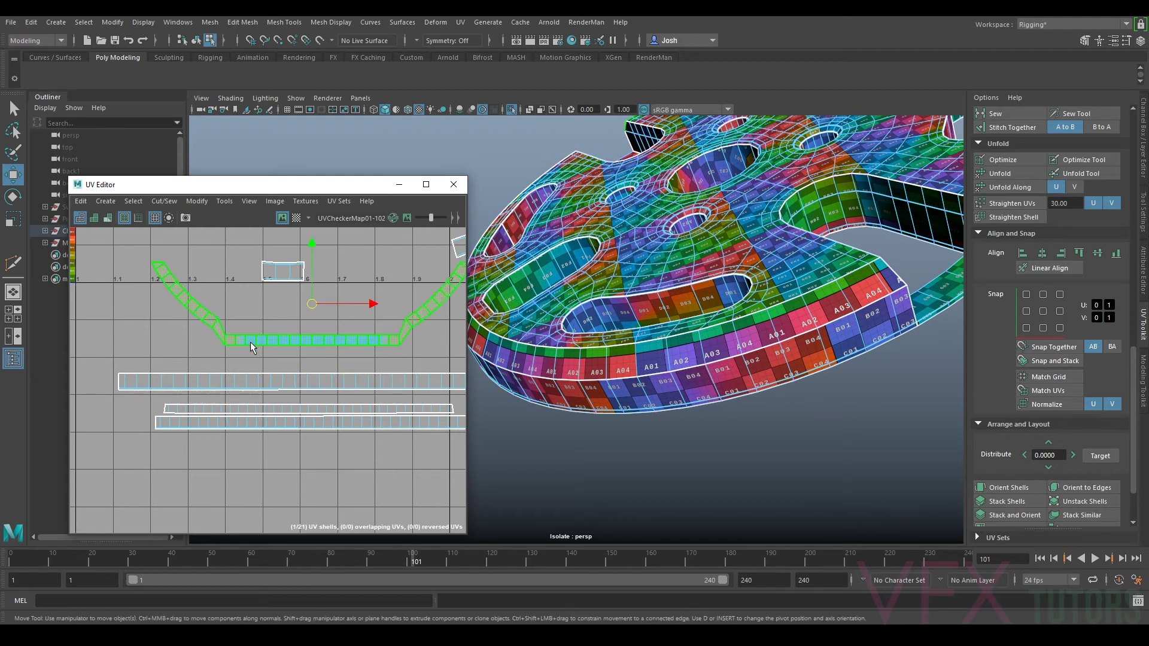
{"action": "right_click_drag", "start_coordinate": [396, 323], "coordinate": [393, 323], "text": "shift"}
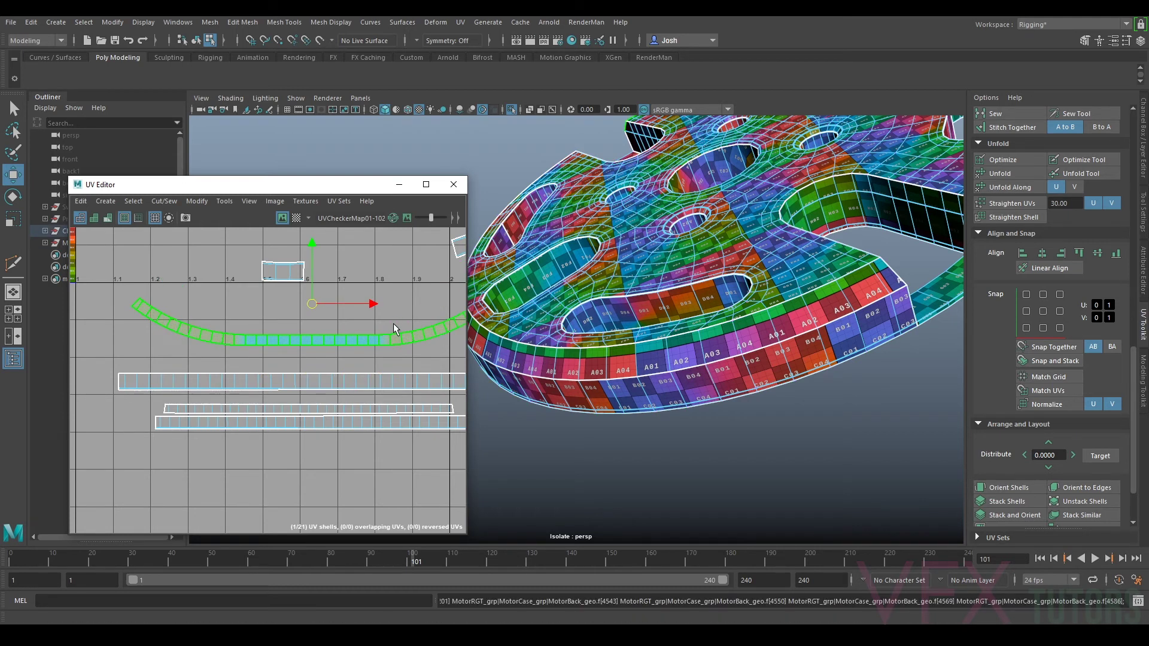
Step: Unpin the thin bevel strip's UVs and straighten the shell again in U and V with a 30.00 angle
{"action": "left_click", "coordinate": [80, 201]}
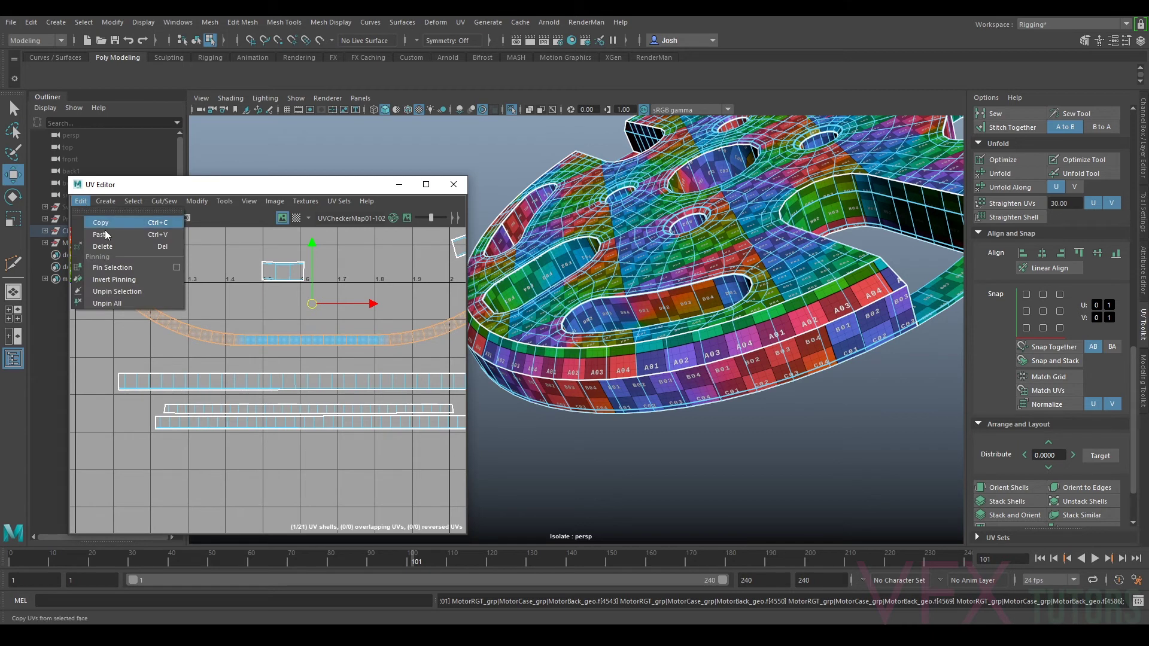
{"action": "left_click", "coordinate": [128, 291]}
{"action": "key", "text": "w"}
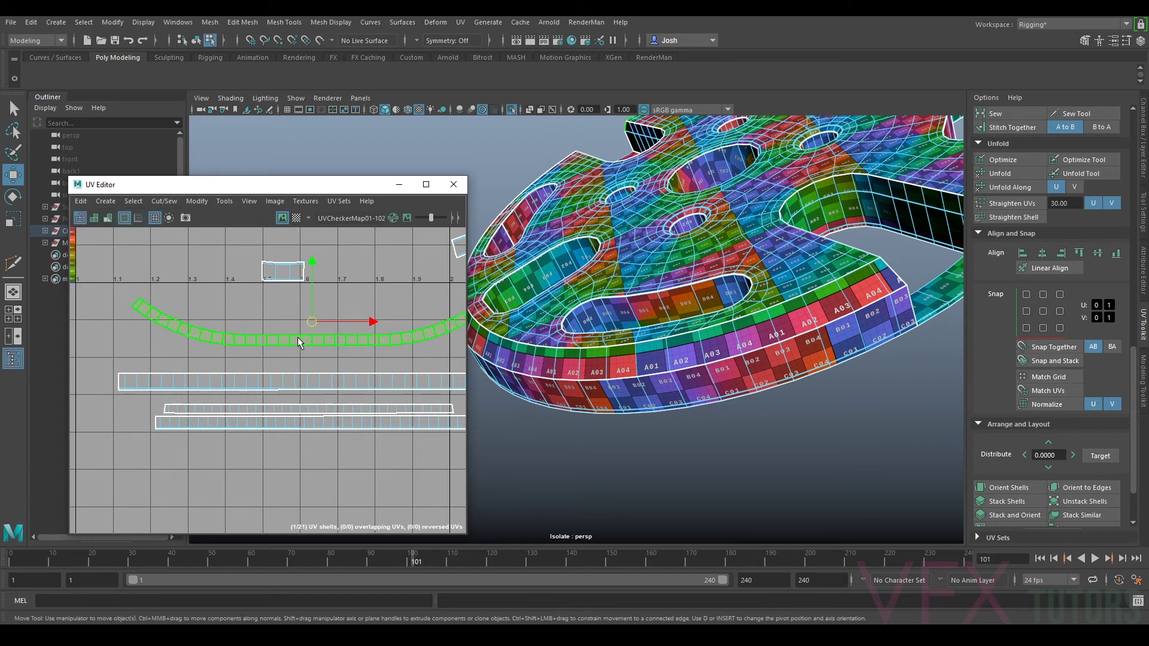
{"action": "left_click", "coordinate": [1011, 204]}
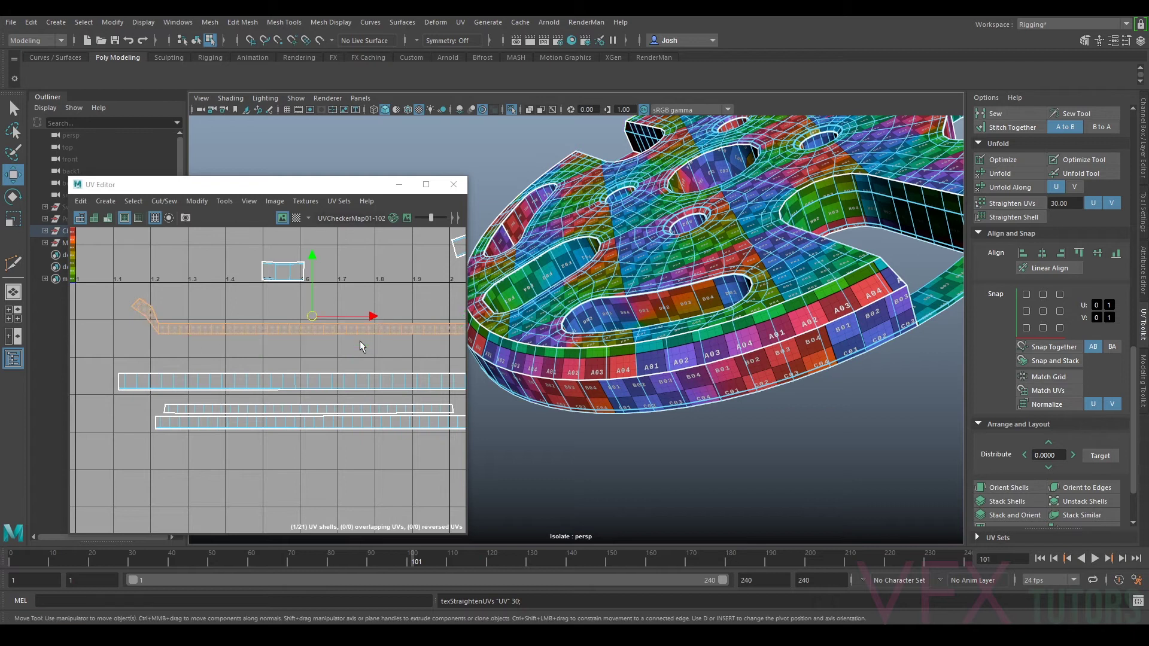
{"action": "middle_click_drag", "start_coordinate": [400, 324], "coordinate": [338, 335], "text": "alt"}
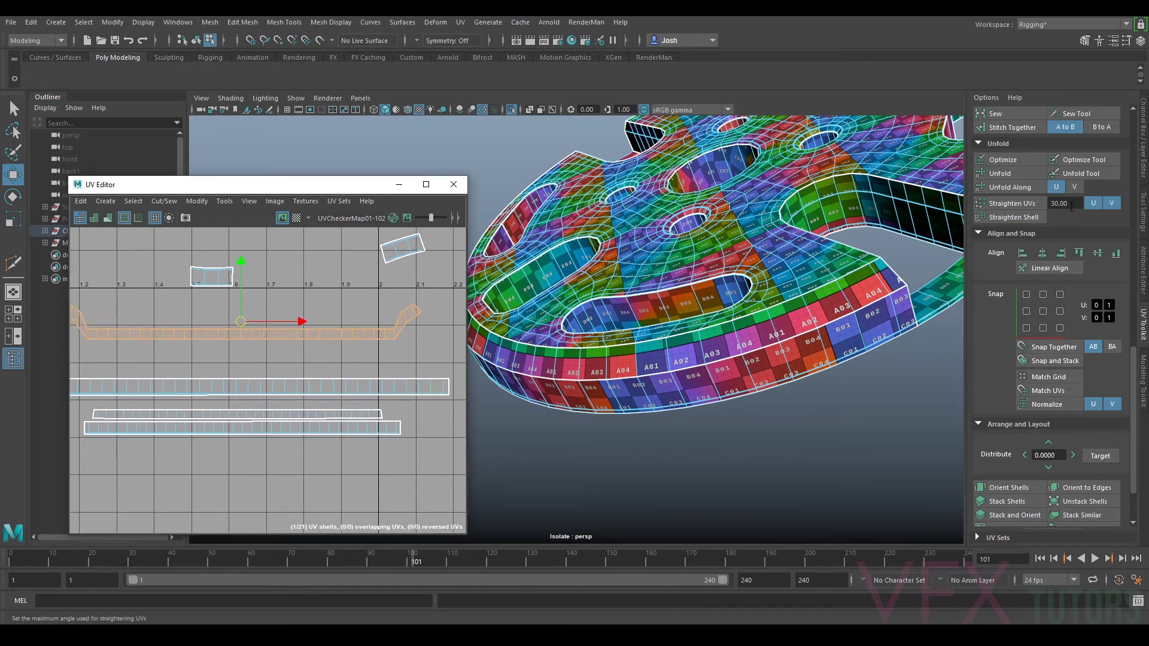
{"action": "middle_click_drag", "start_coordinate": [313, 310], "coordinate": [382, 336], "text": "alt"}
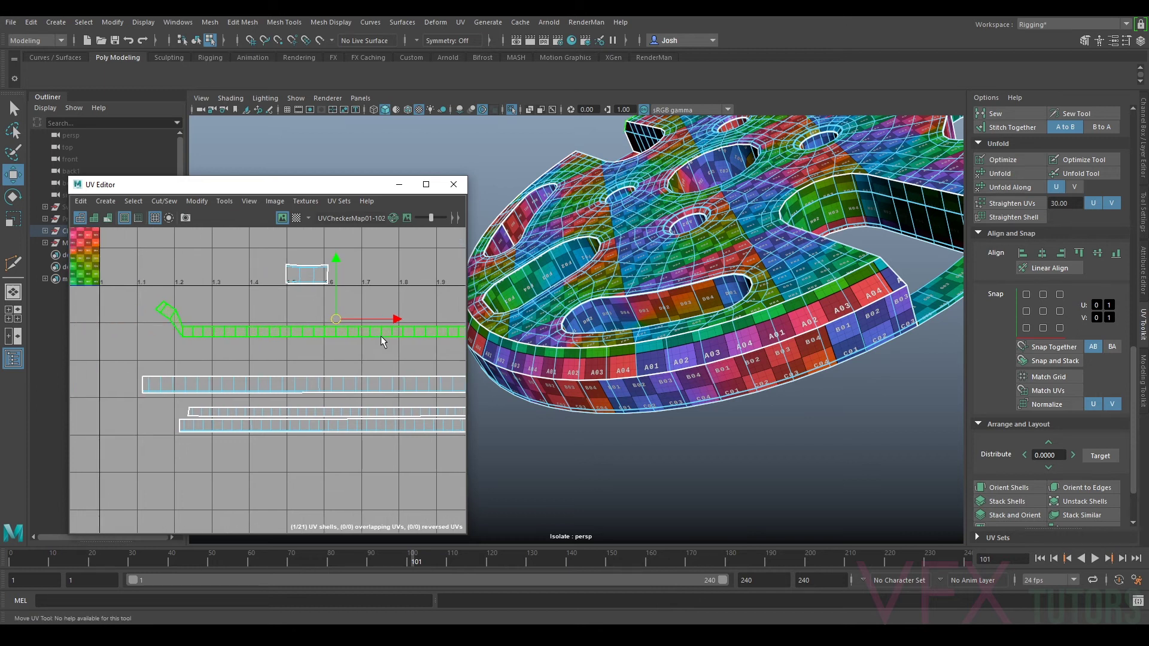
Step: Try to straighten the thin bevel strip's remaining bent ends with the Straighten UVs angle set to 50.00
{"action": "left_click", "coordinate": [1073, 205]}
{"action": "key", "text": "Return"}
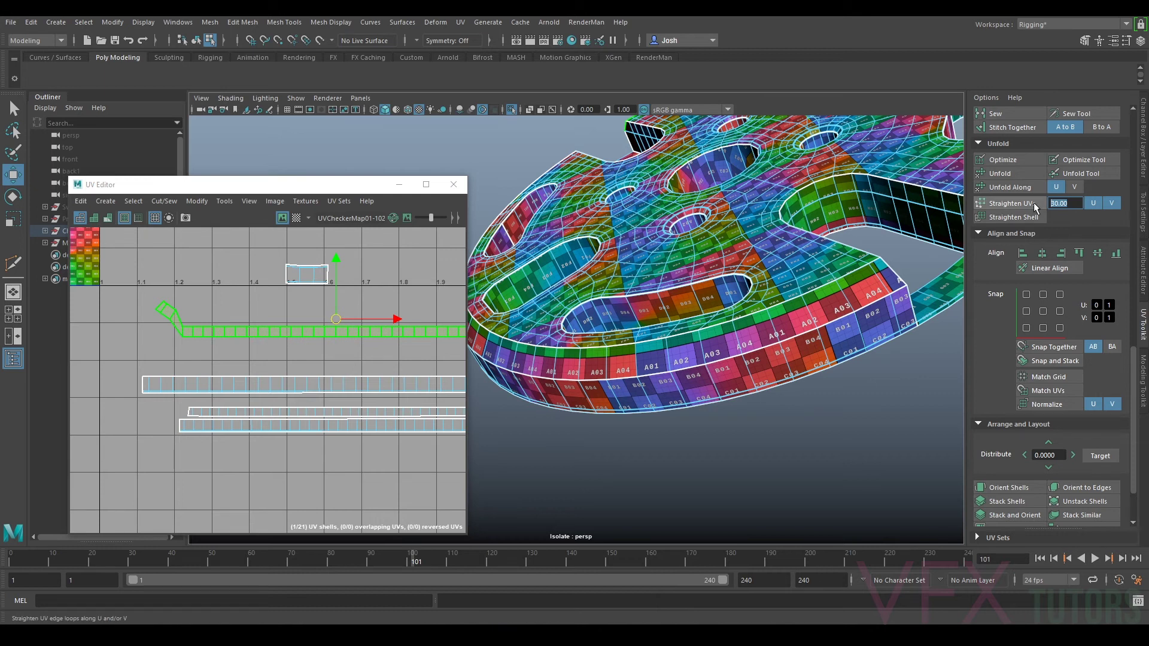
{"action": "type", "text": "50"}
{"action": "left_click", "coordinate": [1033, 203]}
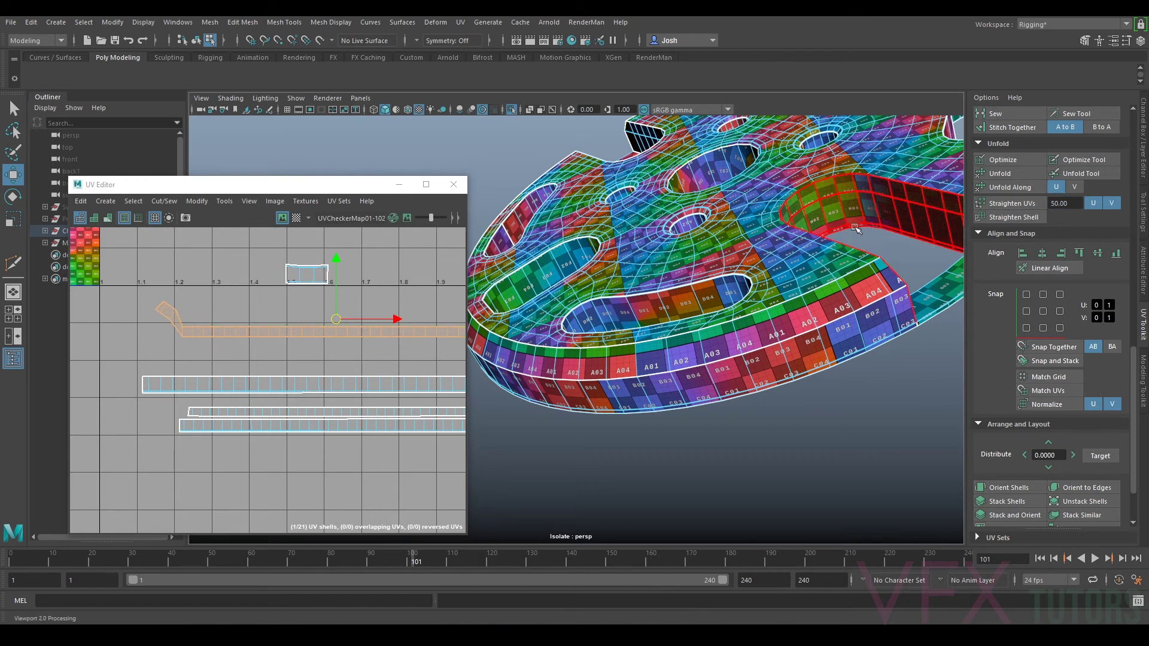
{"action": "left_click", "coordinate": [1019, 203]}
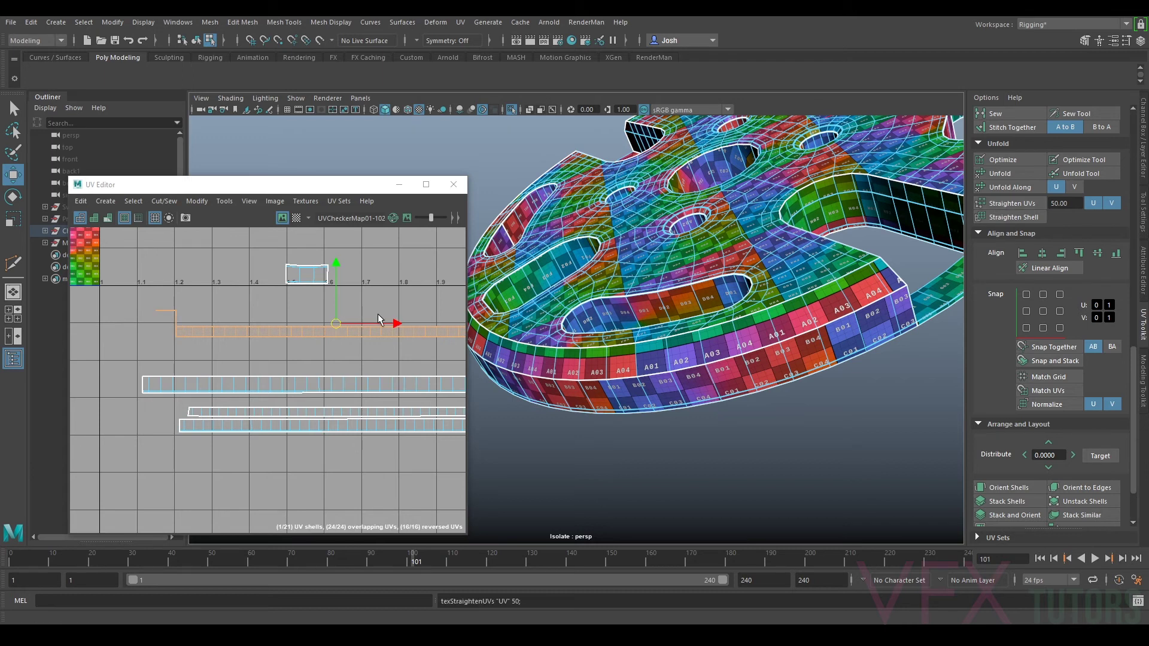
{"action": "middle_click_drag", "start_coordinate": [406, 314], "coordinate": [340, 316], "text": "alt"}
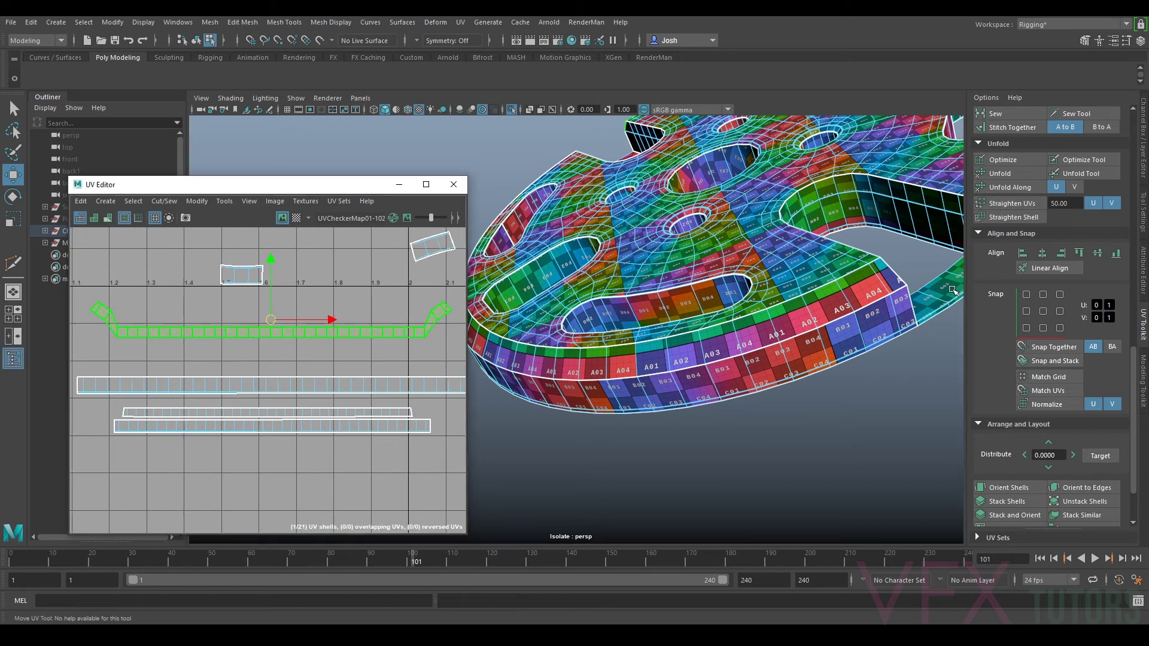
Step: Try to straighten the thin bevel strip's bent ends with the Straighten UVs angle set to 25.00
{"action": "left_click", "coordinate": [1063, 203]}
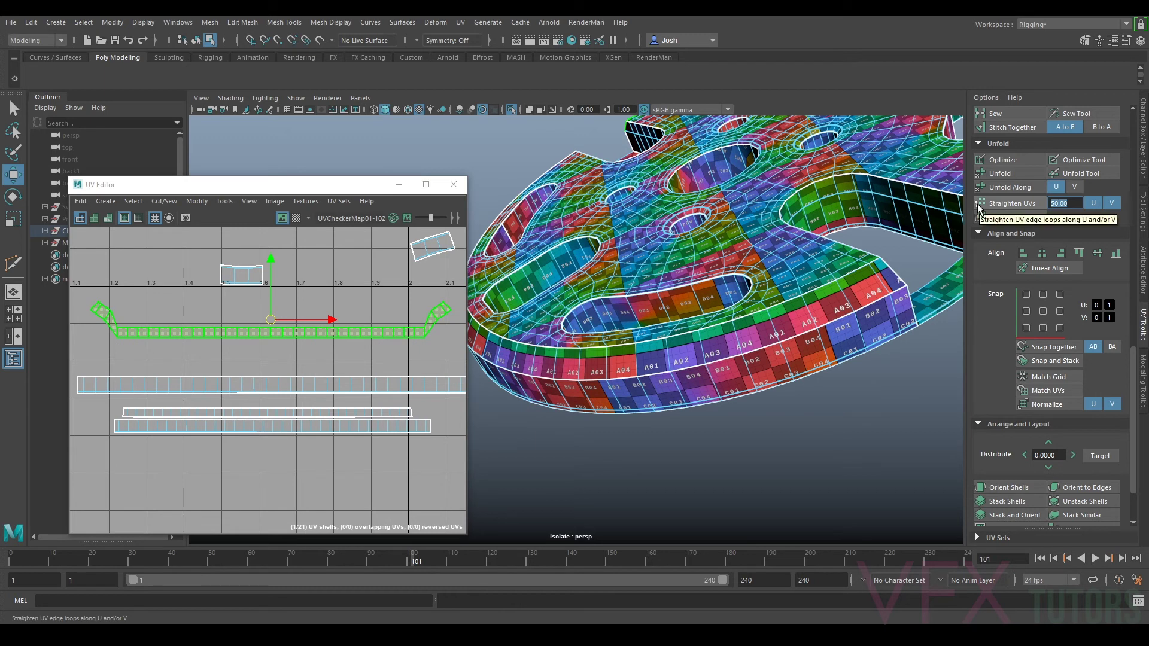
{"action": "type", "text": "25"}
{"action": "key", "text": "Return"}
{"action": "left_click", "coordinate": [980, 209]}
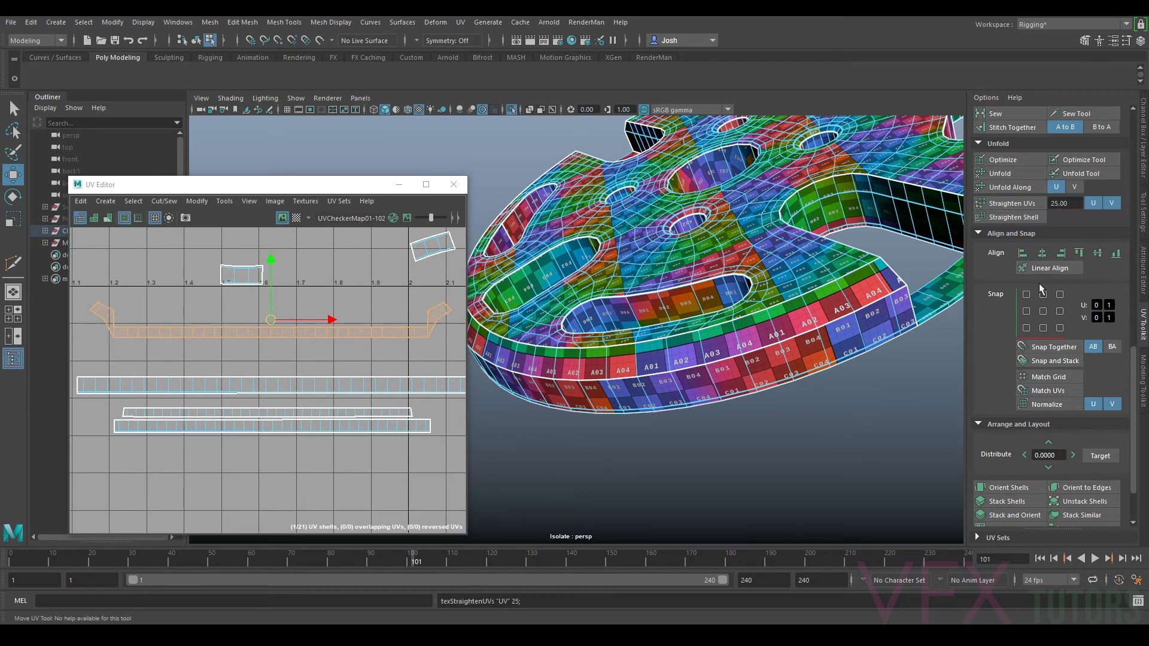
Step: Set the Straighten UVs angle to 30.00, and relax the thin bevel strip's ends by unfolding them around its pinned middle section
{"action": "left_click_drag", "start_coordinate": [1074, 207], "coordinate": [961, 212]}
{"action": "left_click", "coordinate": [244, 341]}
{"action": "right_click", "coordinate": [157, 331]}
{"action": "mouse_move", "coordinate": [158, 330]}
{"action": "right_mouse_down"}
{"action": "mouse_move", "coordinate": [148, 322]}
{"action": "mouse_move", "coordinate": [140, 331]}
{"action": "right_mouse_up"}
{"action": "left_click_drag", "start_coordinate": [140, 319], "coordinate": [403, 353]}
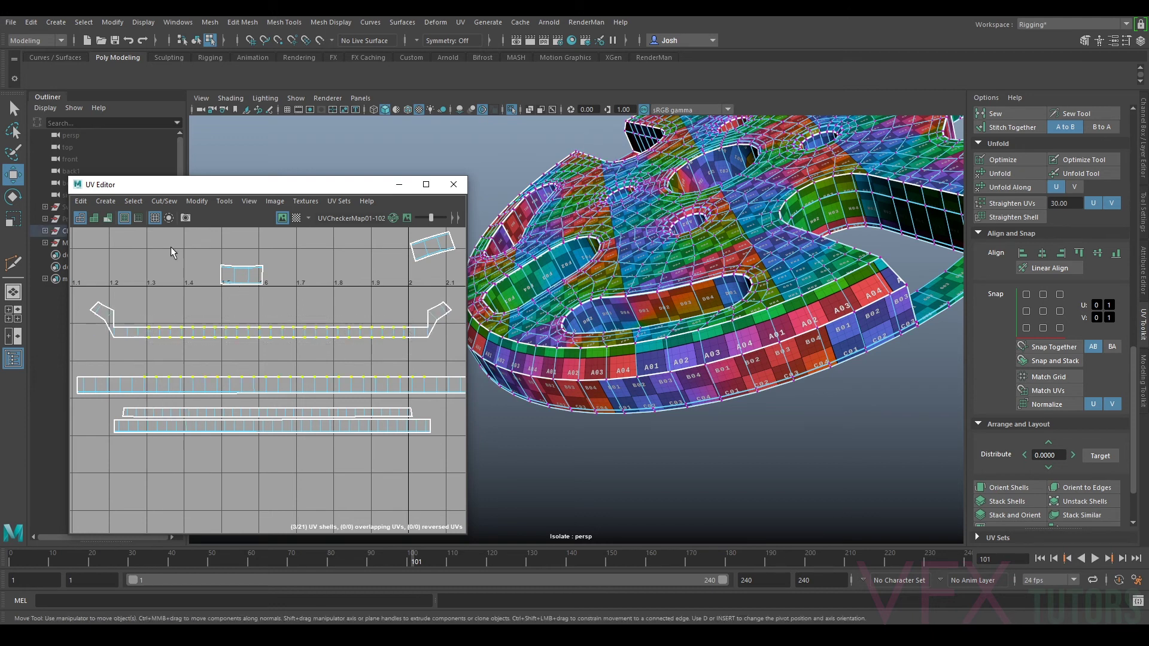
{"action": "left_click", "coordinate": [112, 201]}
{"action": "left_click", "coordinate": [108, 264]}
{"action": "mouse_move", "coordinate": [396, 334]}
{"action": "right_mouse_down"}
{"action": "mouse_move", "coordinate": [352, 329]}
{"action": "mouse_move", "coordinate": [416, 329]}
{"action": "right_mouse_up"}
{"action": "key", "text": "w"}
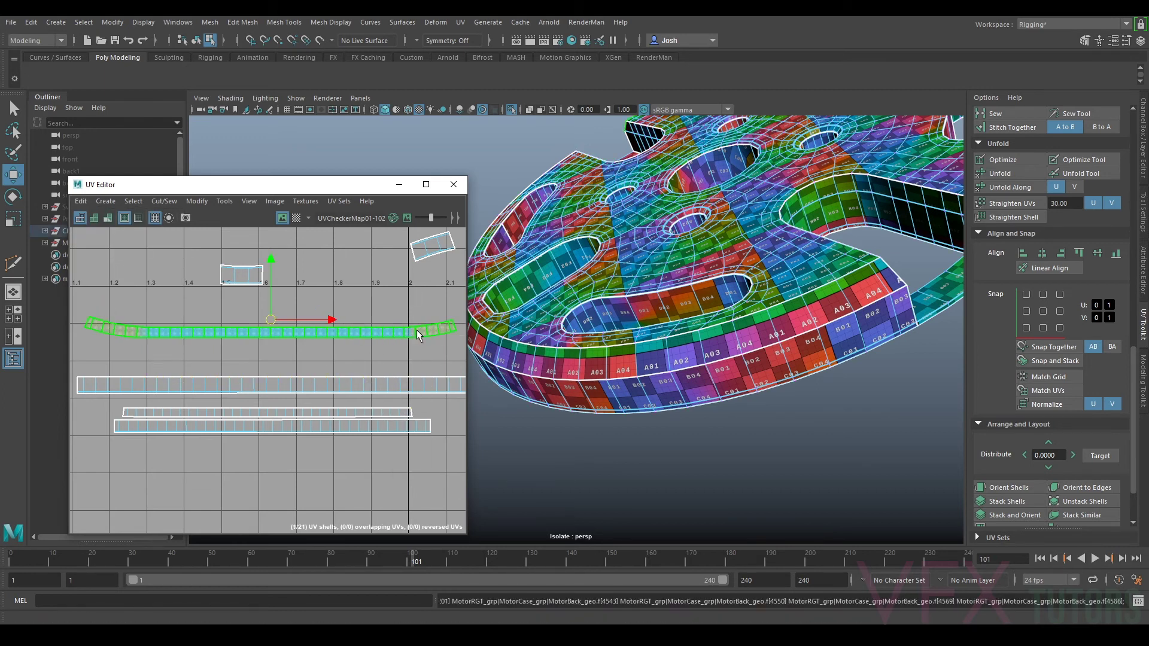
Step: Unpin the thin bevel strip's UVs and straighten the relaxed shell in U and V with a 30.00 angle
{"action": "left_click", "coordinate": [81, 203]}
{"action": "left_click", "coordinate": [128, 303]}
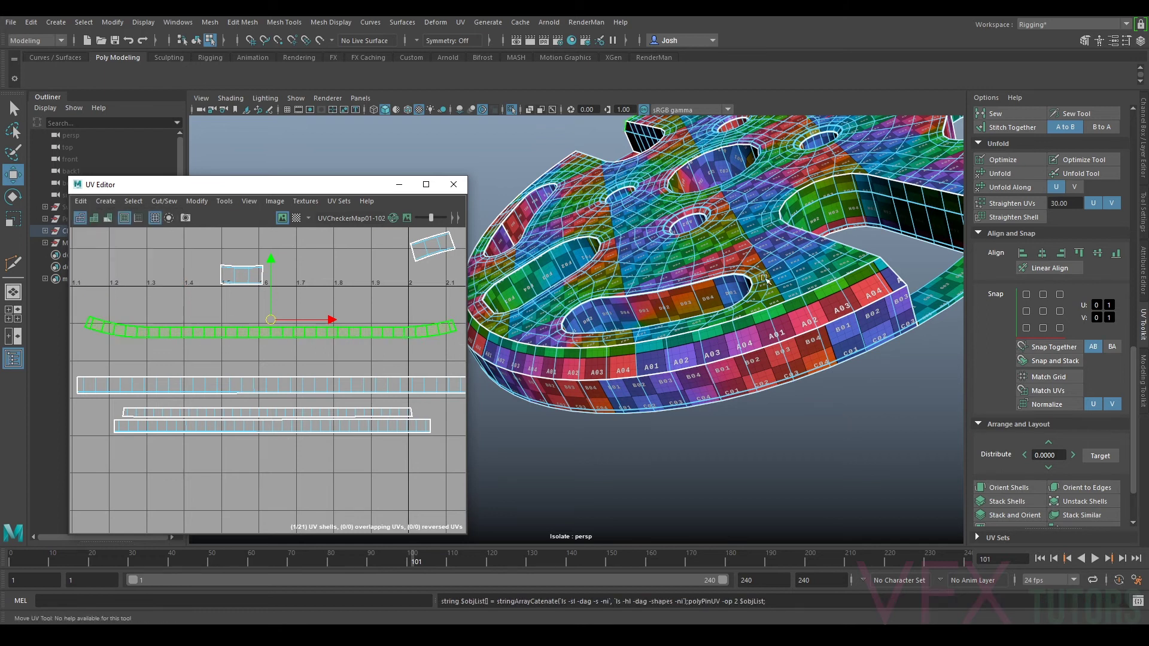
{"action": "left_click", "coordinate": [1011, 203]}
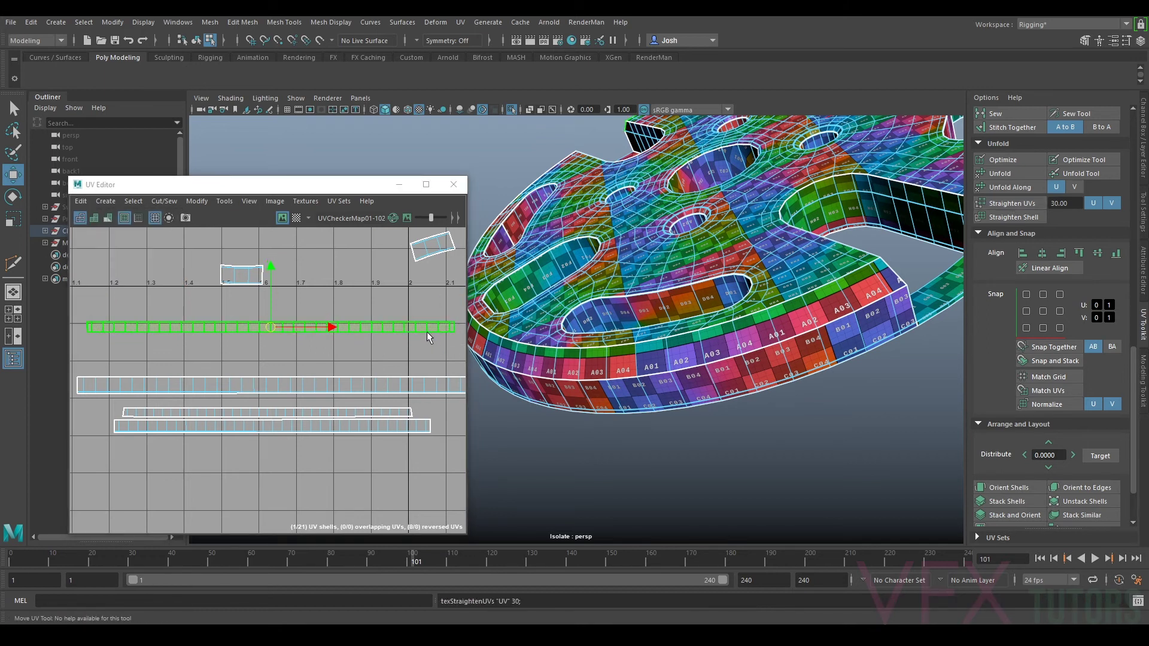
Step: Optimize the straightened thin bevel strip and orient its shell level
{"action": "left_click", "coordinate": [1003, 159]}
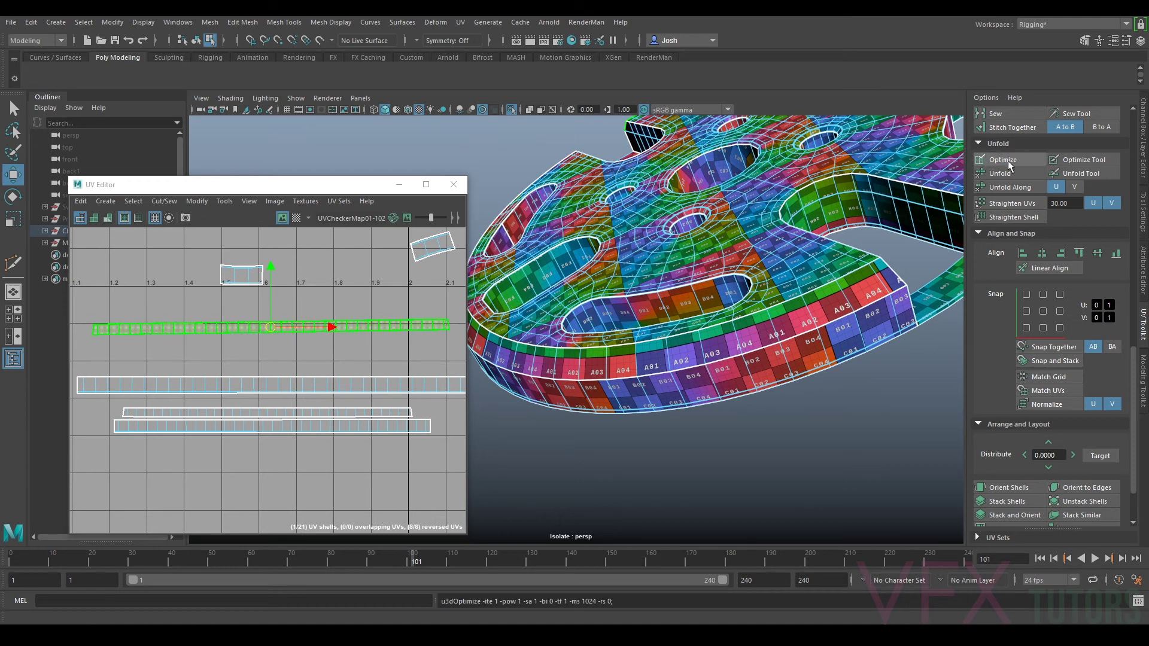
{"action": "left_click", "coordinate": [1018, 483]}
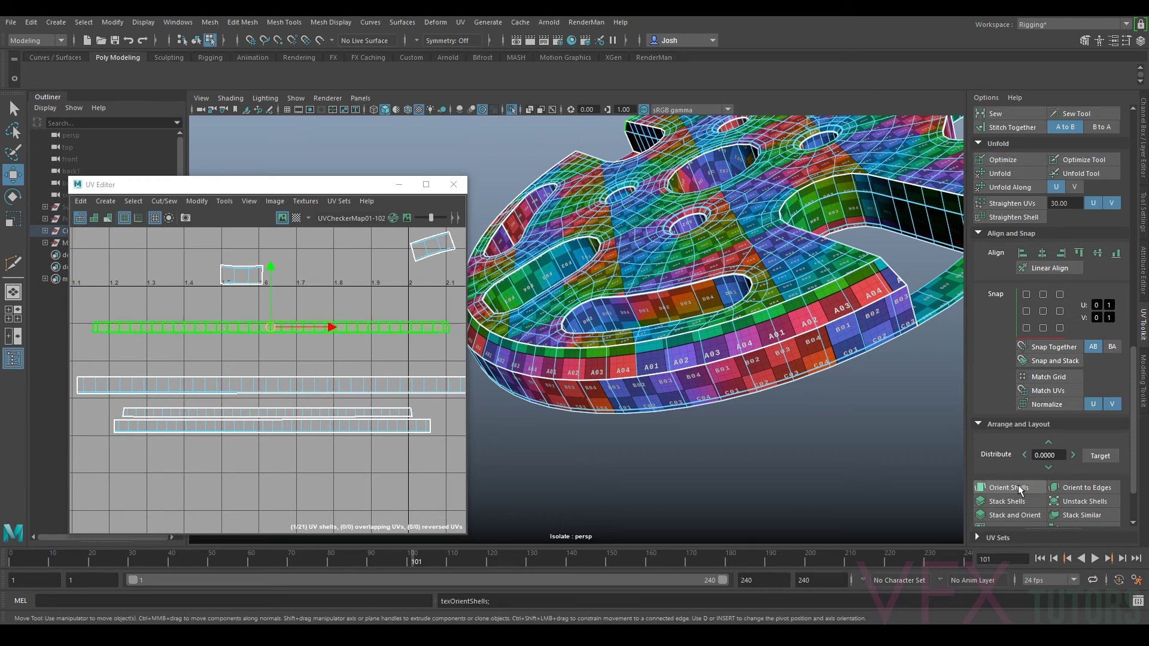
{"action": "scroll", "coordinate": [318, 347], "scroll_direction": "up", "scroll_amount": 4}
Step: Place the thin bevel strip close above the wider long strip and inspect its angled end
{"action": "left_click_drag", "start_coordinate": [231, 304], "coordinate": [241, 392]}
{"action": "scroll", "coordinate": [363, 404], "scroll_direction": "down", "scroll_amount": 2}
{"action": "scroll", "coordinate": [363, 404], "scroll_direction": "up", "scroll_amount": 6}
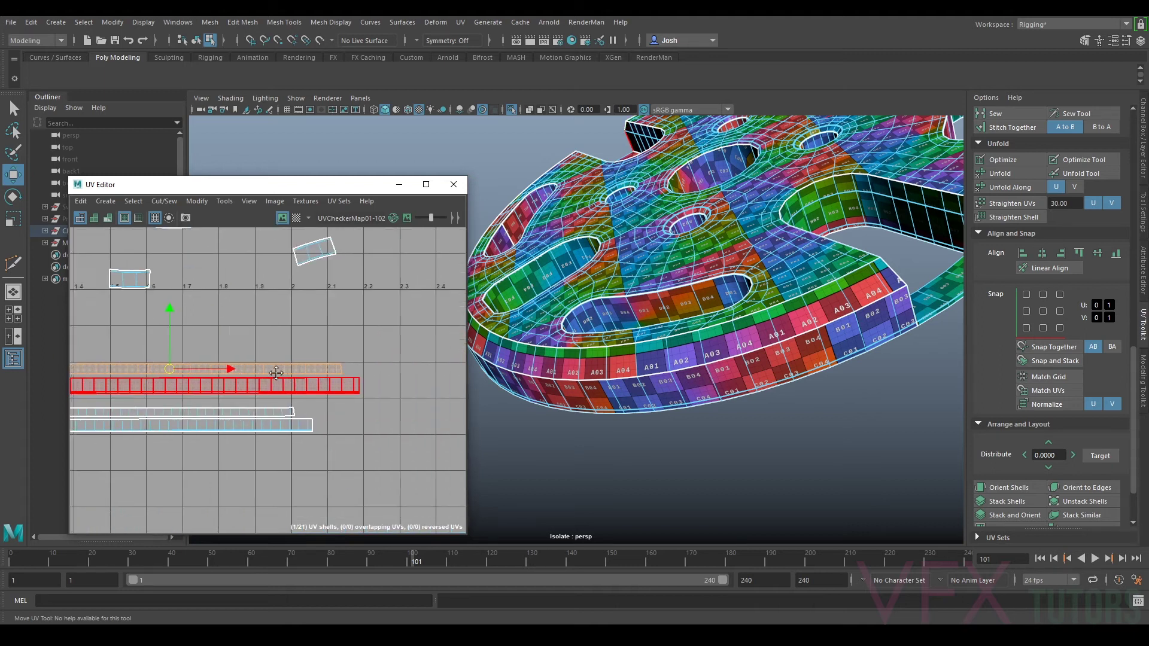
{"action": "scroll", "coordinate": [281, 340], "scroll_direction": "up", "scroll_amount": 3}
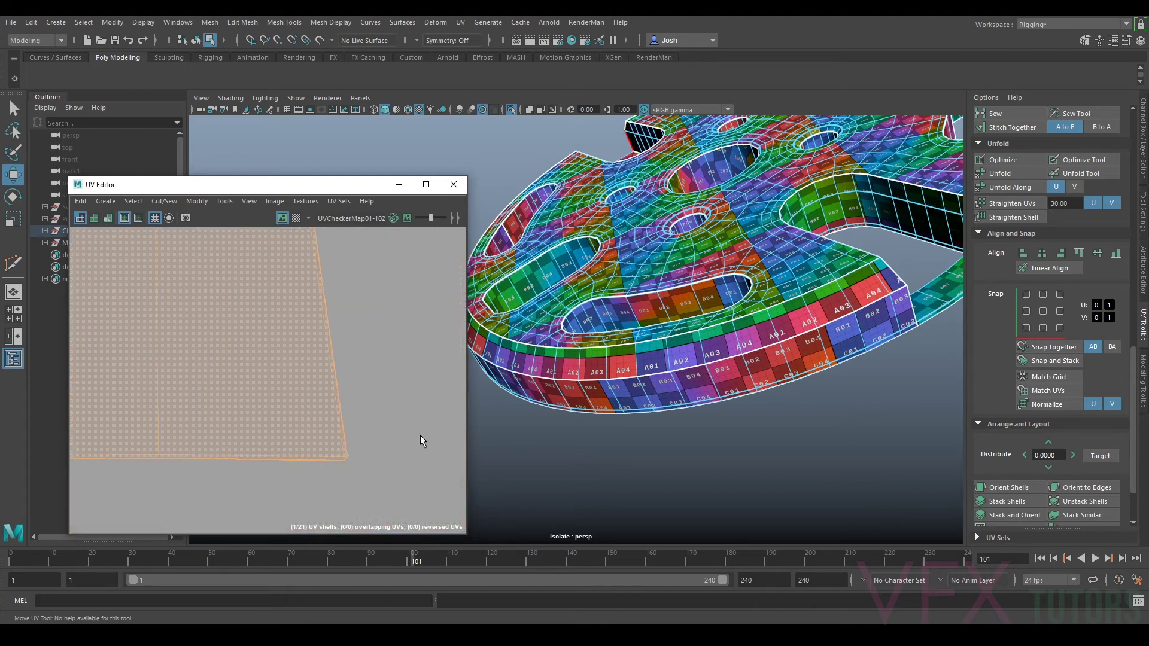
{"action": "scroll", "coordinate": [243, 336], "scroll_direction": "up", "scroll_amount": 3}
{"action": "scroll", "coordinate": [484, 374], "scroll_direction": "up", "scroll_amount": 2}
{"action": "scroll", "coordinate": [193, 350], "scroll_direction": "down", "scroll_amount": 8}
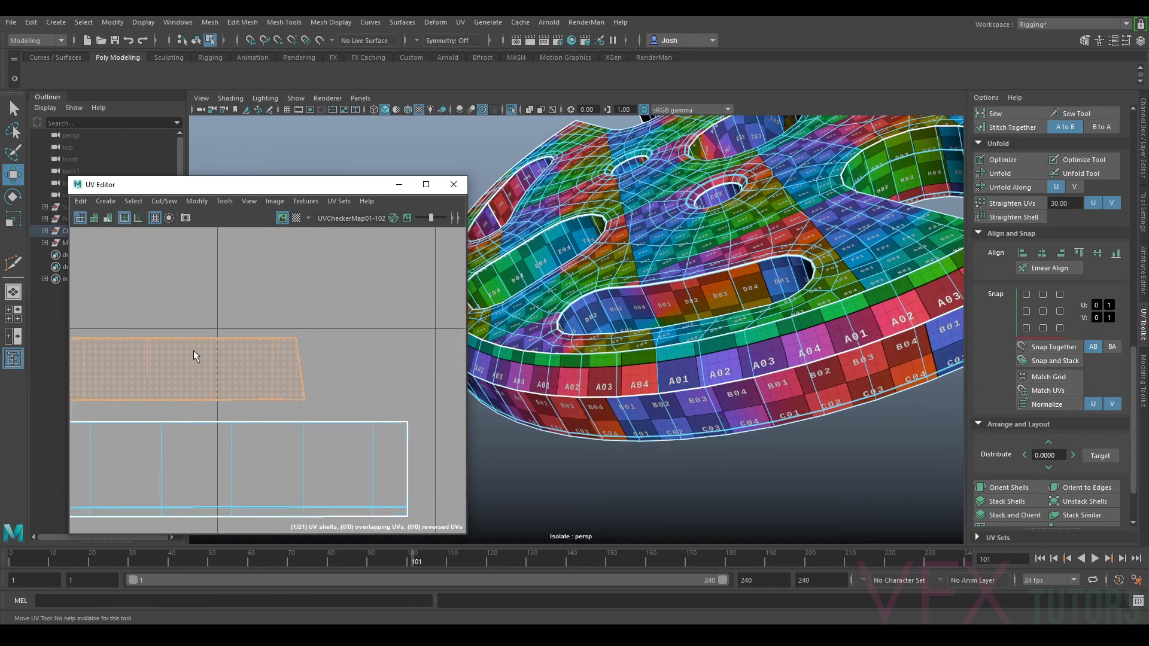
{"action": "middle_click_drag", "start_coordinate": [263, 359], "coordinate": [382, 456], "text": "alt"}
{"action": "left_click", "coordinate": [339, 368]}
{"action": "scroll", "coordinate": [359, 383], "scroll_direction": "up", "scroll_amount": 4}
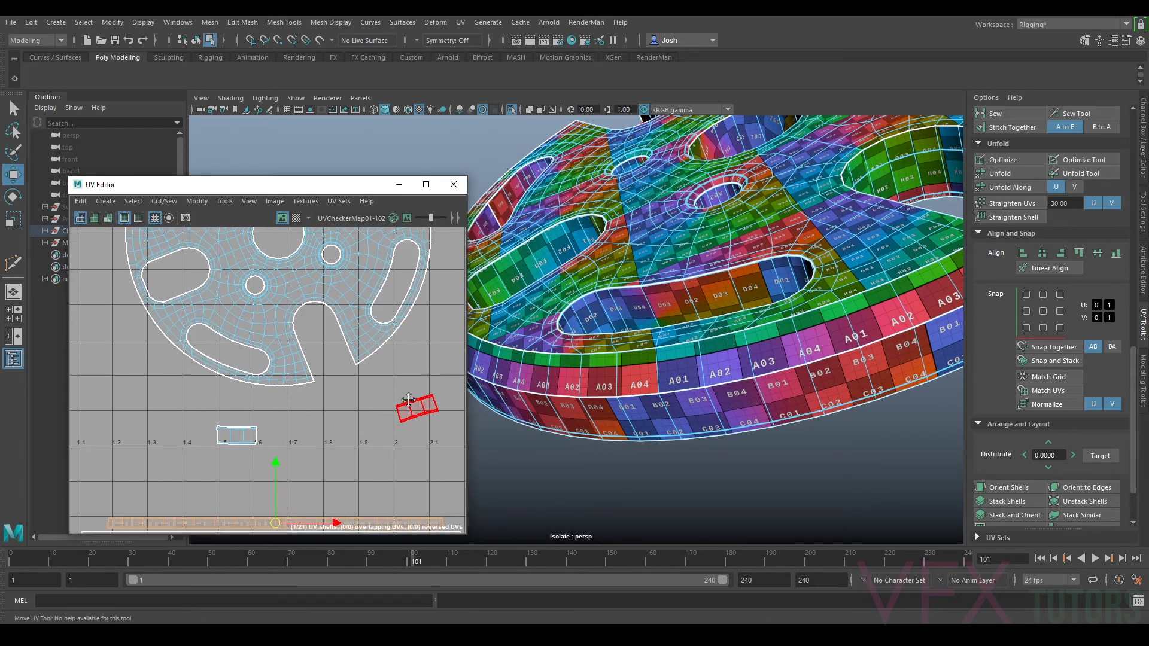
Step: Select all UV shells and apply a texel density of 14.3856 at map size 512 to them
{"action": "left_click", "coordinate": [232, 371]}
{"action": "key", "text": "e"}
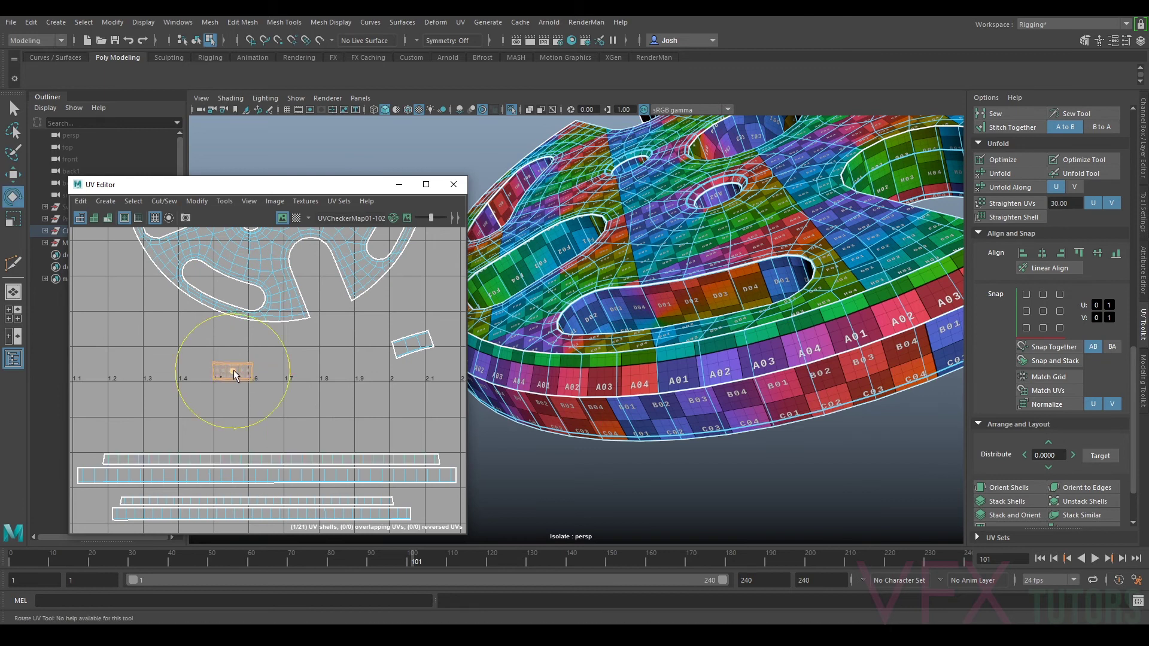
{"action": "scroll", "coordinate": [323, 385], "scroll_direction": "down", "scroll_amount": 6}
{"action": "left_click_drag", "start_coordinate": [392, 247], "coordinate": [183, 452]}
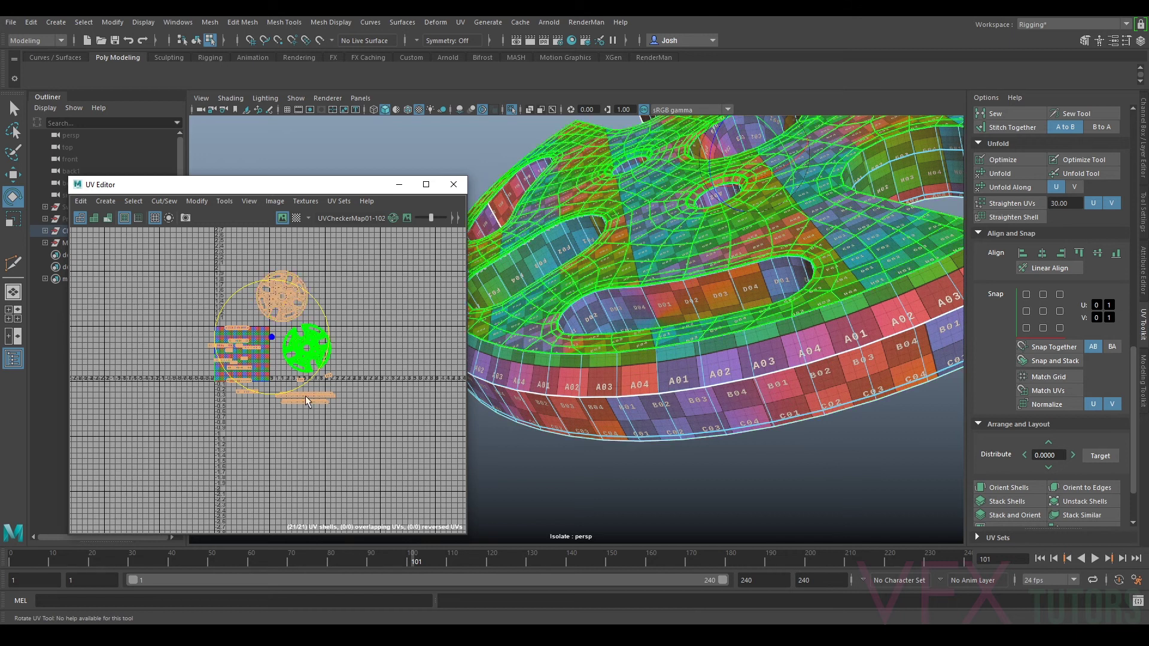
{"action": "scroll", "coordinate": [1086, 220], "scroll_direction": "up", "scroll_amount": 3}
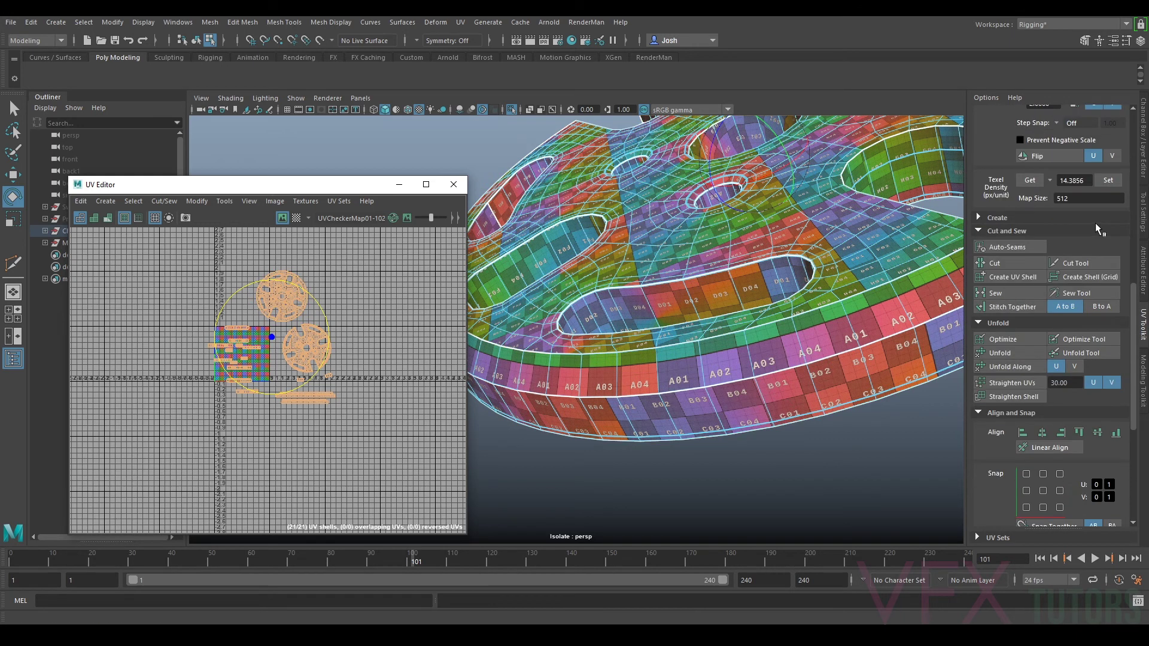
{"action": "left_click", "coordinate": [1109, 182]}
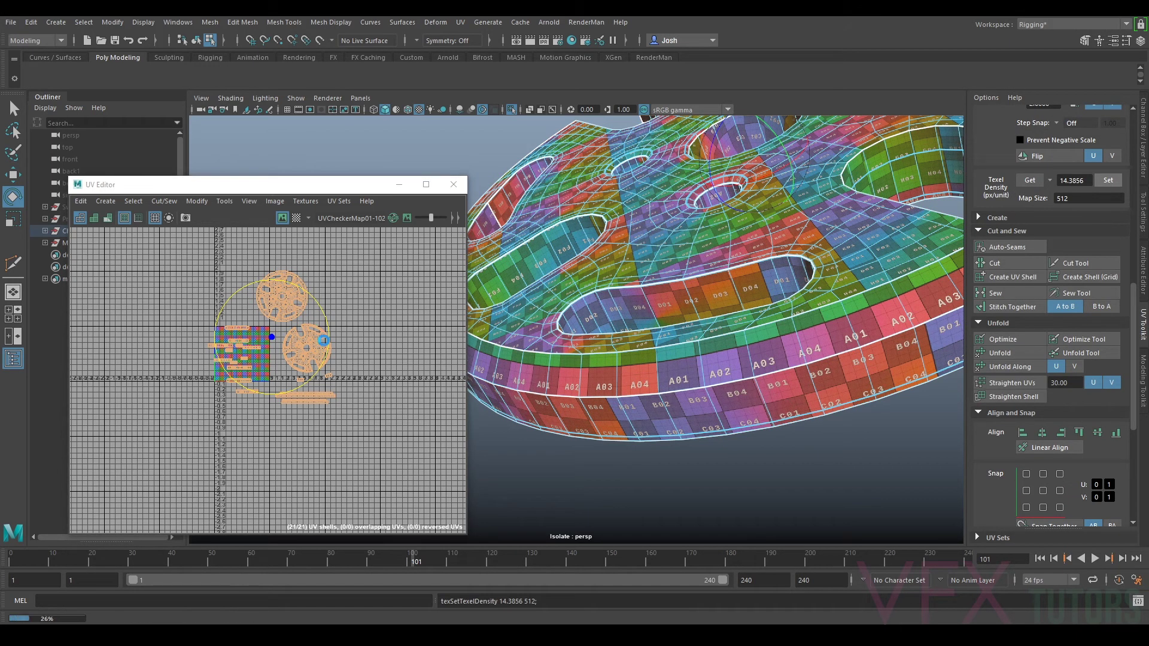
Step: Move all the rescaled shells together about half a tile in positive U
{"action": "scroll", "coordinate": [299, 371], "scroll_direction": "up", "scroll_amount": 5}
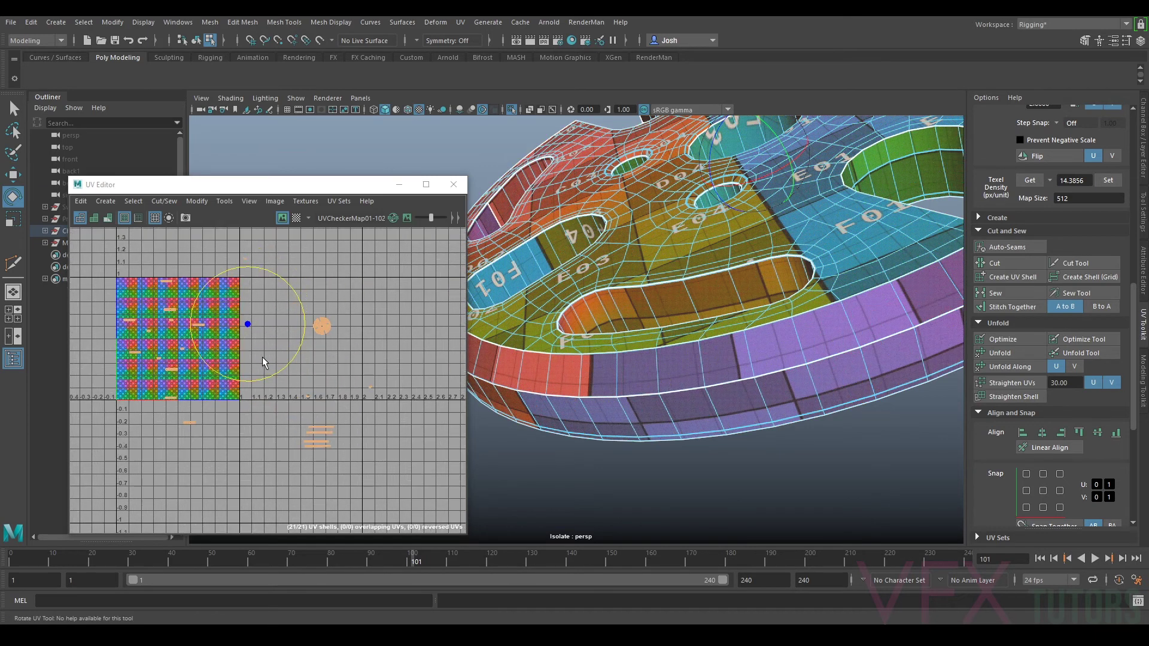
{"action": "key", "text": "w"}
{"action": "left_click_drag", "start_coordinate": [351, 307], "coordinate": [410, 281]}
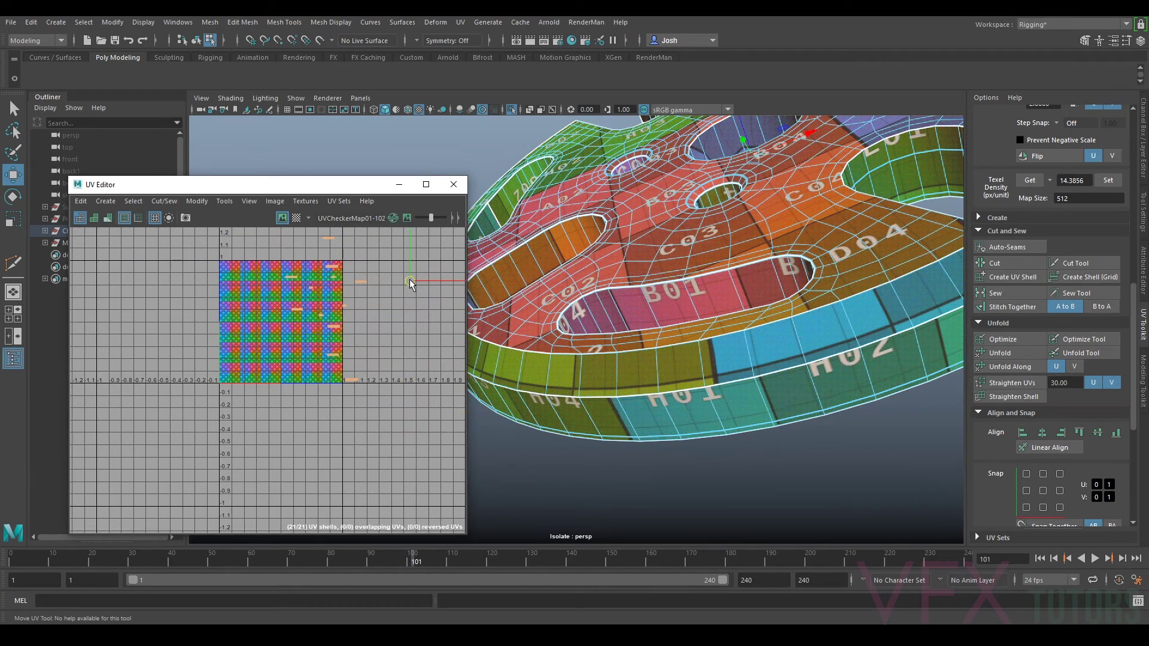
Step: Move the small shells and shorter strips that still overlap the checker tile into the empty space beside it
{"action": "left_click", "coordinate": [332, 355]}
{"action": "left_click_drag", "start_coordinate": [334, 358], "coordinate": [354, 377]}
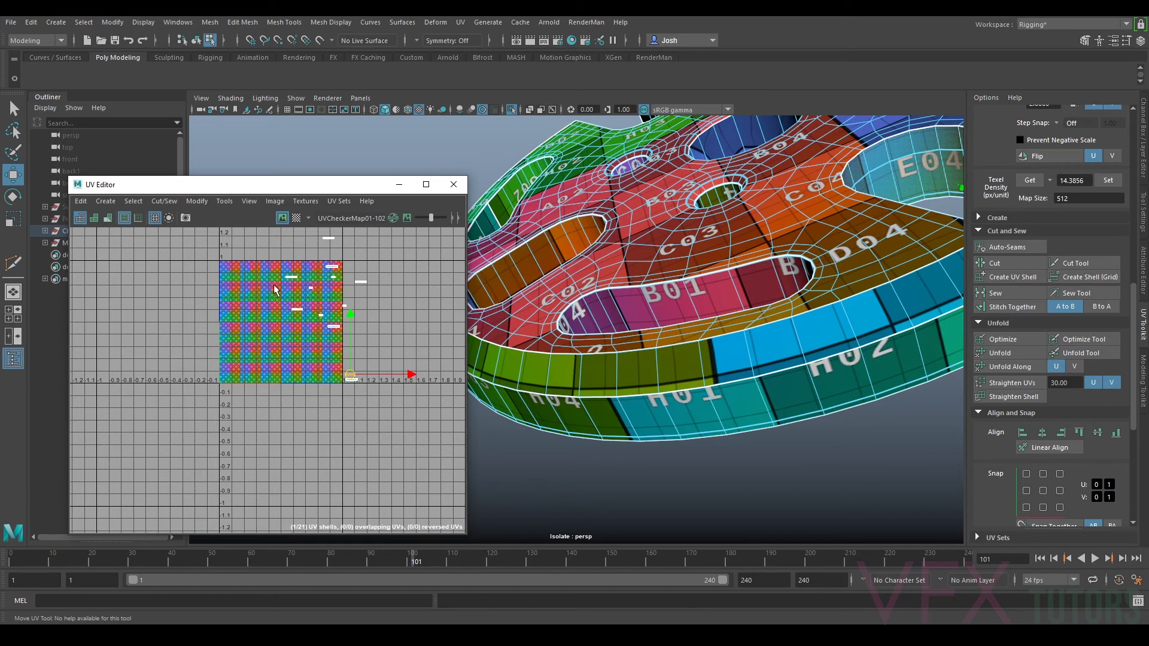
{"action": "left_click_drag", "start_coordinate": [267, 276], "coordinate": [359, 335]}
{"action": "left_click_drag", "start_coordinate": [328, 284], "coordinate": [354, 361]}
{"action": "left_click", "coordinate": [353, 355]}
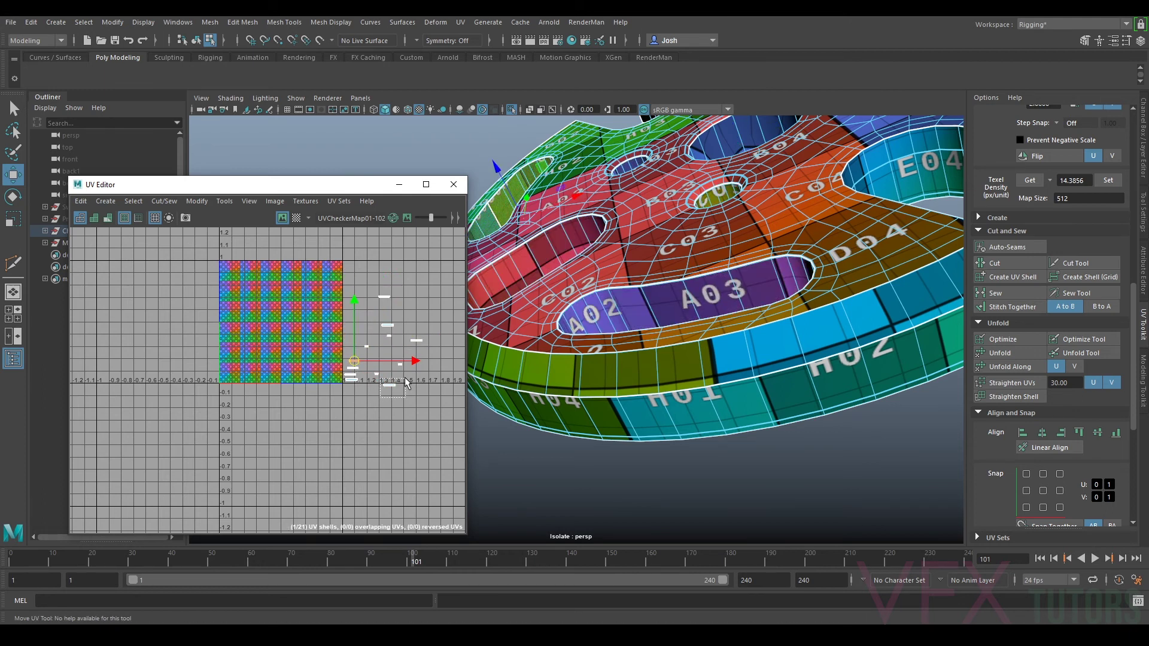
{"action": "left_click_drag", "start_coordinate": [381, 397], "coordinate": [406, 377]}
{"action": "scroll", "coordinate": [413, 365], "scroll_direction": "down", "scroll_amount": 2}
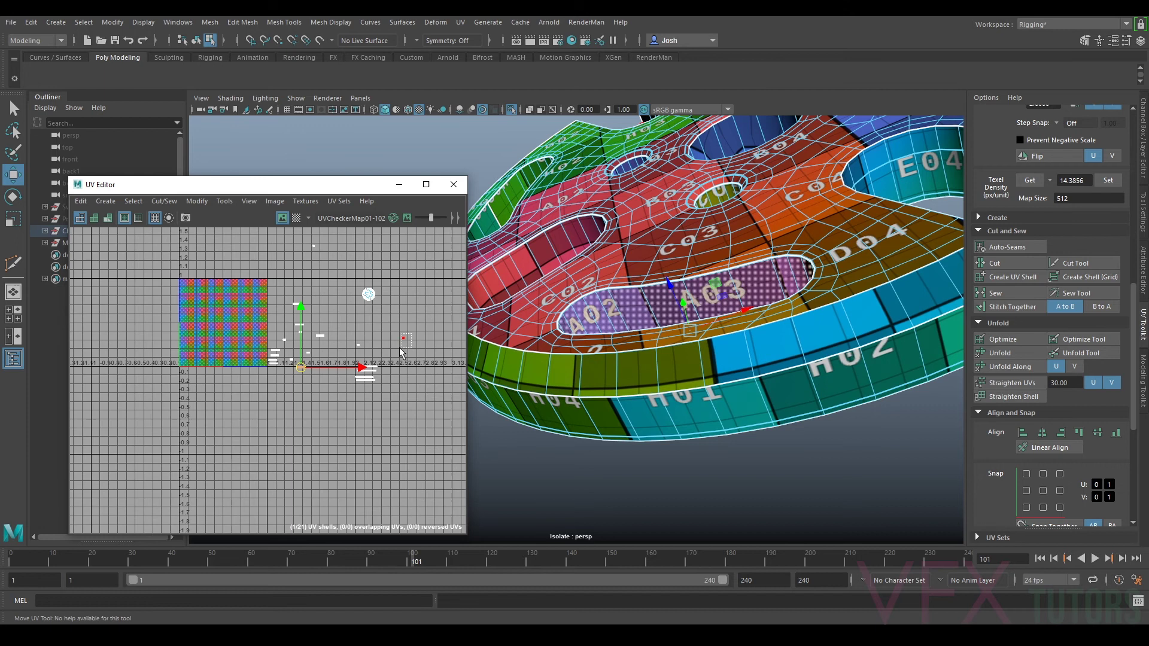
Step: Bring the disc face, the stray small shell and the four long strips closer to the checker tile's edge
{"action": "left_click", "coordinate": [368, 294]}
{"action": "left_click_drag", "start_coordinate": [300, 348], "coordinate": [276, 331]}
{"action": "left_click", "coordinate": [317, 242]}
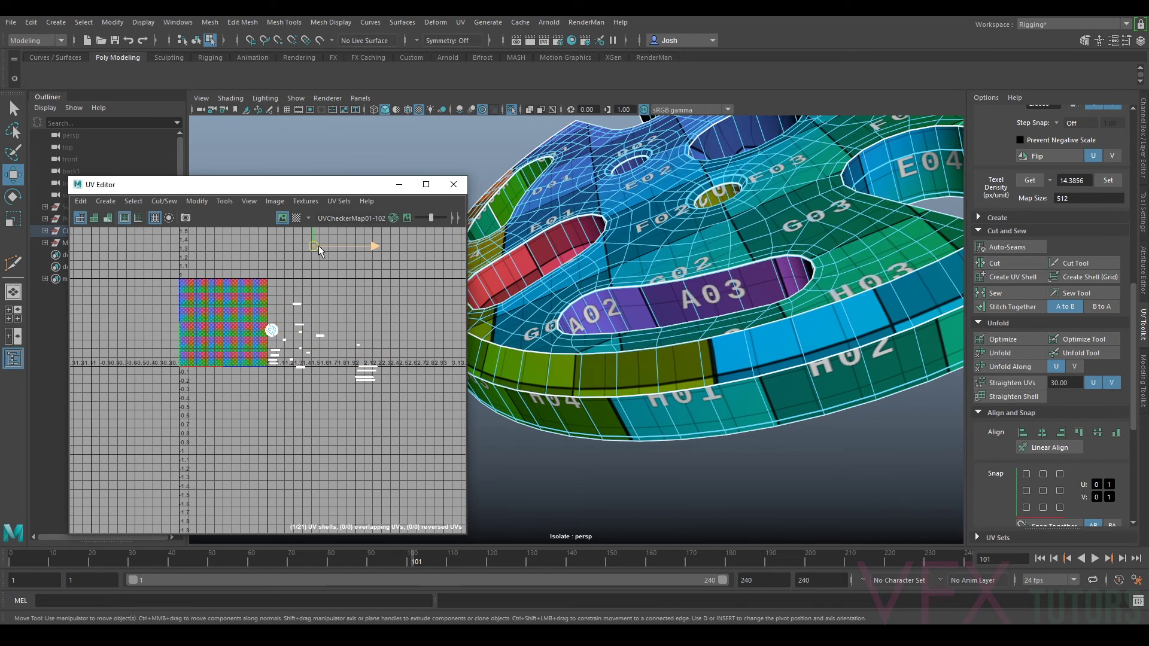
{"action": "left_click_drag", "start_coordinate": [373, 334], "coordinate": [335, 344]}
Step: Reposition the UV Editor window and enlarge it over the viewport
{"action": "scroll", "coordinate": [327, 353], "scroll_direction": "up", "scroll_amount": 4}
{"action": "scroll", "coordinate": [319, 365], "scroll_direction": "down", "scroll_amount": 3}
{"action": "left_click_drag", "start_coordinate": [359, 184], "coordinate": [528, 113]}
{"action": "left_click_drag", "start_coordinate": [634, 469], "coordinate": [993, 542]}
Step: Set the four shorter strips aside over the checker tile and move the four long strips to the neighbouring tile's lower corner
{"action": "scroll", "coordinate": [623, 326], "scroll_direction": "up", "scroll_amount": 3}
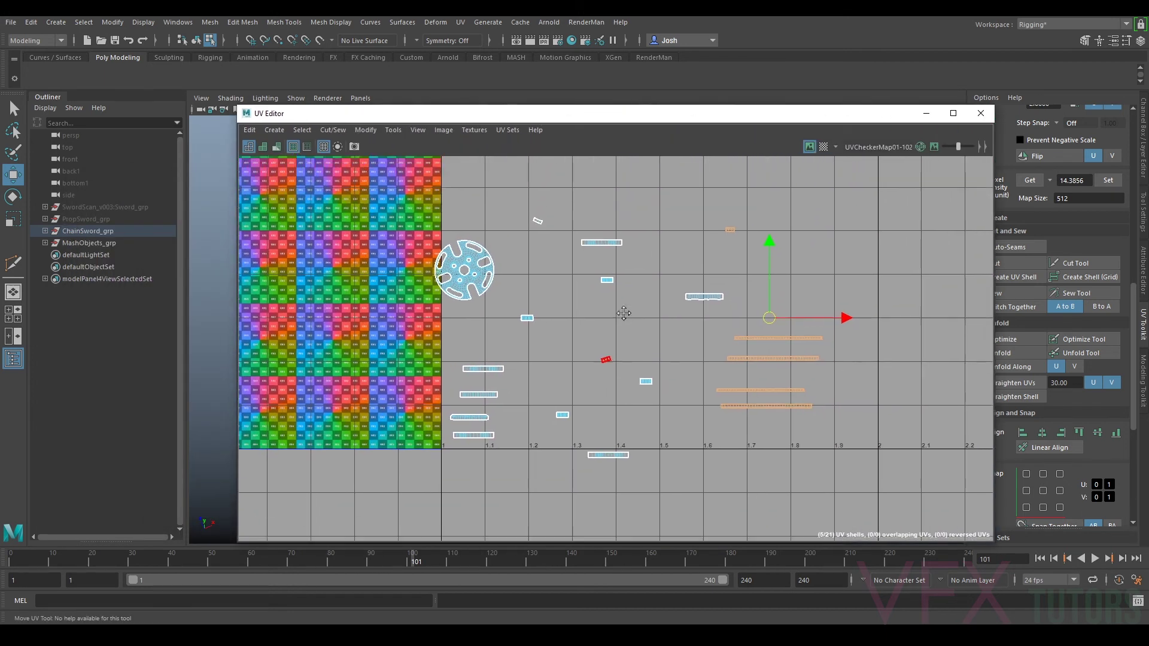
{"action": "scroll", "coordinate": [624, 313], "scroll_direction": "up", "scroll_amount": 1}
{"action": "left_click_drag", "start_coordinate": [426, 361], "coordinate": [497, 456]}
{"action": "left_click_drag", "start_coordinate": [461, 413], "coordinate": [361, 348]}
{"action": "left_click_drag", "start_coordinate": [760, 409], "coordinate": [474, 426]}
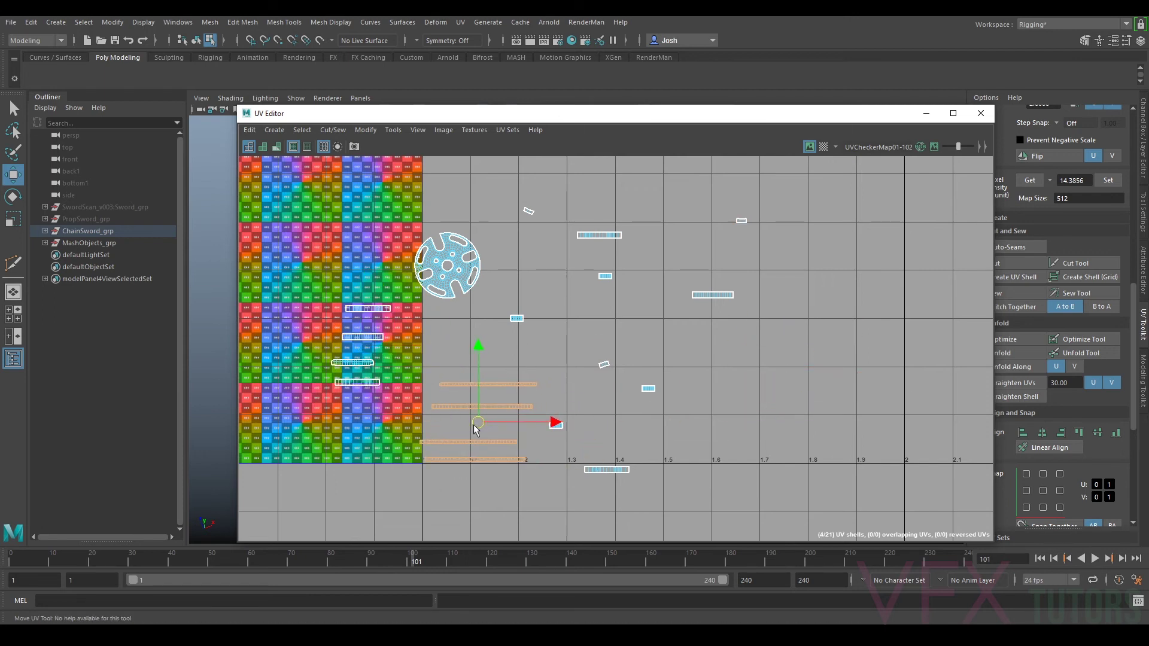
Step: Fit the lowest wide long strip into the tile's lower corner and stack a thin bevel strip directly above it
{"action": "scroll", "coordinate": [547, 455], "scroll_direction": "up", "scroll_amount": 1}
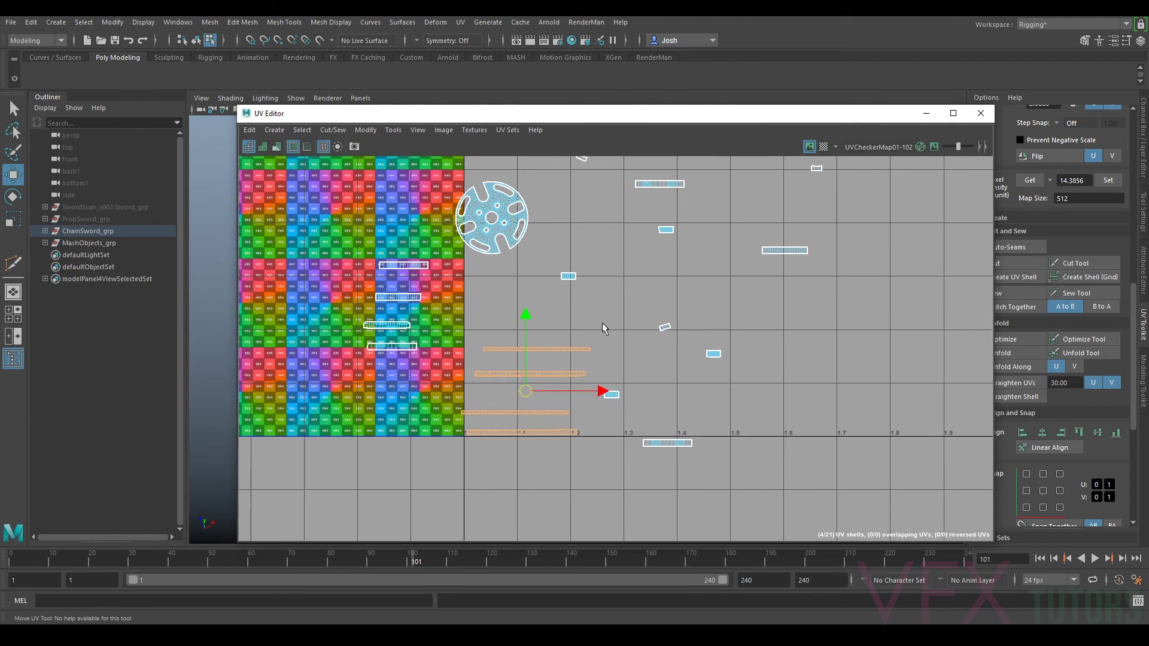
{"action": "scroll", "coordinate": [531, 461], "scroll_direction": "up", "scroll_amount": 2}
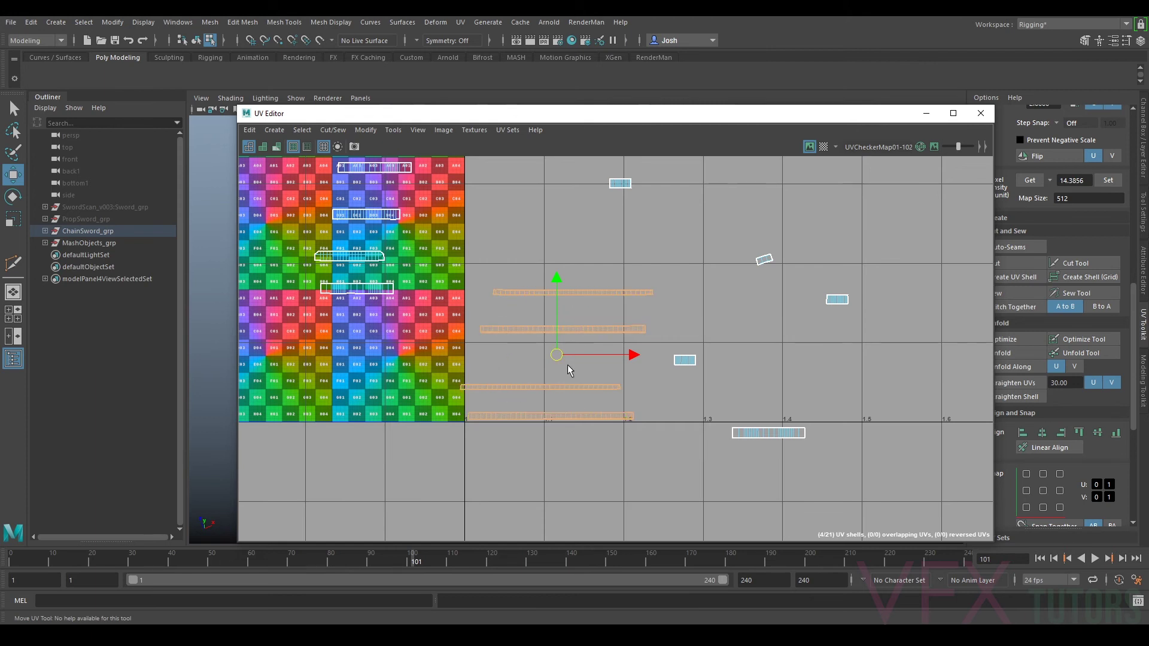
{"action": "scroll", "coordinate": [626, 369], "scroll_direction": "up", "scroll_amount": 3}
{"action": "left_click", "coordinate": [606, 386]}
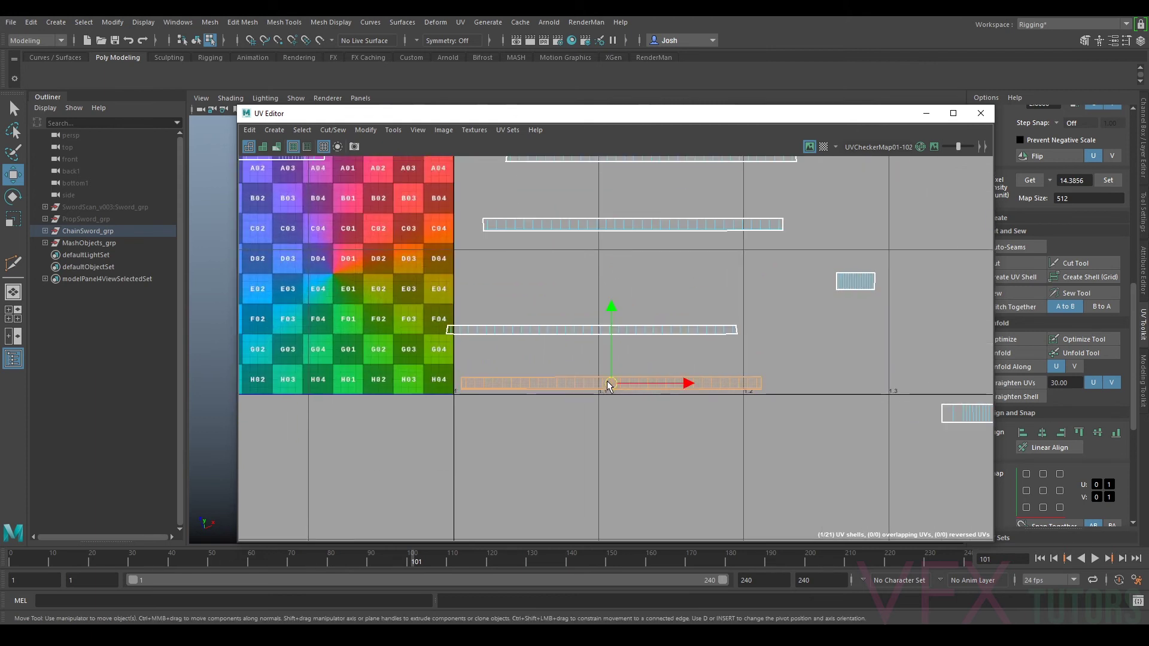
{"action": "left_click", "coordinate": [615, 329]}
{"action": "left_click_drag", "start_coordinate": [610, 331], "coordinate": [604, 373]}
Step: Stack the remaining wide long strip and its thin bevel strip tightly on top of the first two
{"action": "left_click", "coordinate": [659, 225]}
{"action": "left_click_drag", "start_coordinate": [636, 226], "coordinate": [611, 357]}
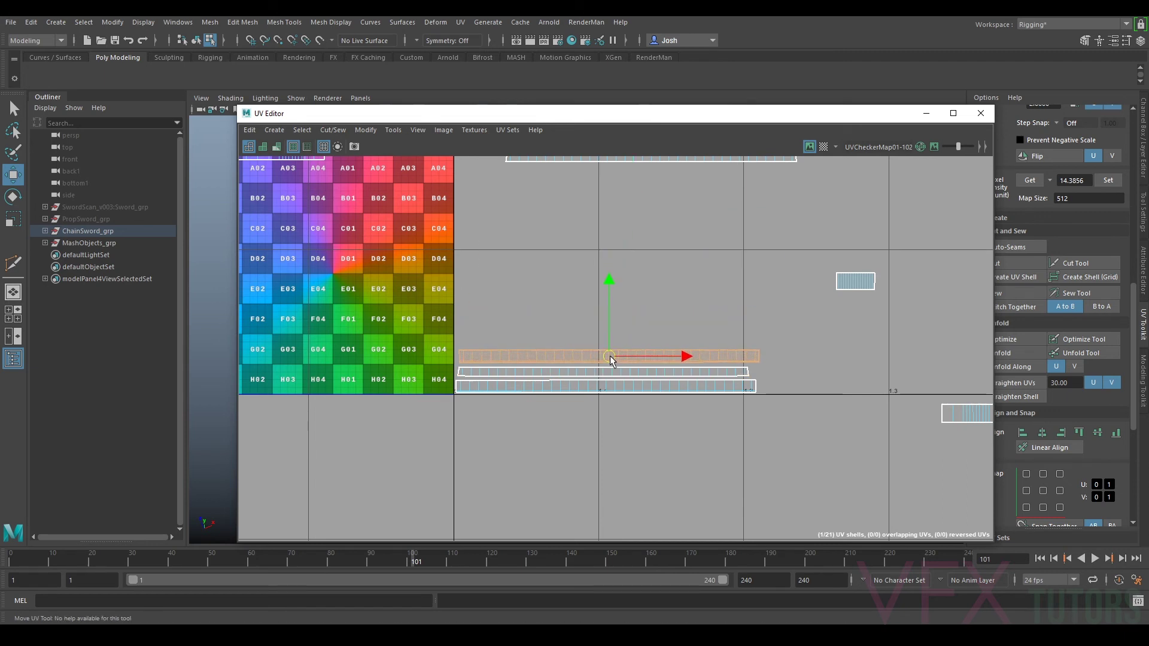
{"action": "middle_click_drag", "start_coordinate": [618, 346], "coordinate": [627, 432], "text": "alt"}
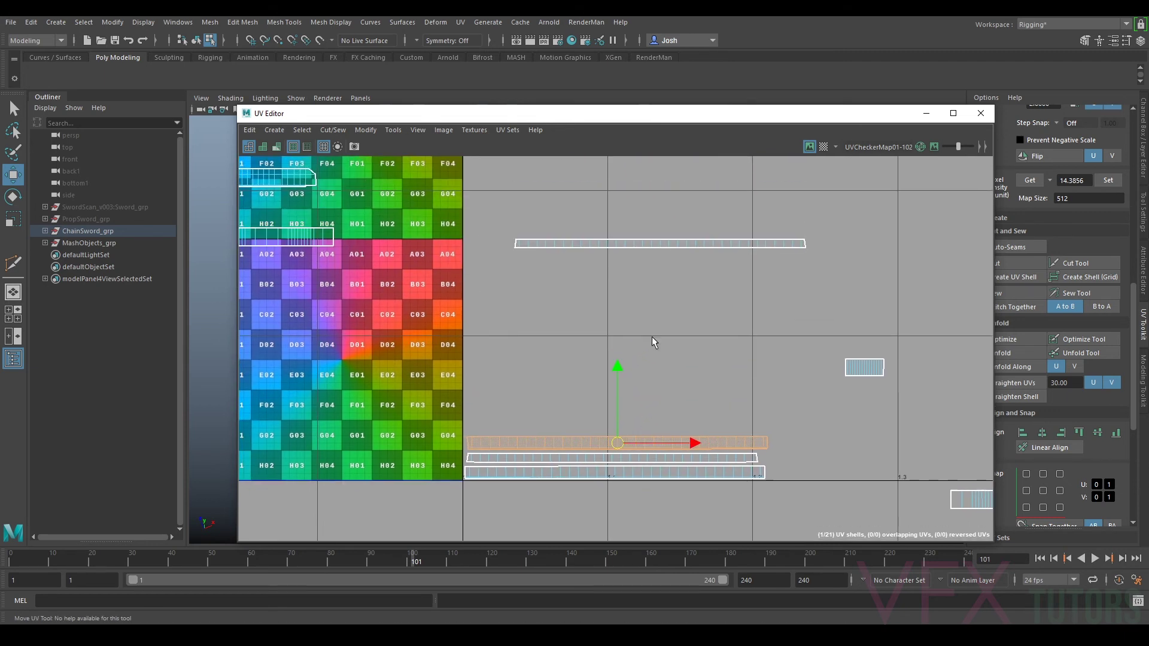
{"action": "left_click", "coordinate": [658, 242]}
{"action": "left_click_drag", "start_coordinate": [658, 257], "coordinate": [614, 435]}
{"action": "scroll", "coordinate": [688, 335], "scroll_direction": "down", "scroll_amount": 3}
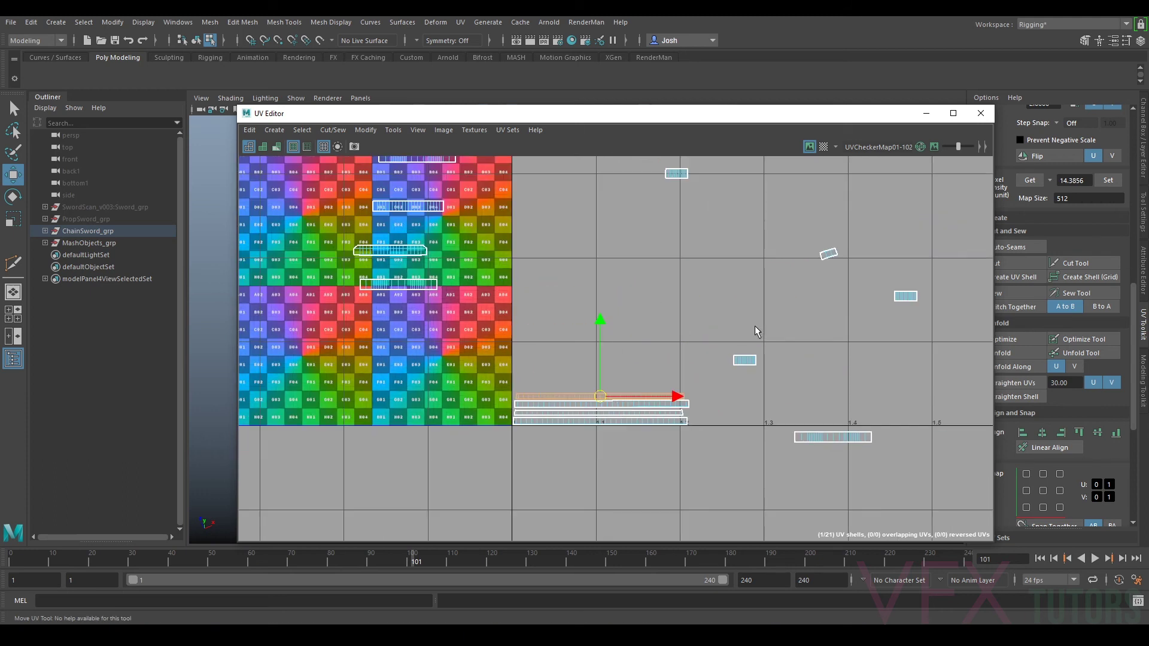
Step: Move the four shorter strips from the checker tile to just above the stacked long strips
{"action": "scroll", "coordinate": [667, 326], "scroll_direction": "down", "scroll_amount": 2}
{"action": "left_click_drag", "start_coordinate": [544, 262], "coordinate": [643, 324]}
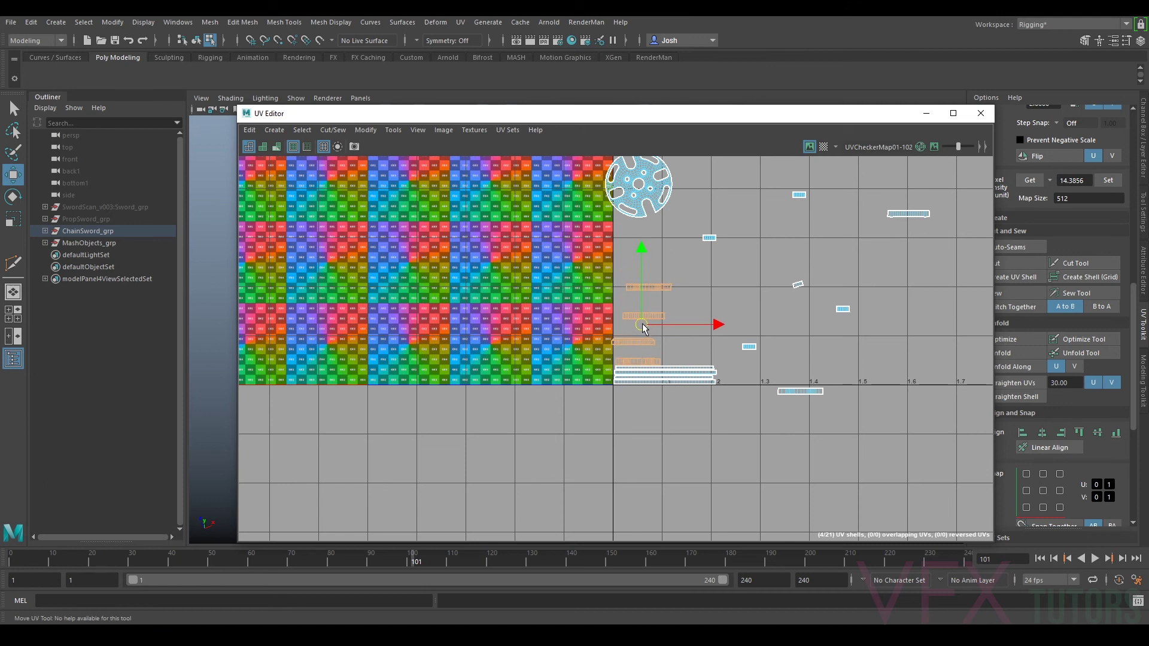
{"action": "scroll", "coordinate": [643, 327], "scroll_direction": "up", "scroll_amount": 5}
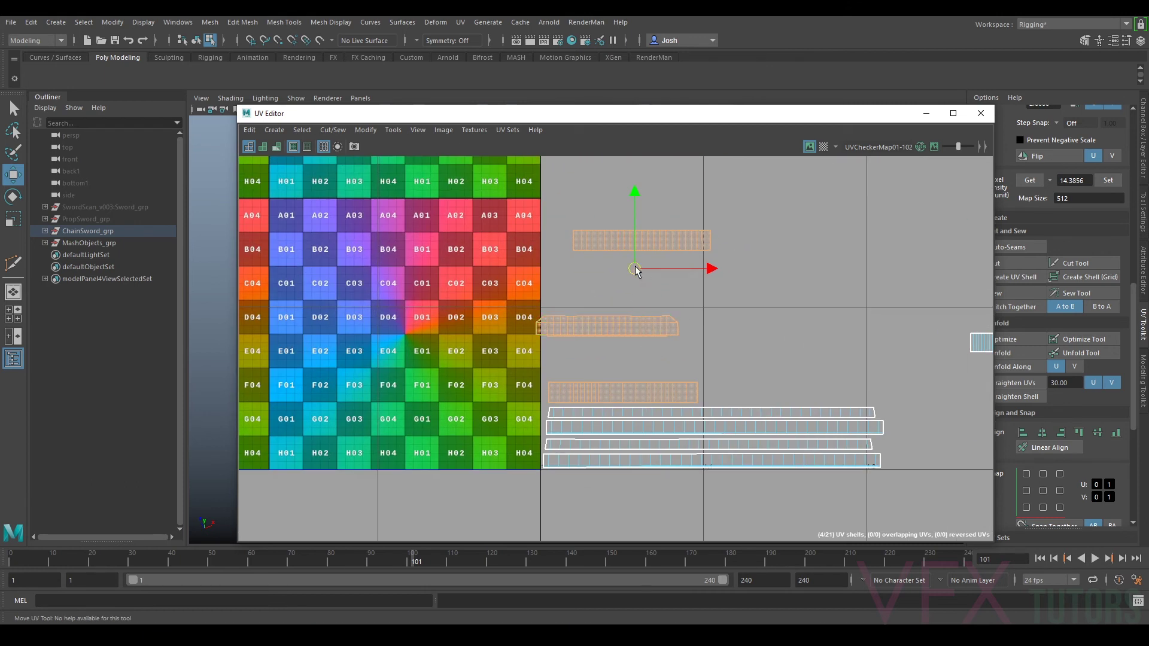
Step: Pack the four shorter strips into two rows of two above the long strips and place a small shell on top
{"action": "scroll", "coordinate": [635, 276], "scroll_direction": "down", "scroll_amount": 3}
{"action": "left_click", "coordinate": [634, 394], "text": "ctrl"}
{"action": "left_click_drag", "start_coordinate": [644, 293], "coordinate": [749, 335]}
{"action": "left_click_drag", "start_coordinate": [804, 255], "coordinate": [639, 368]}
{"action": "left_click", "coordinate": [644, 317]}
{"action": "scroll", "coordinate": [729, 379], "scroll_direction": "down", "scroll_amount": 2}
Step: Select seven of the remaining loose small shells and short strips and move them together closer to the packed stack
{"action": "left_click", "coordinate": [923, 437]}
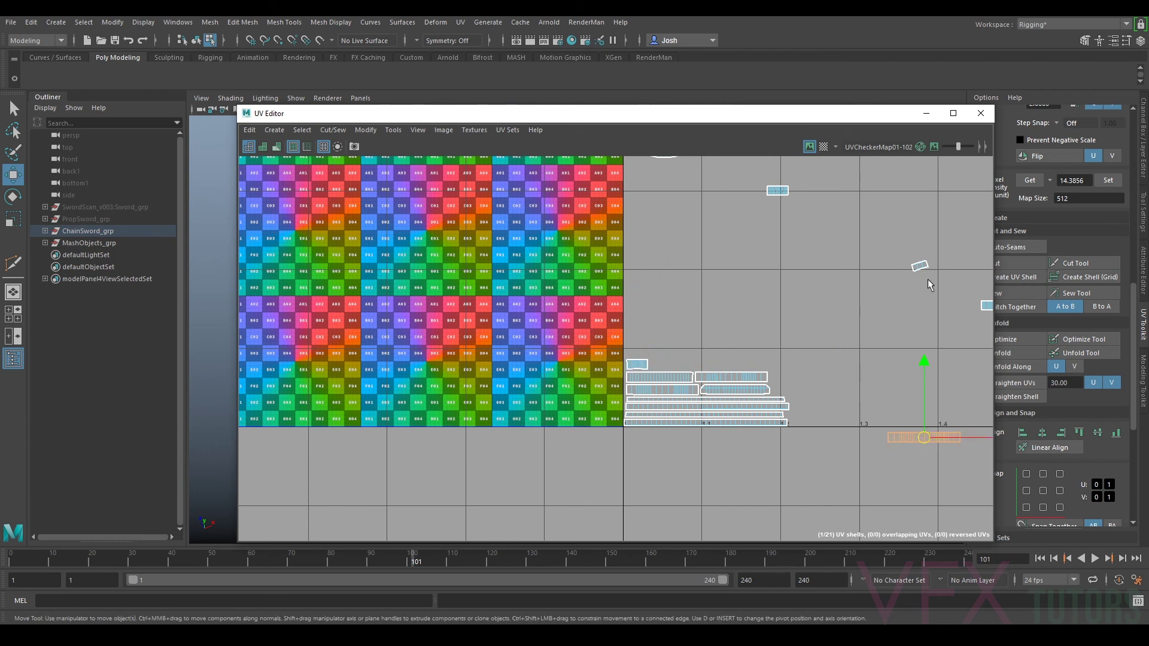
{"action": "scroll", "coordinate": [926, 278], "scroll_direction": "down", "scroll_amount": 2}
{"action": "left_click_drag", "start_coordinate": [831, 192], "coordinate": [589, 367]}
{"action": "left_click_drag", "start_coordinate": [718, 291], "coordinate": [698, 354]}
{"action": "scroll", "coordinate": [698, 353], "scroll_direction": "up", "scroll_amount": 3}
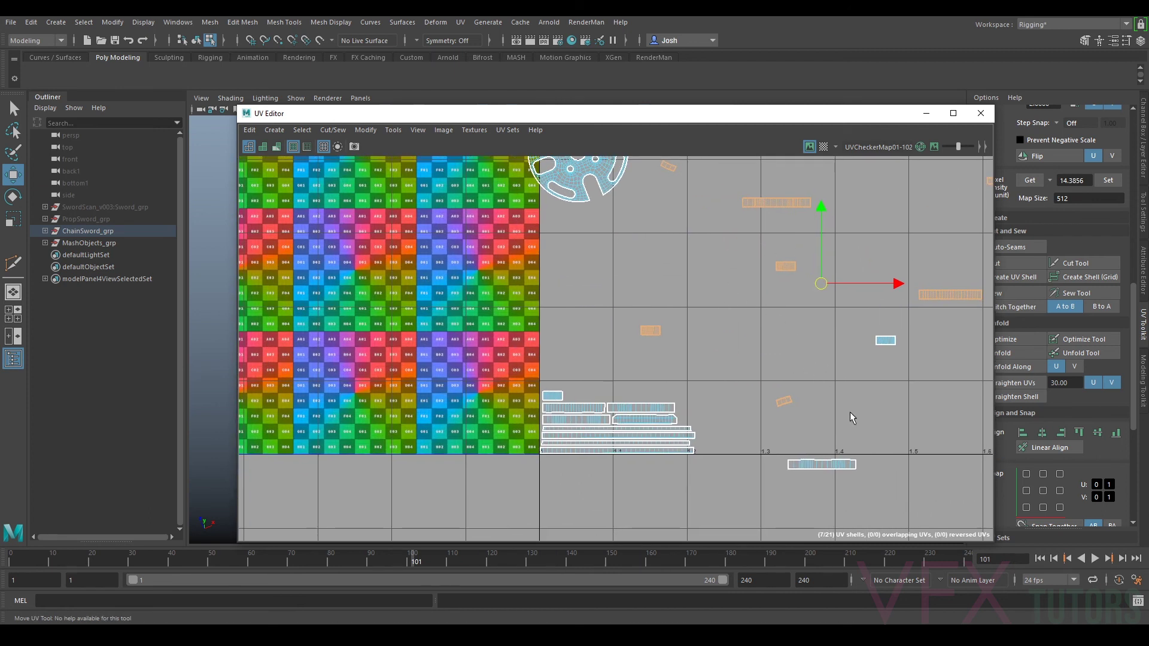
Step: Line up two more small rectangular shells beside the first one on top of the packed strips
{"action": "left_click_drag", "start_coordinate": [886, 339], "coordinate": [576, 397]}
{"action": "left_click", "coordinate": [650, 330]}
{"action": "left_click_drag", "start_coordinate": [650, 330], "coordinate": [600, 399]}
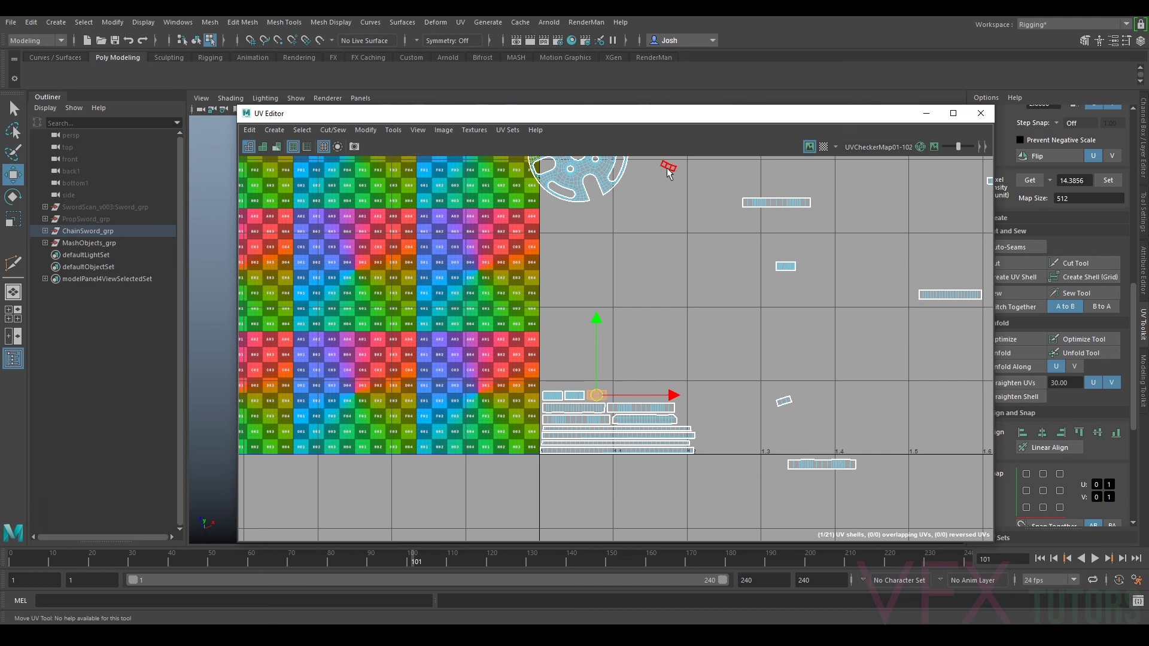
Step: Place one short strip beside the three small shells and lay the two remaining short strips side by side in a new row on top
{"action": "left_click_drag", "start_coordinate": [822, 465], "coordinate": [643, 395]}
{"action": "left_click", "coordinate": [748, 203]}
{"action": "left_click_drag", "start_coordinate": [748, 204], "coordinate": [584, 342]}
{"action": "left_click_drag", "start_coordinate": [578, 378], "coordinate": [574, 384]}
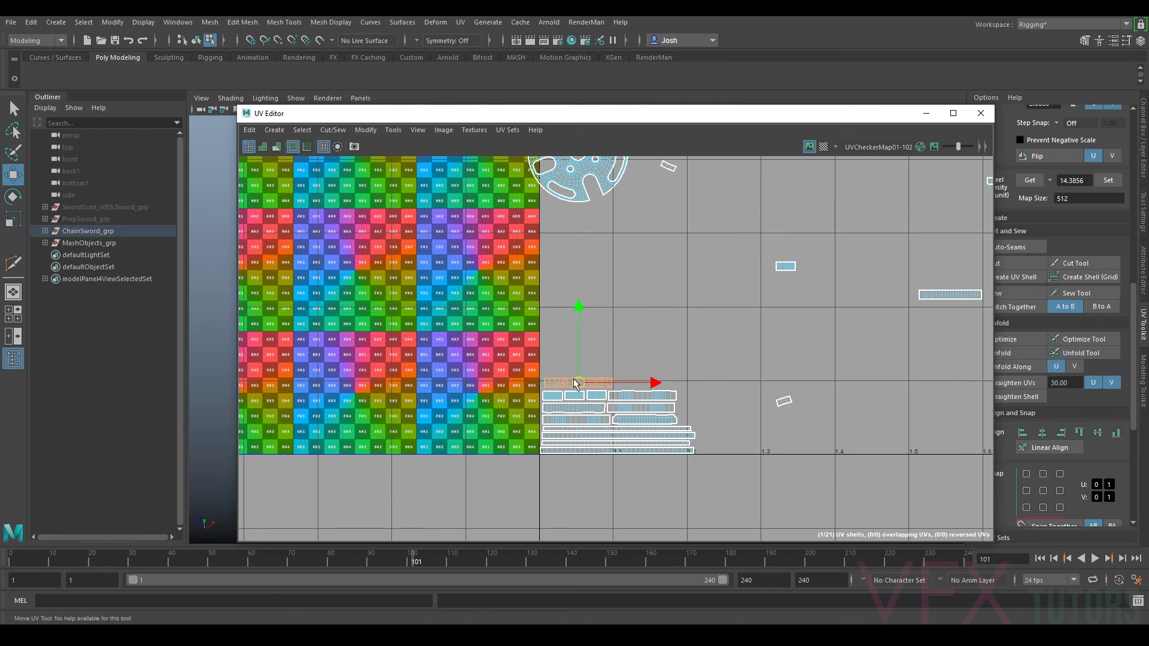
{"action": "left_click", "coordinate": [958, 292]}
{"action": "left_click_drag", "start_coordinate": [957, 292], "coordinate": [654, 375]}
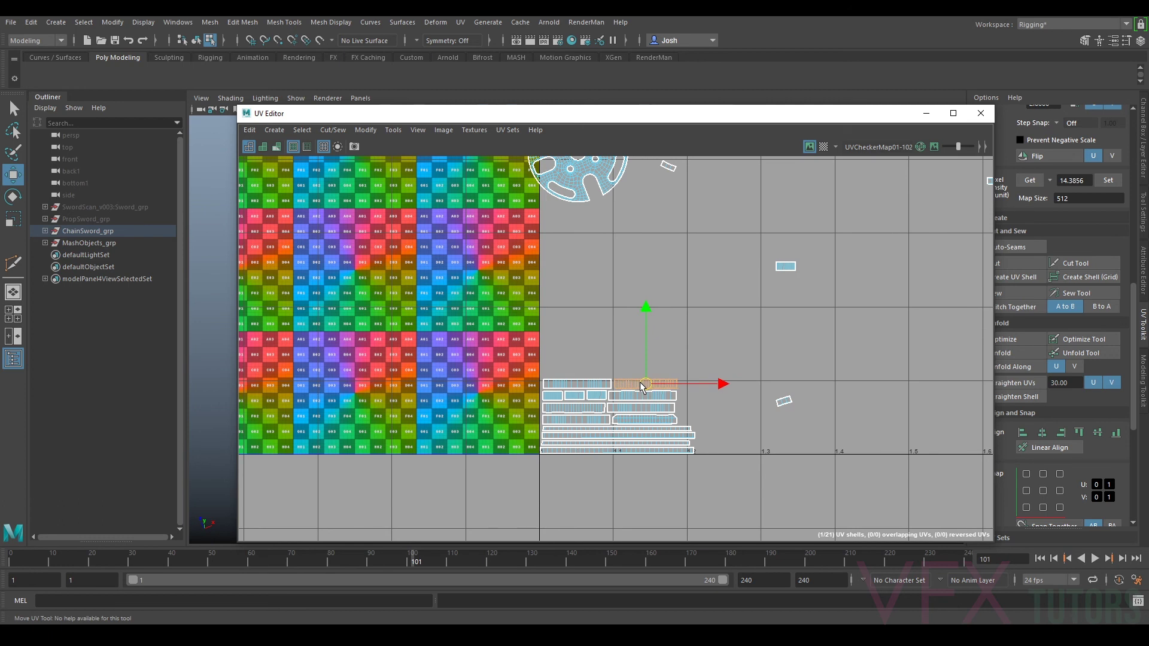
Step: Rotate the small tilted shell level and place it at the right end of the lowest row of short strips
{"action": "scroll", "coordinate": [737, 377], "scroll_direction": "up", "scroll_amount": 3}
{"action": "left_click", "coordinate": [812, 414]}
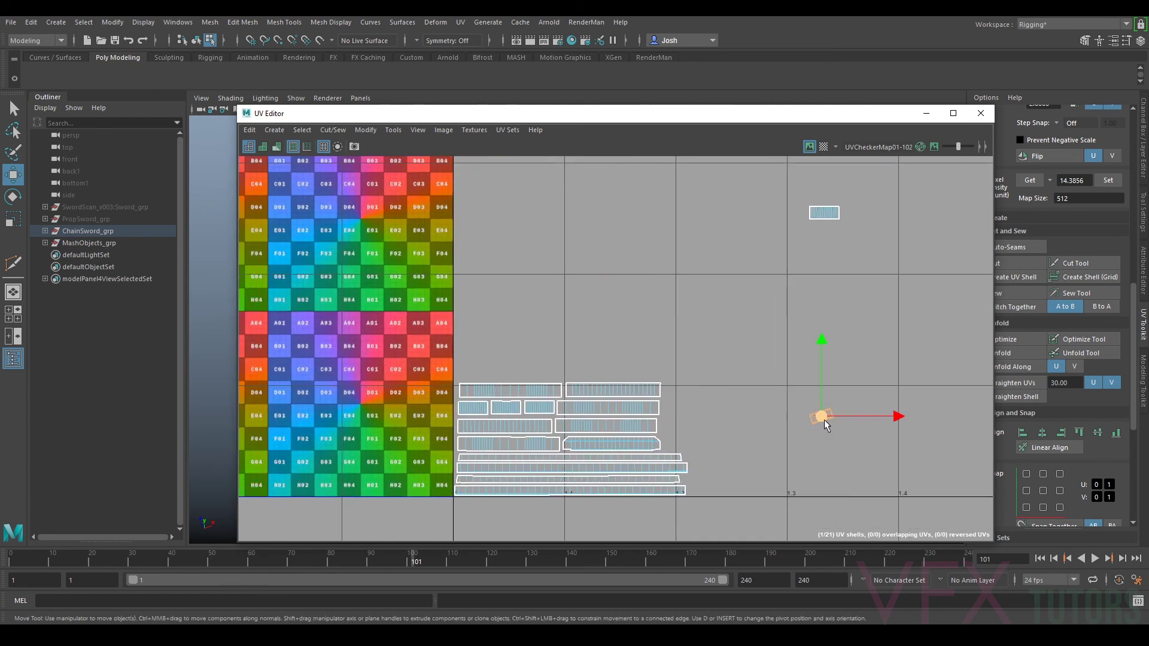
{"action": "key", "text": "e"}
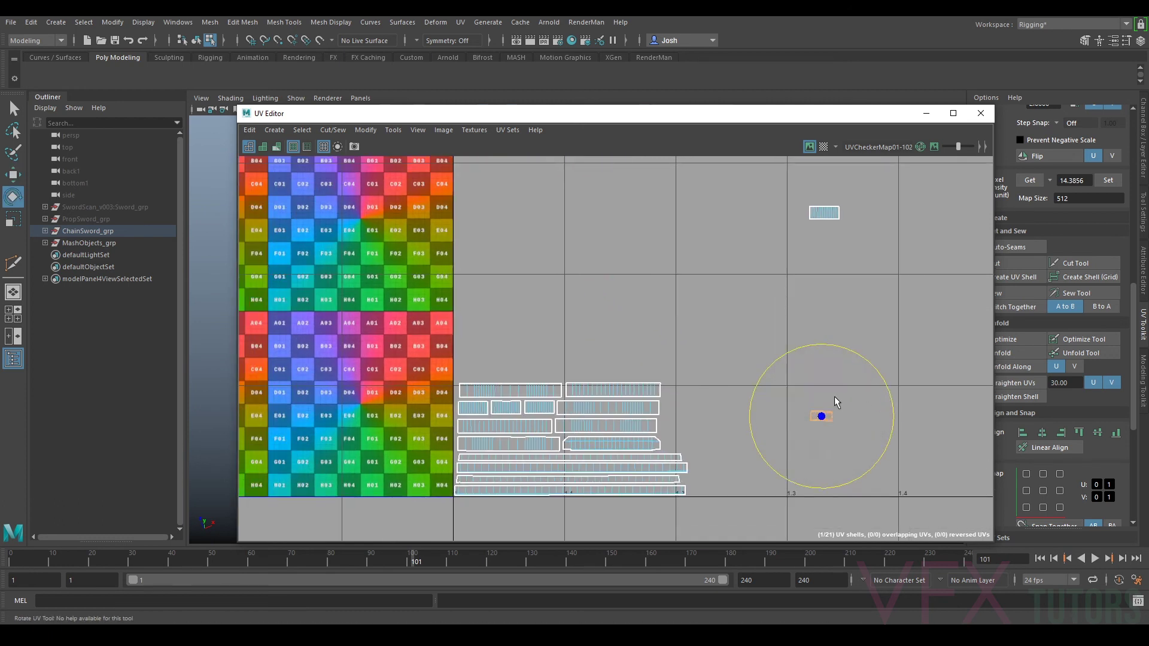
{"action": "key", "text": "w"}
{"action": "left_click_drag", "start_coordinate": [823, 414], "coordinate": [676, 446]}
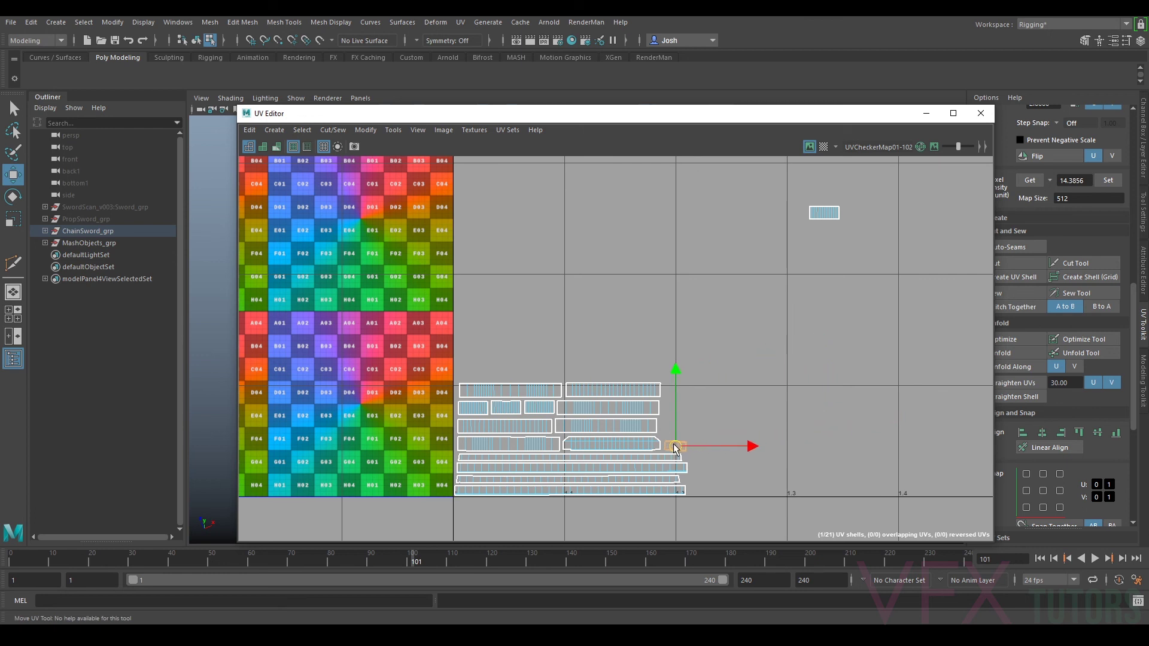
Step: Move the loose rectangular shell and another small shell into the gaps at the right ends of the packed short-strip rows
{"action": "left_click", "coordinate": [823, 212]}
{"action": "left_click_drag", "start_coordinate": [824, 211], "coordinate": [680, 412]}
{"action": "scroll", "coordinate": [680, 412], "scroll_direction": "down", "scroll_amount": 3}
{"action": "left_click_drag", "start_coordinate": [827, 218], "coordinate": [683, 371]}
{"action": "left_click_drag", "start_coordinate": [787, 313], "coordinate": [587, 468]}
{"action": "left_click_drag", "start_coordinate": [534, 497], "coordinate": [529, 514]}
Step: Rotate the last loose tiny shell level and place it at the right end of the top strip row
{"action": "left_click", "coordinate": [511, 299]}
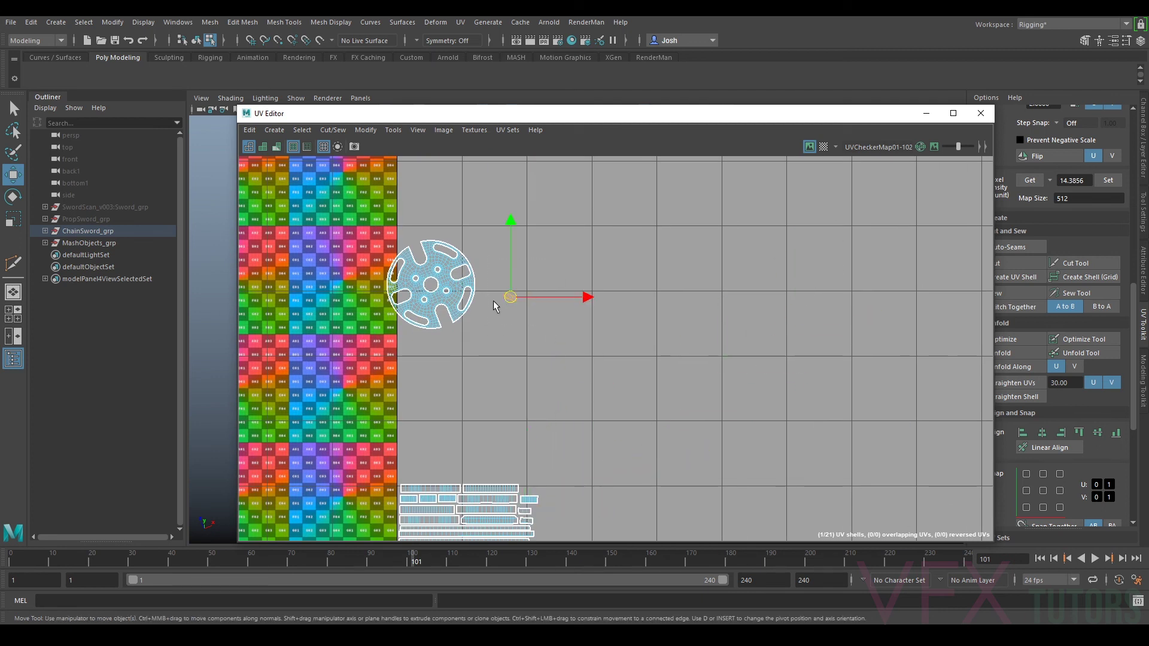
{"action": "left_click_drag", "start_coordinate": [511, 294], "coordinate": [538, 460]}
{"action": "middle_click_drag", "start_coordinate": [539, 460], "coordinate": [713, 304], "text": "alt"}
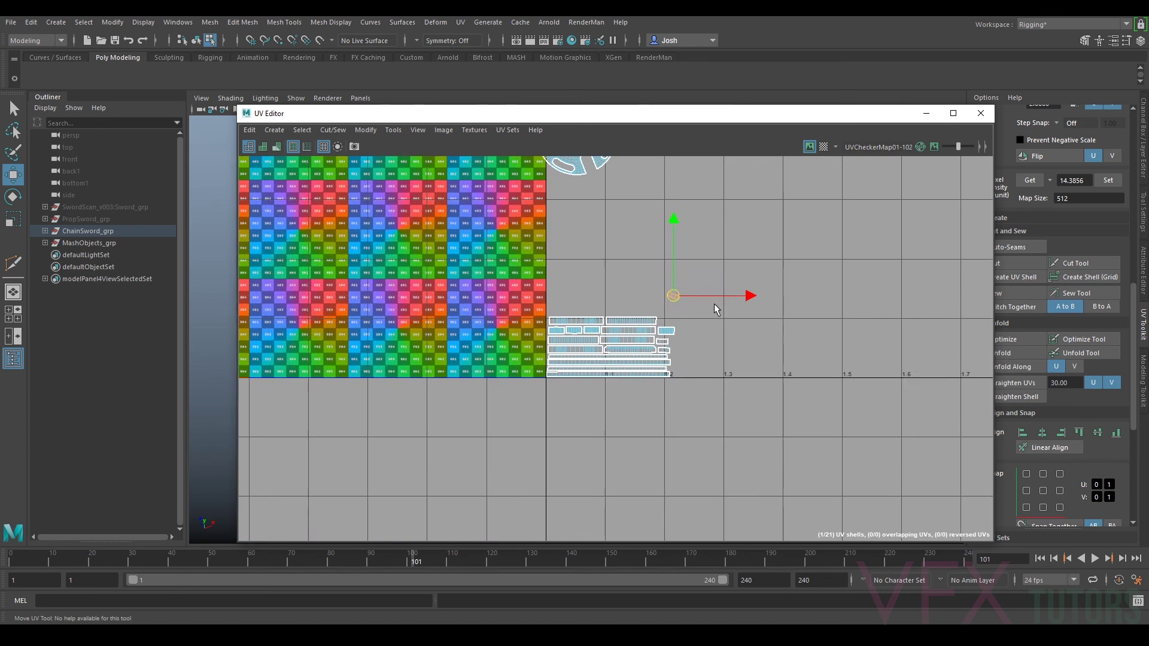
{"action": "scroll", "coordinate": [713, 304], "scroll_direction": "up", "scroll_amount": 3}
{"action": "key", "text": "e"}
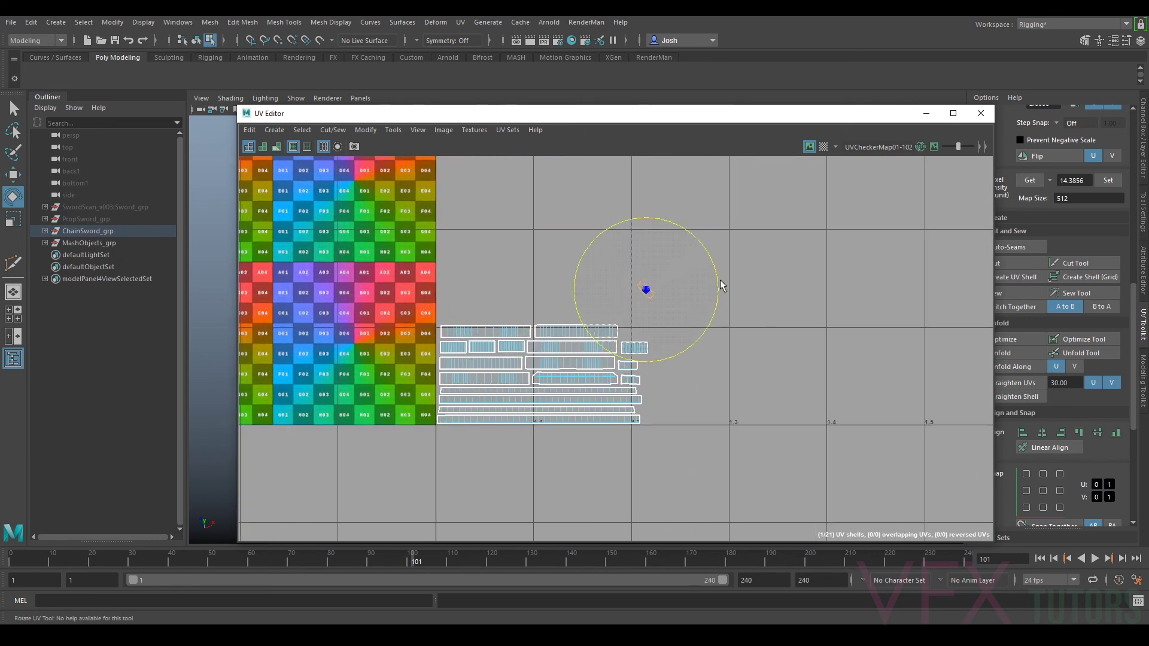
{"action": "key", "text": "w"}
{"action": "left_click_drag", "start_coordinate": [647, 289], "coordinate": [631, 333]}
Step: Move the slotted disc shell down to just above the packed strips, close to the checker tile's edge
{"action": "scroll", "coordinate": [661, 329], "scroll_direction": "down", "scroll_amount": 1}
{"action": "middle_click_drag", "start_coordinate": [666, 332], "coordinate": [749, 393], "text": "alt"}
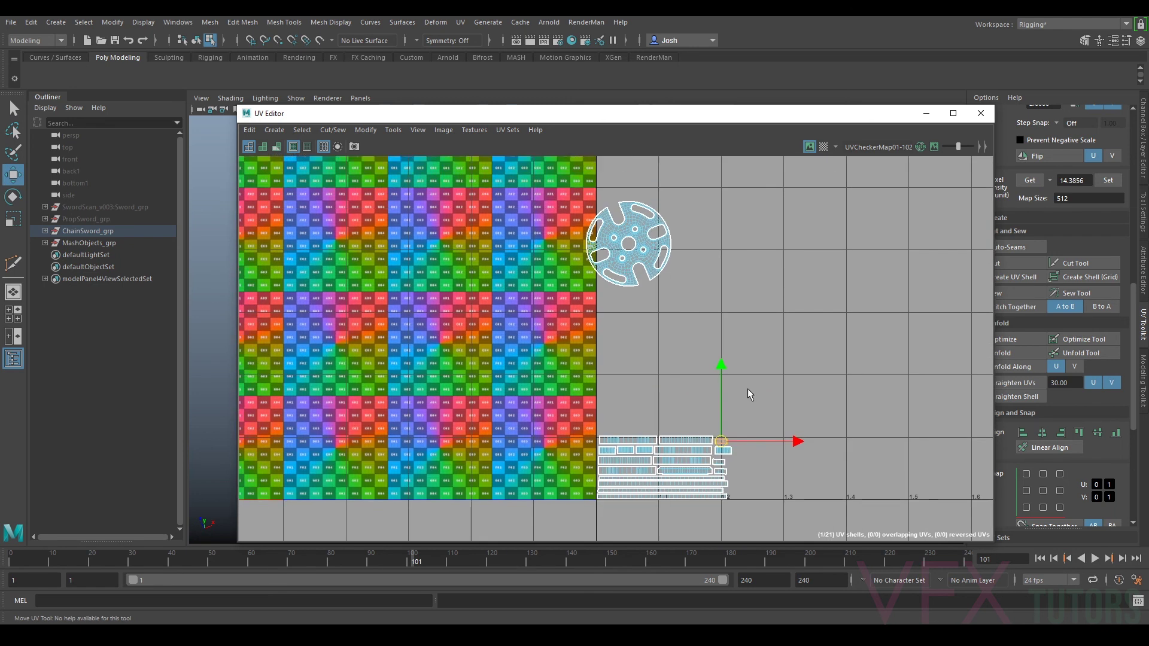
{"action": "scroll", "coordinate": [749, 392], "scroll_direction": "down", "scroll_amount": 2}
{"action": "left_click", "coordinate": [639, 252]}
{"action": "left_click_drag", "start_coordinate": [641, 257], "coordinate": [643, 379]}
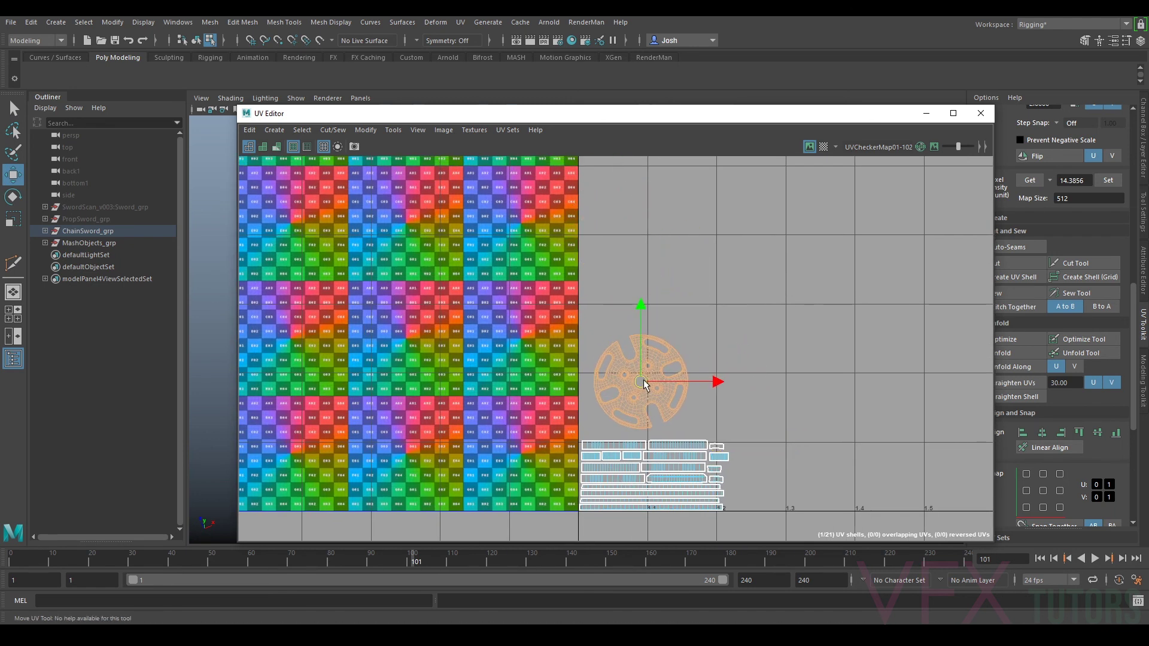
{"action": "scroll", "coordinate": [736, 338], "scroll_direction": "up", "scroll_amount": 2}
{"action": "left_click_drag", "start_coordinate": [669, 284], "coordinate": [659, 296]}
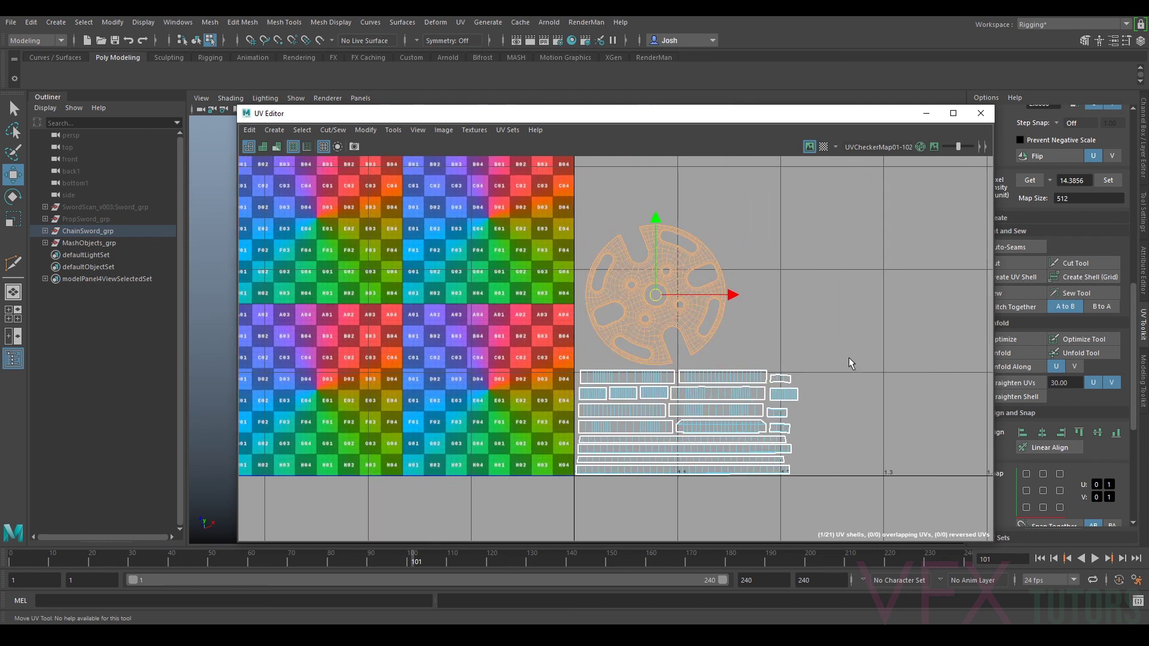
Step: Move the four small shells from the right ends of the strip rows into the space between the disc and the top row
{"action": "left_click_drag", "start_coordinate": [790, 426], "coordinate": [719, 353]}
{"action": "left_click", "coordinate": [727, 363]}
{"action": "left_click", "coordinate": [725, 351]}
{"action": "left_click", "coordinate": [742, 361]}
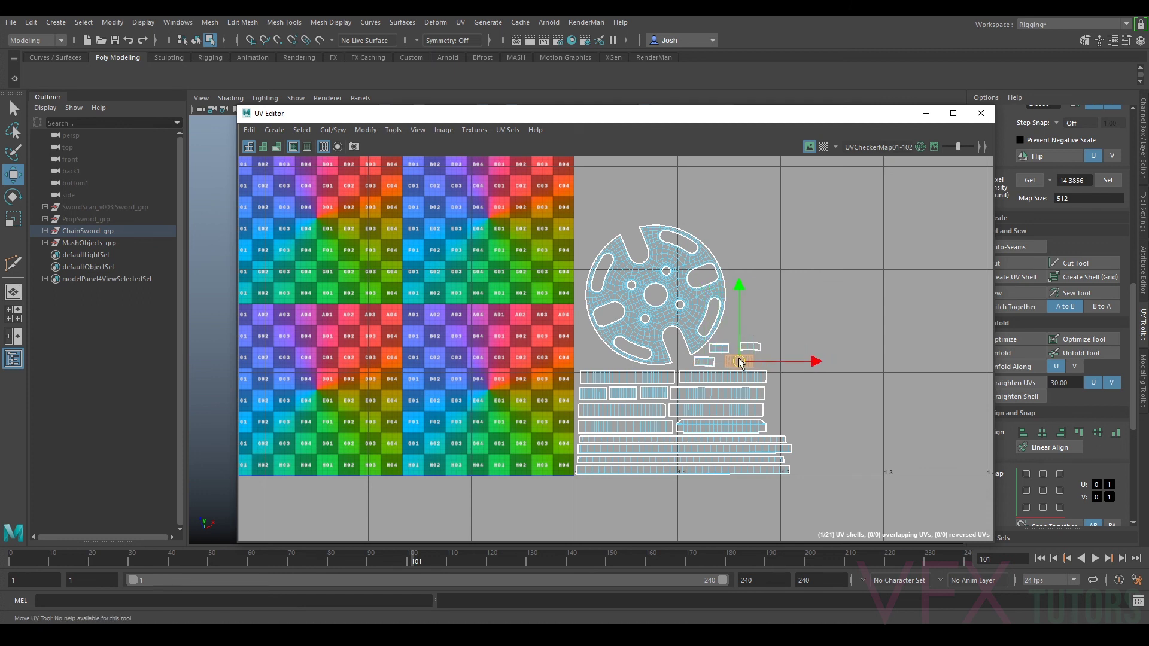
Step: Select all the packed shells together and move them into the lower-left corner of the checker tile
{"action": "scroll", "coordinate": [748, 362], "scroll_direction": "down", "scroll_amount": 4}
{"action": "scroll", "coordinate": [751, 326], "scroll_direction": "down", "scroll_amount": 2}
{"action": "left_click_drag", "start_coordinate": [798, 293], "coordinate": [668, 413]}
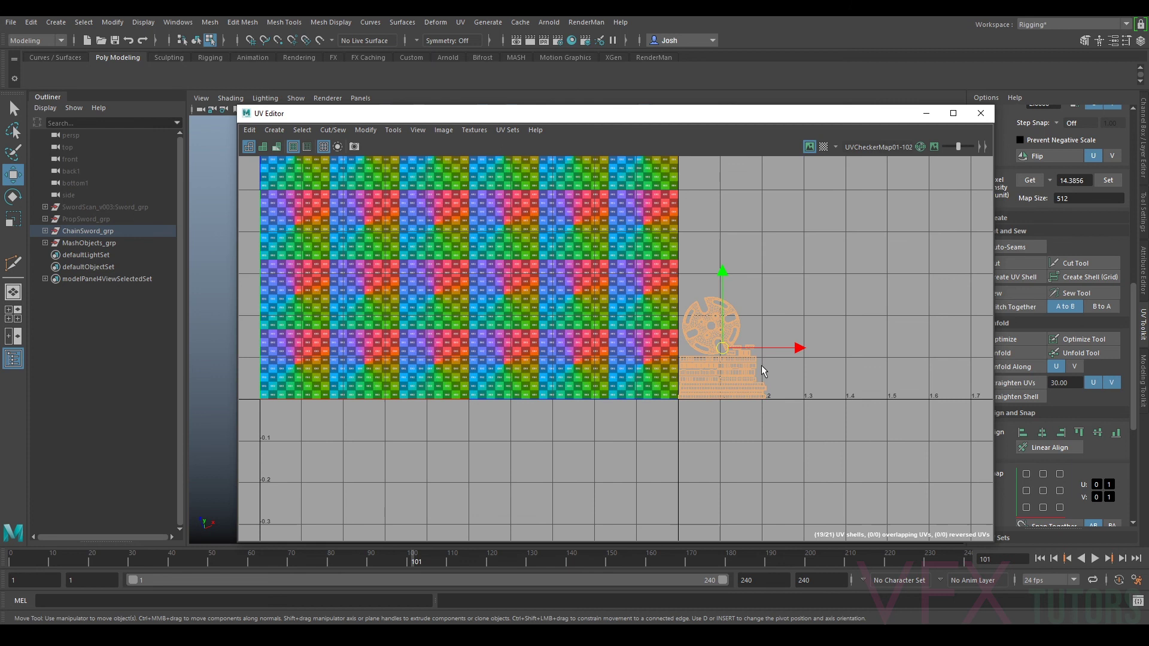
{"action": "left_click_drag", "start_coordinate": [720, 343], "coordinate": [296, 341]}
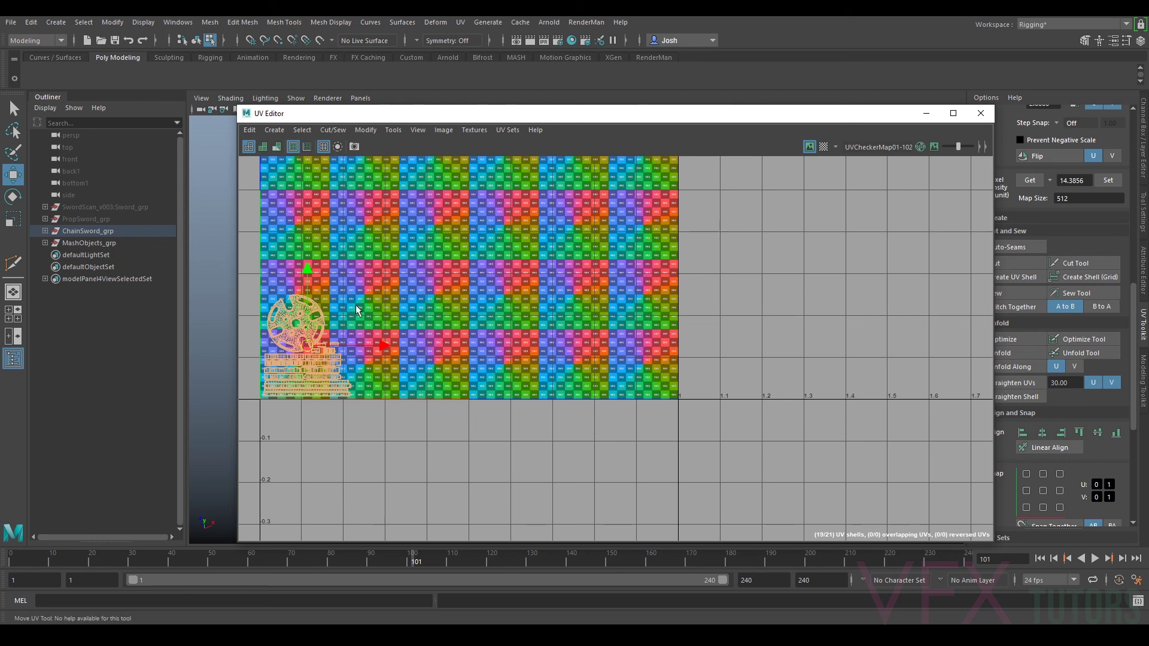
Step: Minimize the UV Editor and inspect the checker pattern across the slotted disc's rim, cutouts and face from several angles
{"action": "left_click", "coordinate": [927, 113]}
{"action": "left_click_drag", "start_coordinate": [658, 300], "coordinate": [605, 460], "text": "alt"}
{"action": "left_click_drag", "start_coordinate": [813, 250], "coordinate": [445, 313], "text": "alt"}
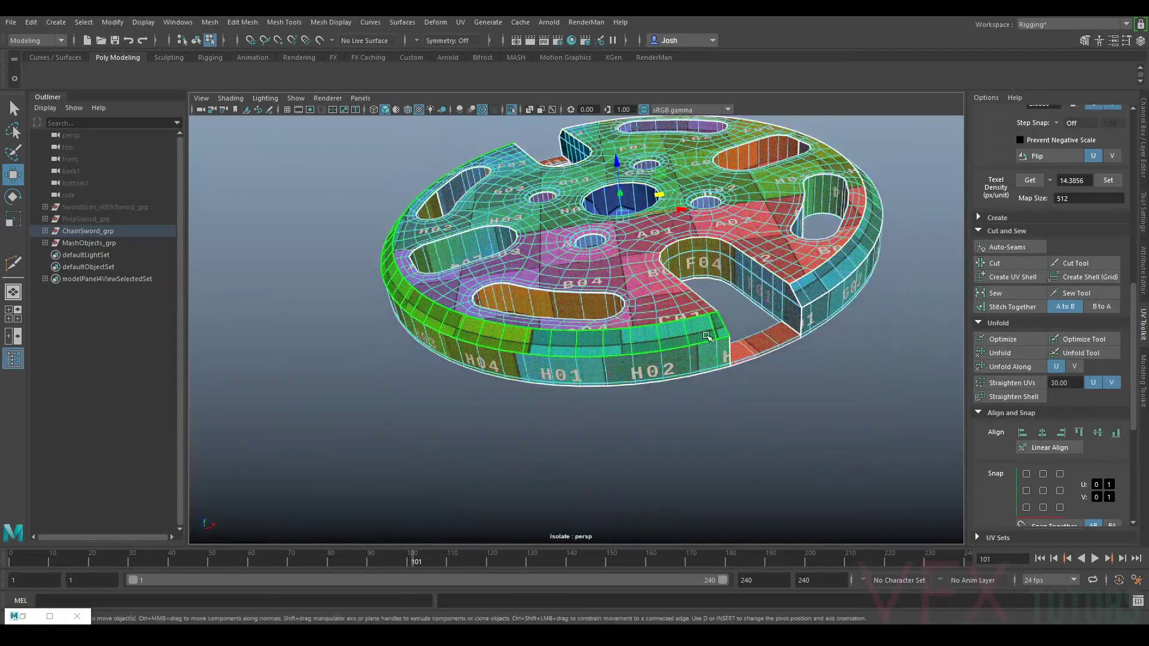
{"action": "left_click_drag", "start_coordinate": [707, 337], "coordinate": [549, 340], "text": "alt"}
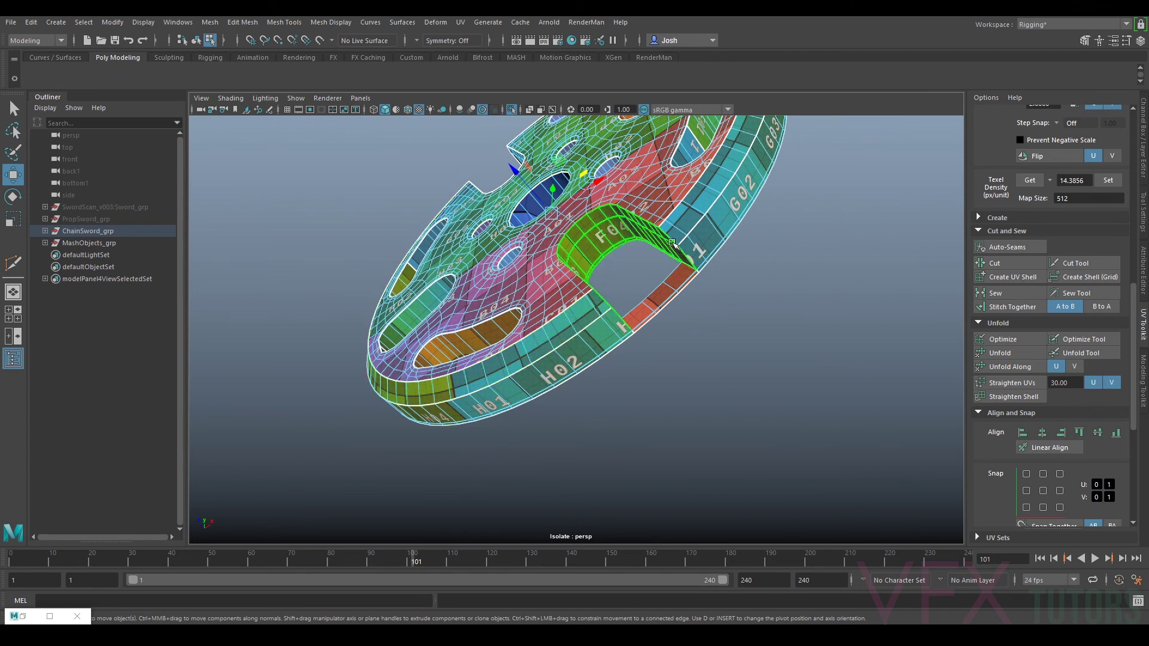
{"action": "left_click_drag", "start_coordinate": [829, 189], "coordinate": [772, 335], "text": "alt"}
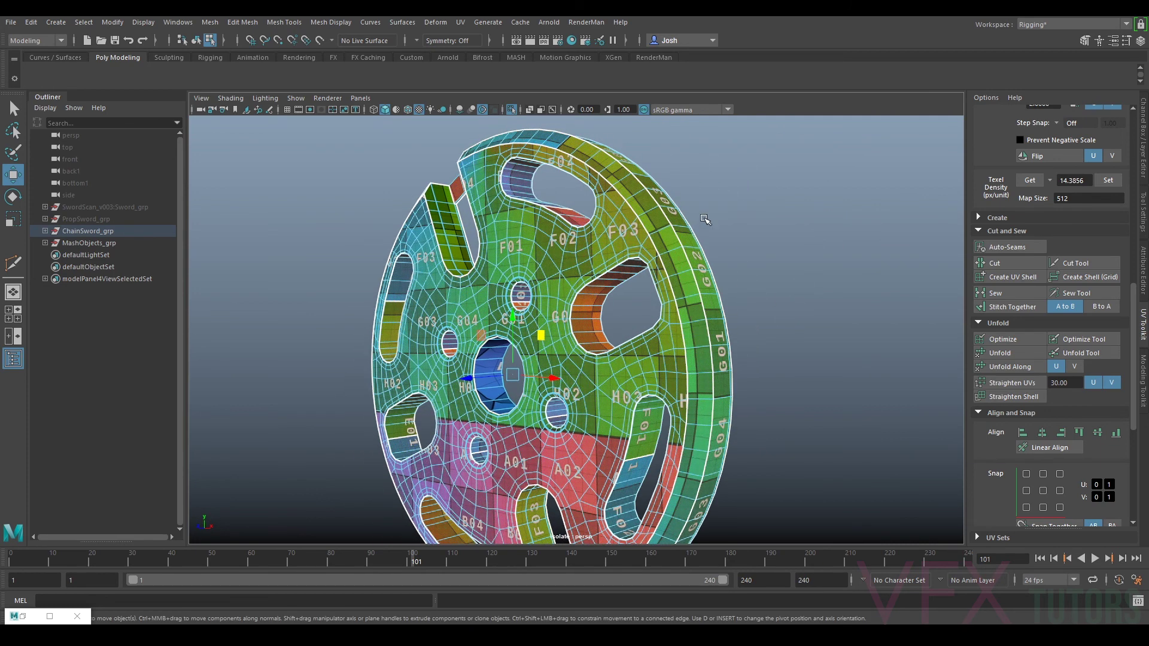
{"action": "scroll", "coordinate": [686, 278], "scroll_direction": "down", "scroll_amount": 3}
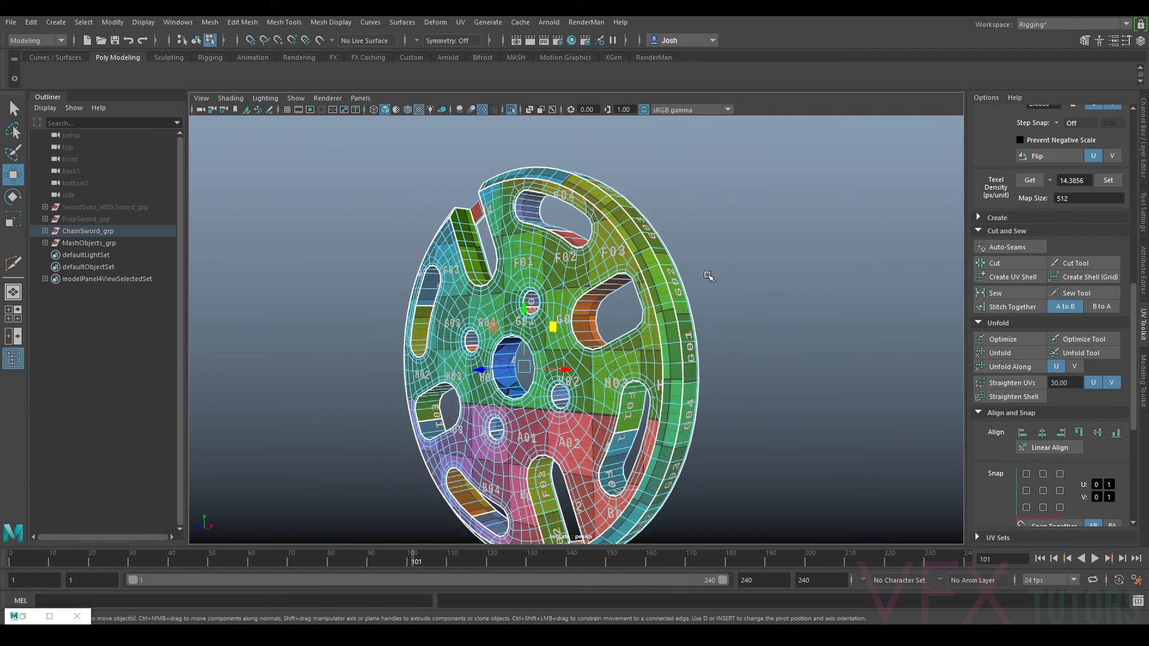
{"action": "left_click_drag", "start_coordinate": [733, 204], "coordinate": [762, 216], "text": "alt"}
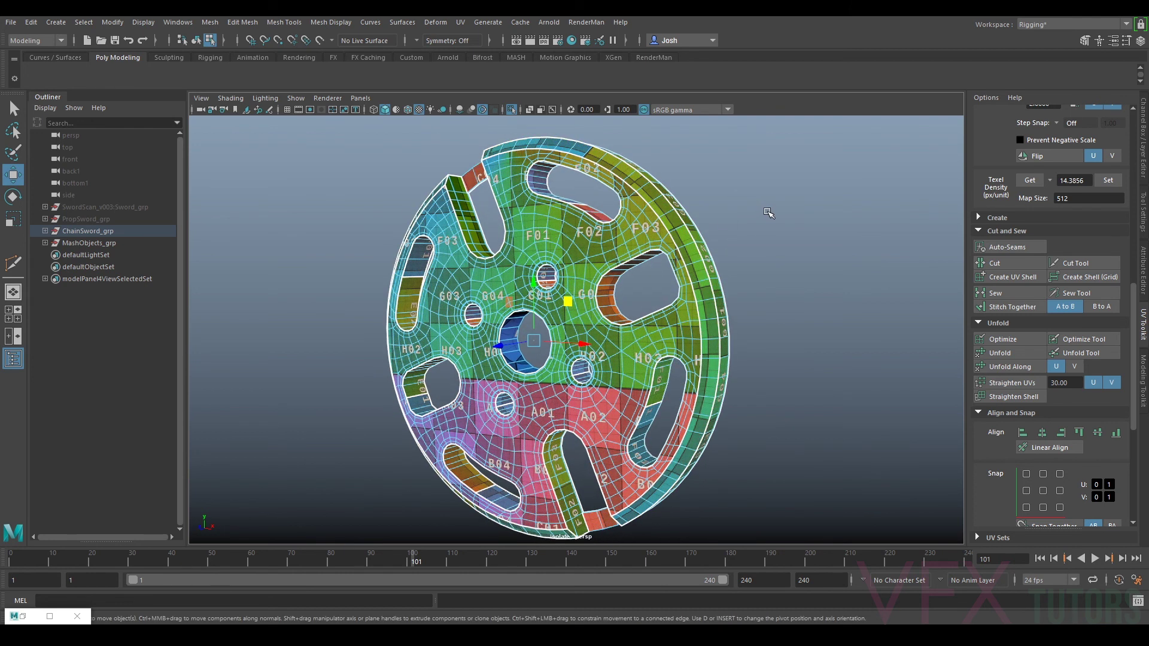